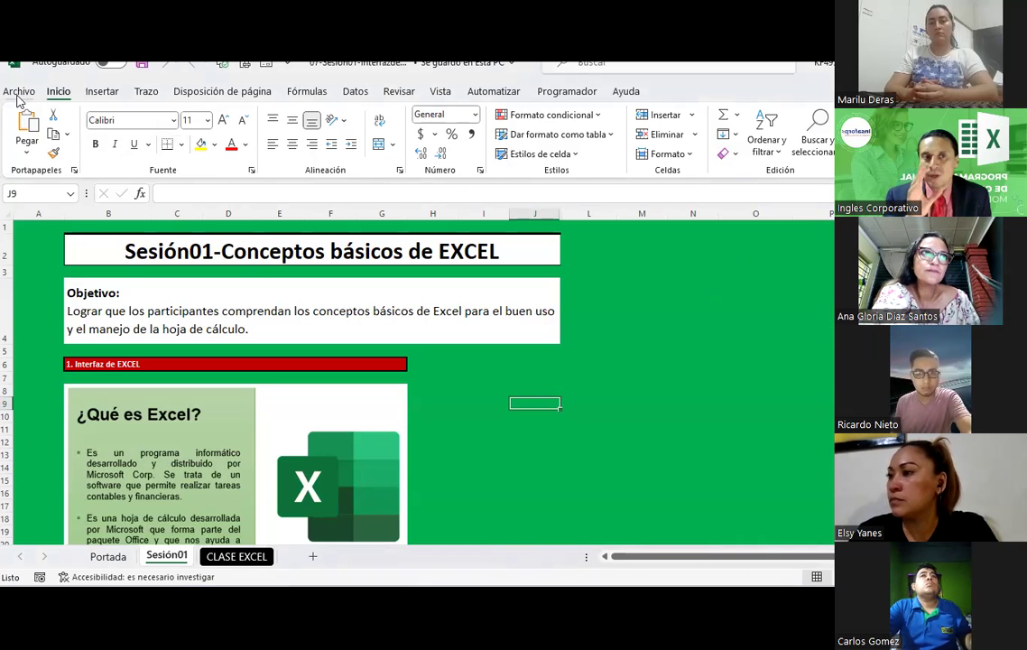
- Browse the Archivo, Trazo and Disposición de página tabs, ending on the Insertar tab
left_click(18, 92)
left_click(18, 97)
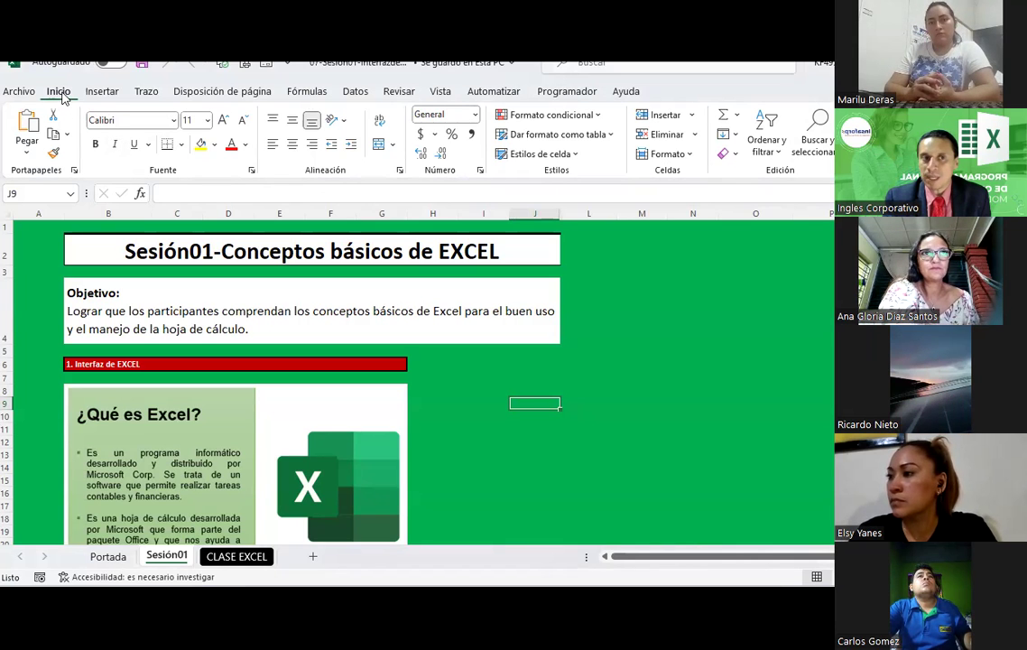
left_click(98, 92)
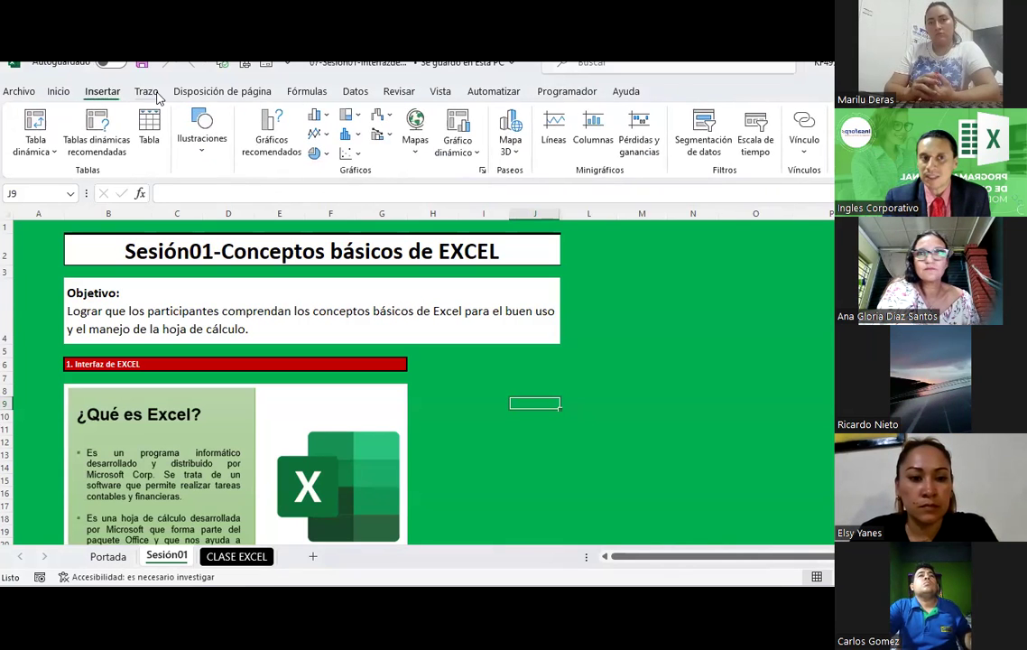
left_click(146, 92)
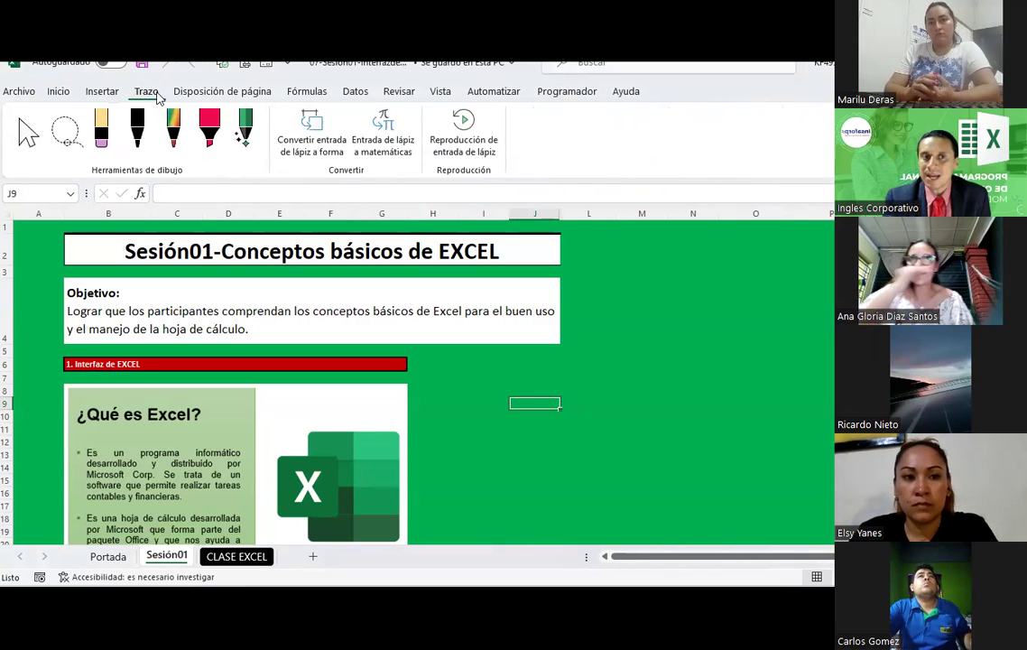
left_click(232, 99)
left_click(146, 92)
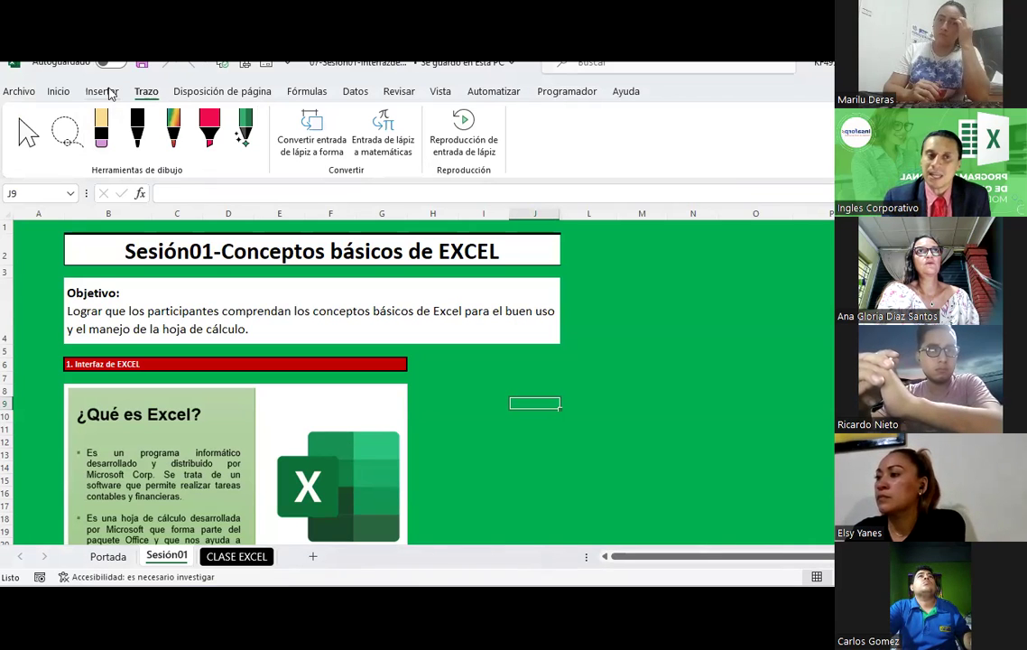
left_click(102, 91)
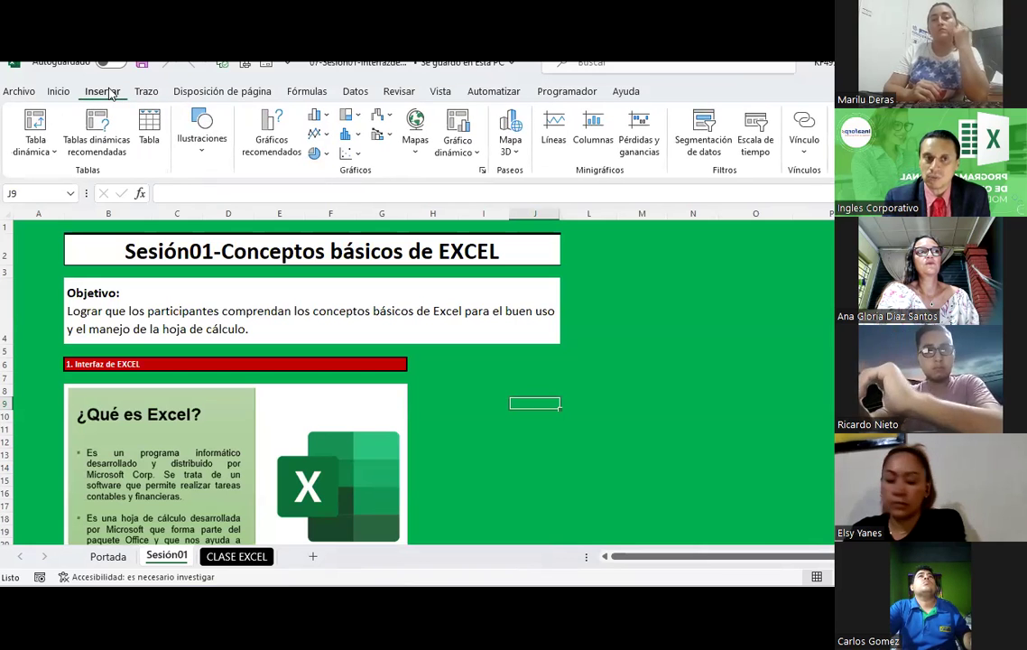
- Switch the ribbon back to the Inicio tab
left_click(58, 91)
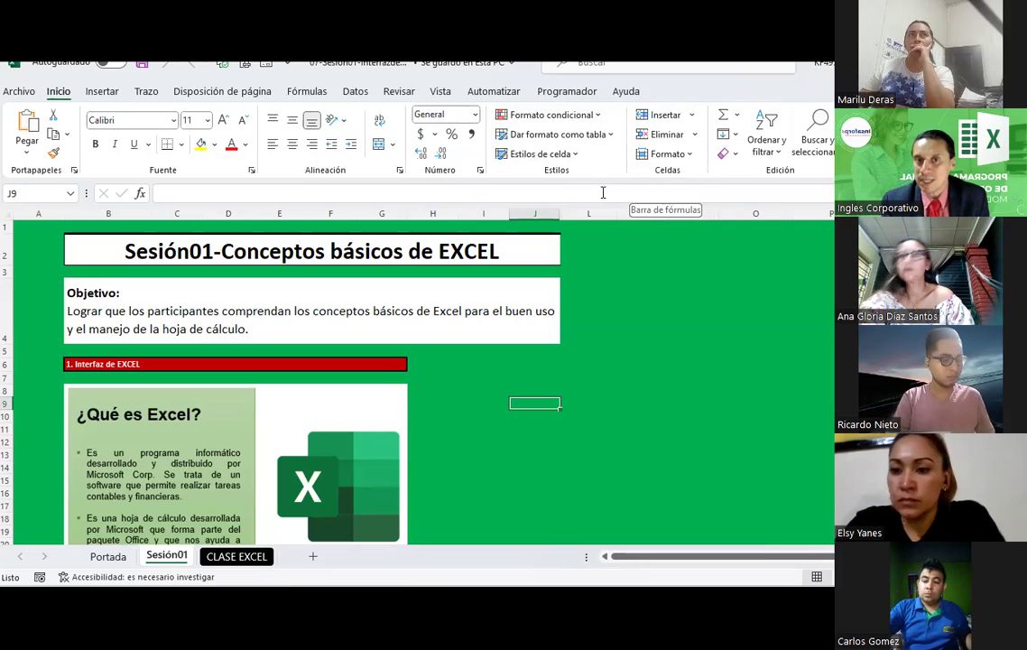
left_click(599, 117)
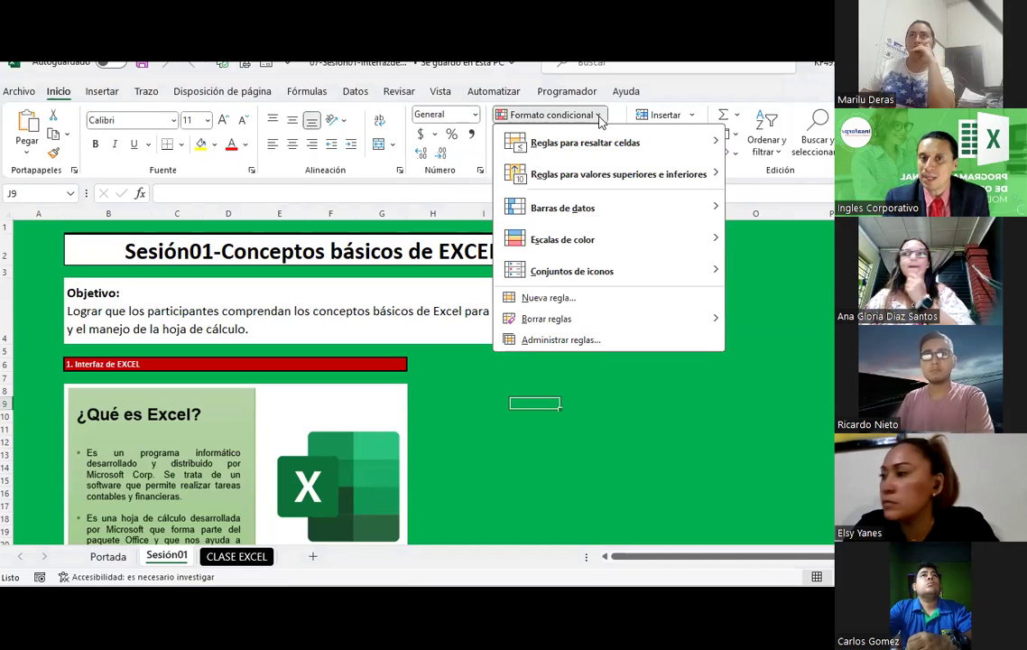
left_click(599, 117)
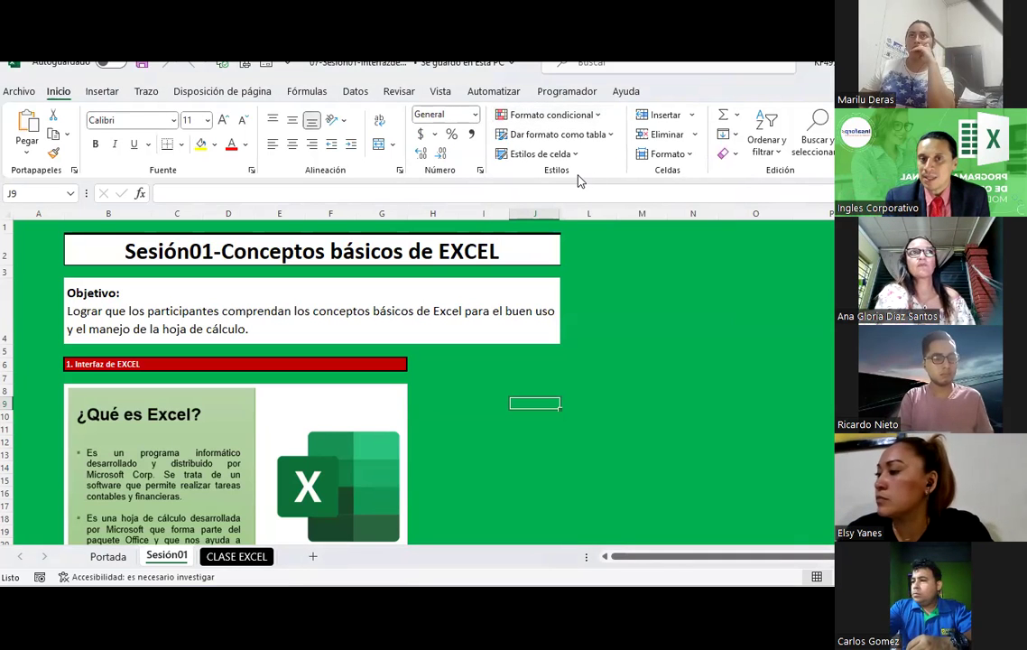
left_click(601, 117)
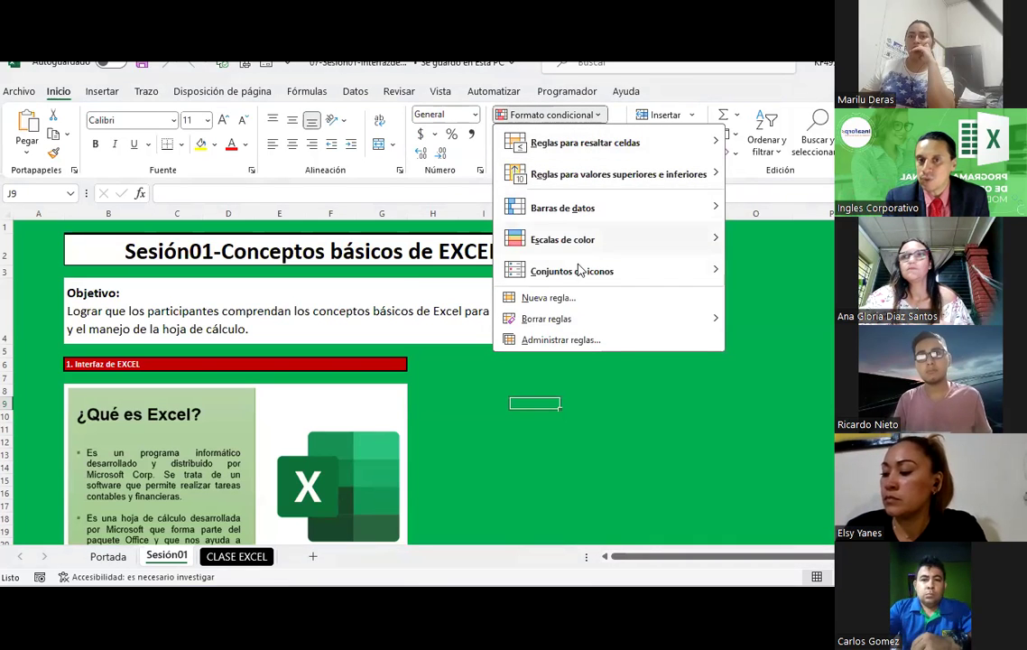
mouse_move(607, 152)
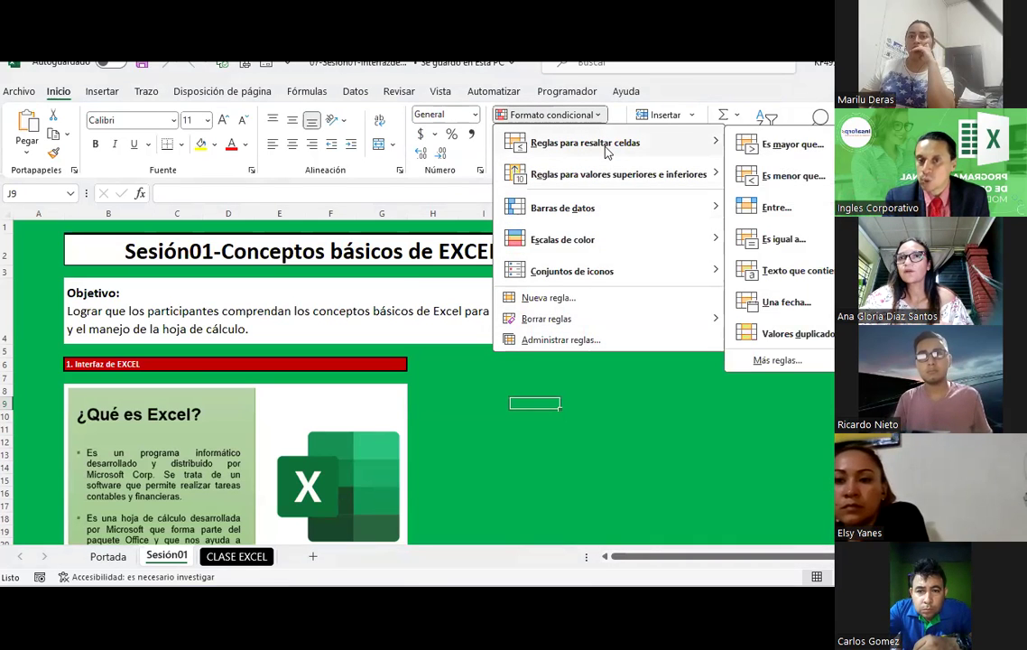
left_click(375, 195)
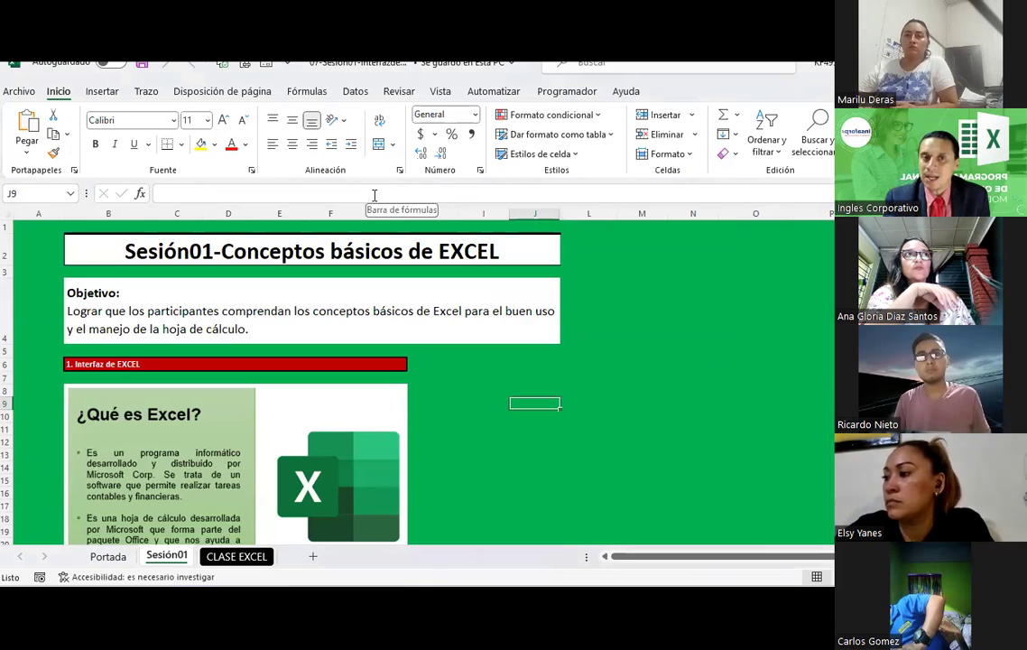
- Switch the ribbon to the Datos tab
left_click(353, 92)
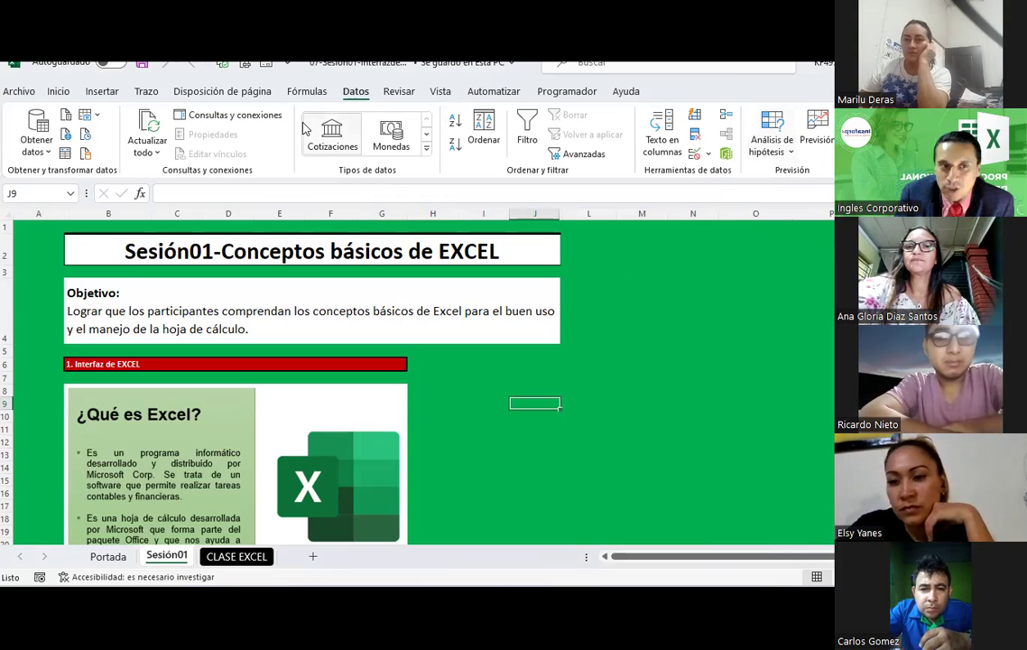
- Glance at the Insertar and Trazo tabs, then return to the Inicio tab
left_click(58, 92)
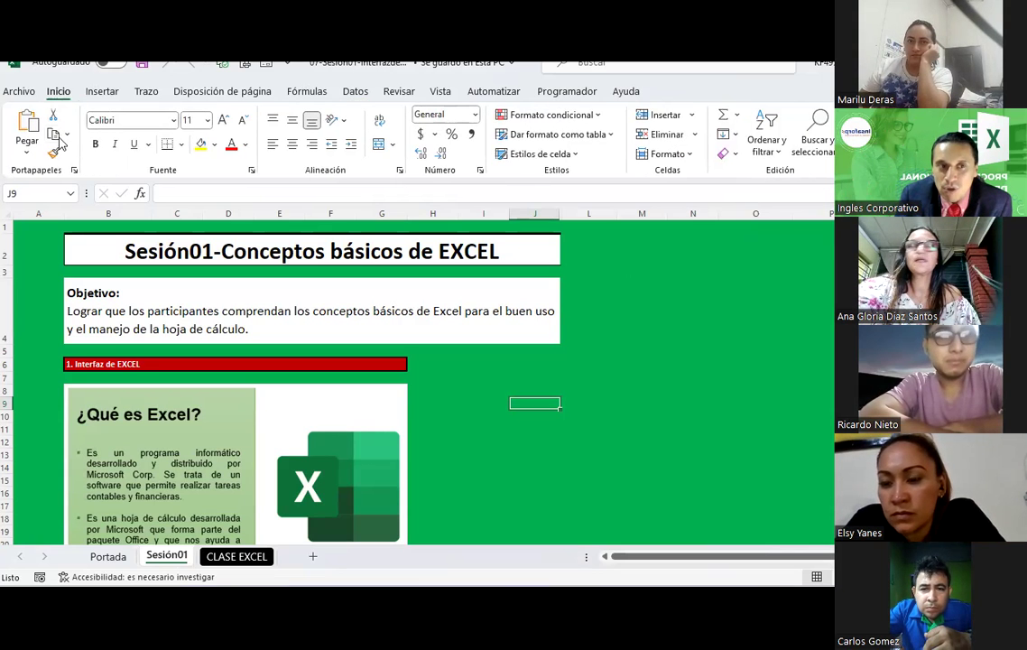
left_click(102, 92)
left_click(146, 92)
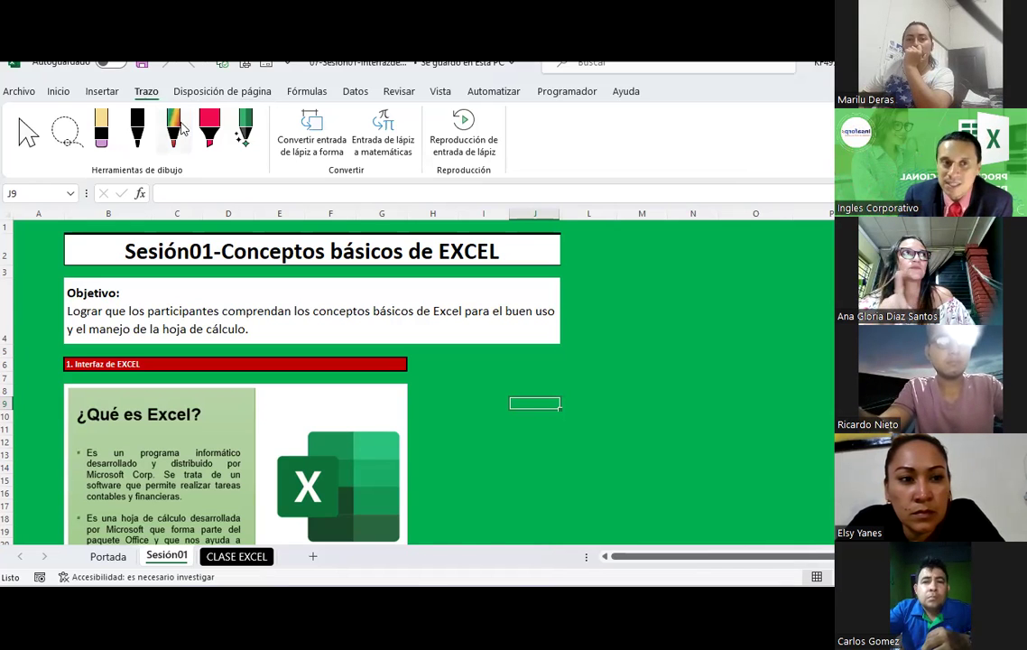
left_click(60, 92)
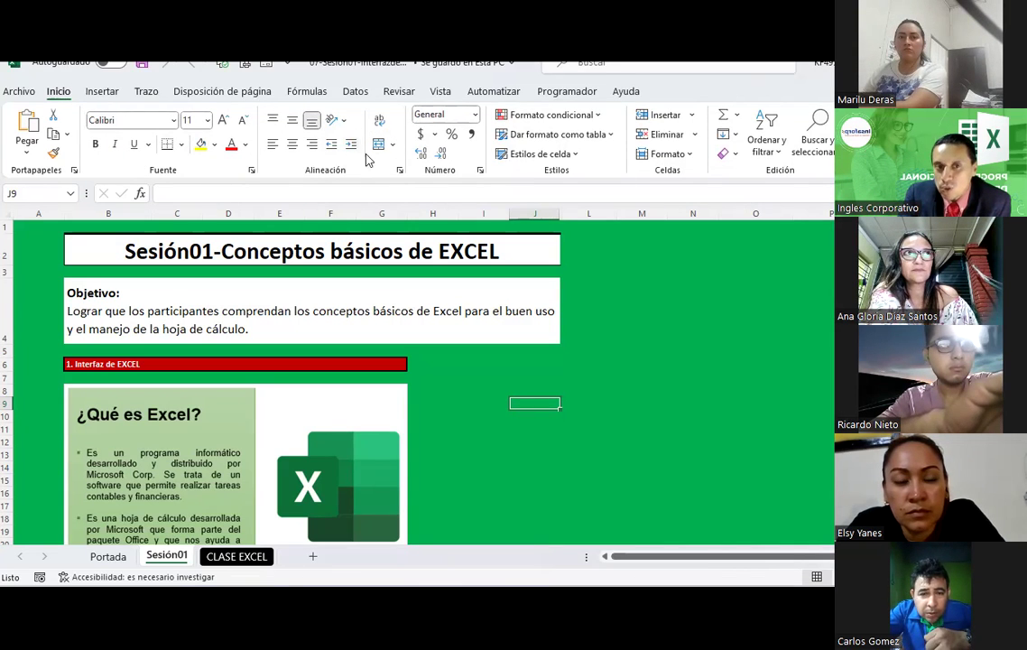
left_click(393, 145)
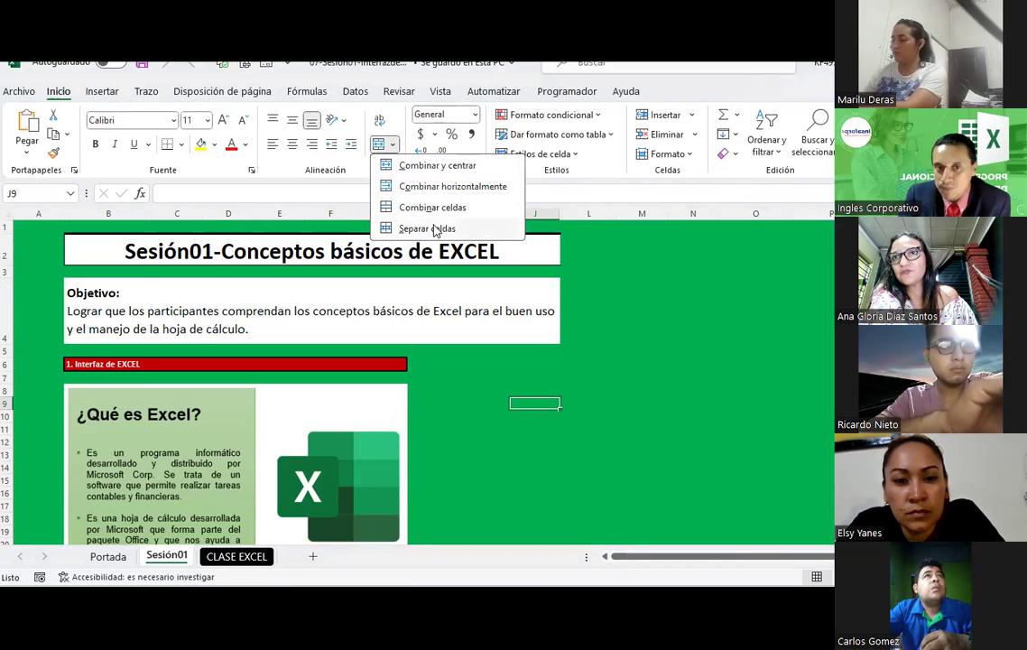
left_click(394, 145)
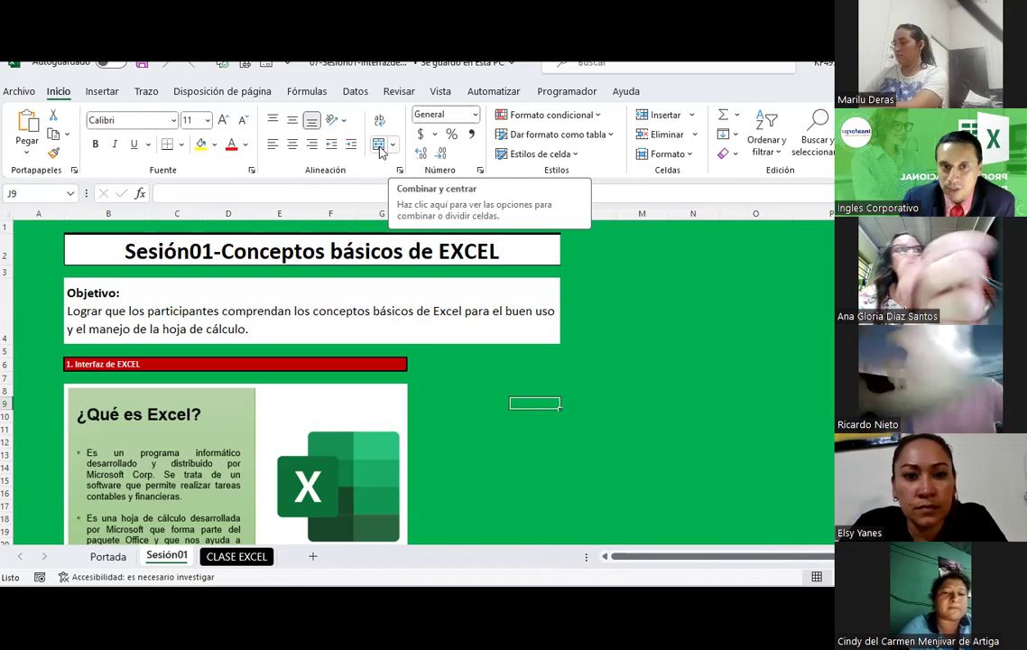
- Review the Fórmulas tab's function library, then move on to the Datos tab
left_click(306, 101)
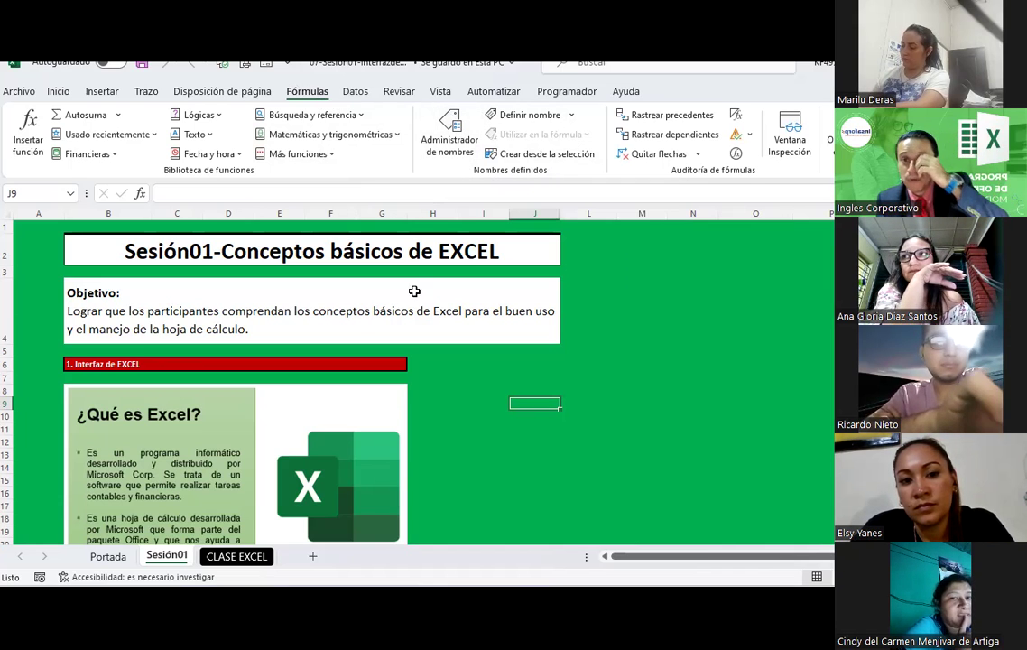
left_click(354, 94)
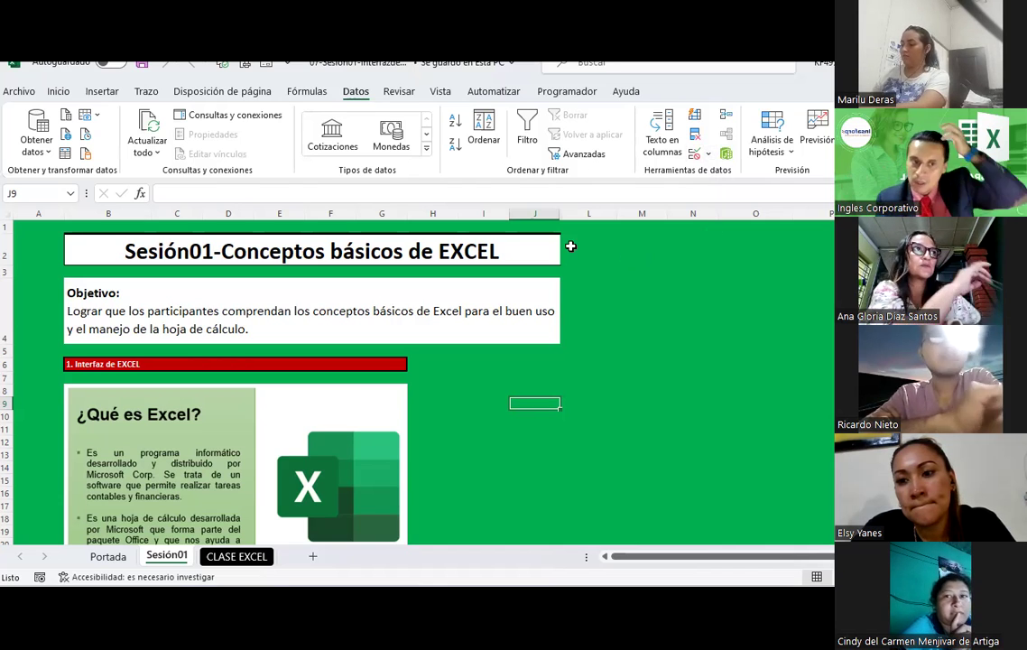
left_click(311, 557)
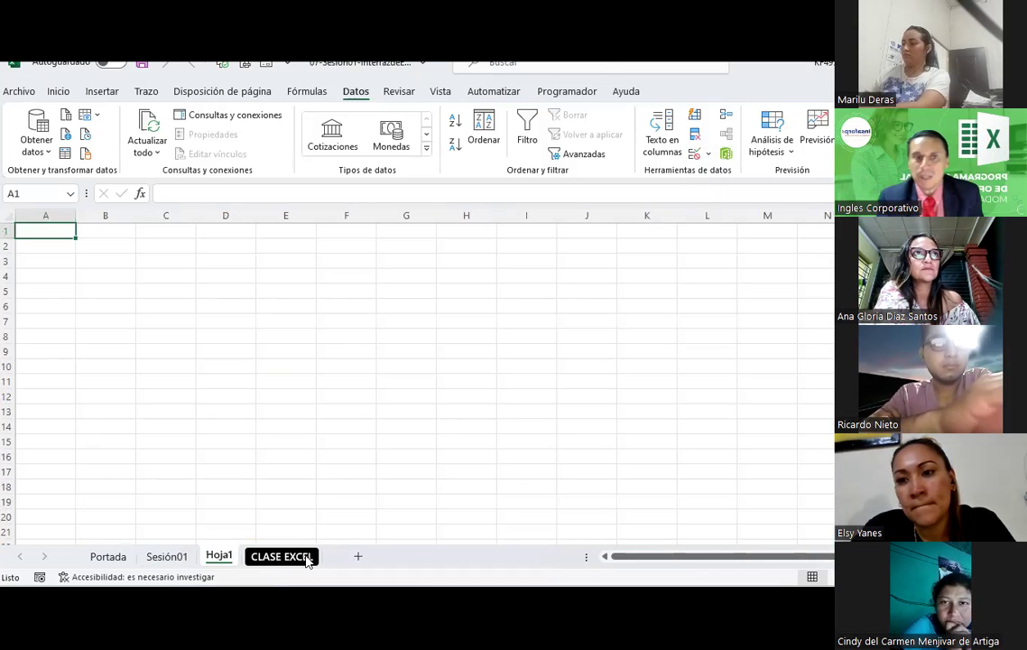
left_click_drag(219, 556, 327, 556)
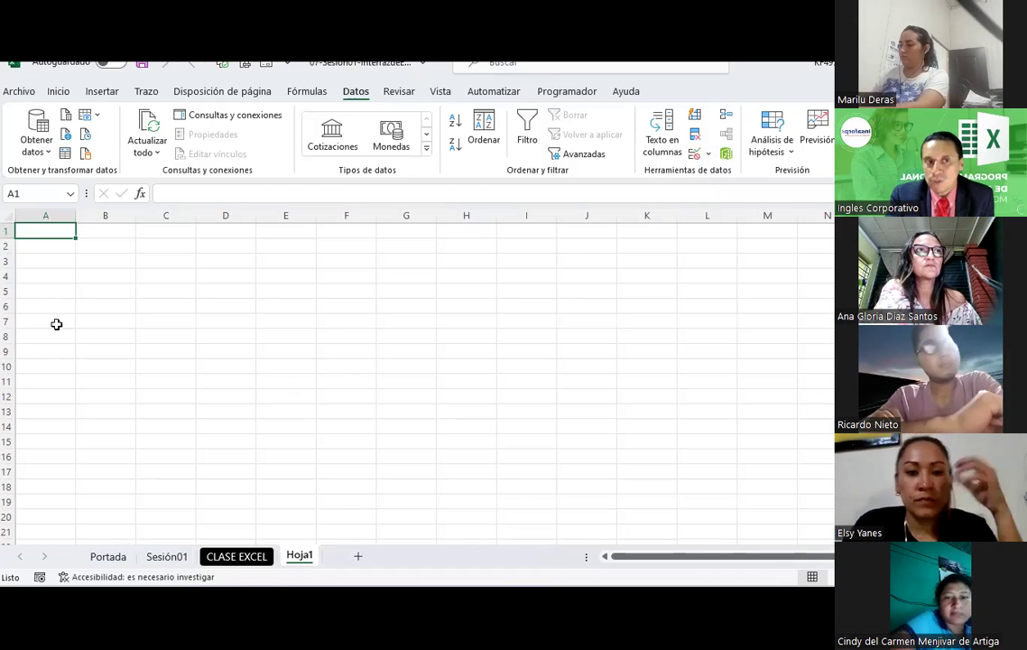
left_click_drag(49, 214, 817, 217)
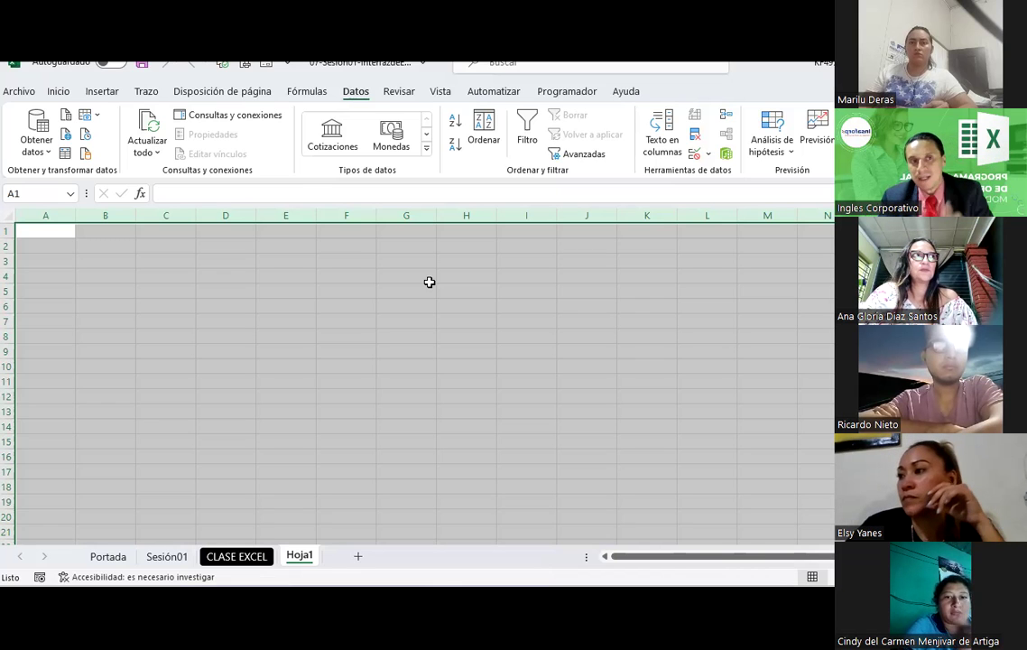
- Select rows 1 through 15 on Hoja1 using the row headers
left_click_drag(6, 231, 6, 435)
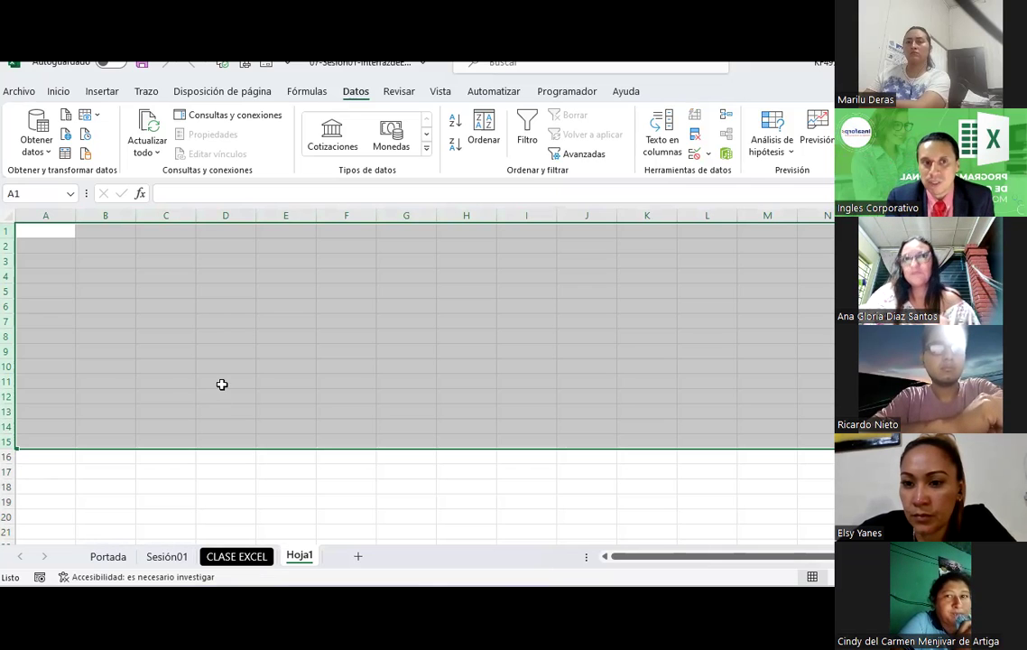
- Put an outside border around cell D3
left_click(222, 261)
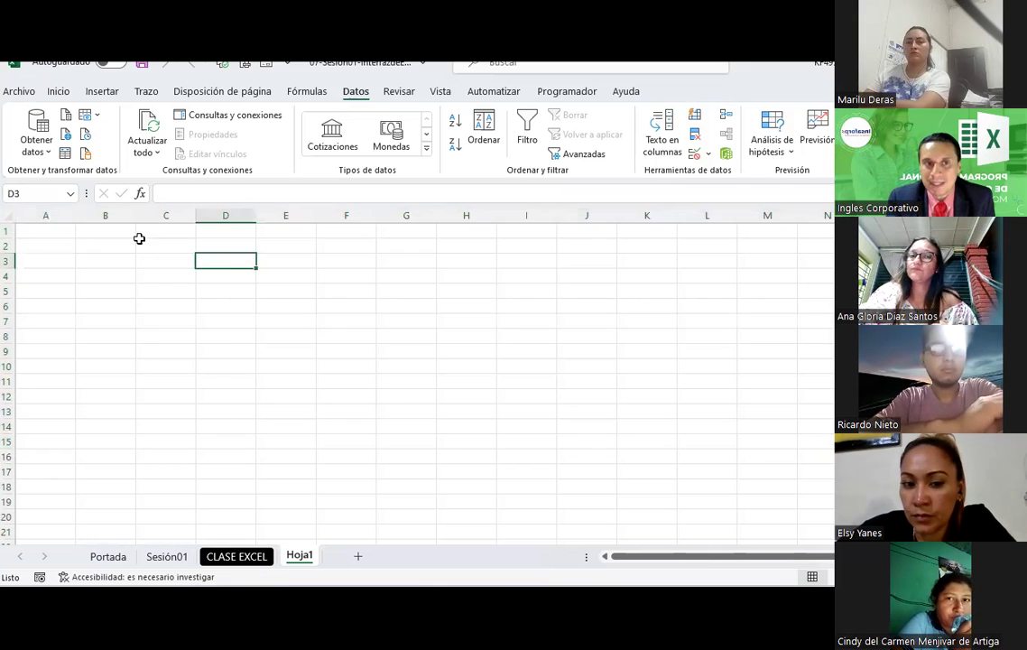
left_click(57, 92)
left_click(180, 144)
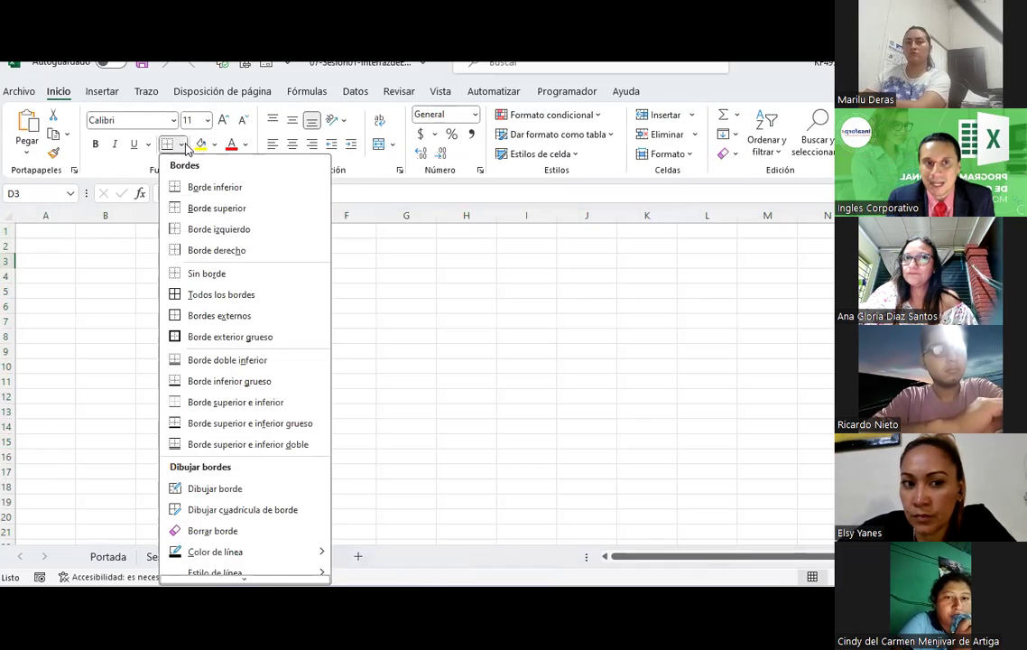
left_click(209, 337)
left_click(229, 351)
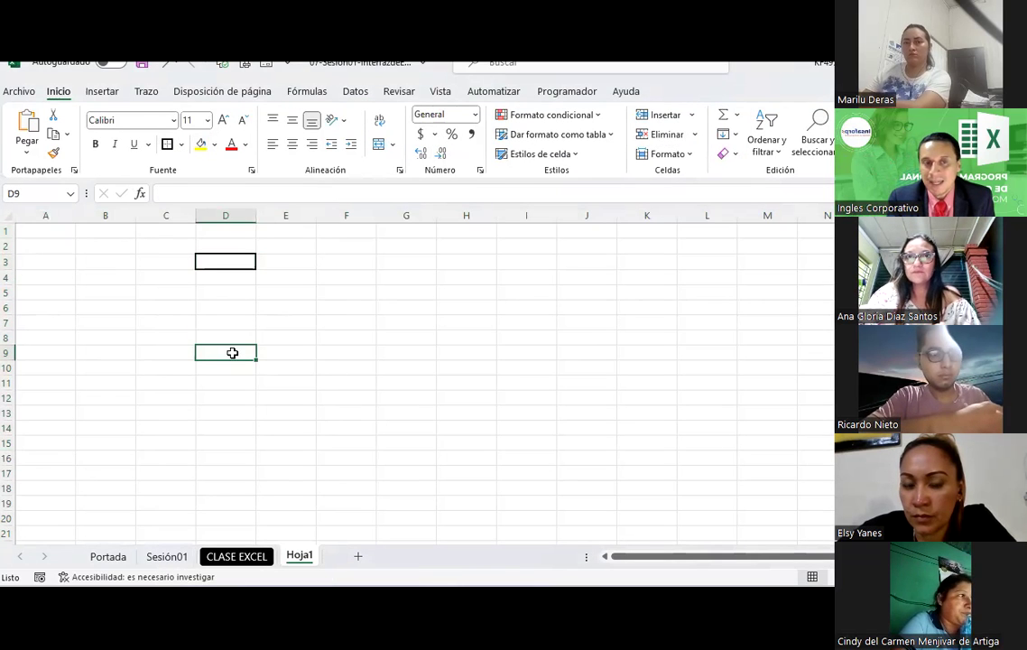
- Enter the text D3 in cell D3 and centre it
left_click(220, 261)
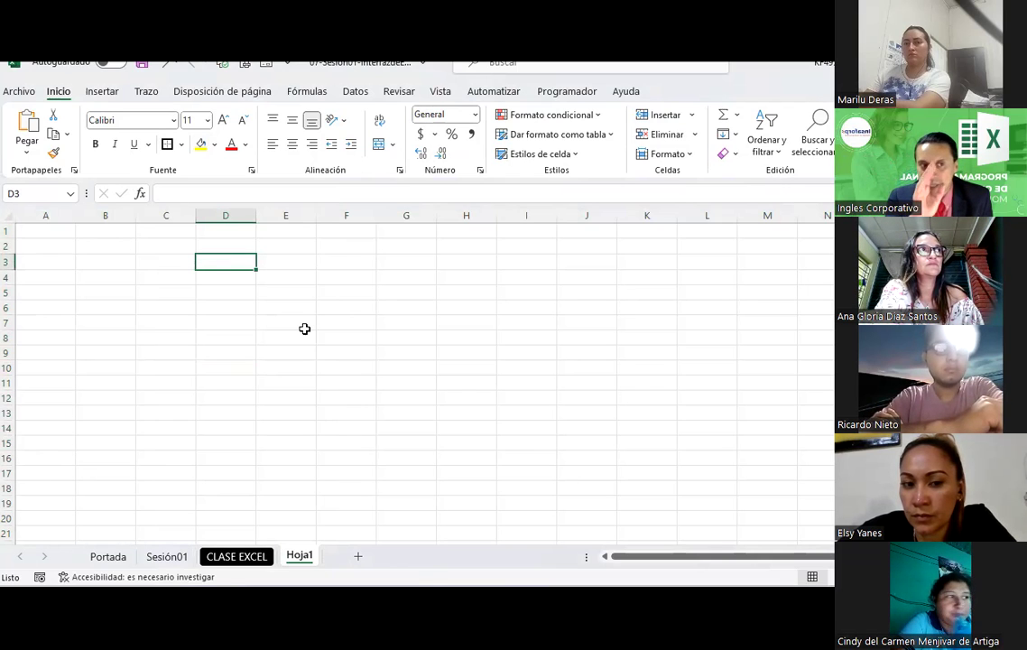
type("D")
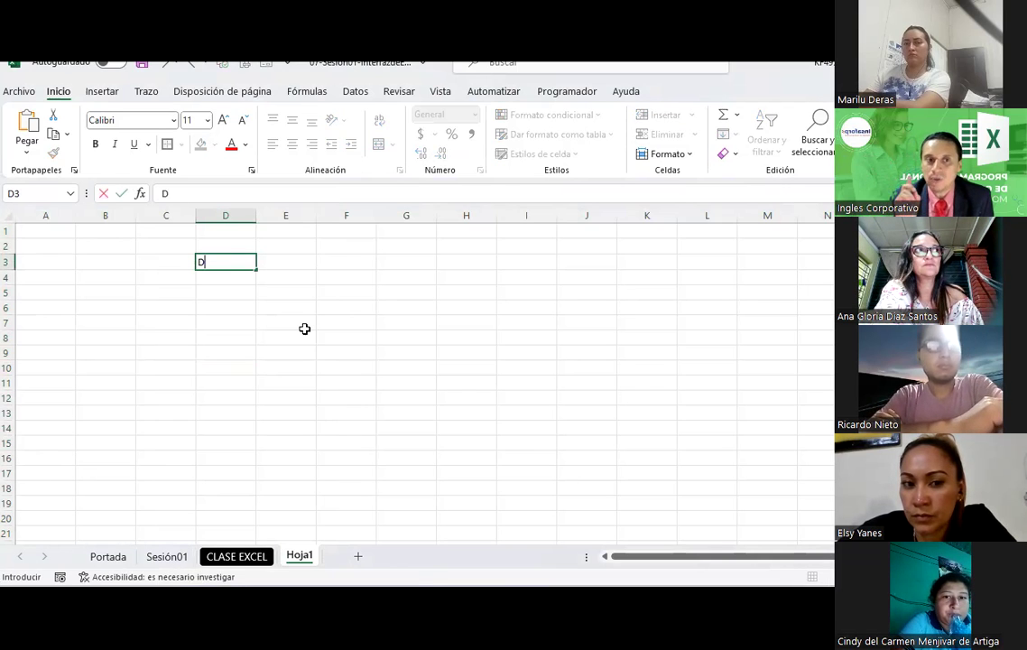
type("3")
key("Return")
key("Up")
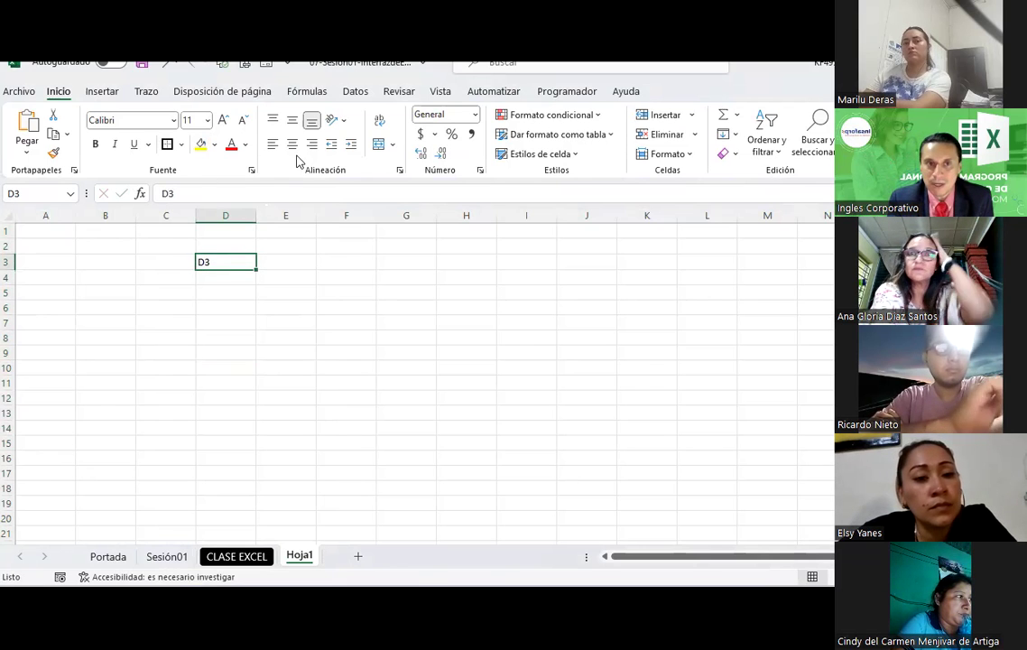
left_click(291, 144)
- Add the label Celda in D2 and centre D2:D3
left_click(225, 246)
type("C")
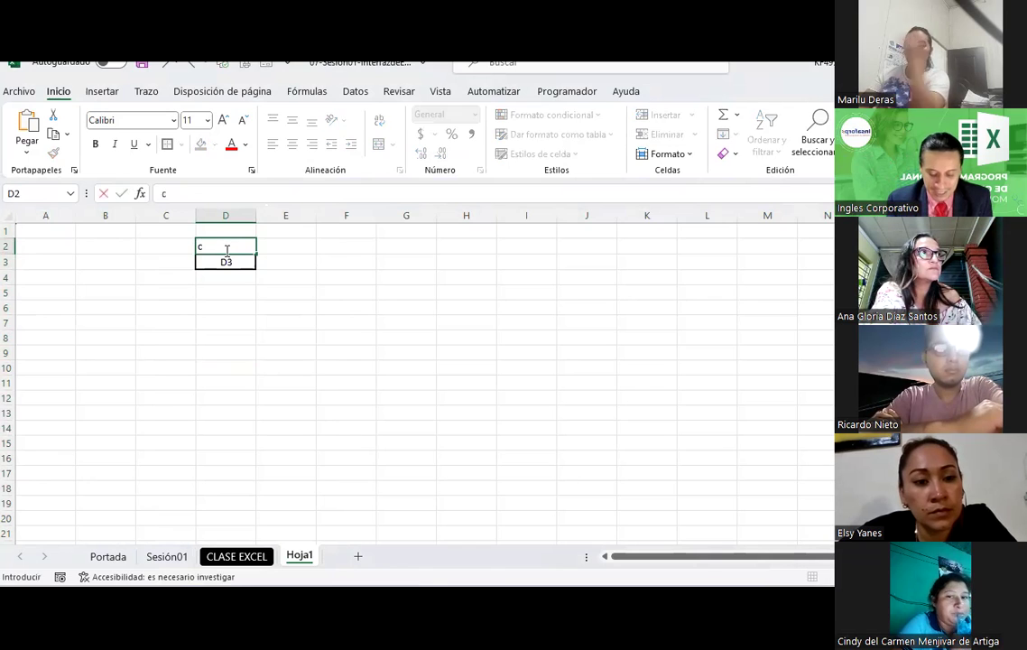
type("elda")
key("Return")
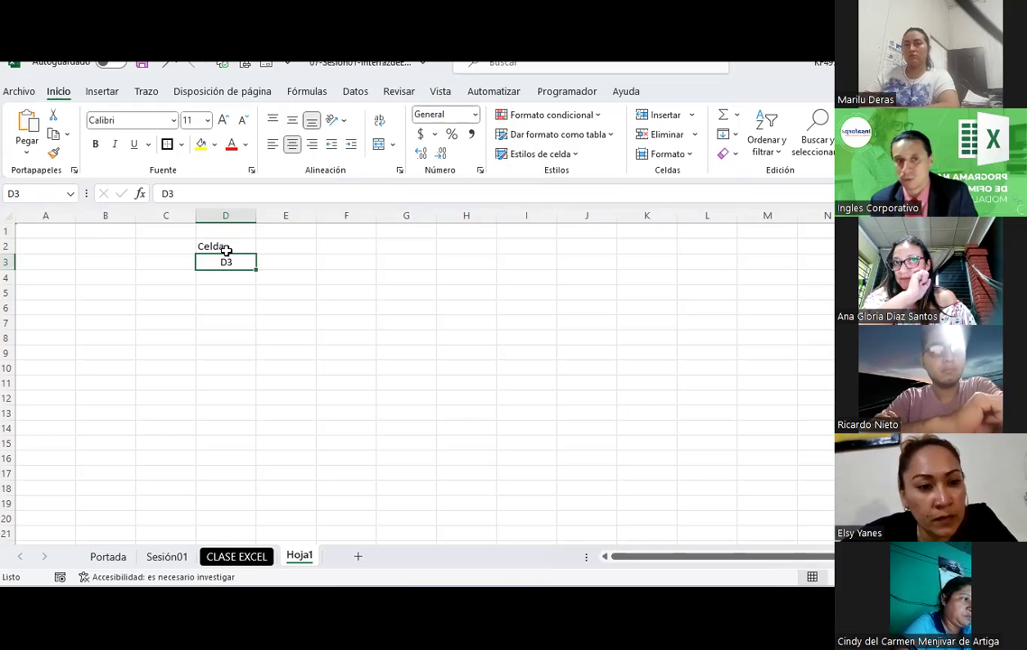
left_click_drag(226, 247, 226, 262)
left_click(292, 146)
left_click(226, 306)
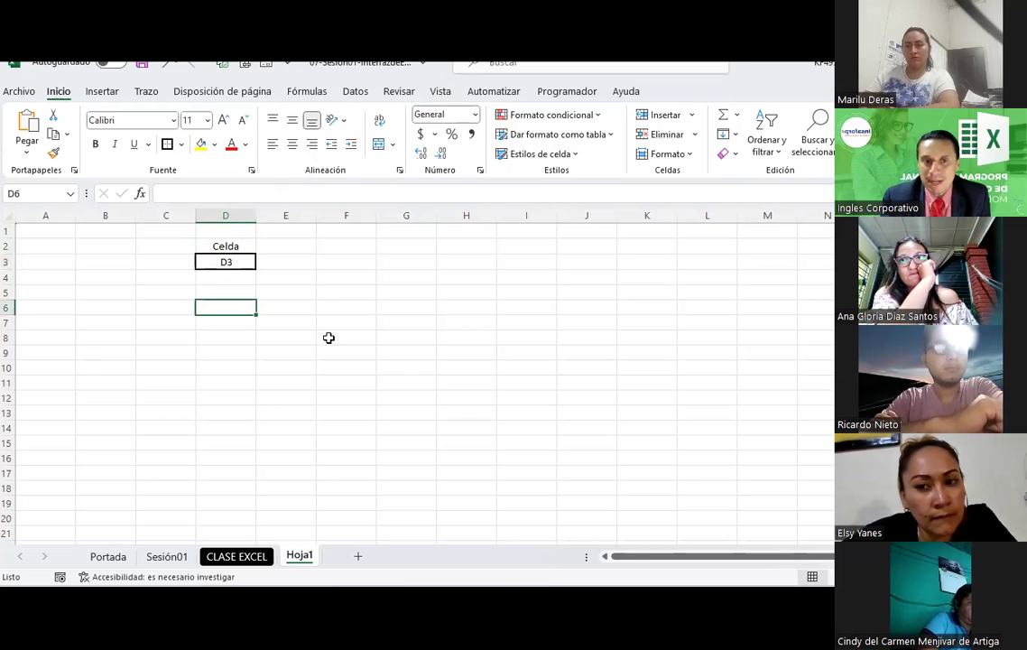
- Outline the range F6:F19 with an outside border
left_click_drag(357, 312, 353, 497)
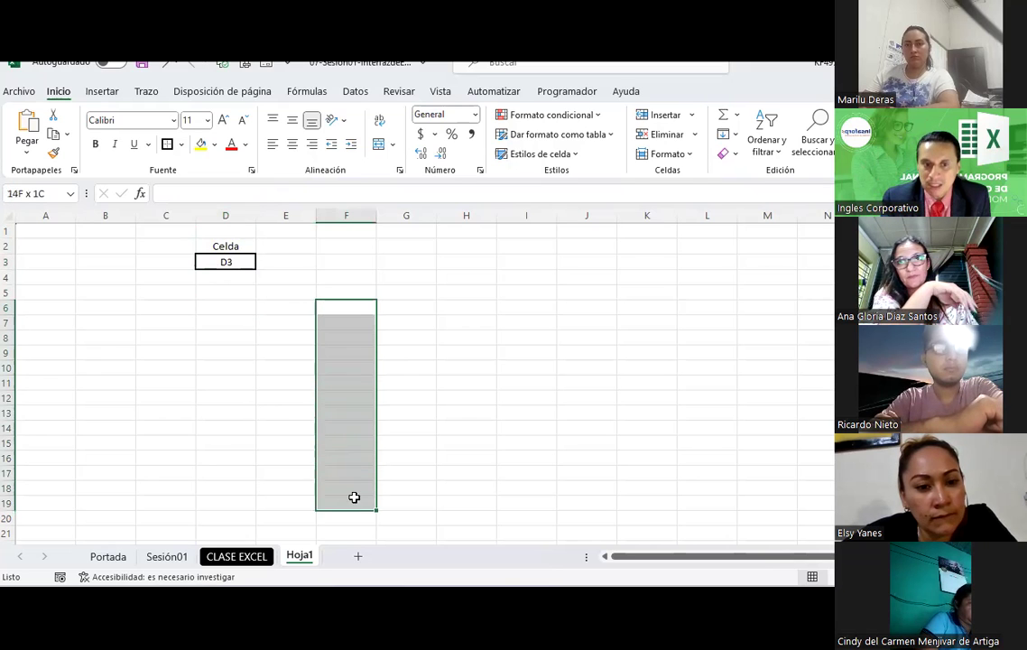
left_click(358, 304)
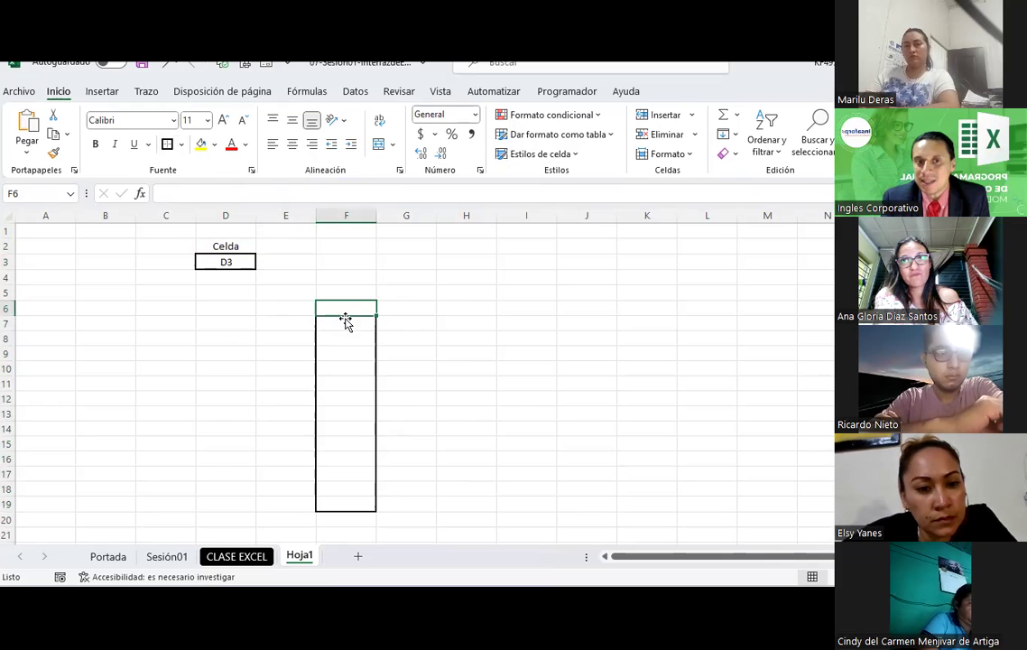
scroll(365, 344, "up", 1, "ctrl")
scroll(366, 343, "up", 2, "ctrl")
scroll(473, 306, "up", 1)
scroll(476, 303, "up", 1)
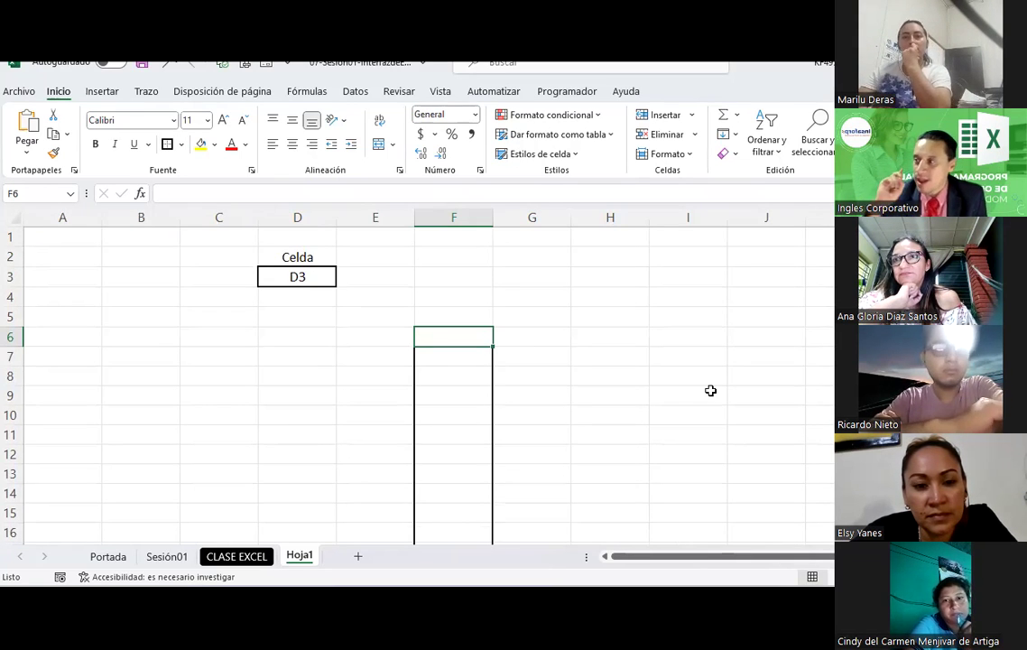
- Label the range ends with centred text F6 in cell F6 and F19 in cell F19
type("F6")
left_click(710, 390)
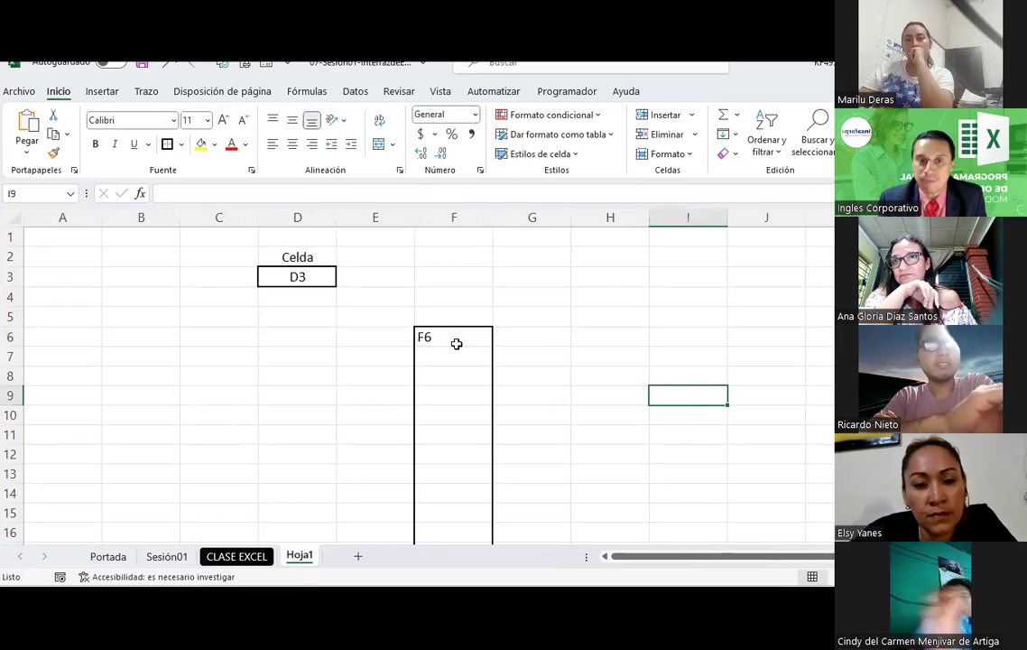
left_click(456, 342)
left_click(290, 144)
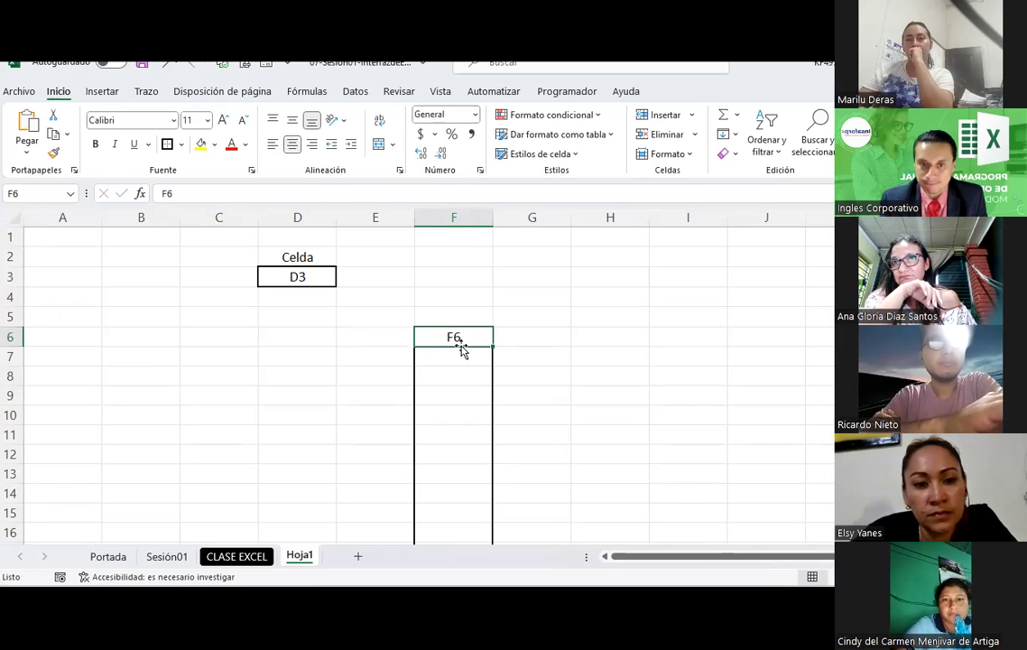
scroll(462, 348, "down", 3)
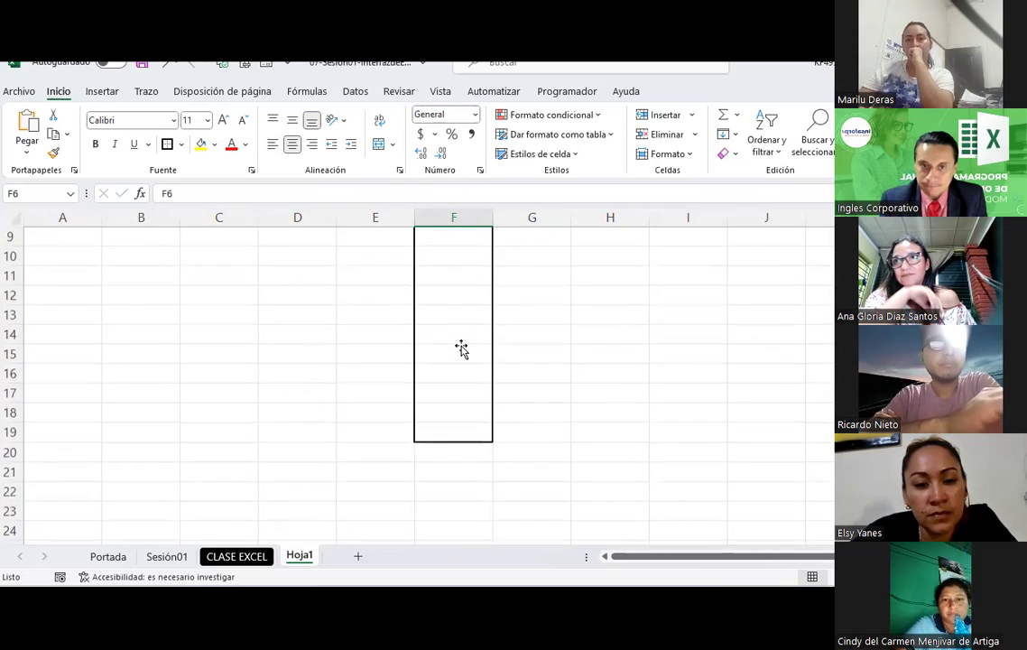
left_click(465, 420)
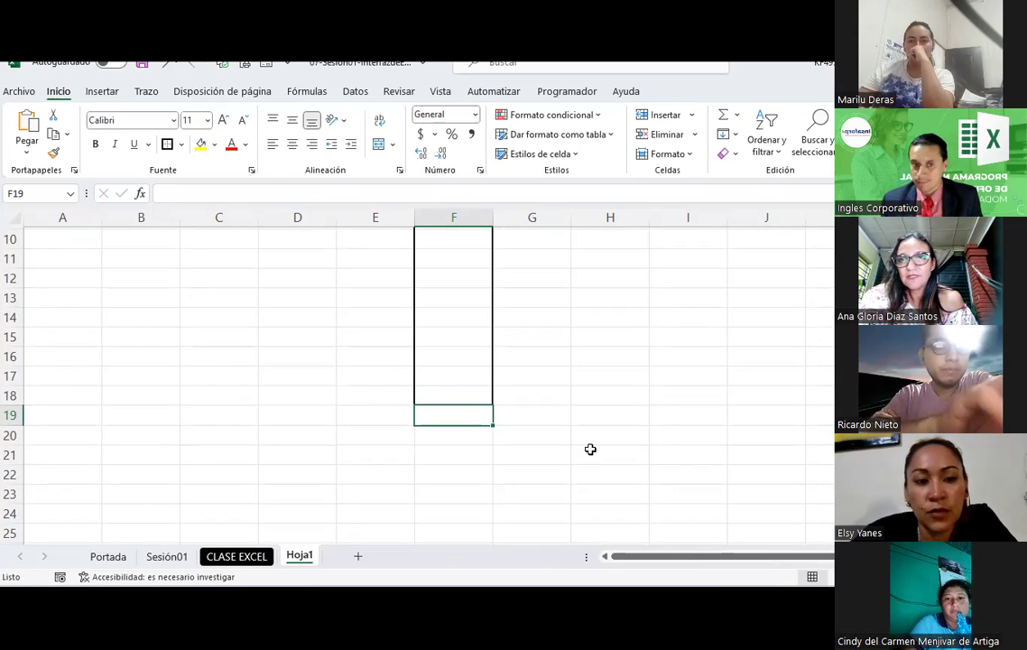
type("F19")
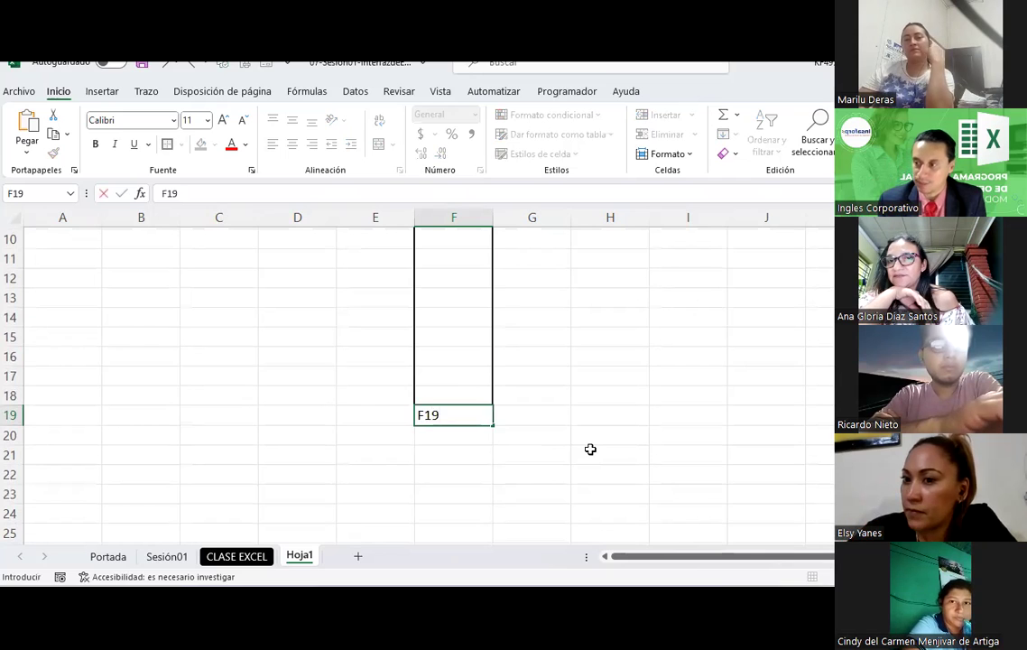
key("Return")
left_click(456, 415)
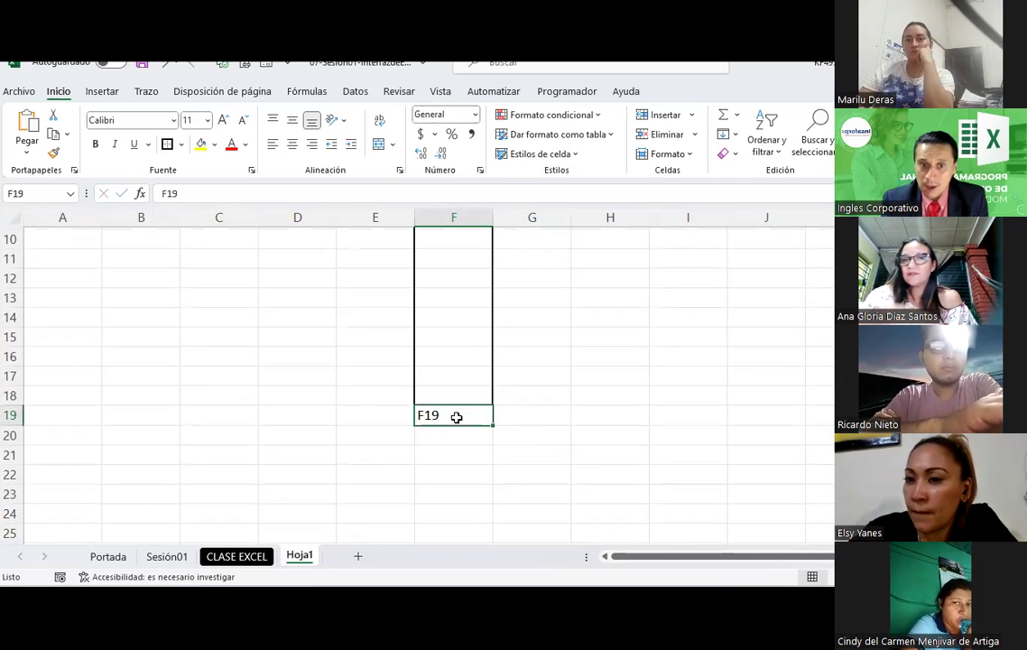
left_click(292, 144)
scroll(415, 288, "up", 2)
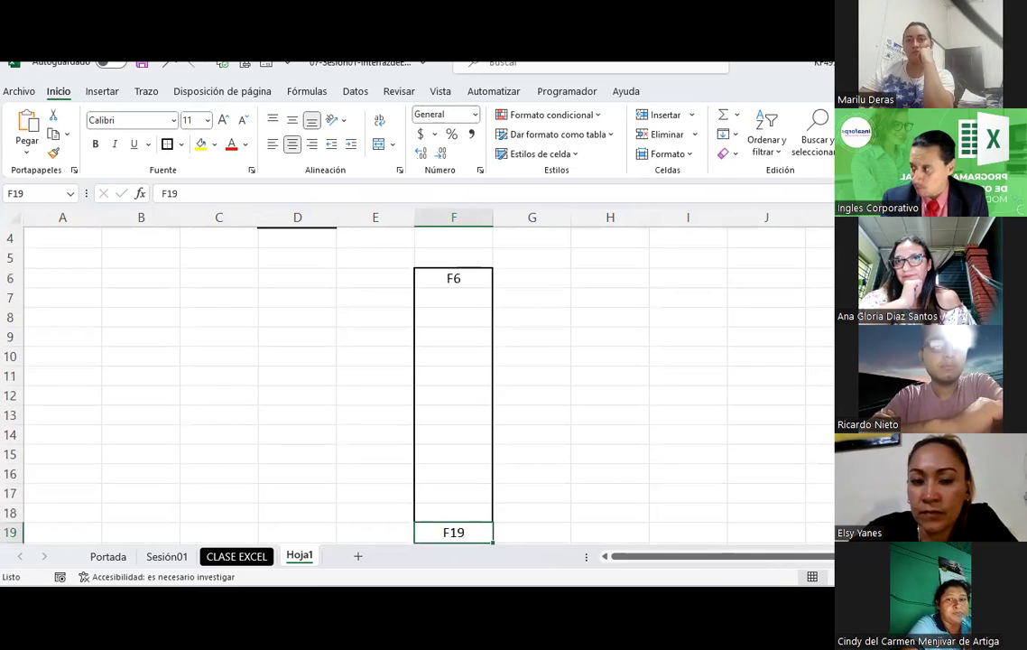
left_click(453, 395)
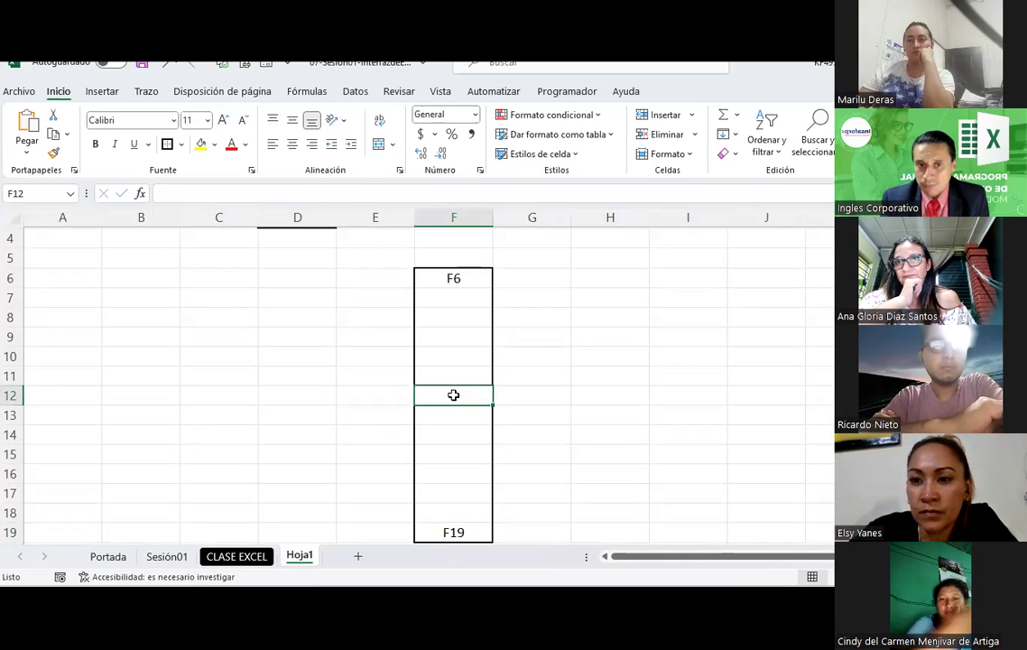
- Type the heading 'Rango de celdas en columna' in F4 and wrap its text
left_click(447, 236)
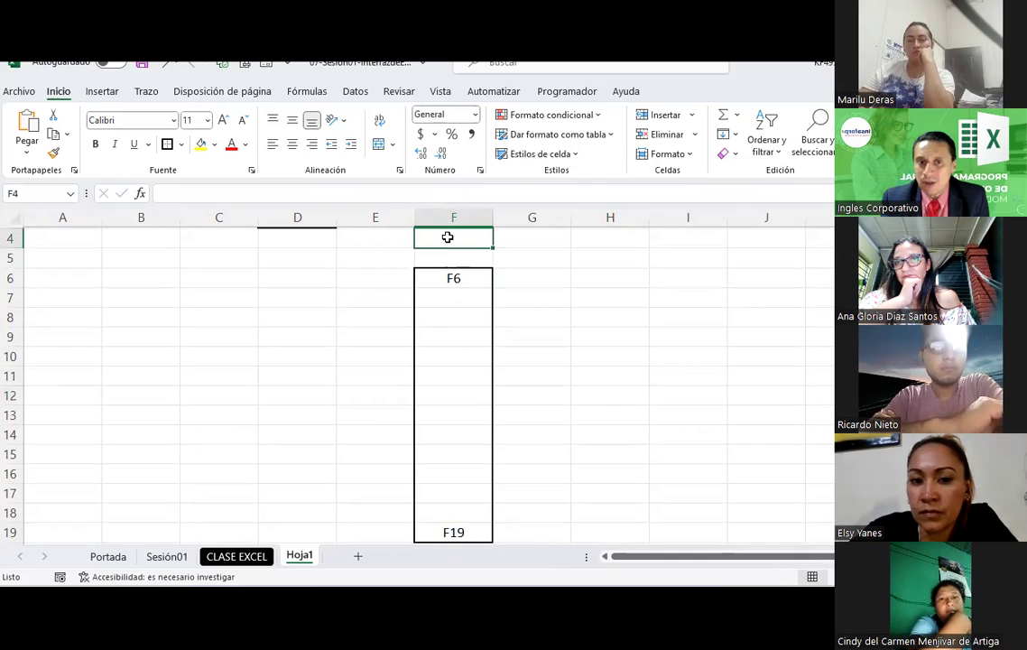
type("r")
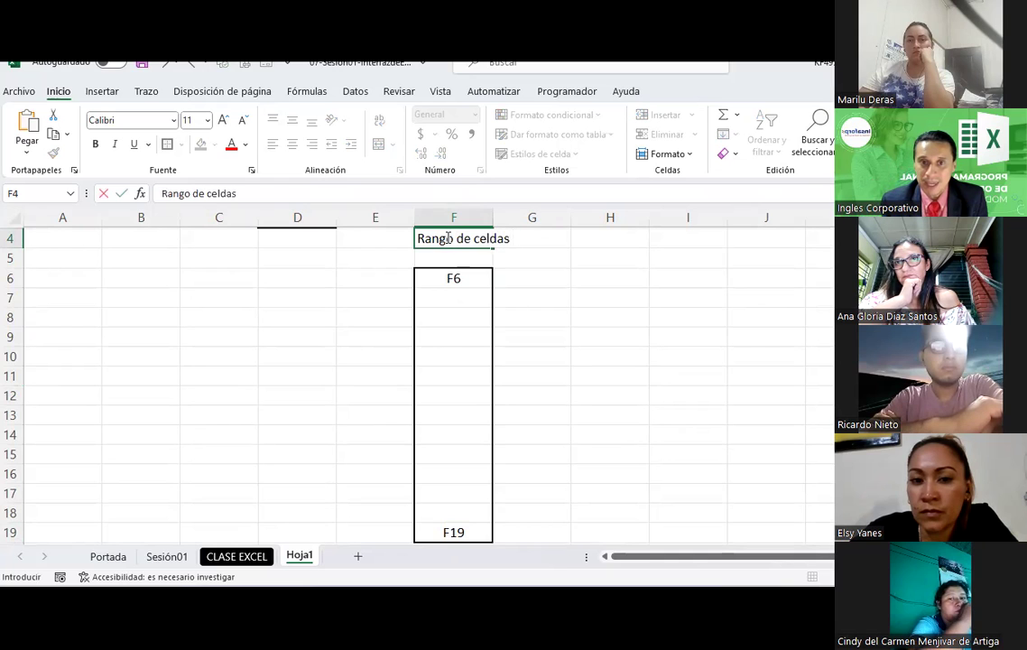
type("na")
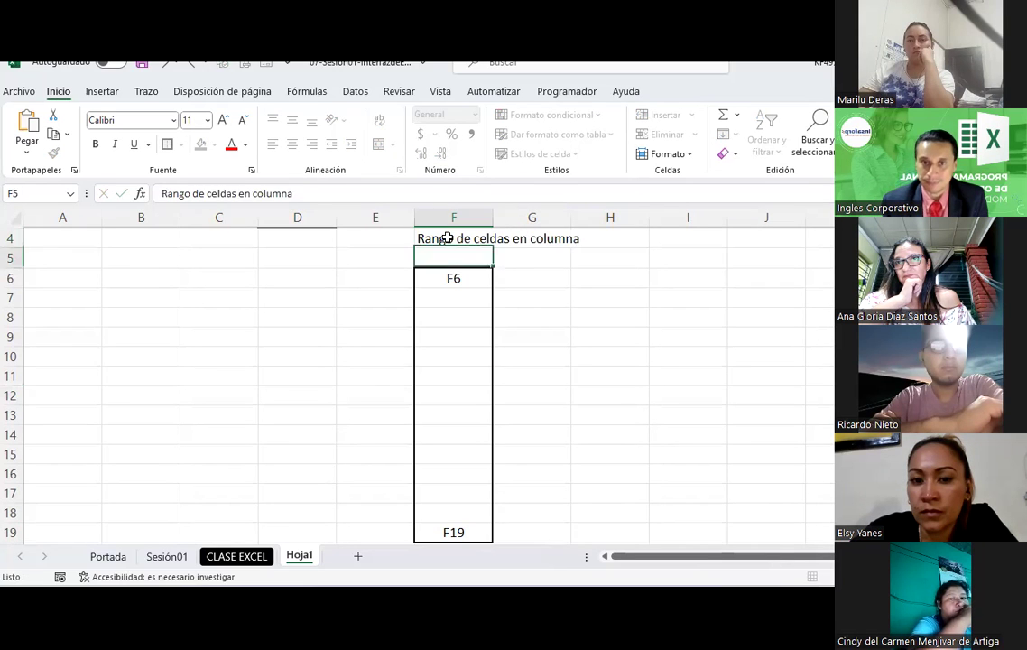
key("Return")
left_click(446, 238)
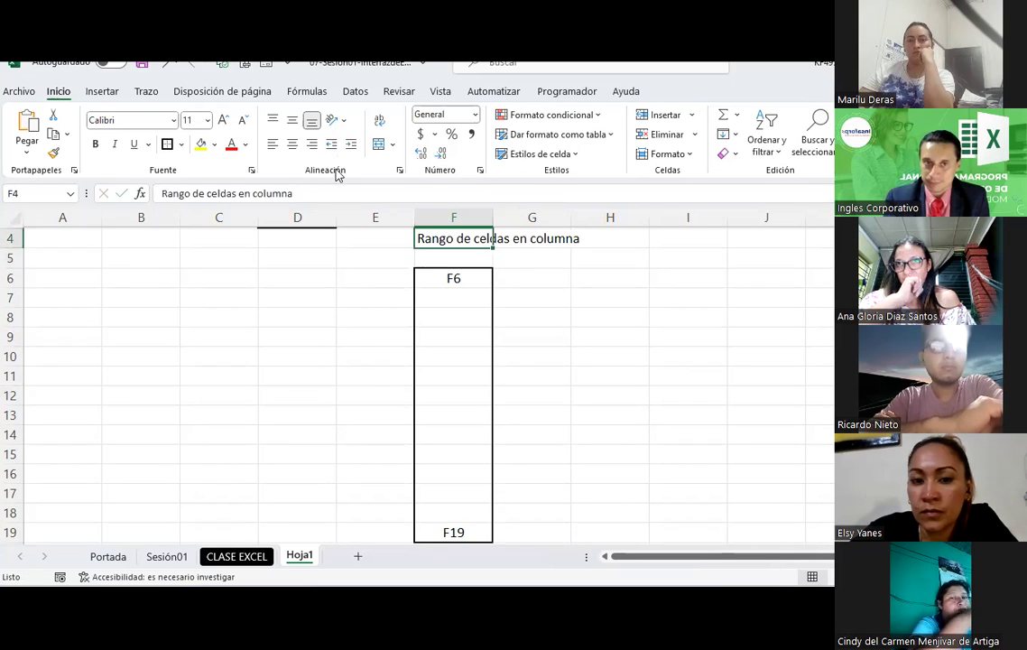
left_click(379, 120)
- Point out F6 and F19 at the range ends, then select F5 beneath the heading
scroll(470, 312, "down", 1)
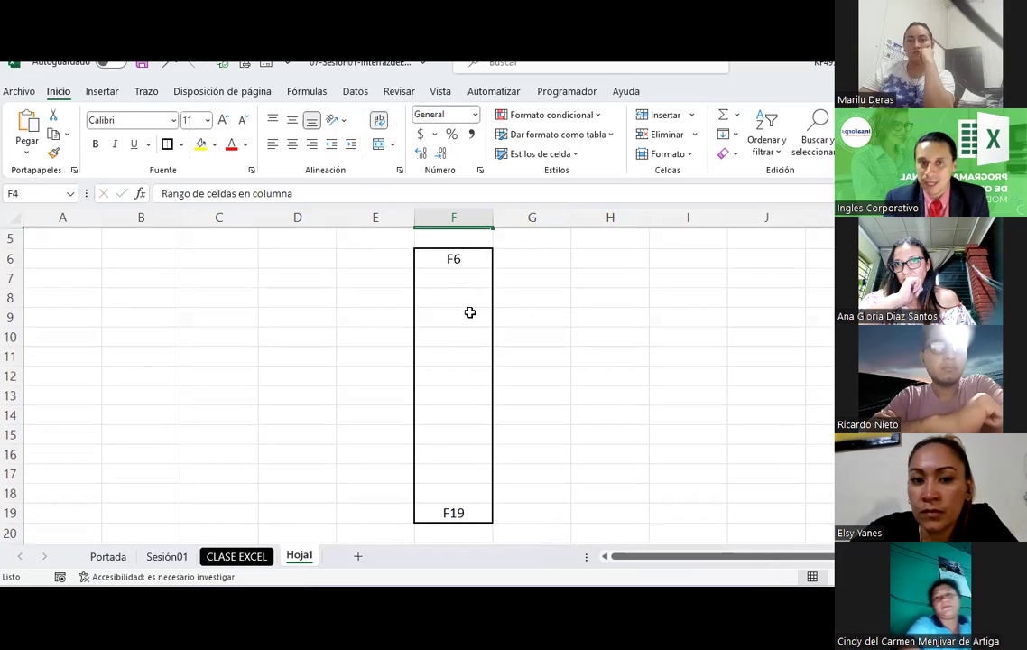
left_click(454, 260)
left_click(453, 514)
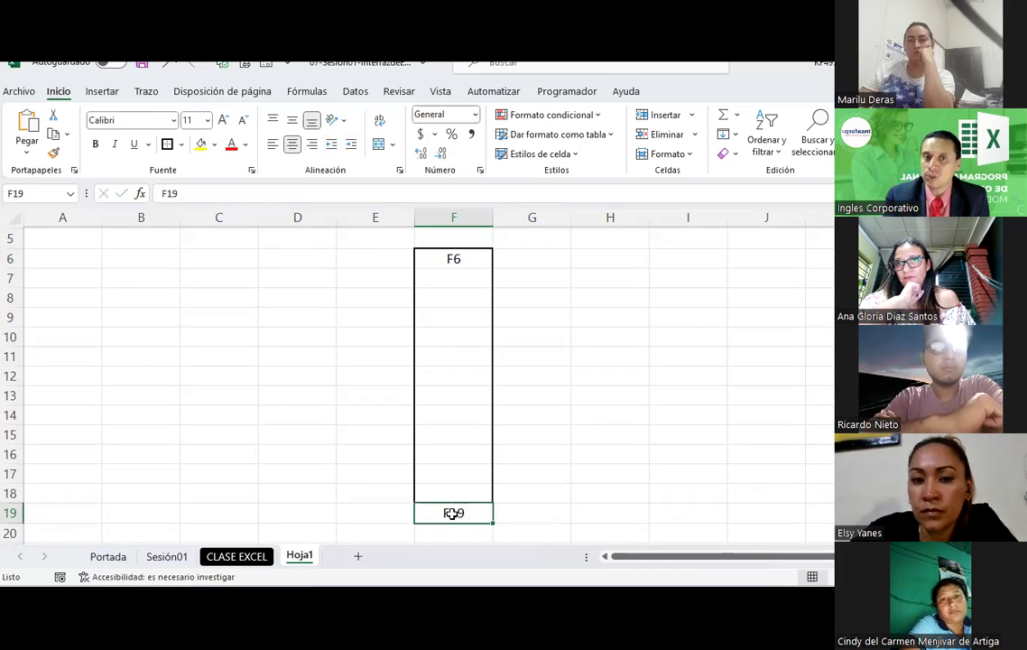
scroll(417, 414, "up", 1)
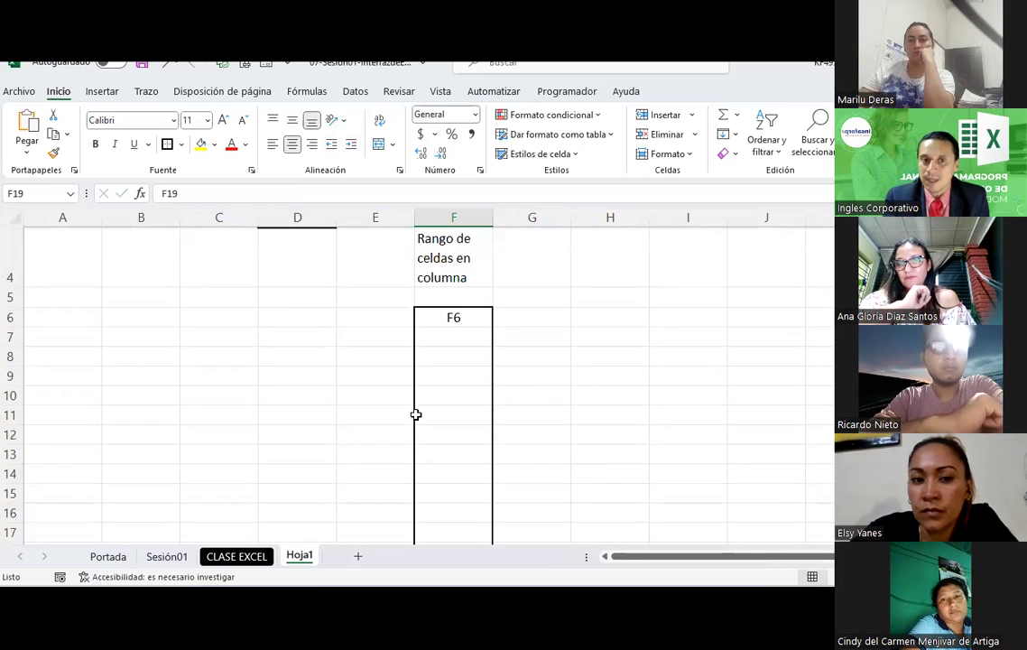
left_click(441, 293)
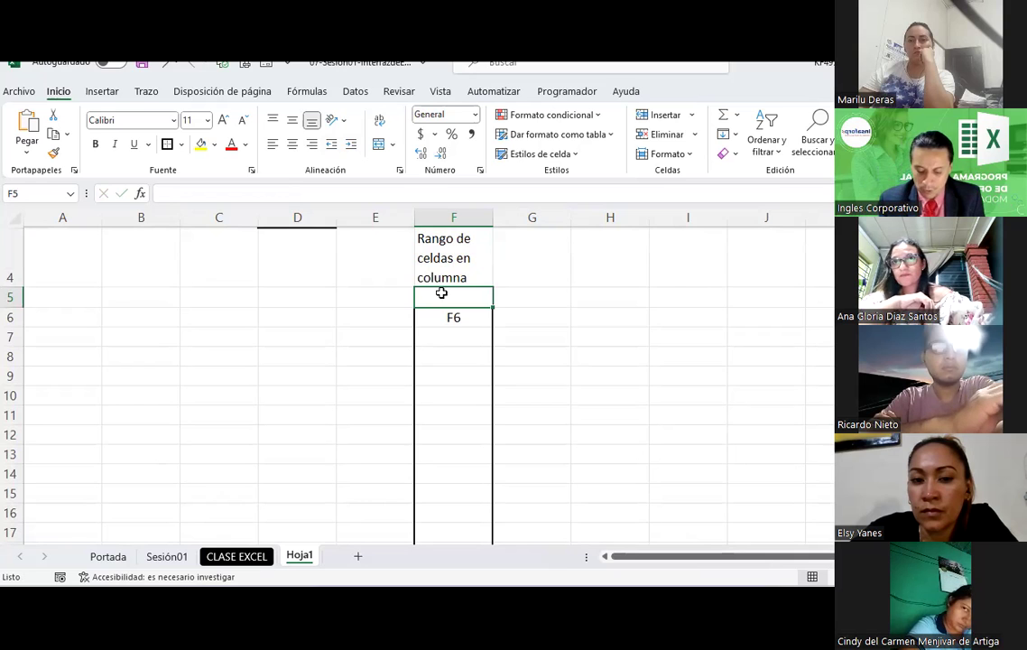
- Enter the note (f6:f19) in F5 after discarding stray = and + entries
type("=")
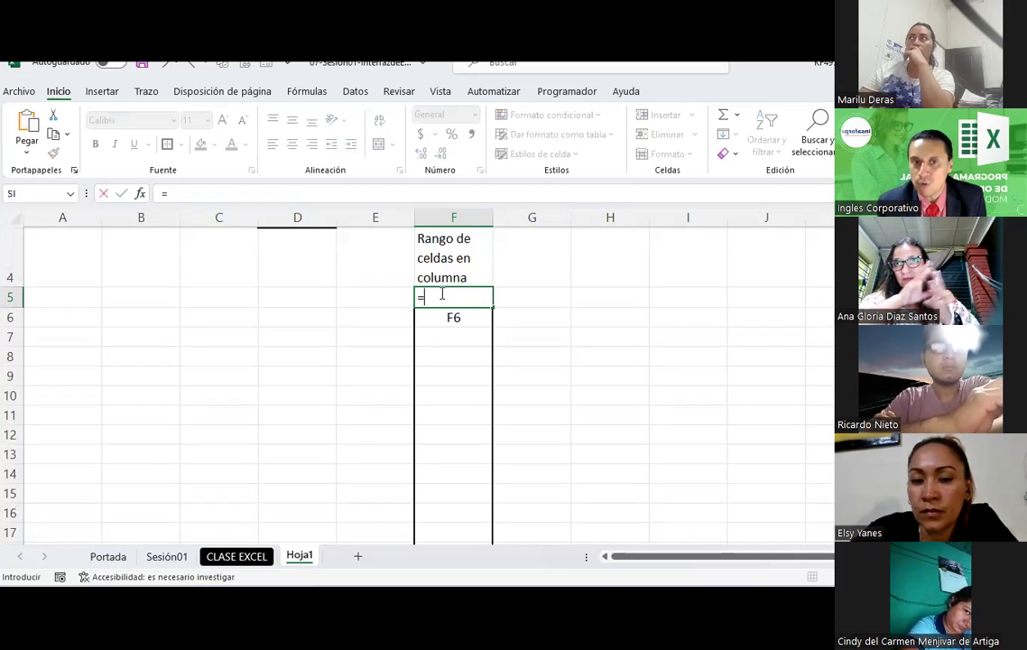
key("BackSpace")
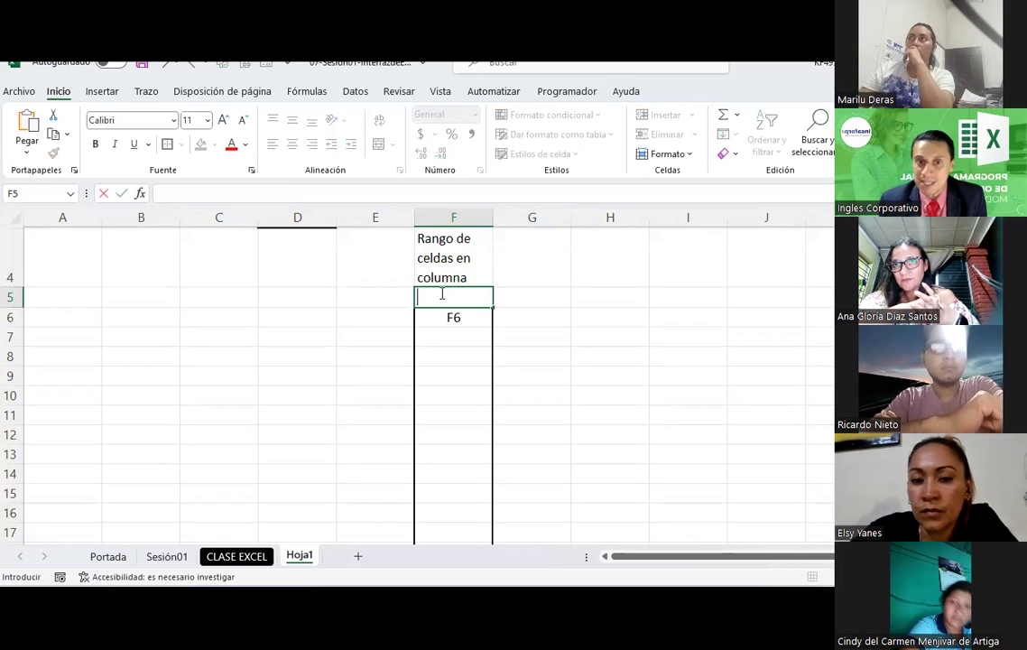
type("+")
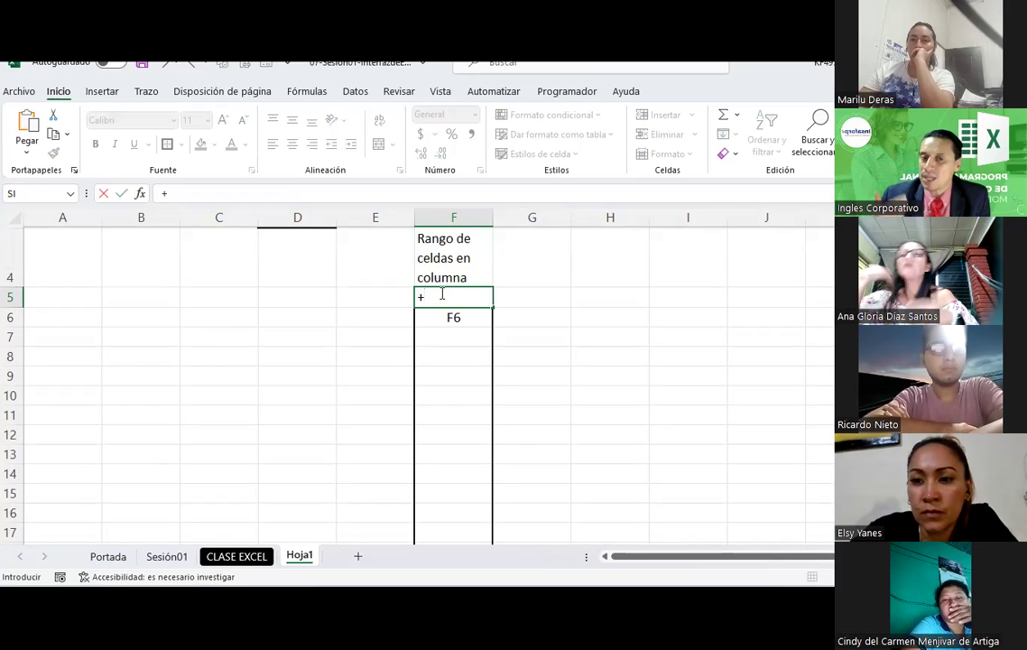
key("Escape")
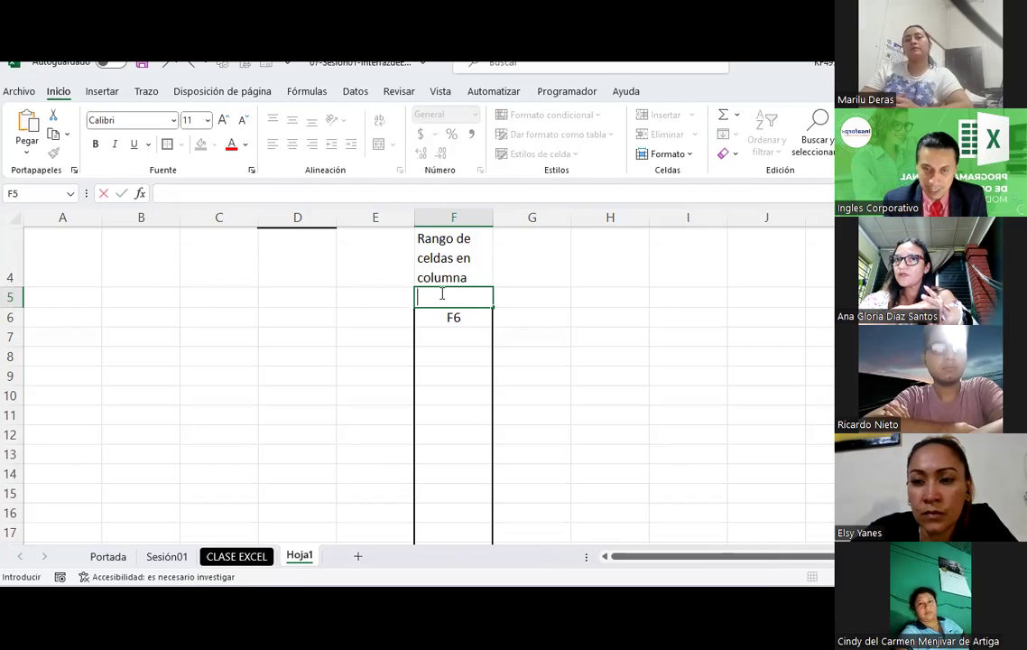
type("(f6:")
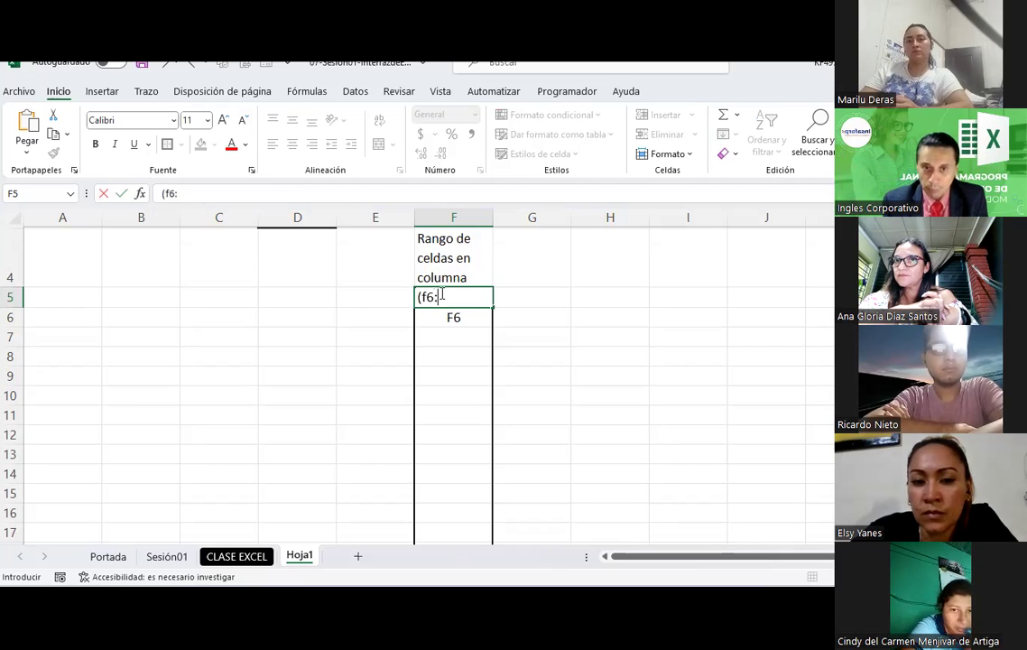
scroll(444, 398, "down", 2)
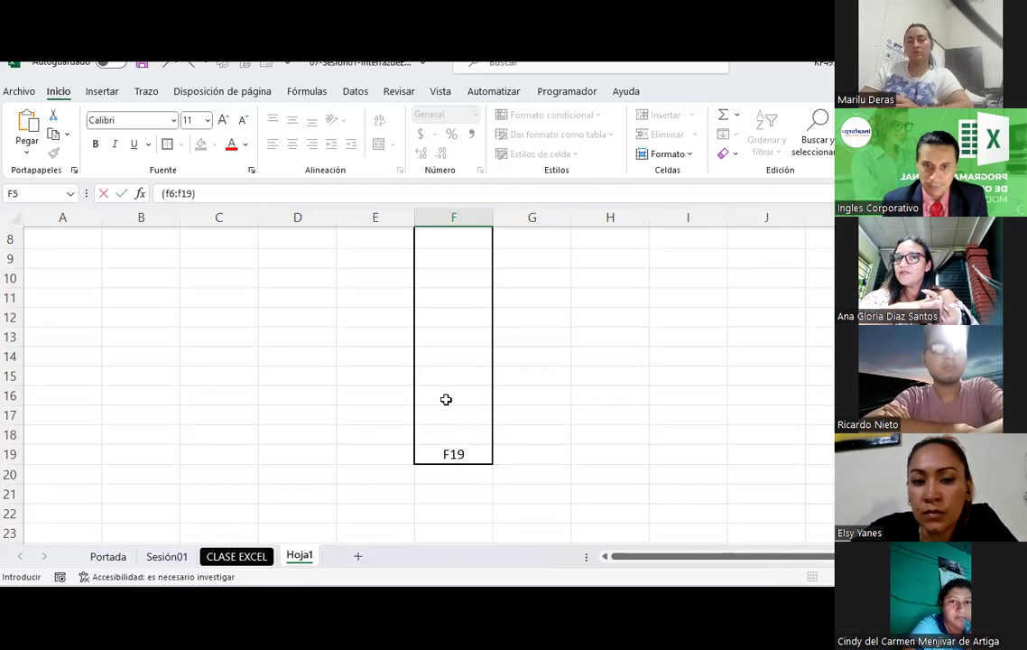
key("Return")
scroll(446, 398, "up", 2)
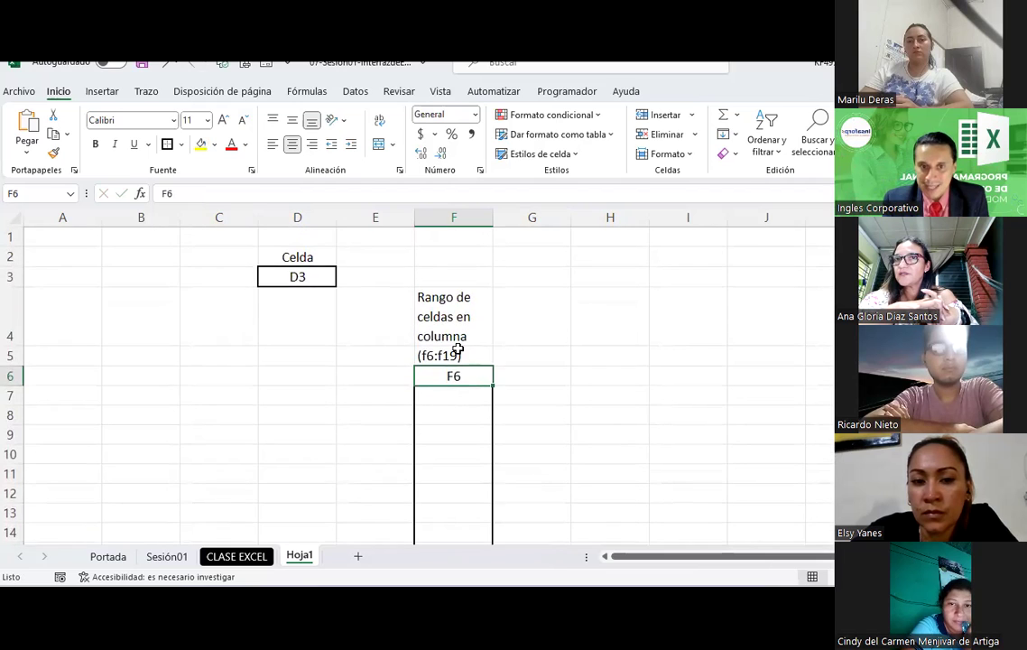
- Re-open F5 to check the (f6:f19) text, then commit it and move to an empty cell
left_click(459, 352)
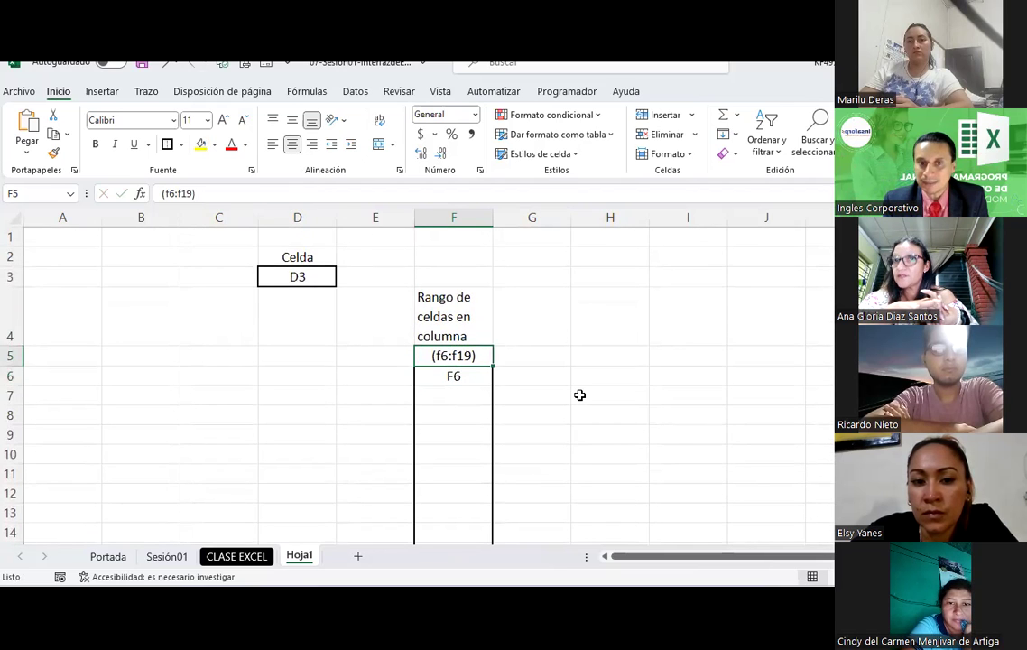
double_click(420, 355)
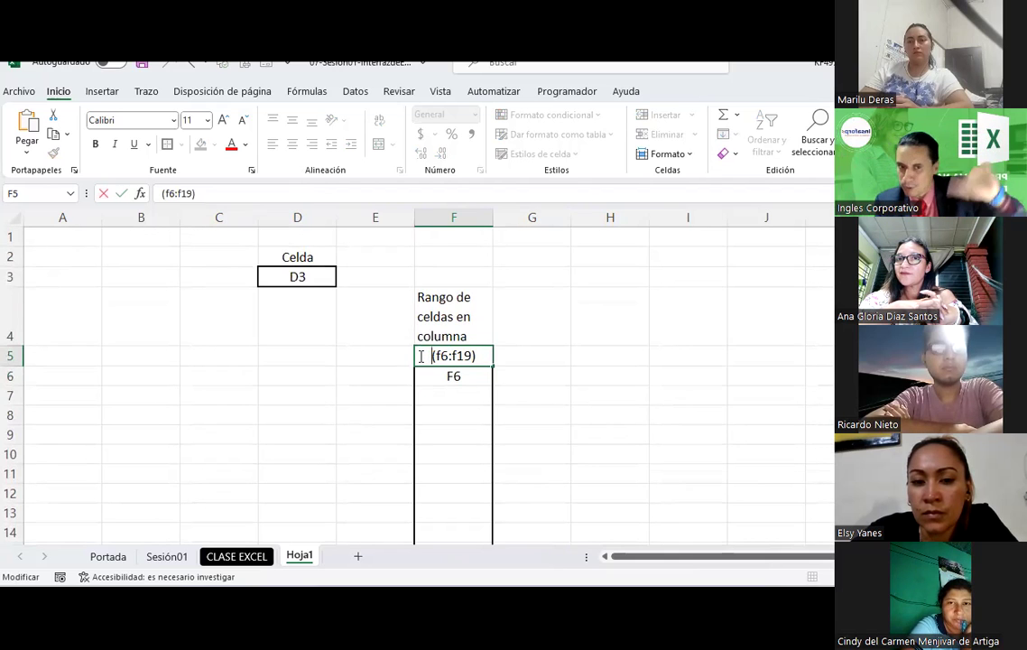
left_click(559, 361)
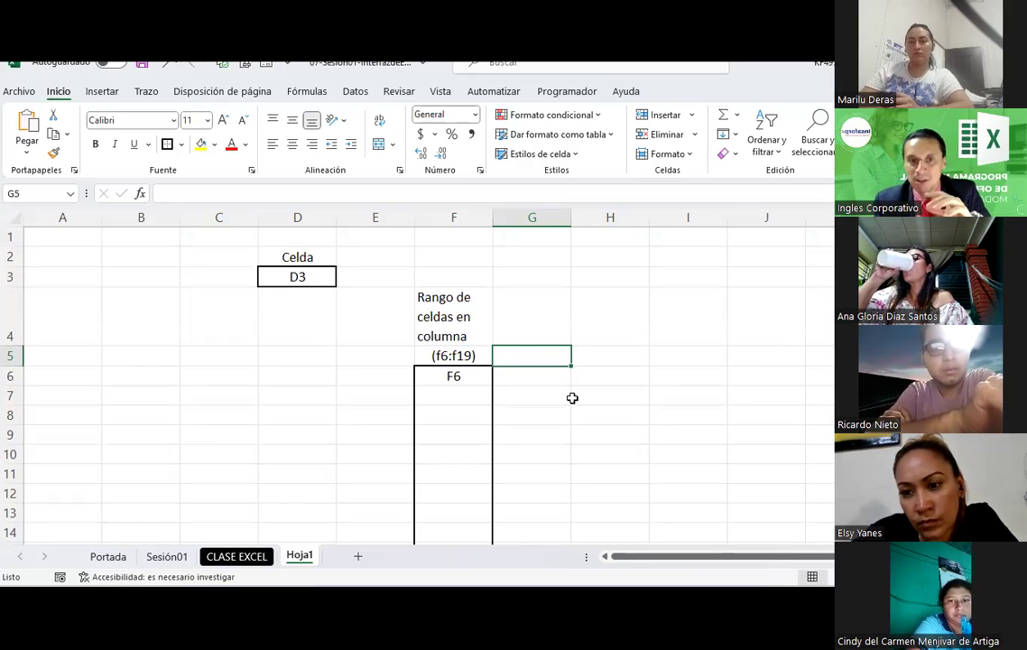
left_click(572, 398)
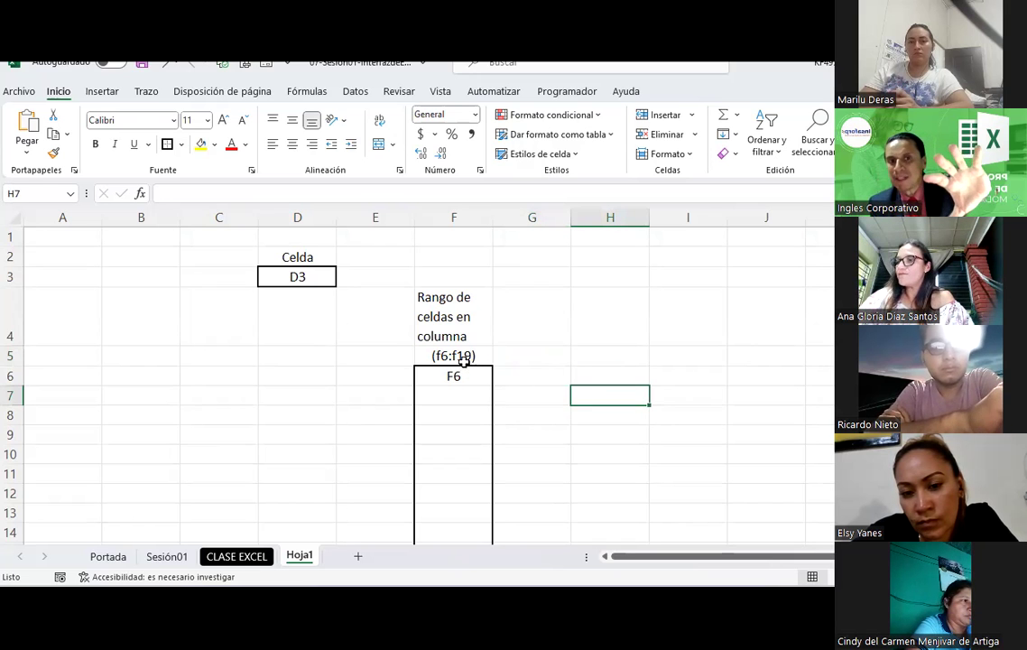
scroll(460, 360, "down", 1)
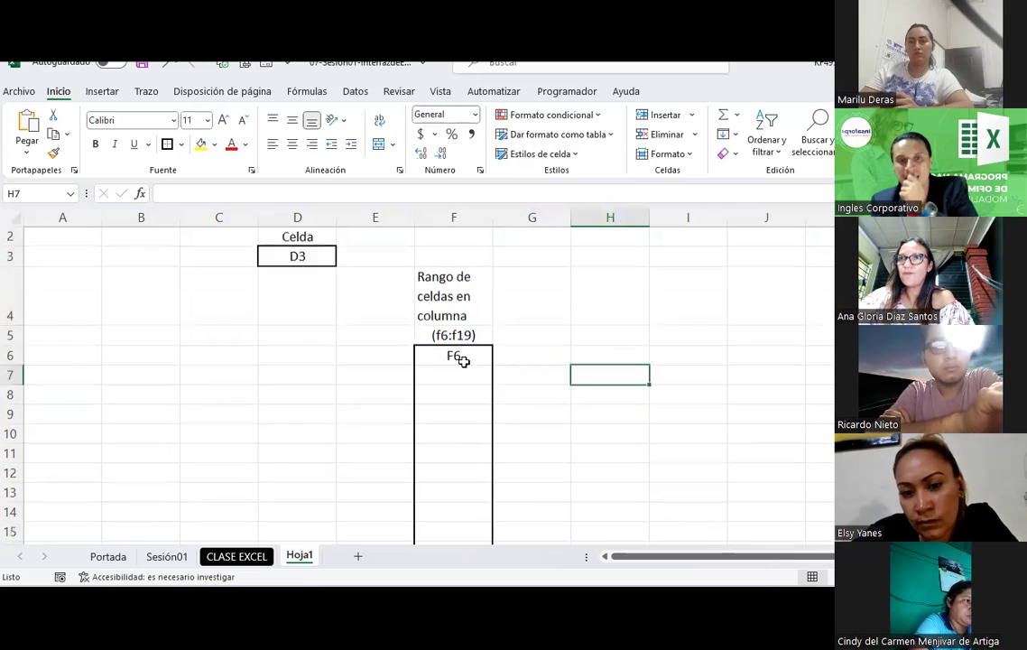
scroll(460, 318, "down", 2)
- Fill the range F6:F19 yellow and centre the label text in column F
mouse_move(460, 319)
left_mouse_down()
mouse_move(452, 571)
mouse_move(450, 512)
left_mouse_up()
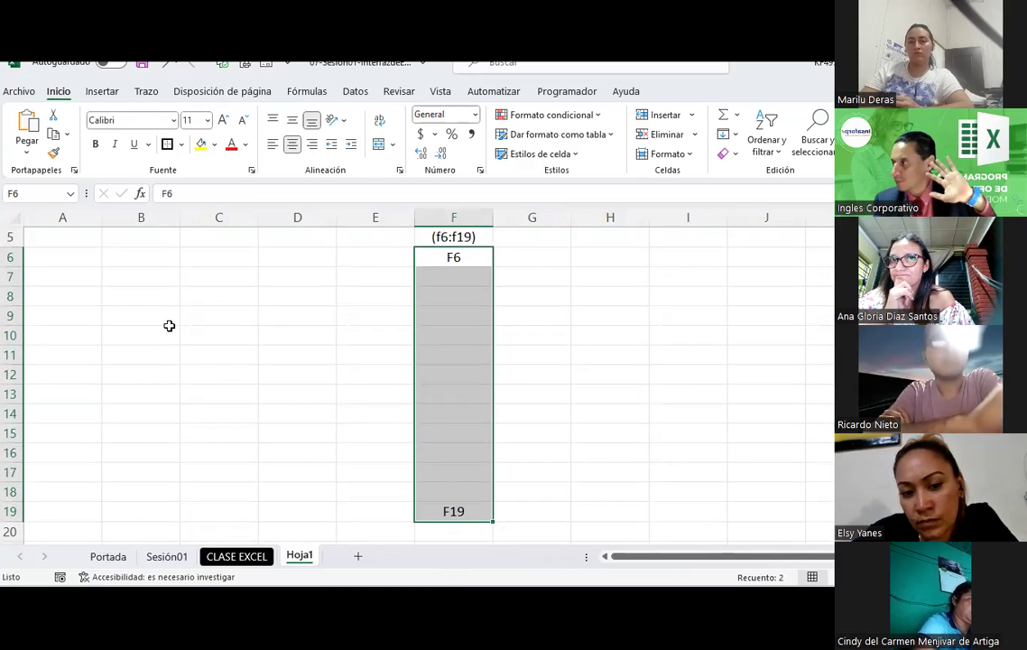
left_click(205, 151)
scroll(451, 362, "up", 2)
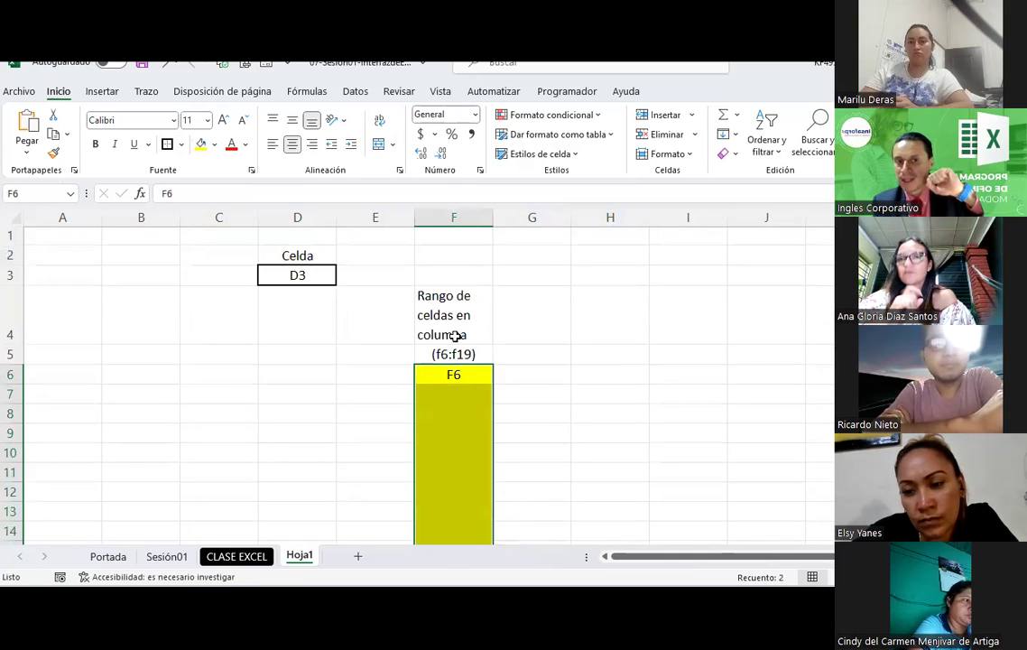
left_click(456, 334)
left_click(453, 218)
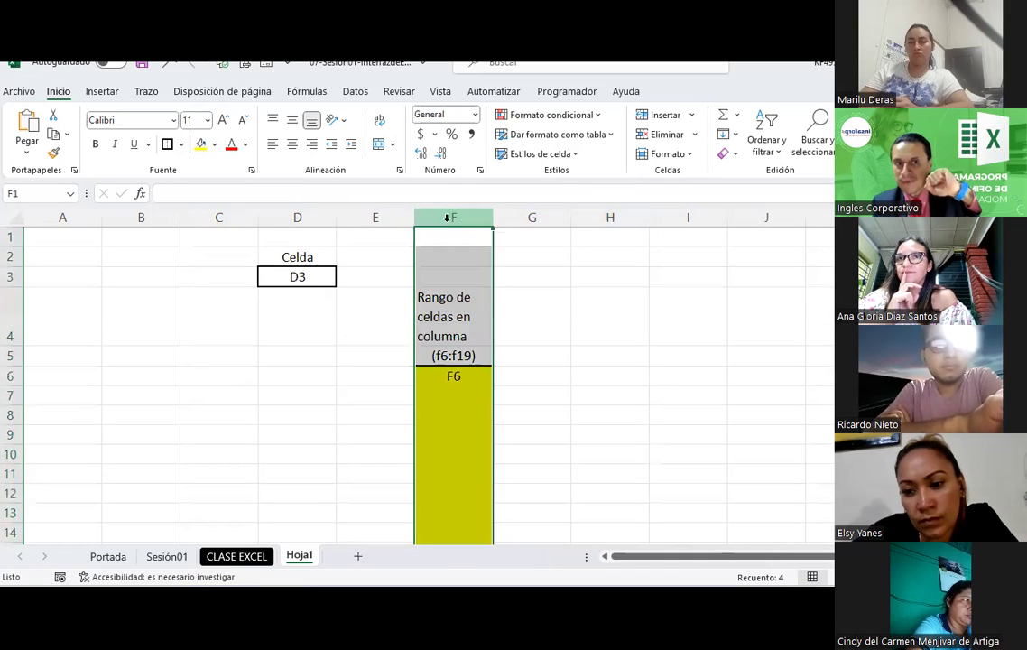
left_click(292, 144)
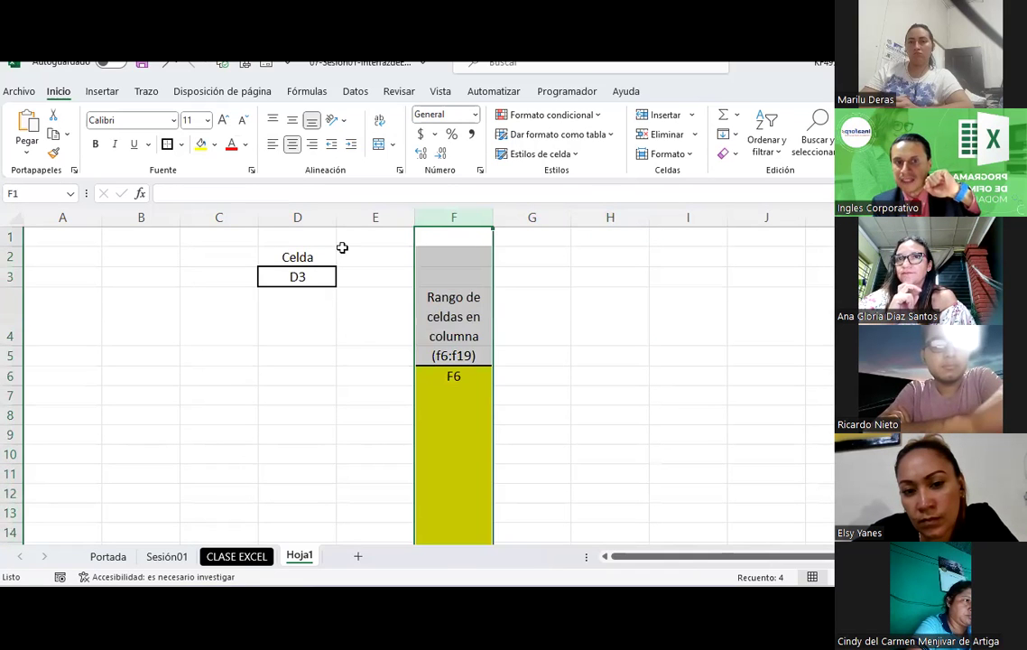
- Point out the F5 range reference and the range ends F6 and F19
scroll(394, 373, "down", 1)
left_click(394, 374)
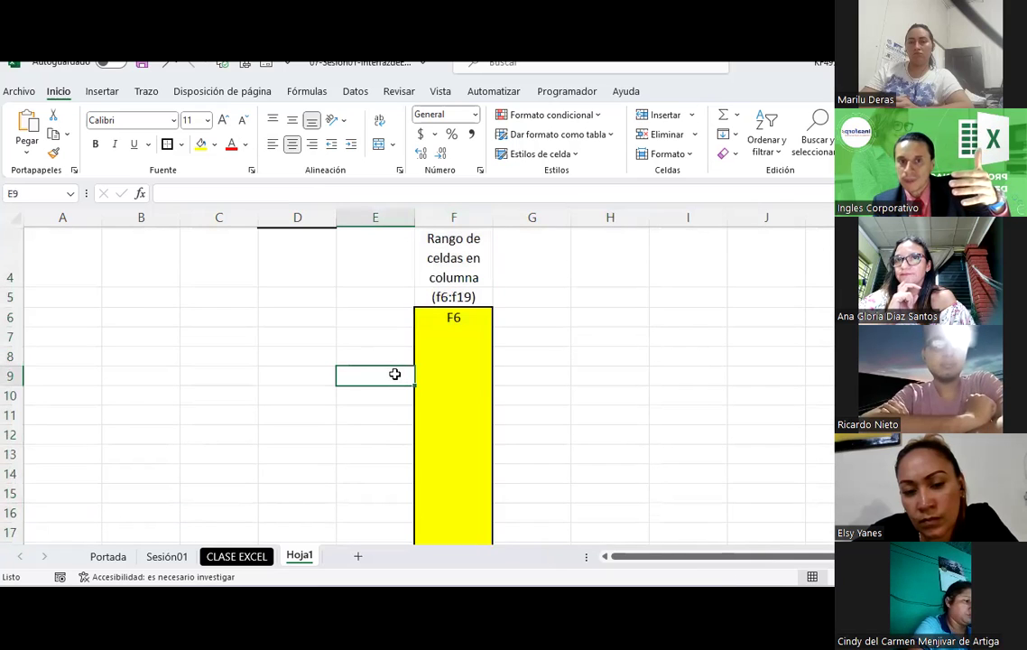
left_click(475, 297)
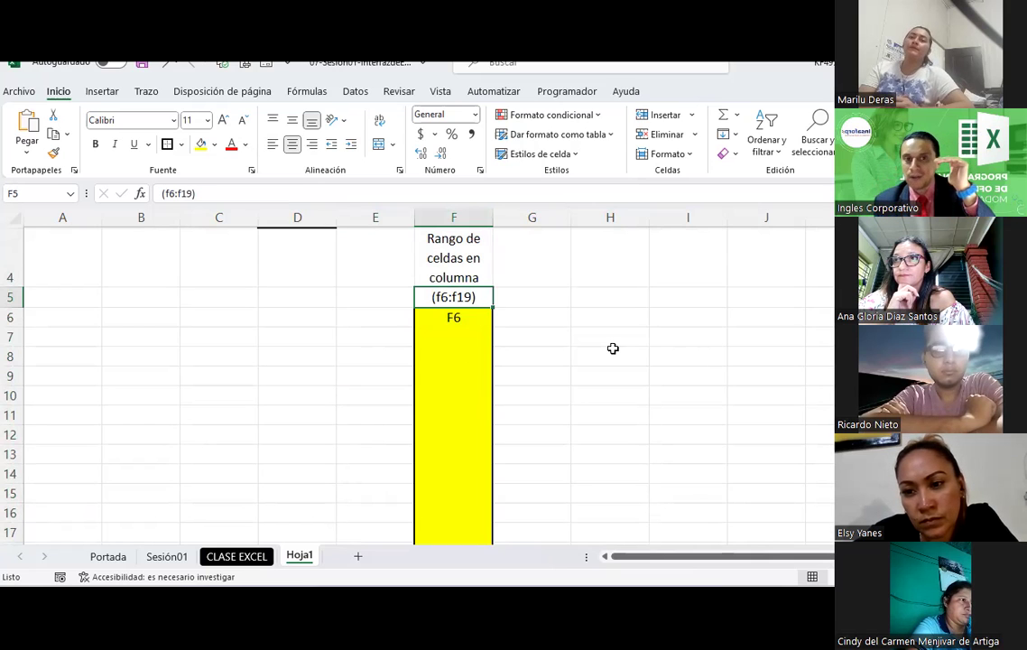
left_click(461, 319)
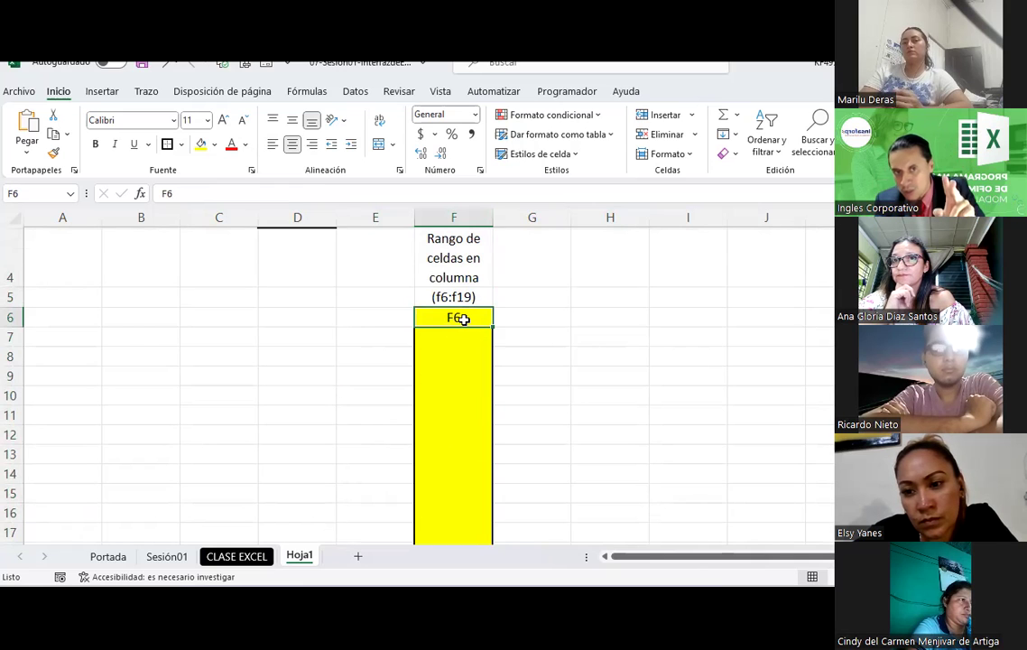
scroll(458, 394, "down", 3)
scroll(469, 371, "up", 3)
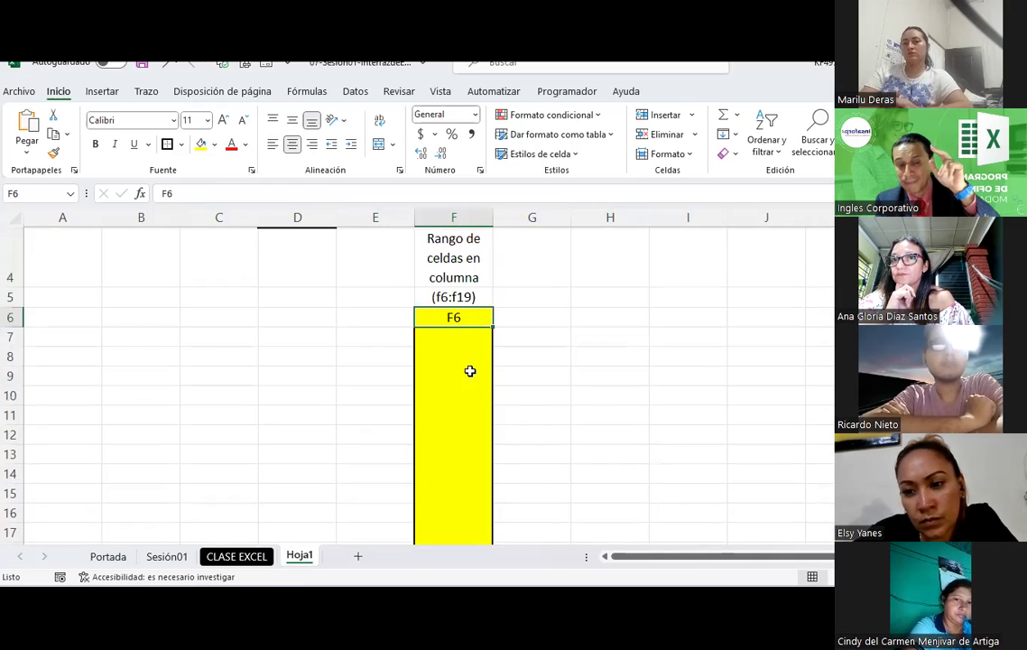
scroll(469, 370, "down", 2)
scroll(464, 373, "down", 2)
left_click(460, 338)
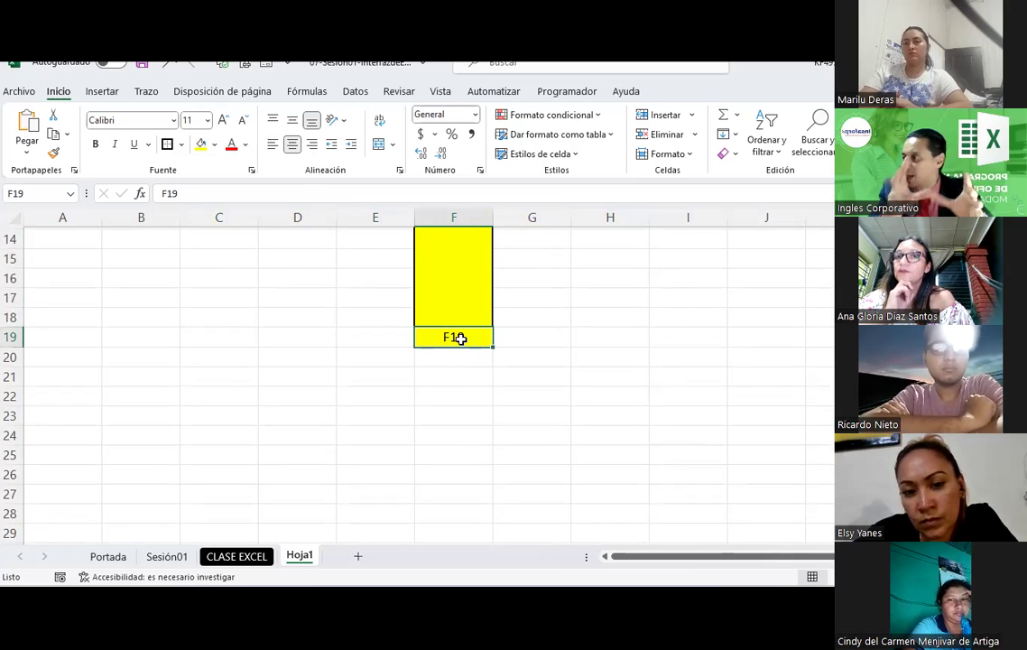
scroll(442, 294, "up", 2)
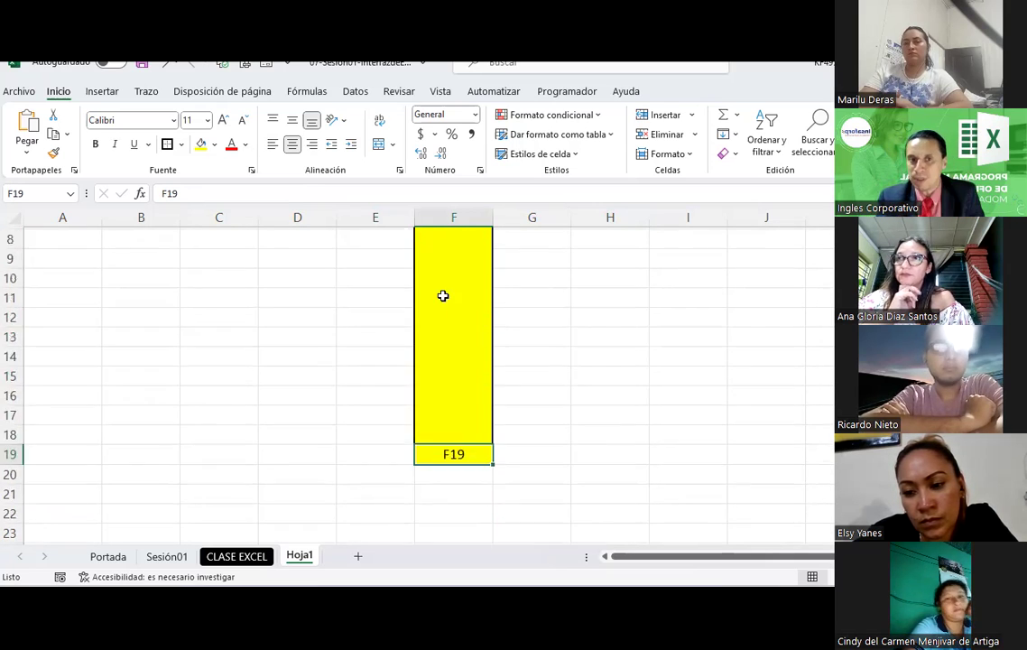
scroll(442, 295, "up", 2)
left_click(458, 317)
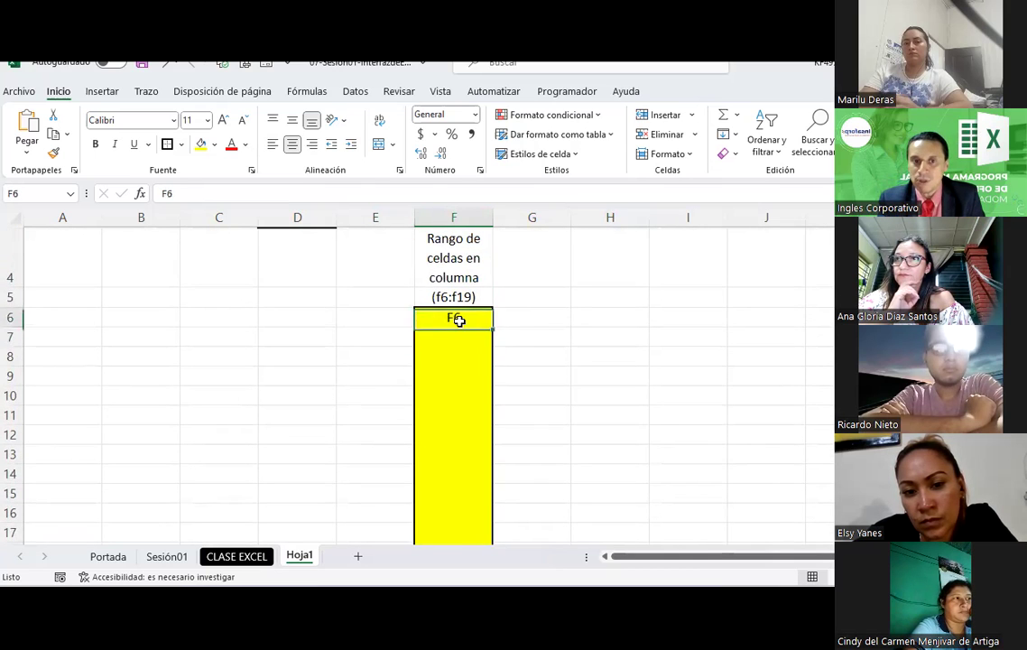
- Enter 1 in F6 and the counting formula =+F6+1 in F7
key("Down")
key("Down")
key("Down")
key("Down")
key("Down")
key("Down")
key("Down")
key("Down")
key("Up")
key("Up")
key("Up")
key("Down")
key("Up")
key("Up")
key("Up")
key("Up")
key("Up")
key("Up")
key("Up")
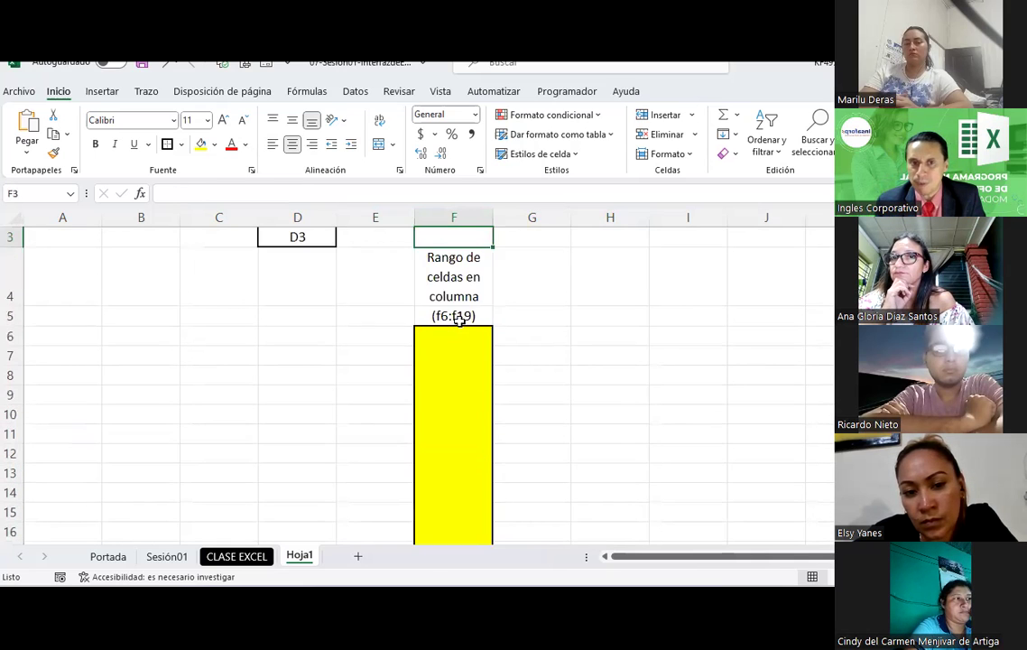
type("1")
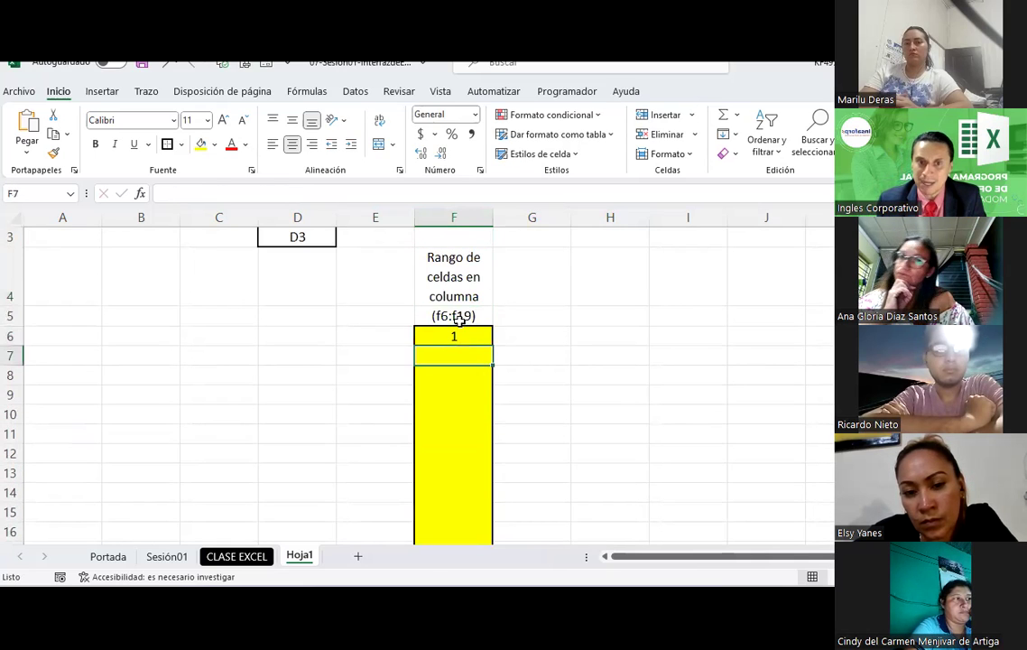
type("+")
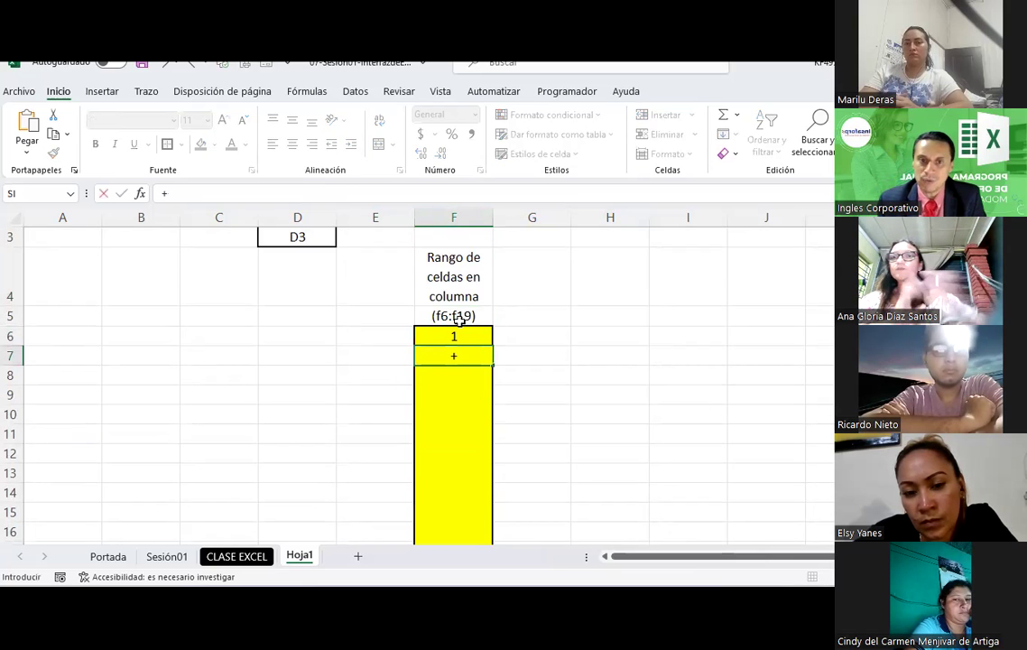
type("F6+1")
key("Return")
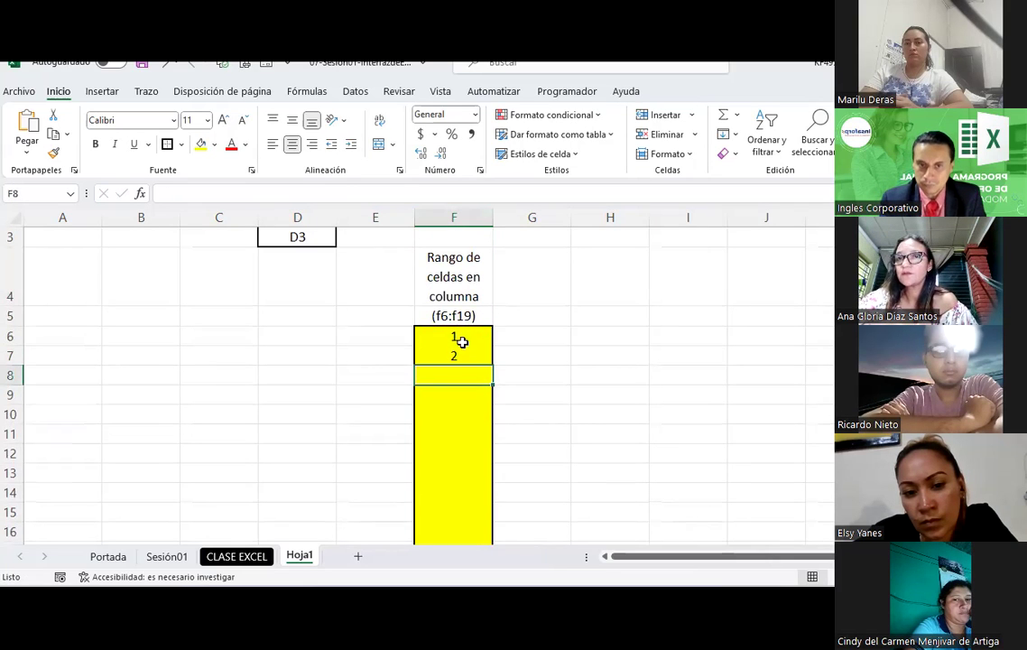
- Fill the F7 formula down to F19 and select the numbered range F6:F19
left_click(487, 360)
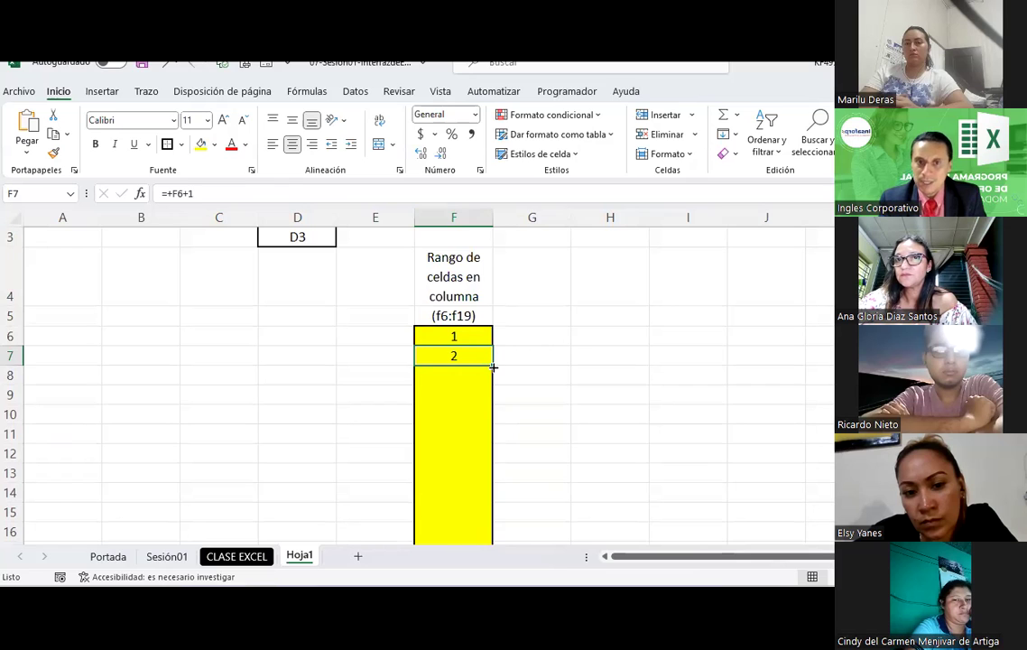
left_click_drag(492, 366, 478, 514)
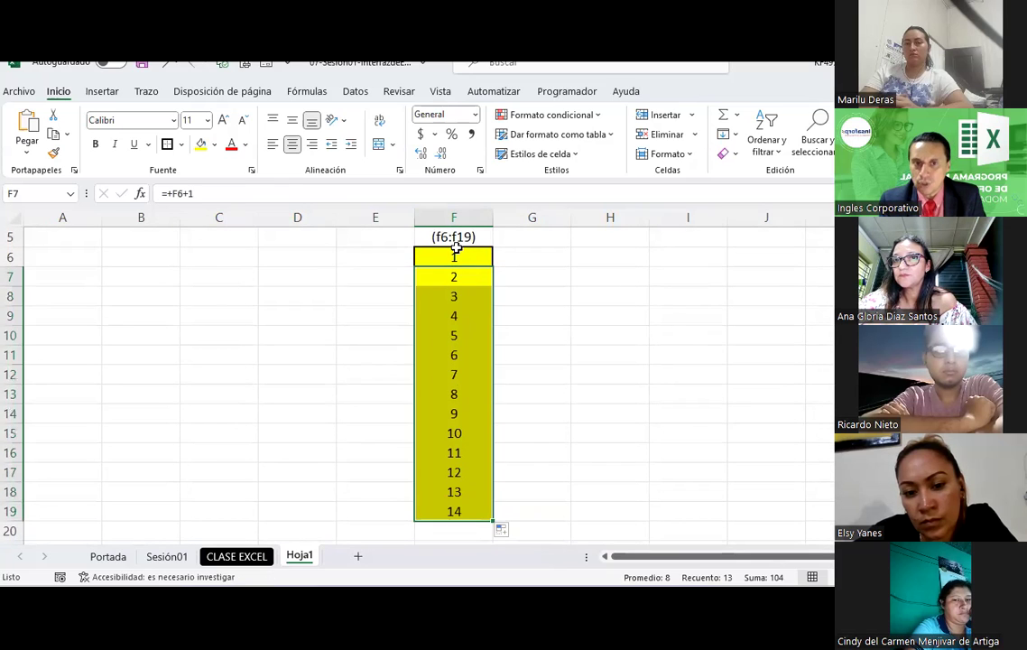
left_click_drag(454, 256, 460, 510)
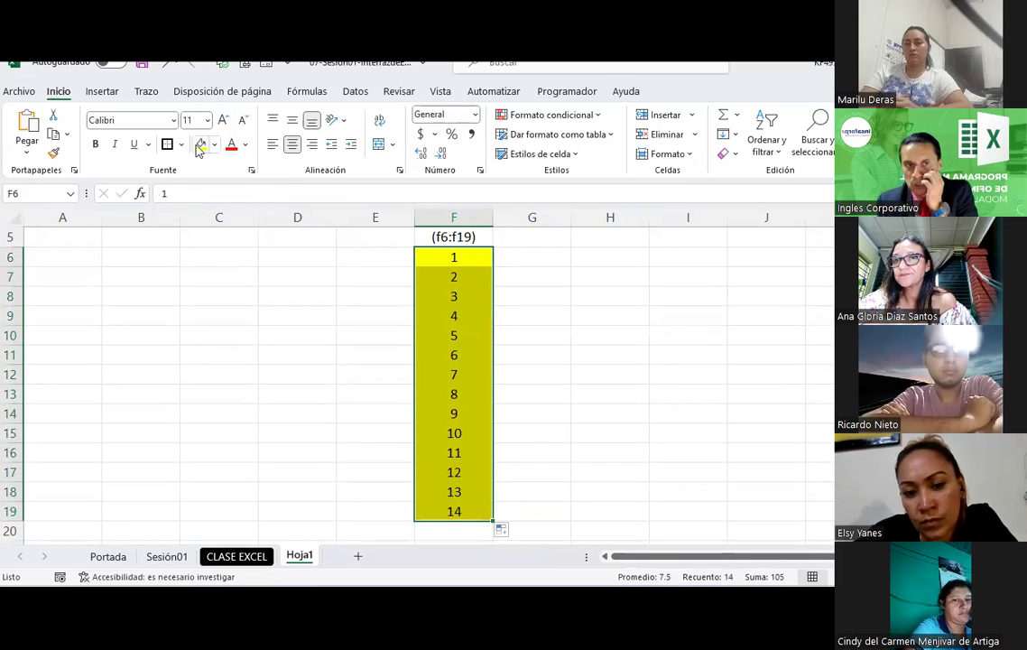
left_click(169, 147)
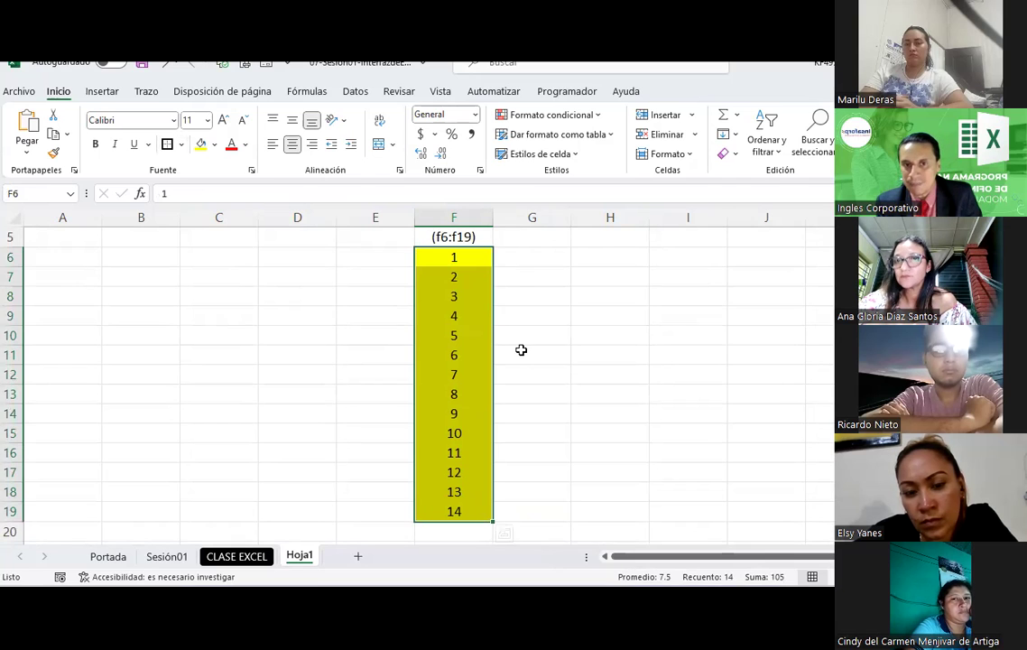
scroll(521, 349, "up", 1)
- Enter =SUMA(F6:F19) in G6, correcting f16 to f6, so it shows 105
left_click(542, 318)
type("=")
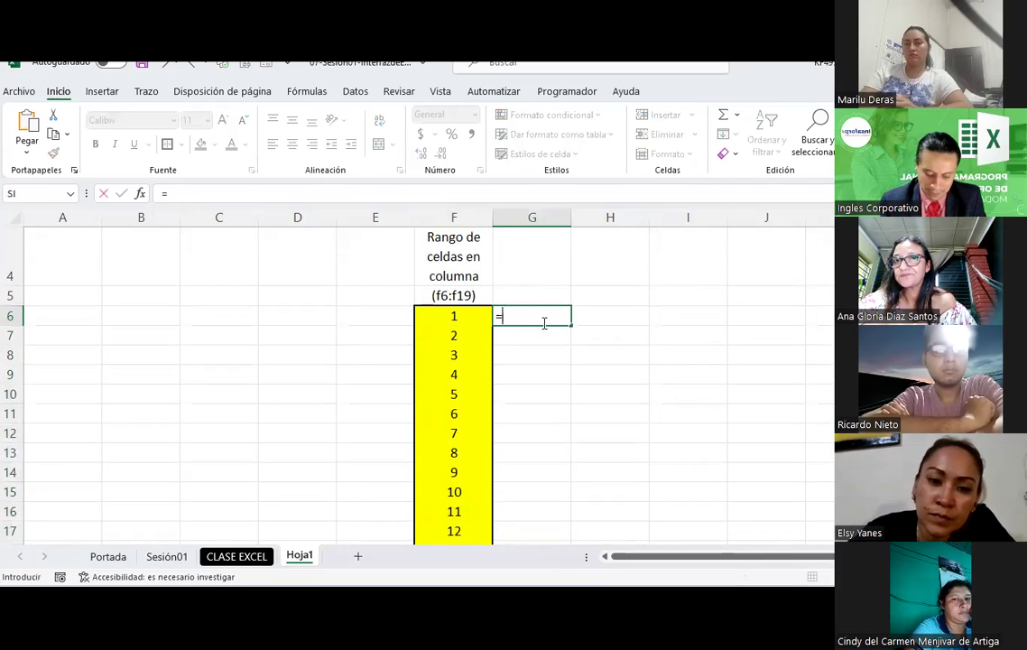
type("suma")
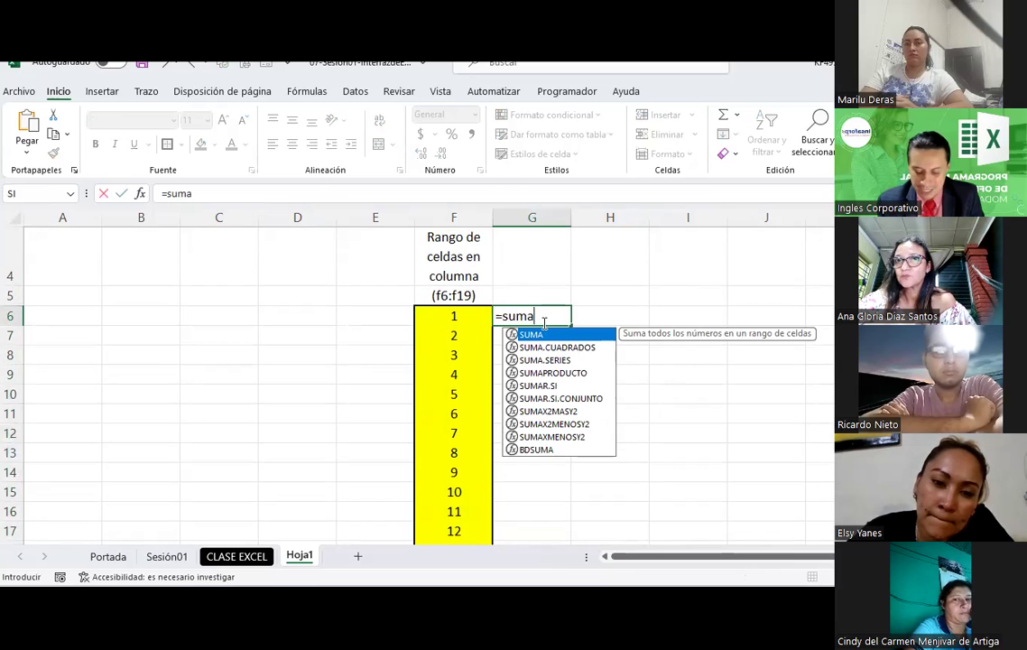
type("(")
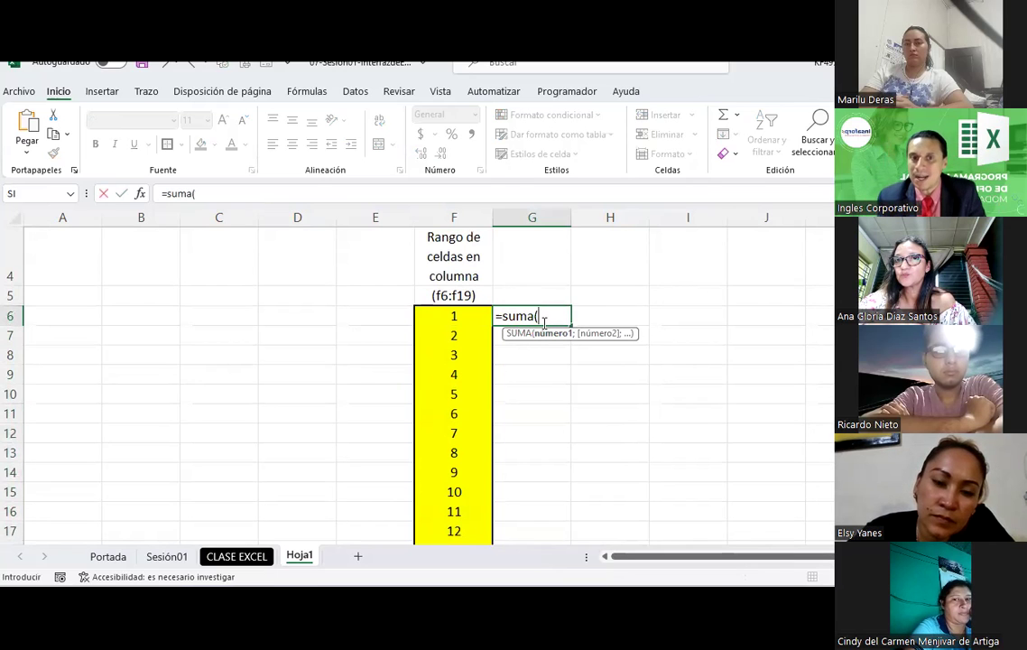
type("f16:f19)")
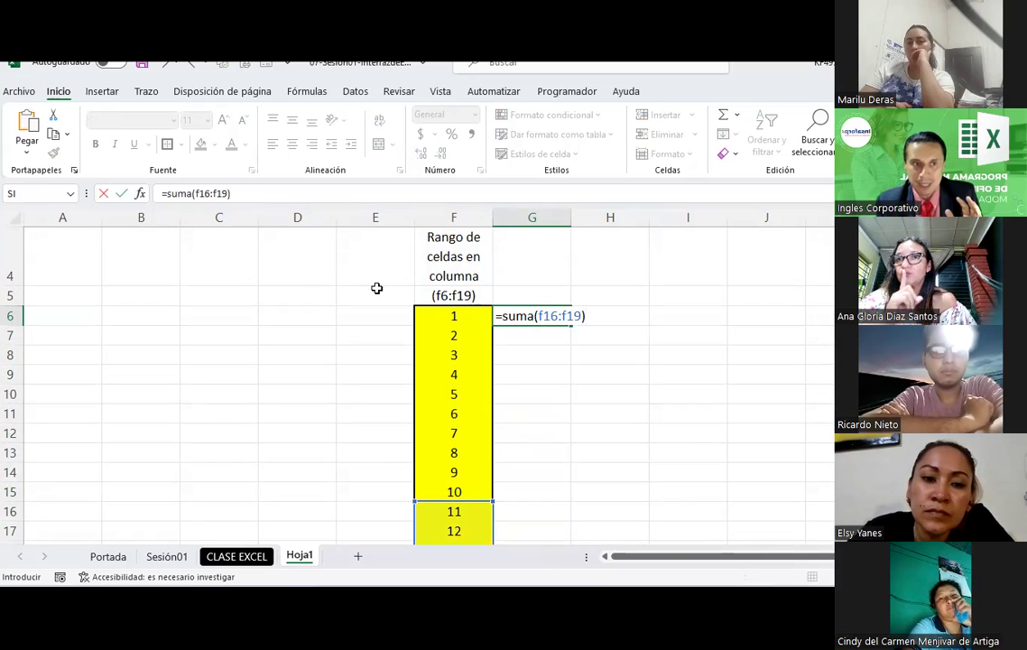
left_click(539, 315)
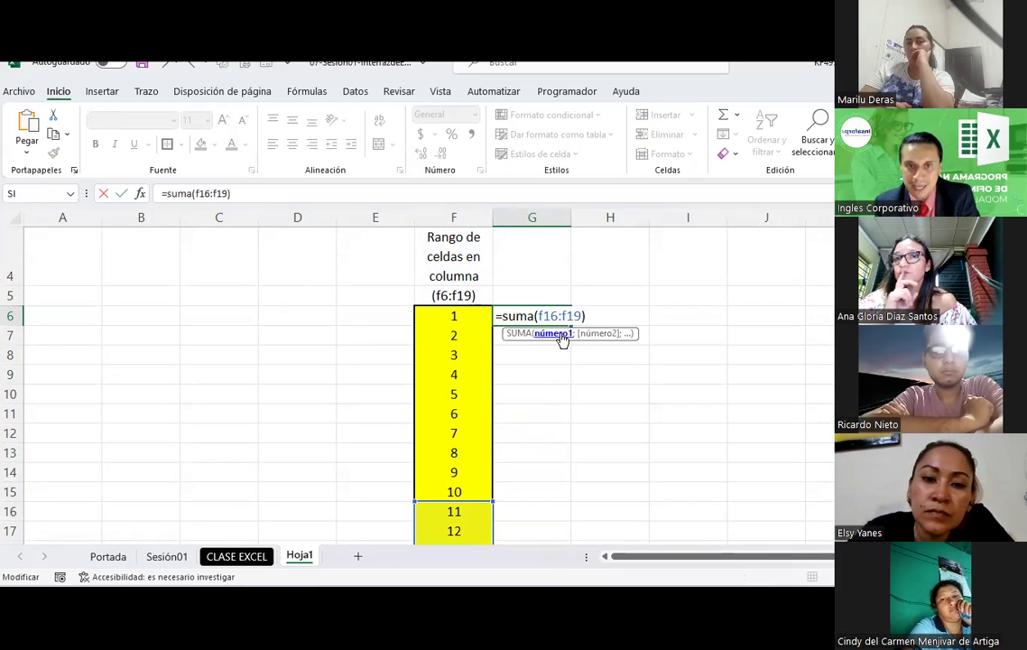
key("Delete")
scroll(466, 407, "down", 3)
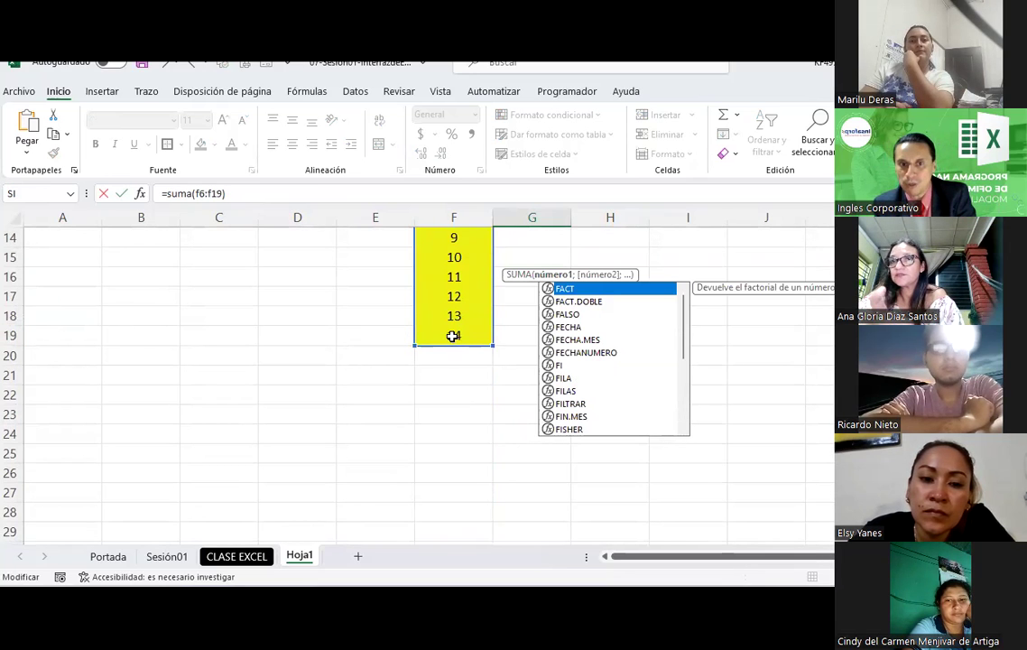
scroll(361, 370, "up", 4)
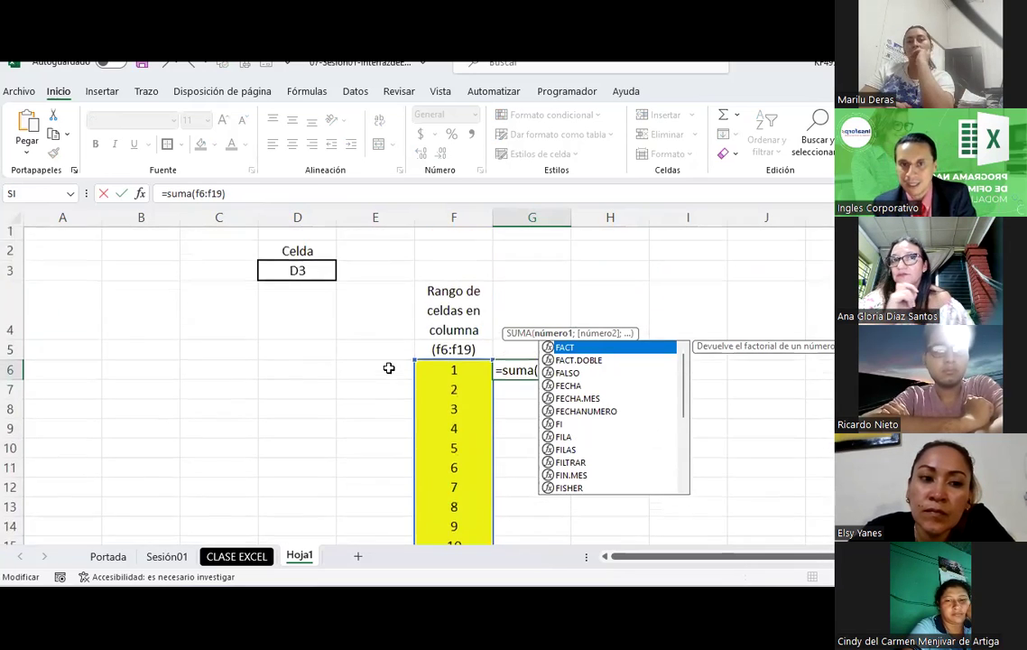
key("Escape")
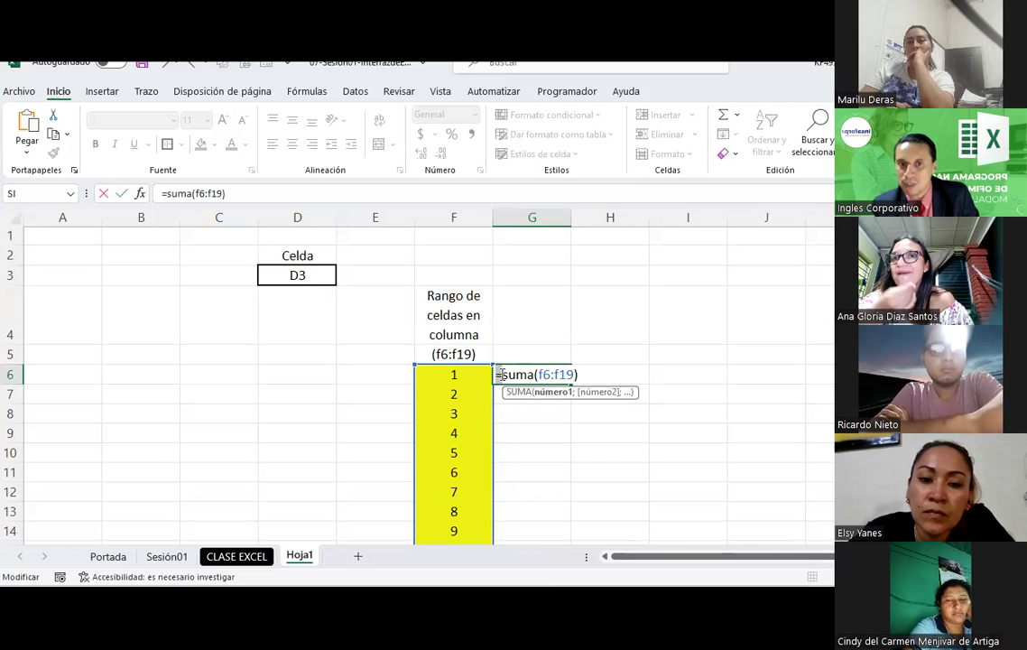
left_click(502, 373)
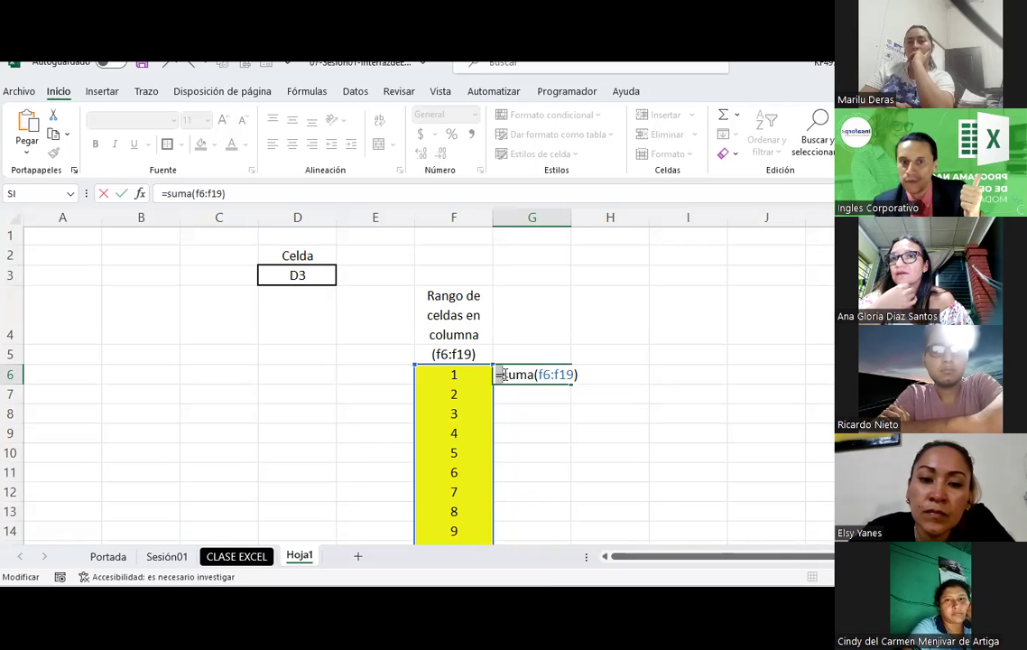
left_click_drag(501, 374, 530, 374)
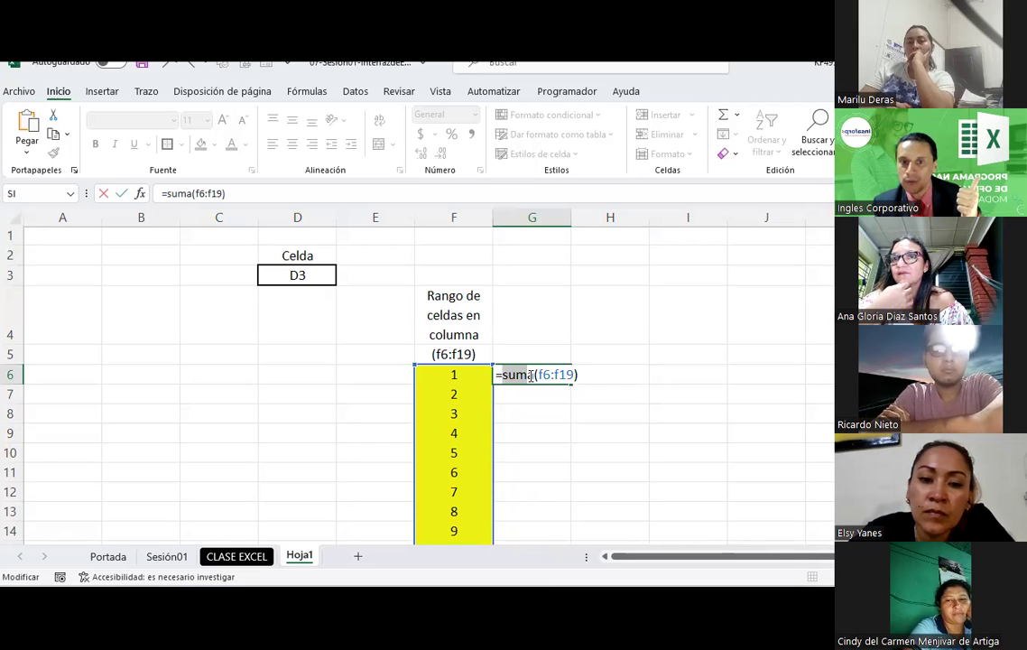
left_click(541, 374)
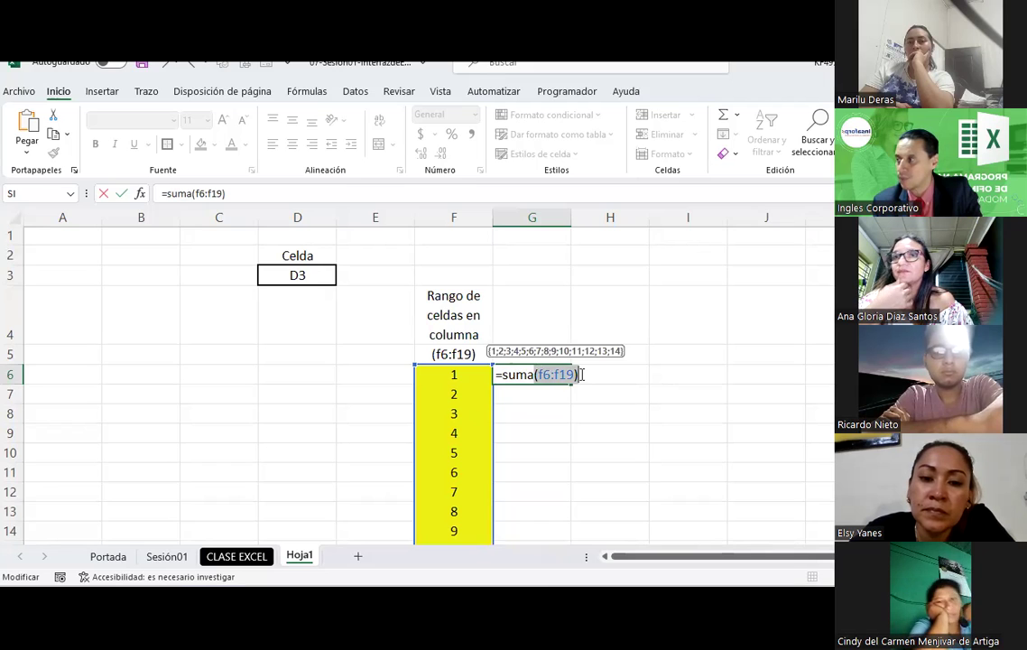
key("Return")
key("Up")
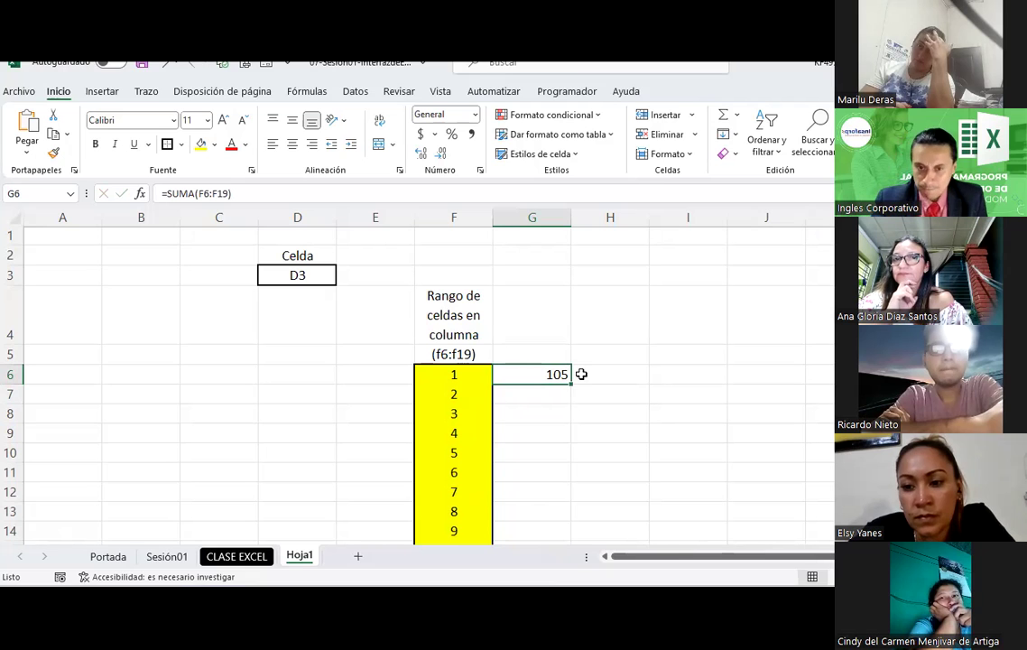
- Look around the sheet and reselect cell F6 holding 1
scroll(684, 427, "down", 1)
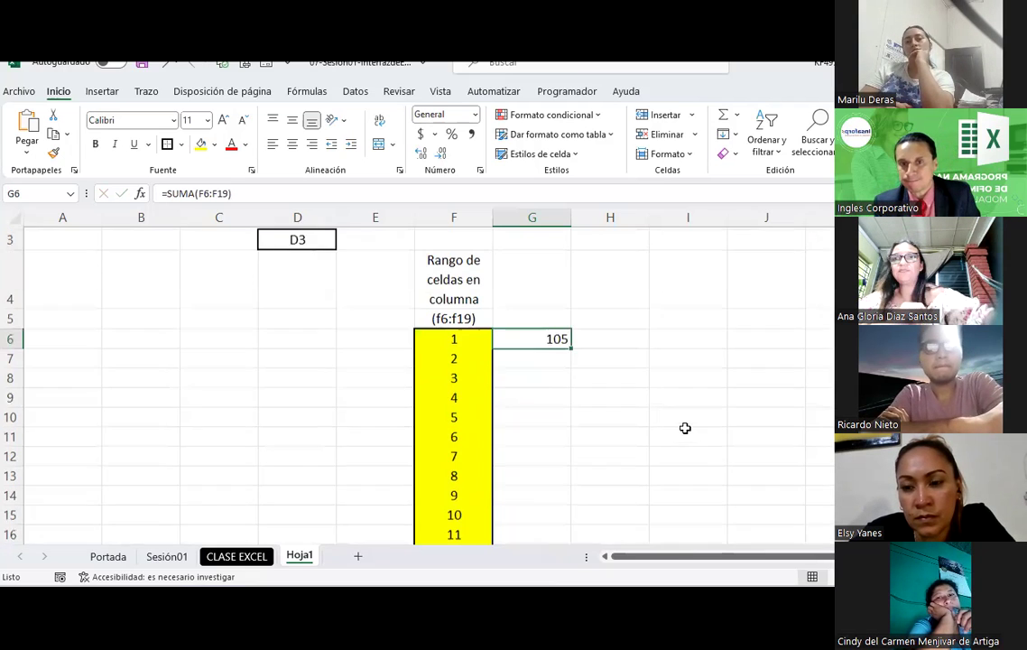
scroll(685, 427, "down", 1)
left_click_drag(729, 556, 825, 557)
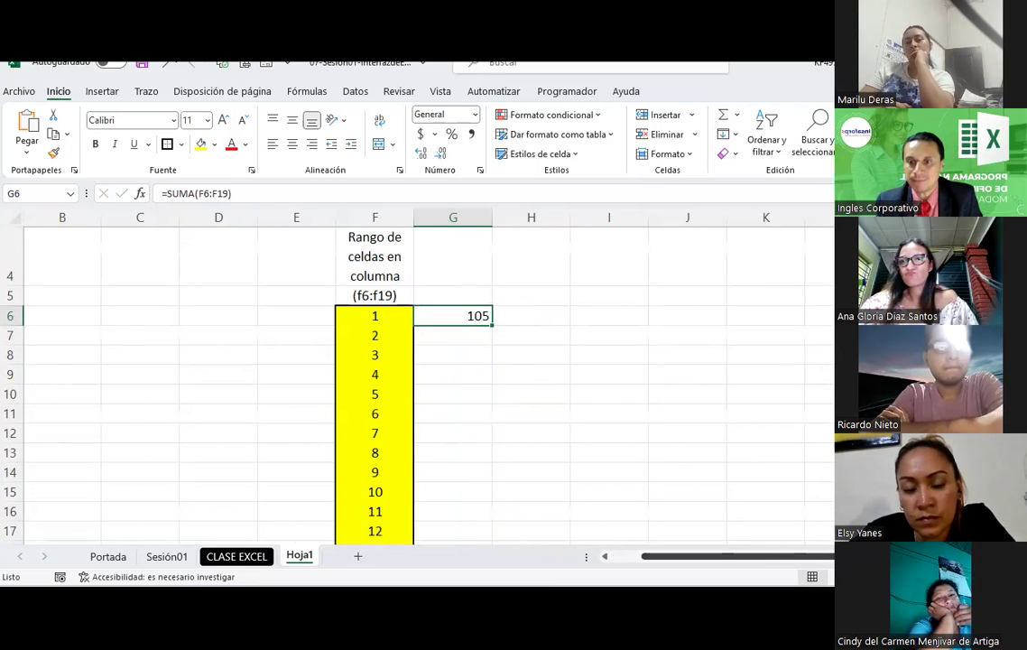
scroll(409, 366, "right", 1)
scroll(410, 366, "right", 2)
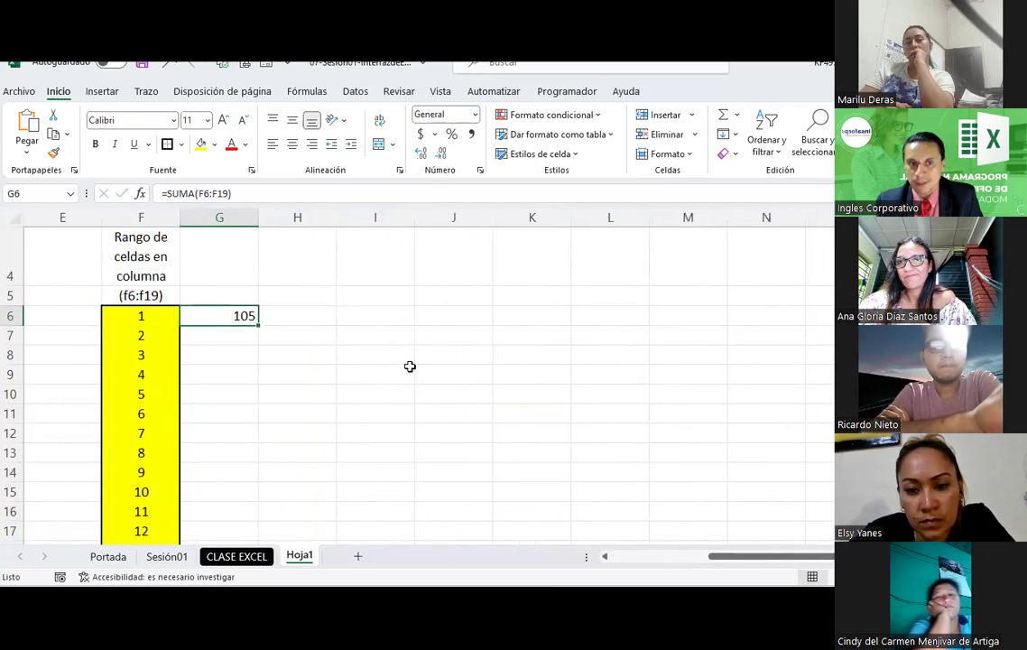
scroll(147, 390, "up", 1)
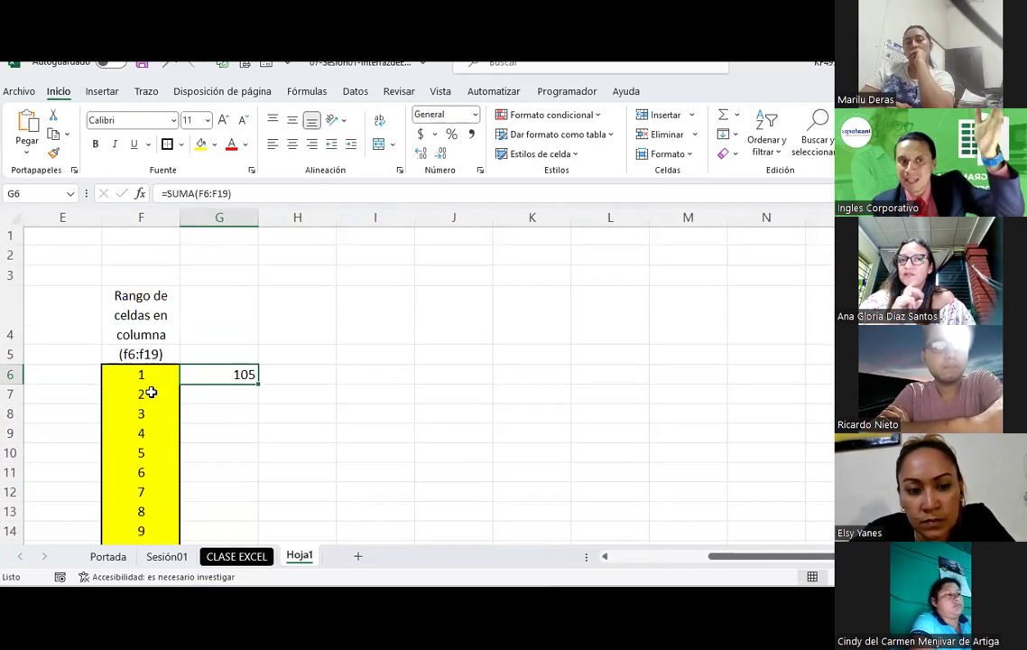
left_click(147, 373)
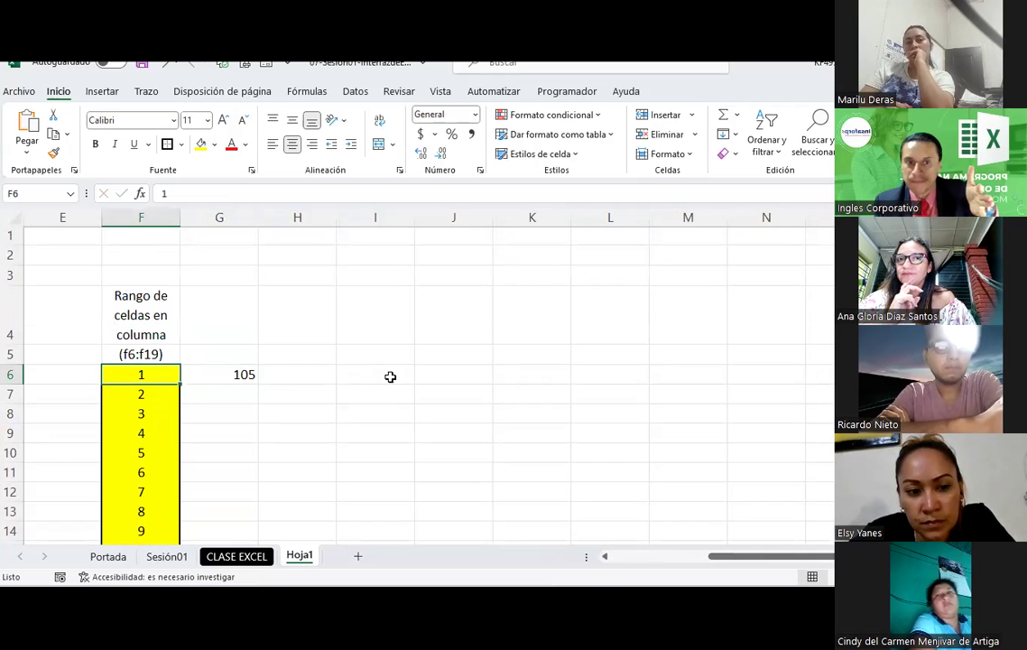
- Put an outside border around I6:O6 and label its start cell I6
left_click_drag(390, 377, 812, 383)
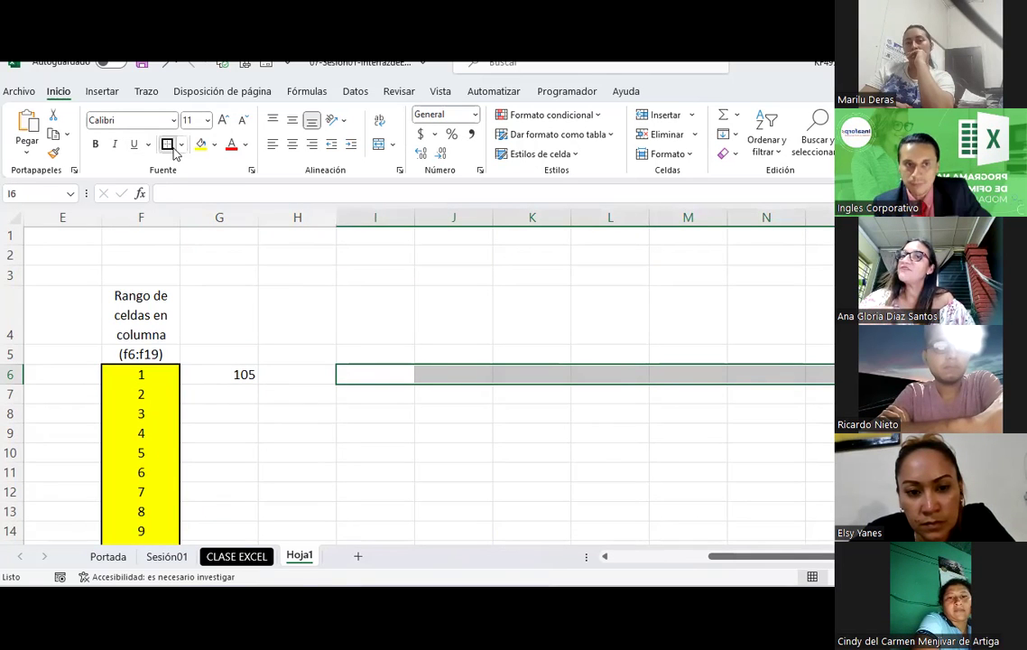
left_click(367, 375)
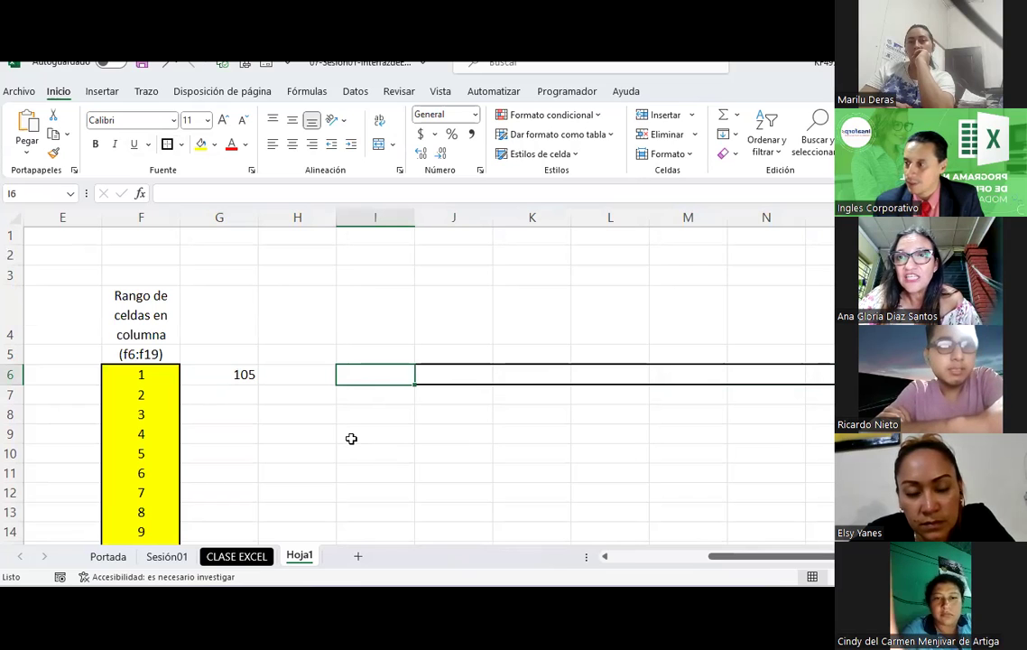
type("I")
key("Return")
- Label cell O6 as 'O6', fixing the mistyped '06'
key("Up")
key("Right")
key("Right")
key("Right")
key("Right")
key("Left")
key("Left")
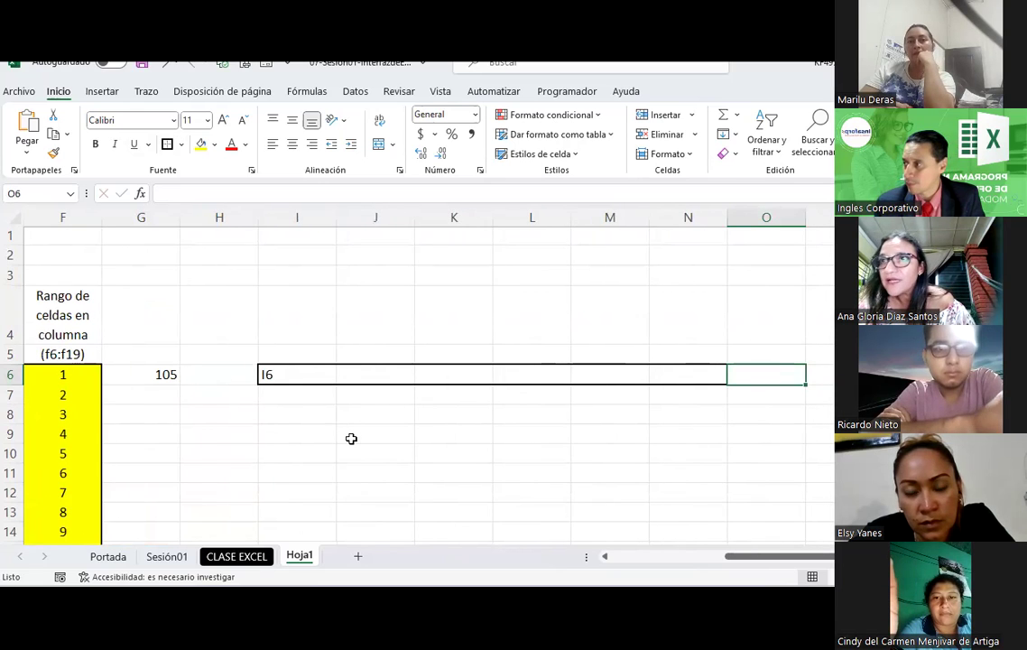
type("06")
key("Up")
key("Up")
key("Left")
key("Down")
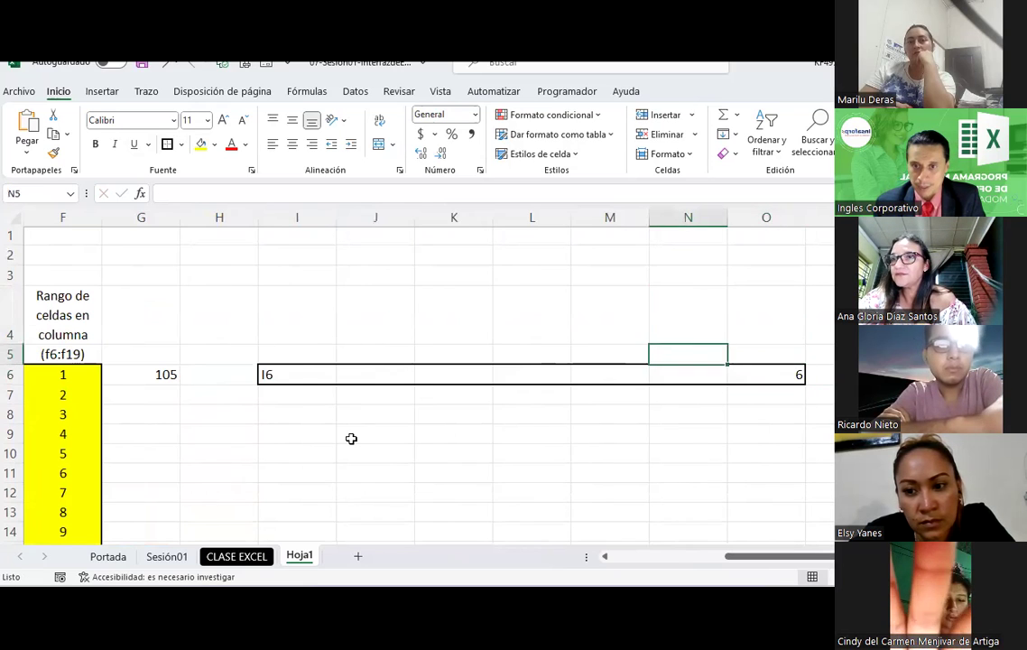
key("Down")
key("Right")
key("BackSpace")
type("O")
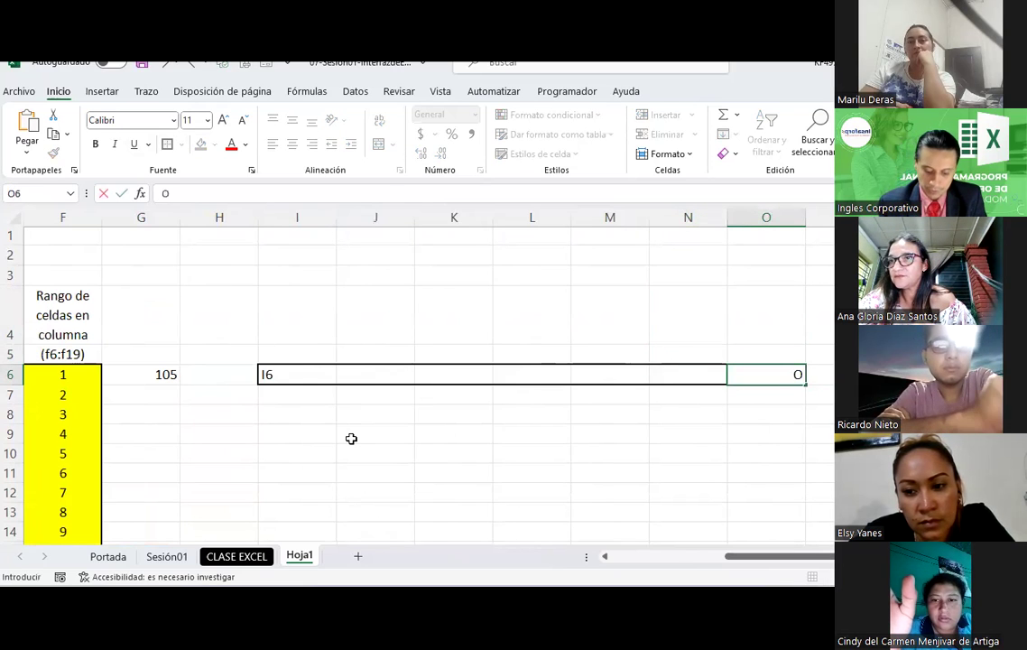
type("6")
key("Return")
- Move back to the heading cell F4
key("Up")
key("Up")
key("Left")
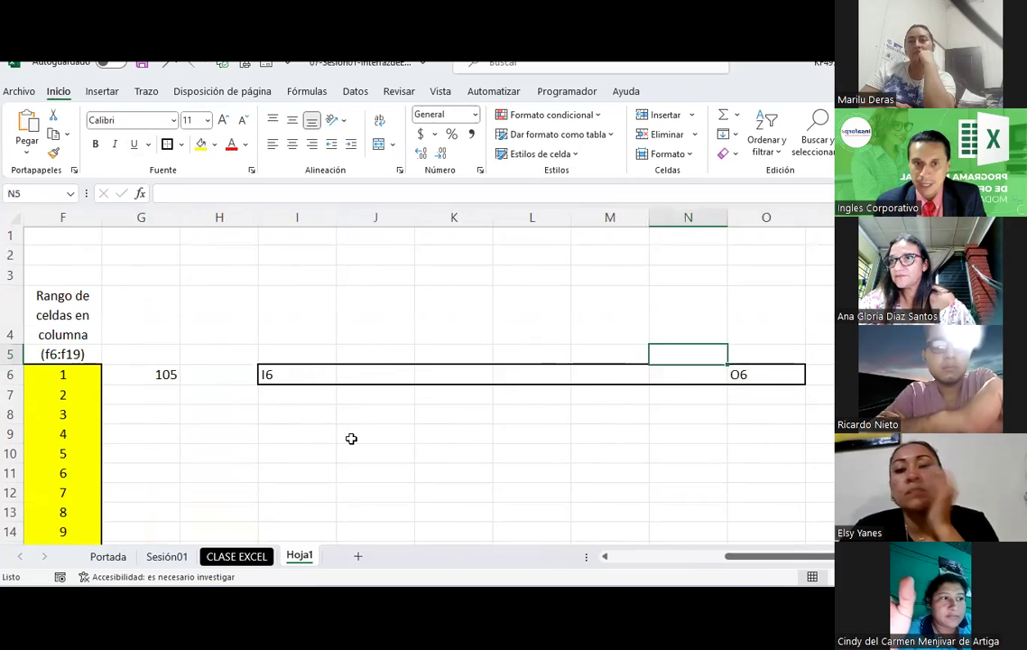
key("Left")
key("Left")
key("Left")
key("Left")
key("Left")
key("Left")
key("Left")
key("Left")
key("Up")
- Copy the F4 heading into I4 and change it to 'Rango de celdas en FILAS'
key("ctrl+c")
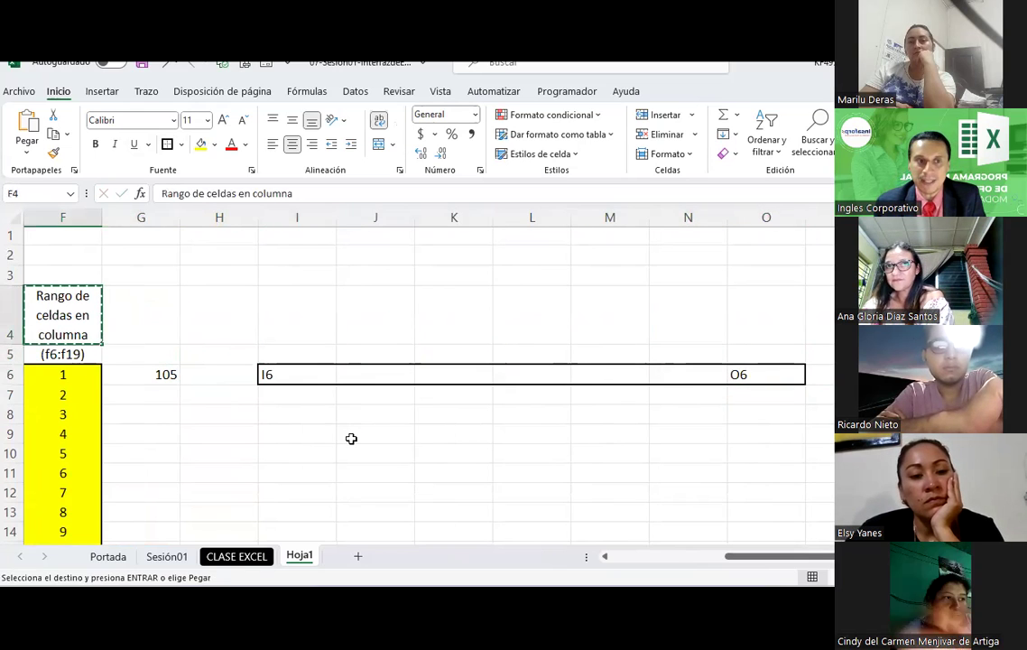
key("Right")
key("Right")
key("Right")
key("ctrl+v")
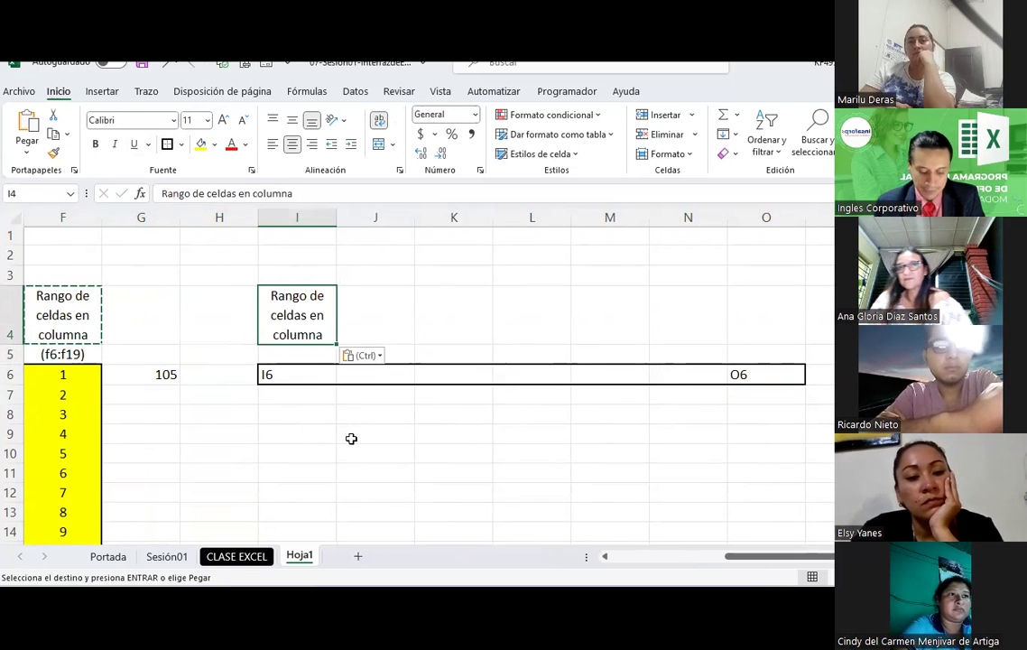
key("F2")
key("shift+Left")
key("shift+Left")
key("shift+Left")
key("shift+Left")
key("shift+Left")
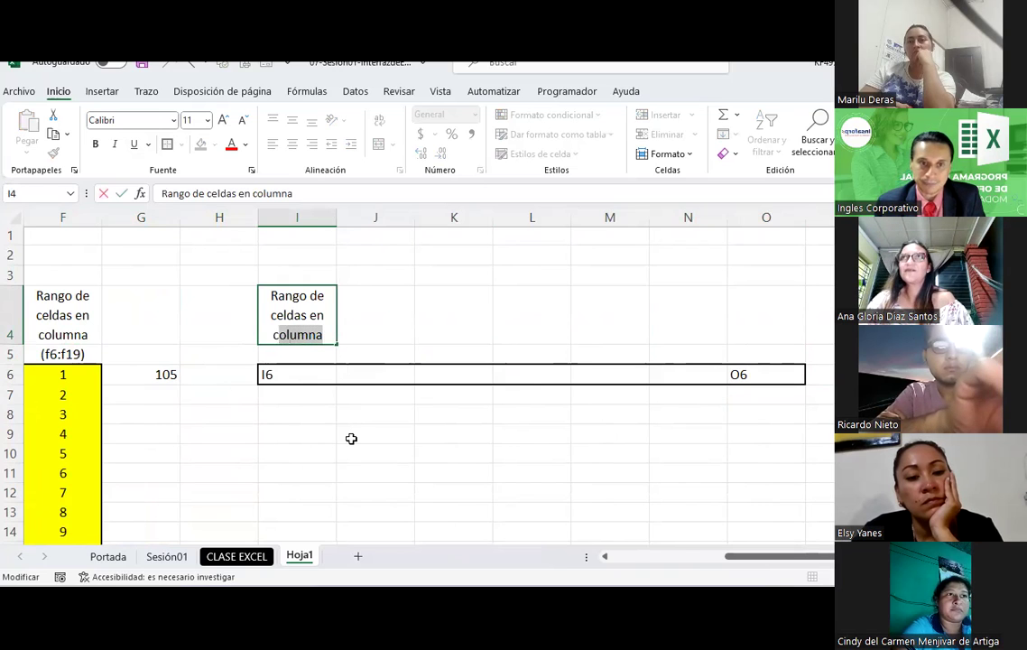
type("FILAS")
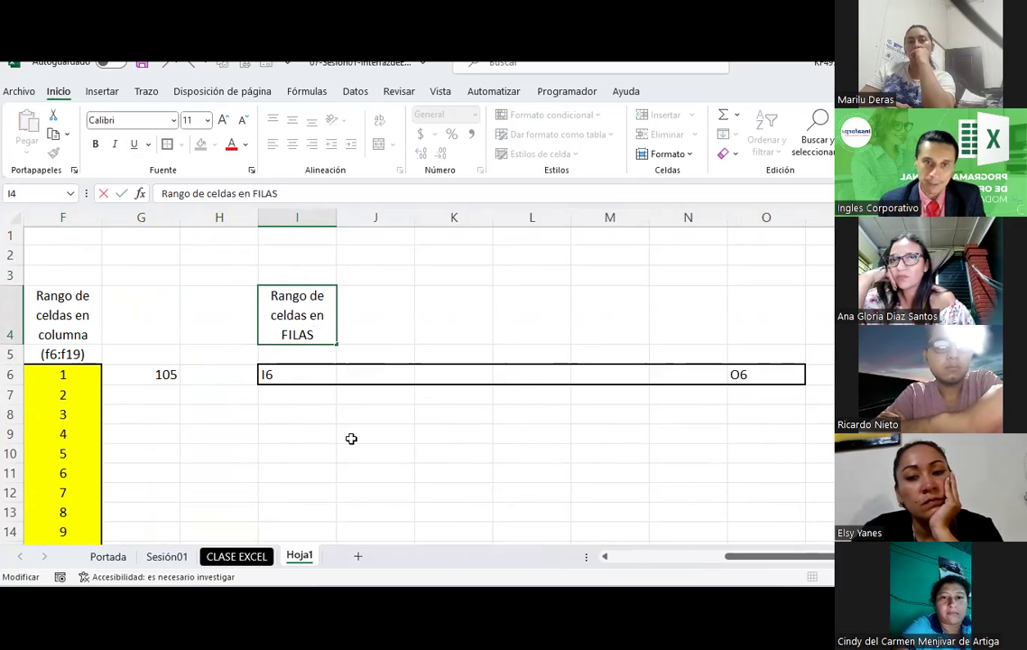
key("Return")
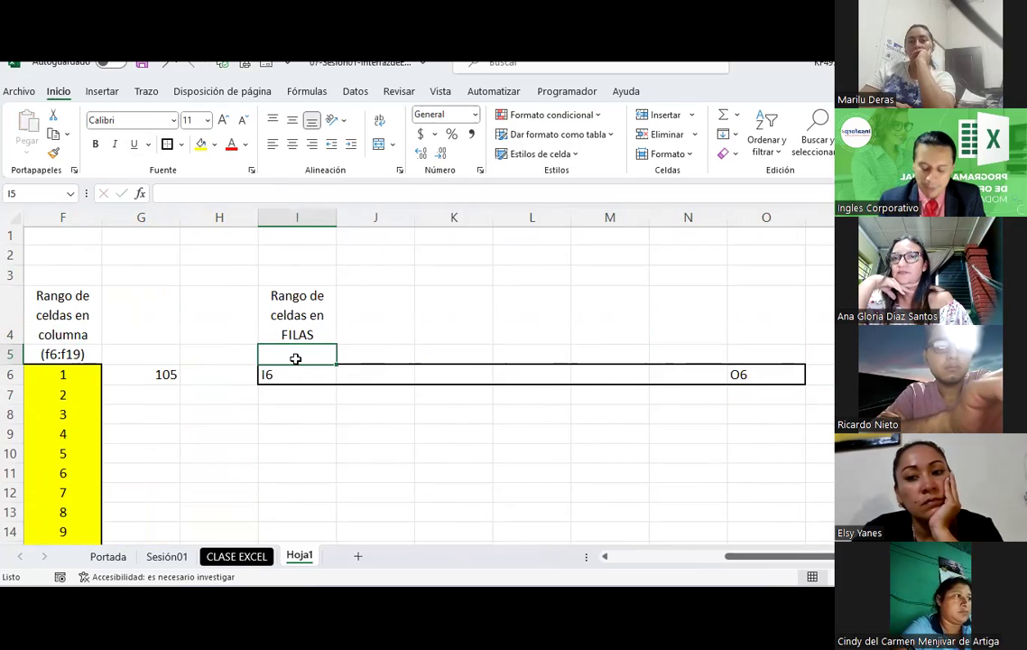
- Enter the range notation '(I6:O6)' in I5
type("(I&:06")
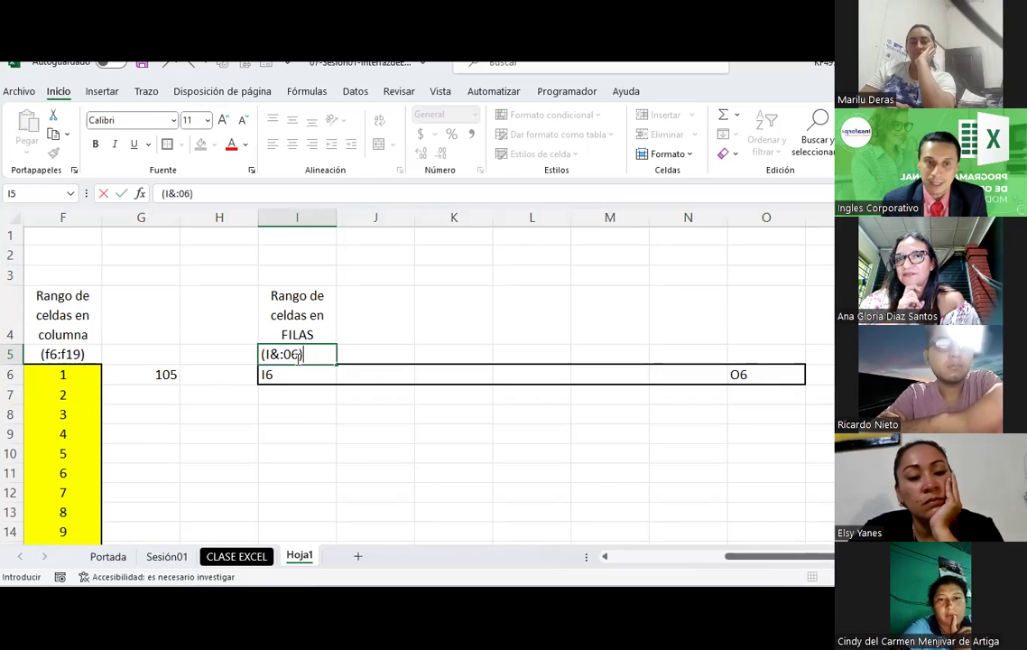
key("BackSpace")
key("BackSpace")
key("BackSpace")
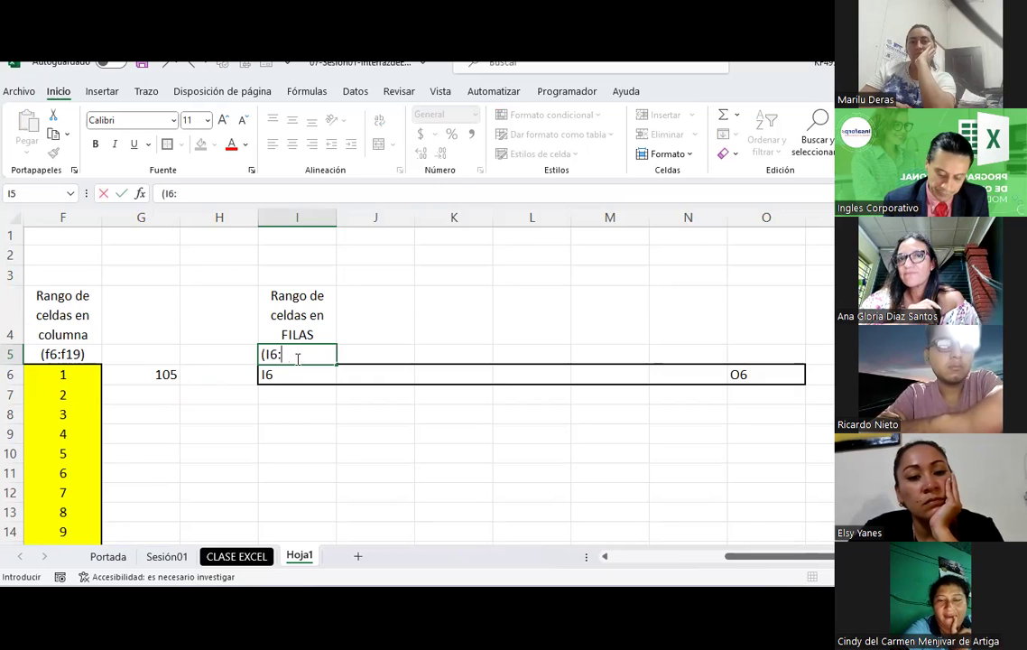
type(")")
key("Return")
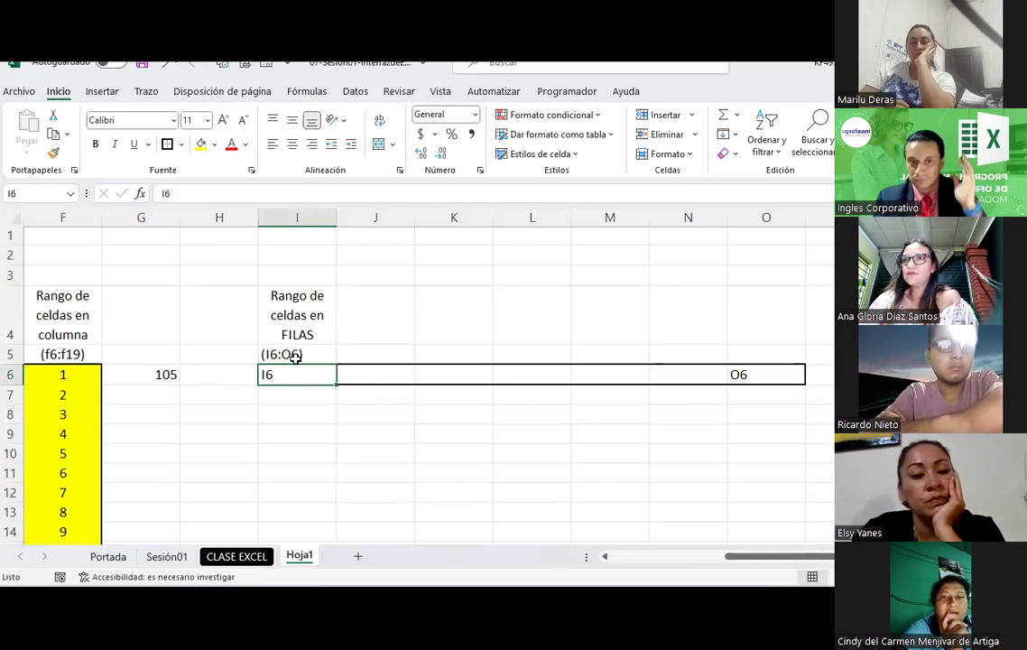
- Centre the labels in I6:O6 and fill the row orange
left_click_drag(327, 372, 738, 374)
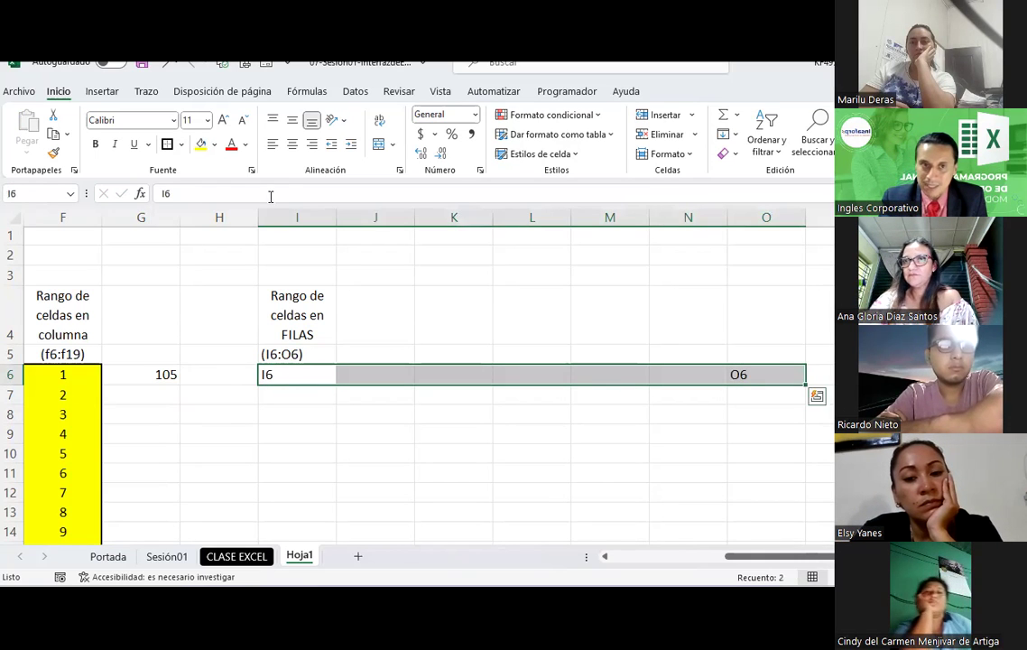
left_click(292, 145)
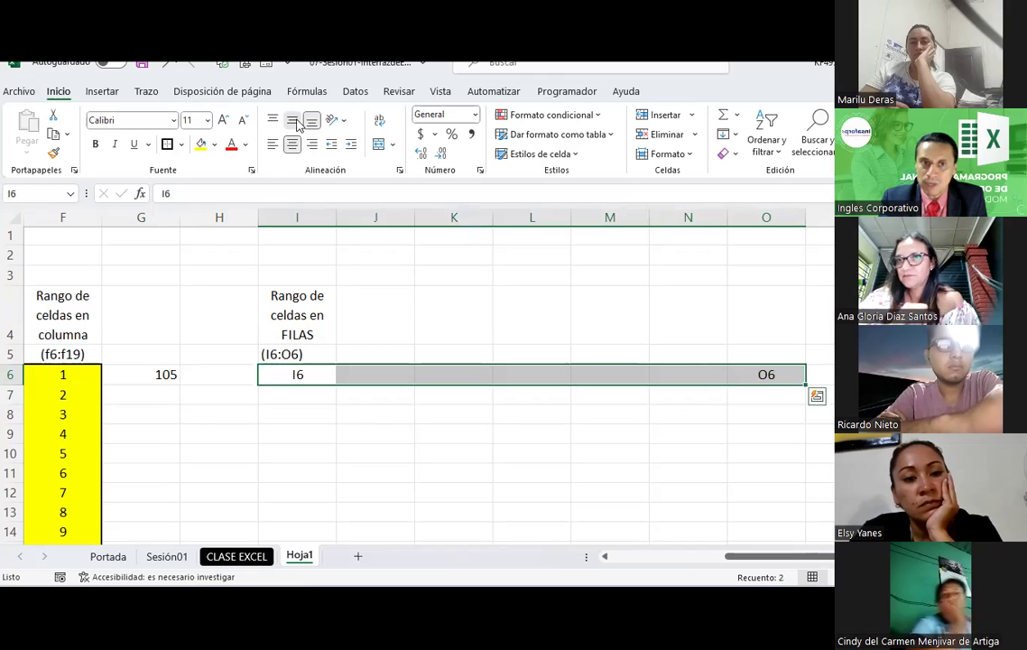
left_click(211, 144)
left_click(225, 285)
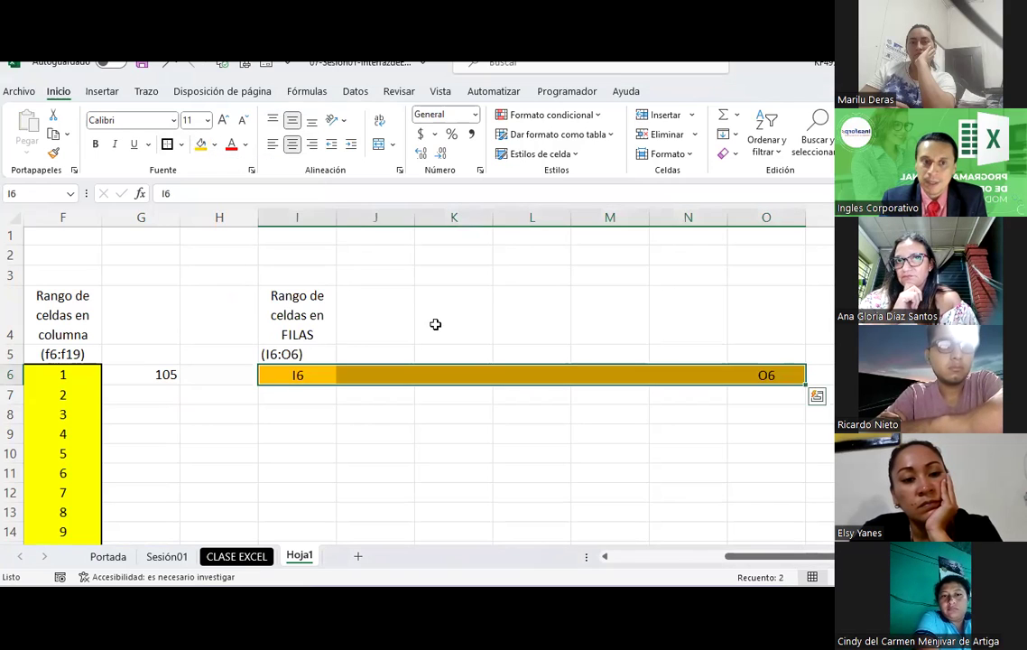
left_click(415, 321)
scroll(414, 322, "down", 2)
scroll(356, 401, "down", 1)
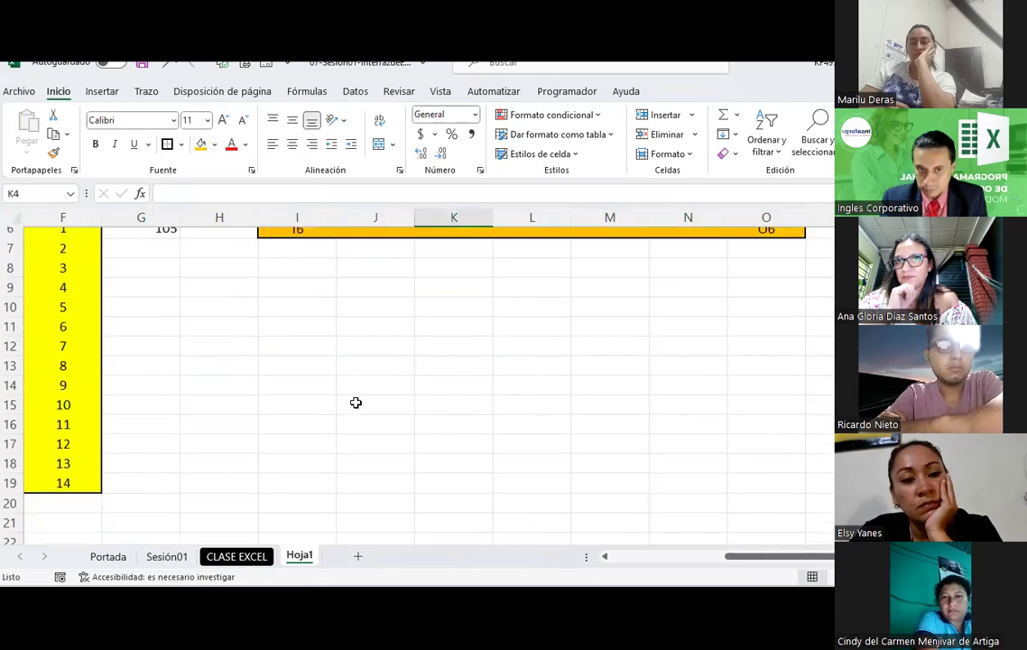
scroll(300, 333, "up", 1)
- Enter 'I9' in I9 and select the block I9:O19 for centring
left_click(285, 319)
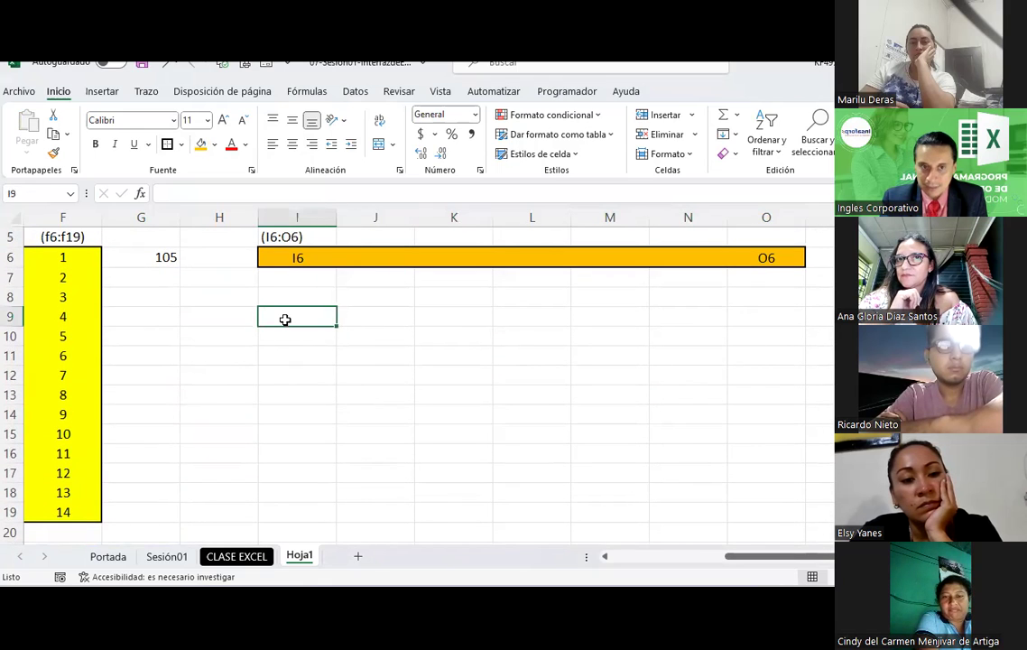
type("I9")
key("Return")
mouse_move(284, 318)
left_mouse_down()
mouse_move(576, 367)
mouse_move(776, 466)
mouse_move(786, 514)
left_mouse_up()
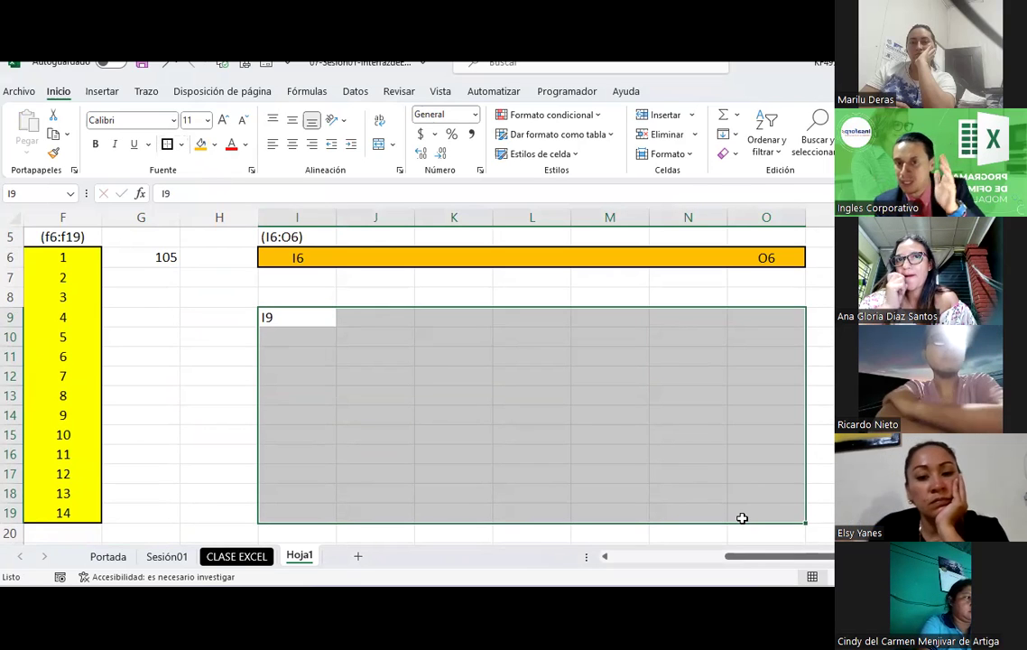
key("alt+h")
- Centre the I9:O19 block and label corner cell O19 'O19', correcting the typo
key("a")
key("c")
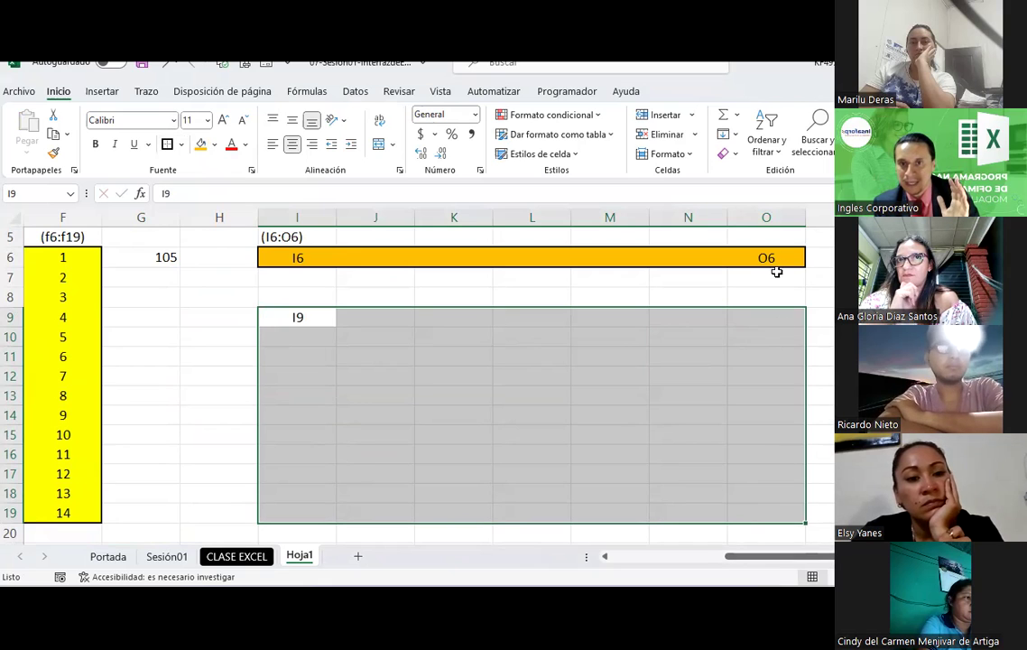
scroll(803, 397, "down", 1)
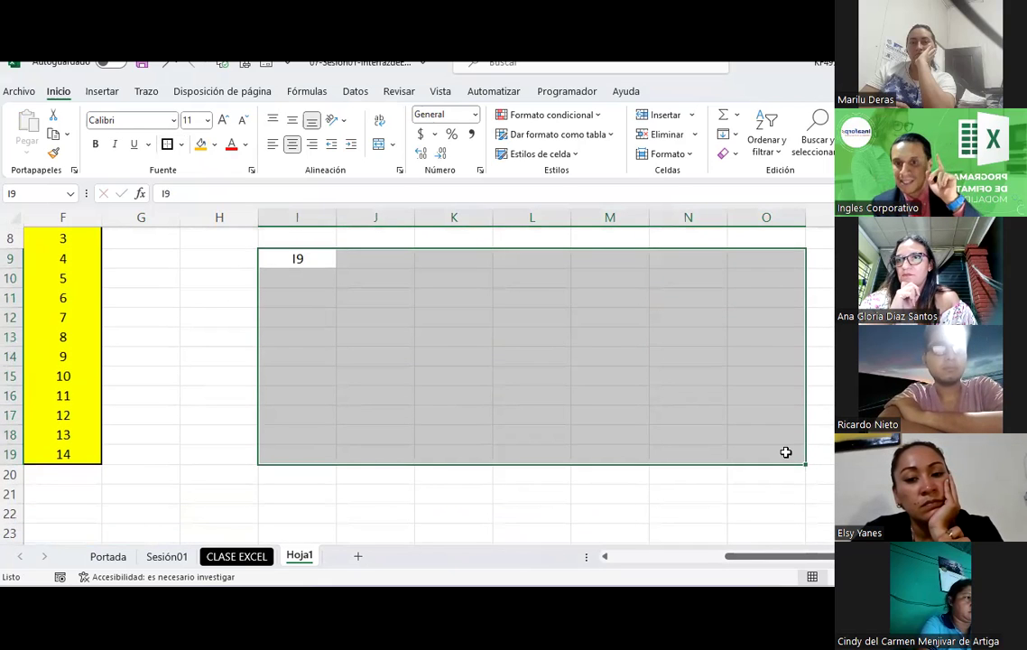
left_click(785, 452)
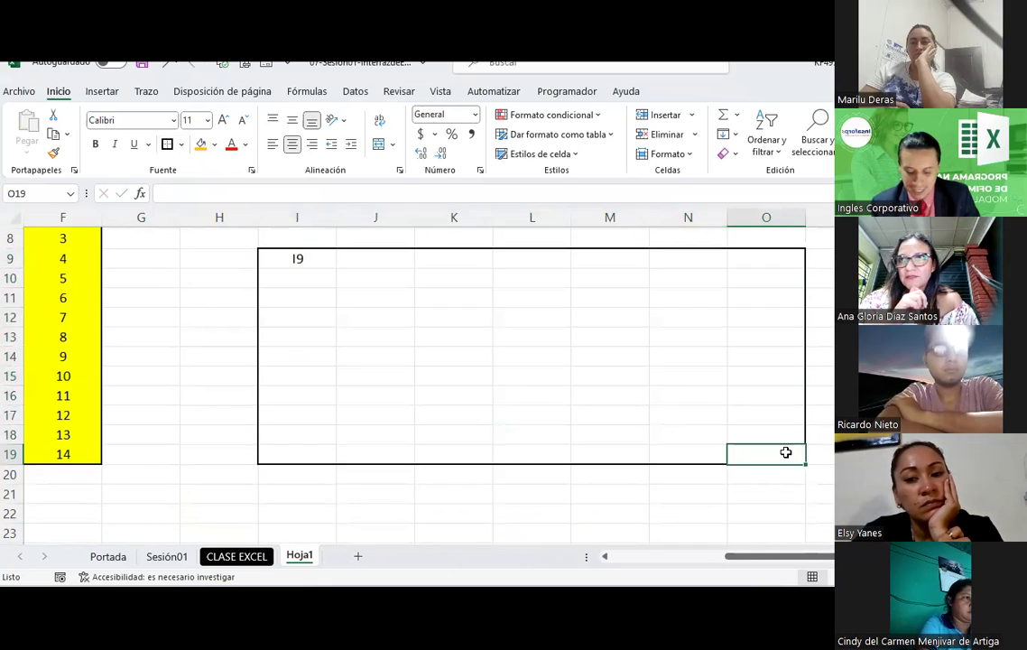
type("0")
key("Return")
left_click(785, 452)
key("BackSpace")
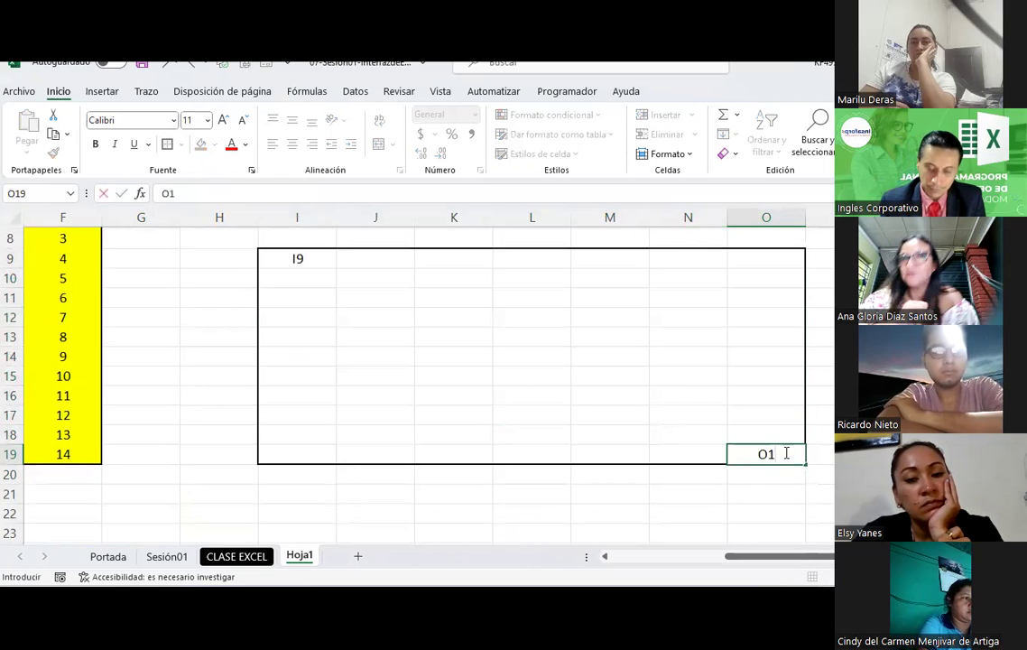
type("9")
key("Return")
left_click(785, 452)
- Add the heading 'Rango de celdas' in I8 and '(I9:O19)' in K8
scroll(502, 409, "up", 1)
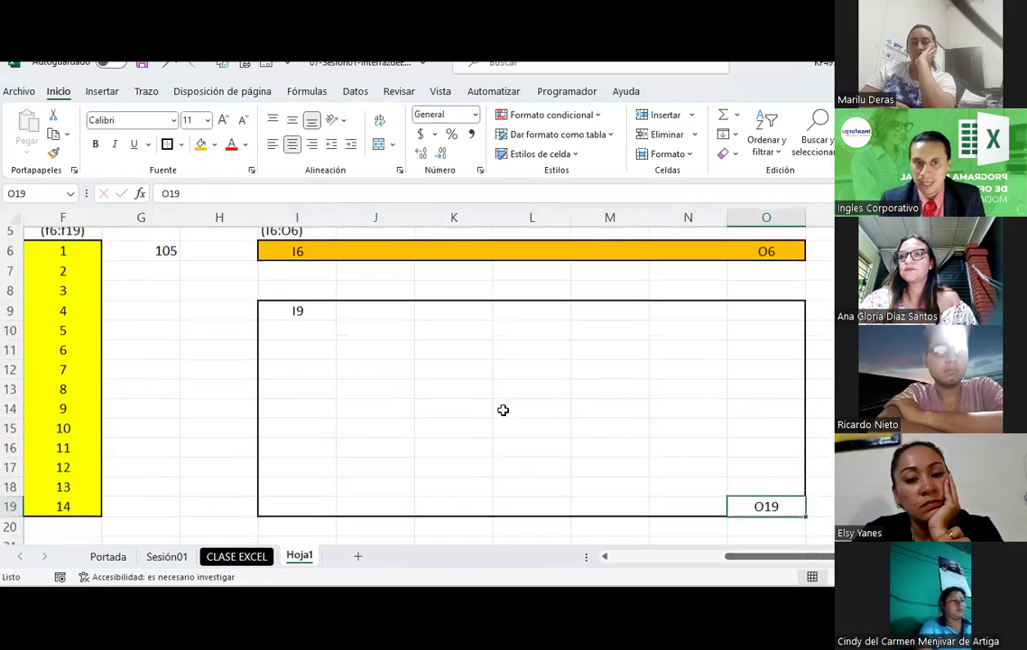
left_click(332, 320)
left_click(305, 291)
type("rANGO d")
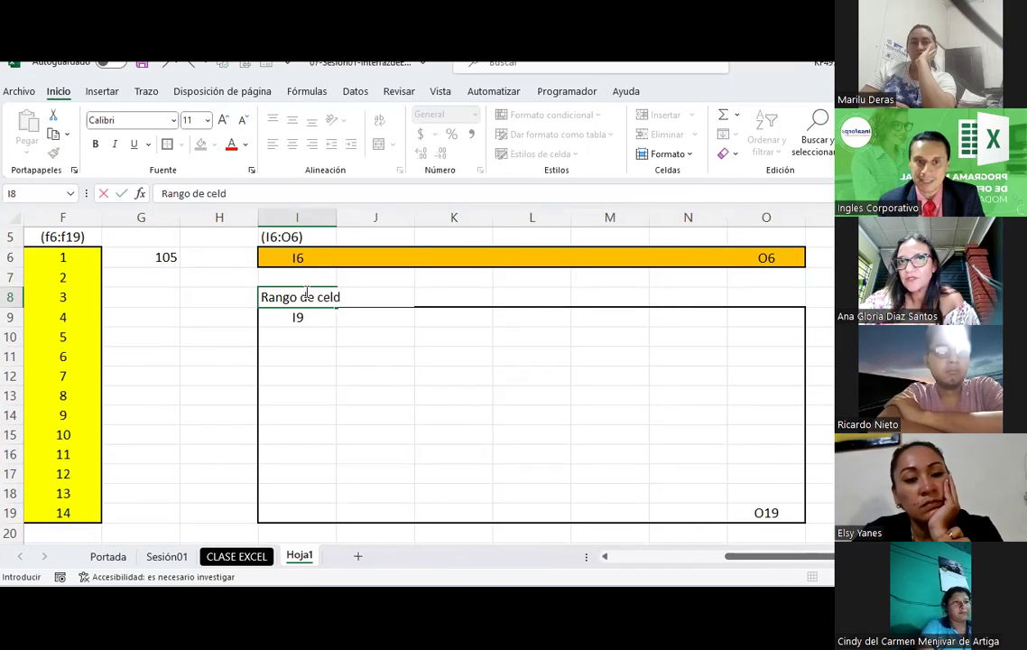
type("as")
key("Return")
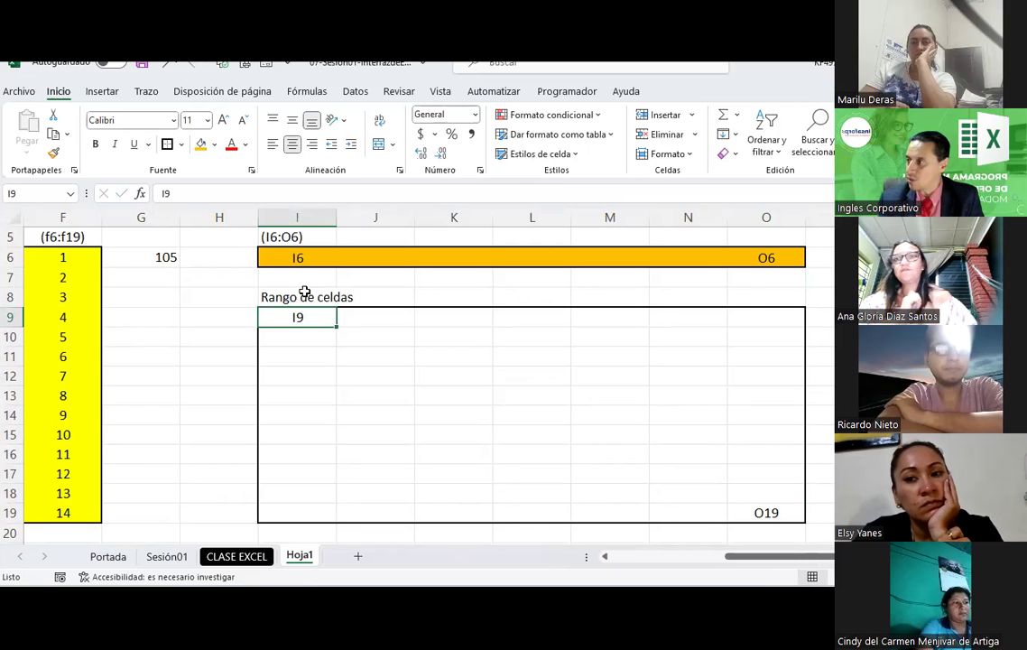
left_click(420, 293)
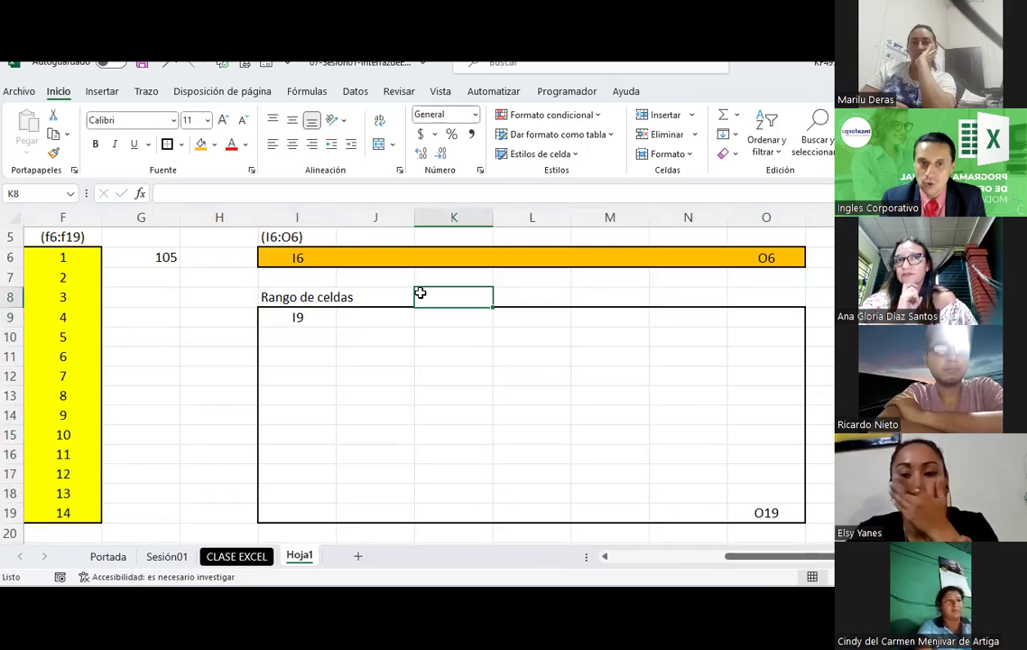
type("(")
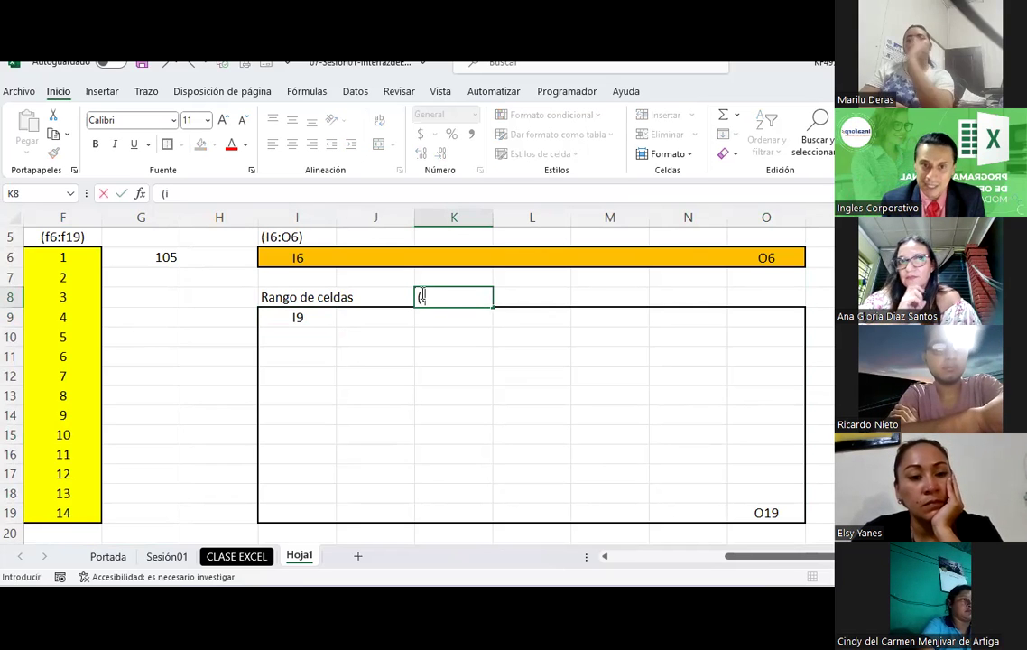
type("I9:O19")
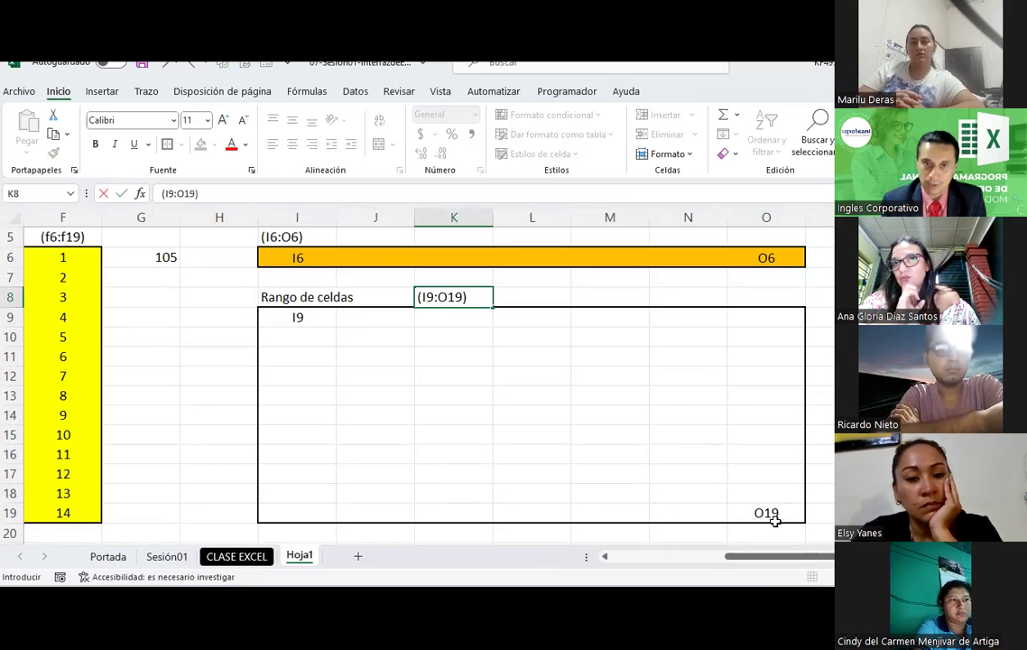
key("Return")
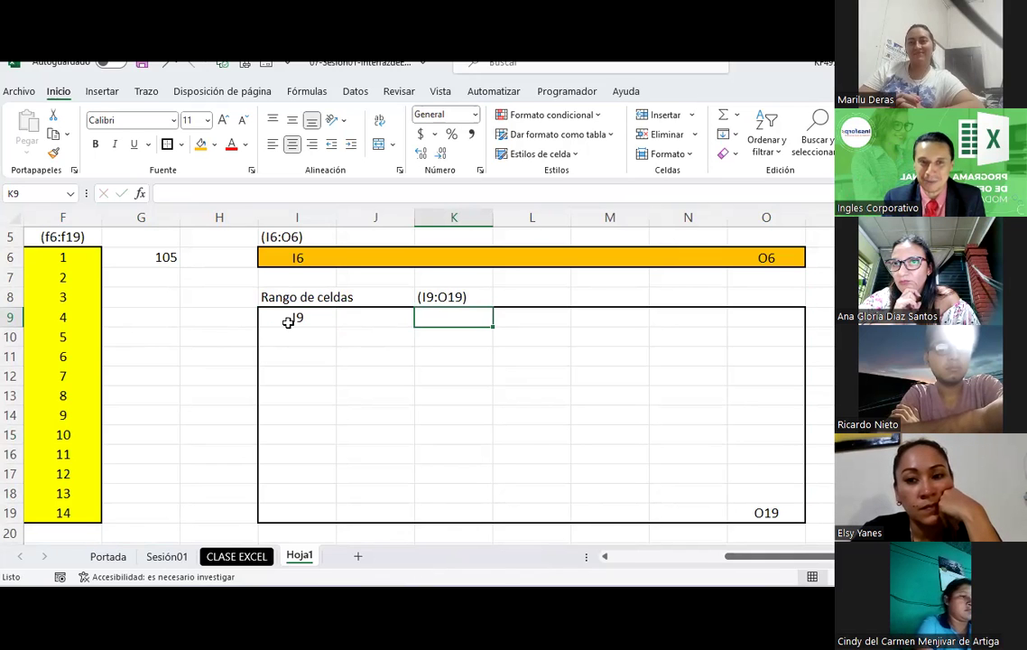
- Fill the I9:O19 block green, undoing and reapplying the fill once
left_click_drag(287, 320, 784, 523)
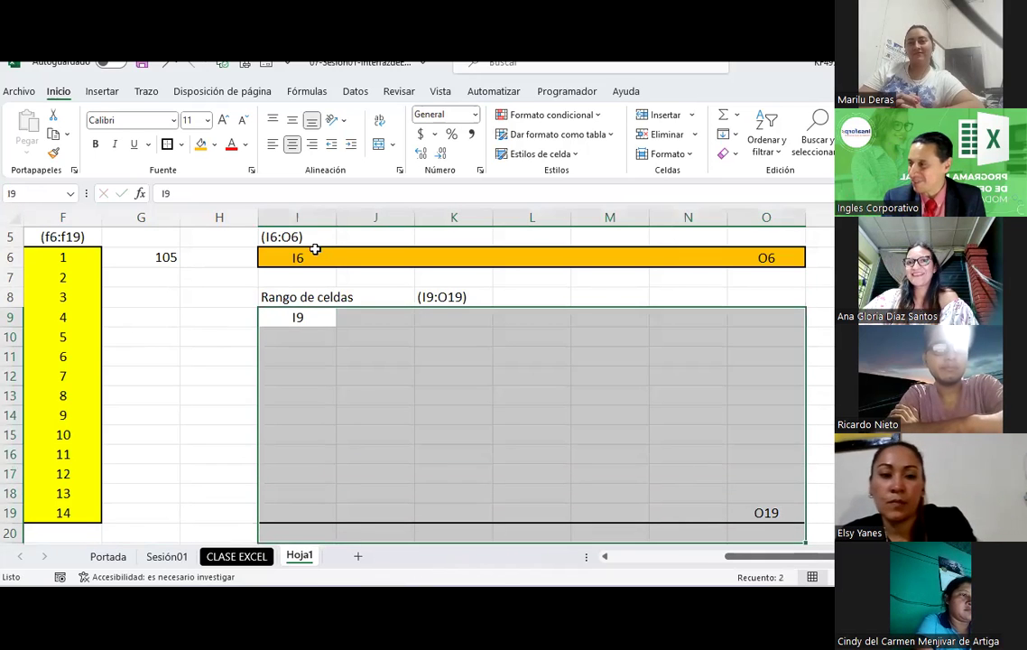
left_click(215, 145)
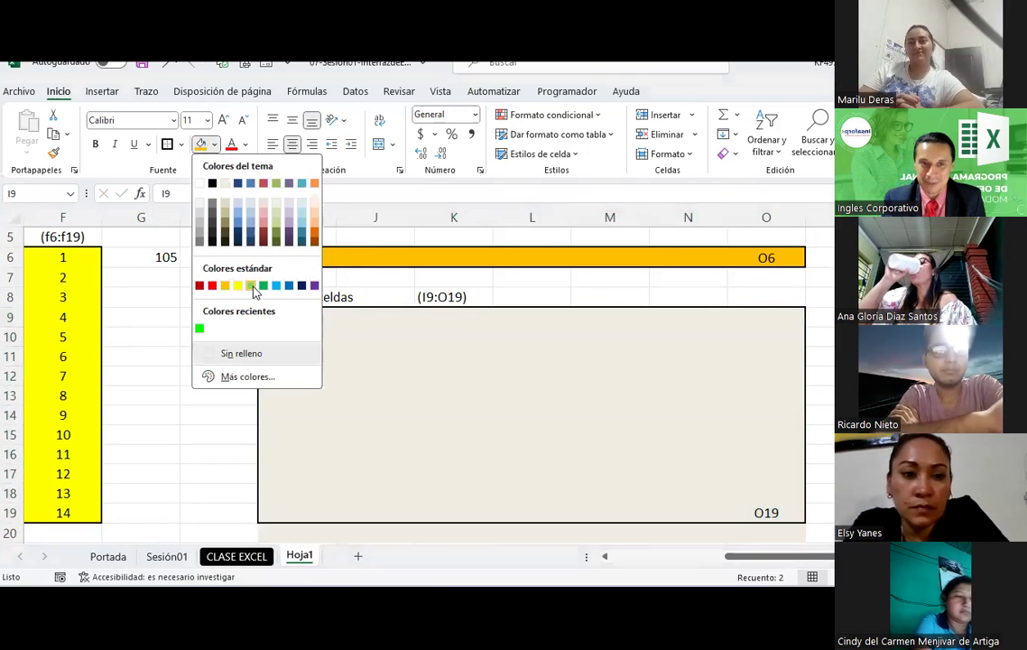
left_click(199, 329)
key("ctrl+z")
left_click_drag(311, 318, 766, 513)
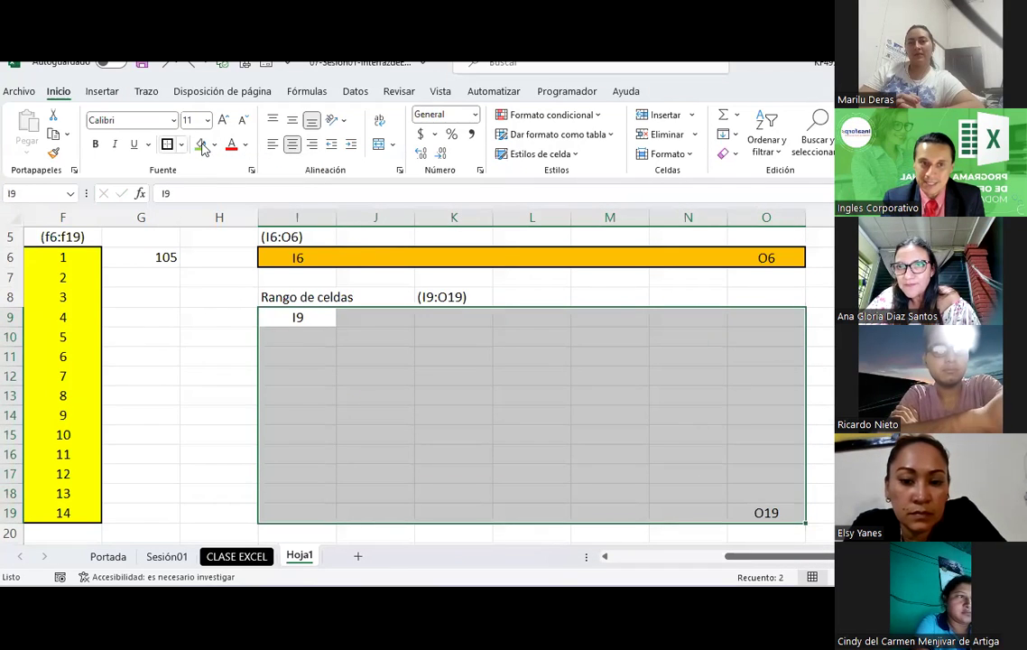
left_click(201, 144)
left_click(401, 413)
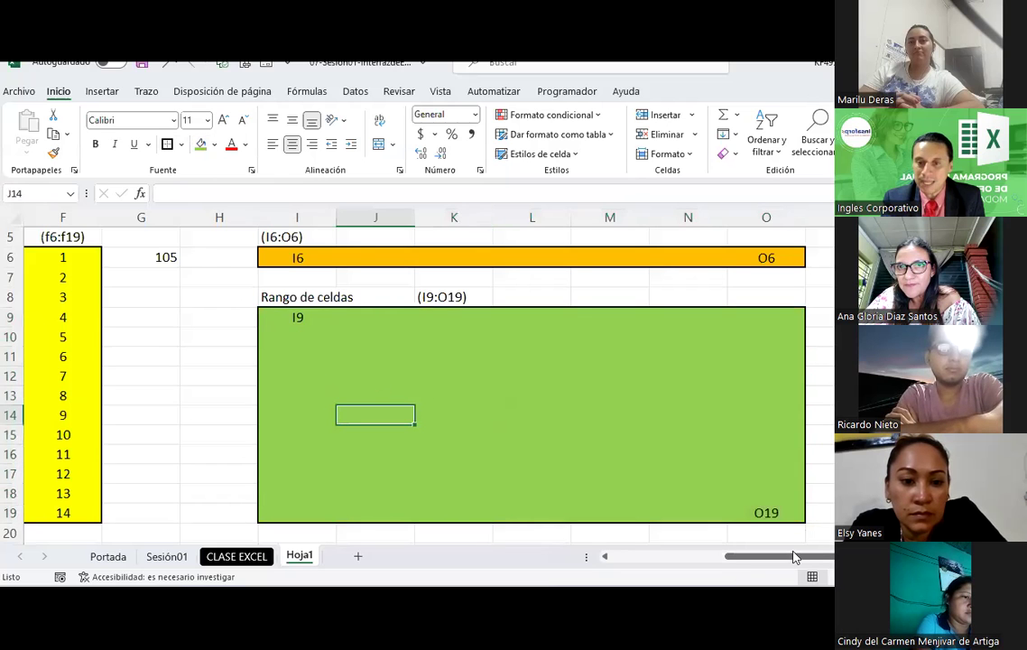
mouse_move(794, 556)
left_mouse_down()
mouse_move(684, 556)
mouse_move(451, 366)
left_mouse_up()
scroll(451, 367, "up", 2)
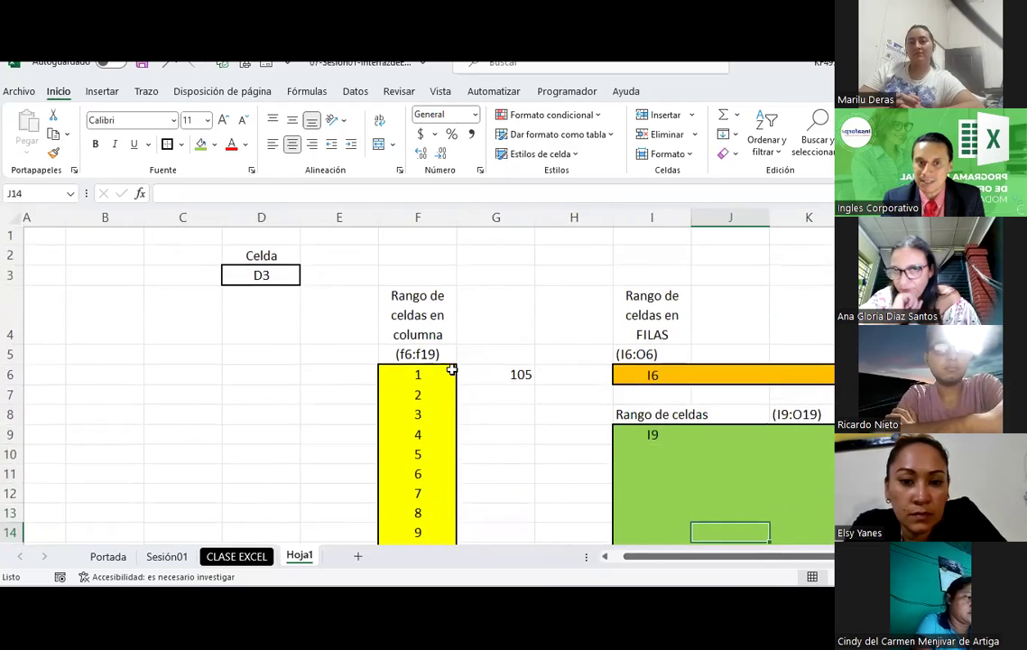
- Fill the single cell D3 purple
left_click(265, 272)
left_click(214, 144)
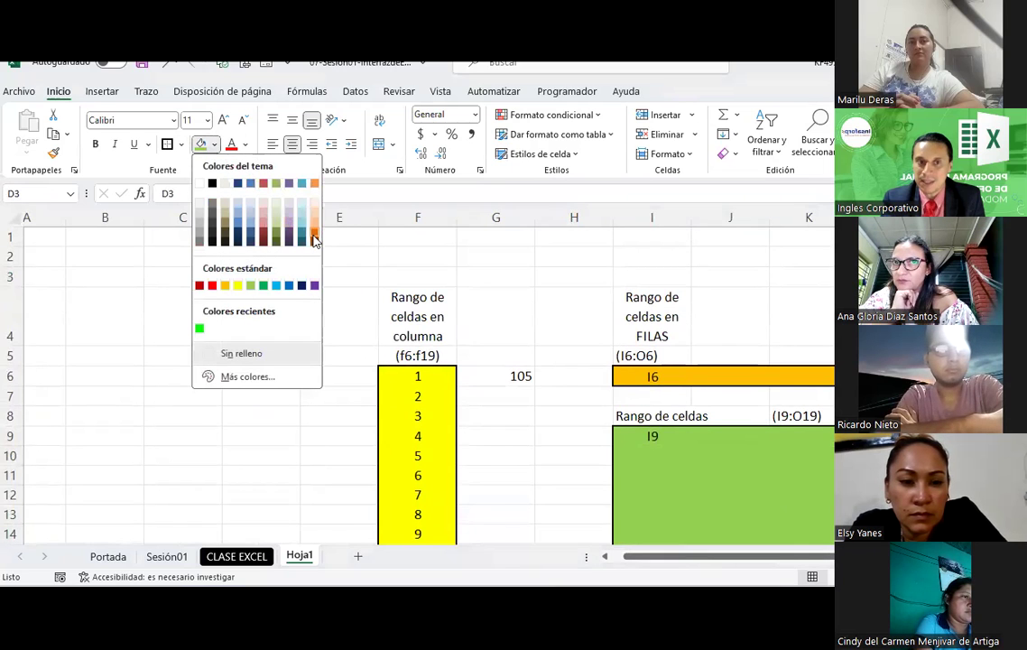
left_click(314, 285)
left_click(247, 347)
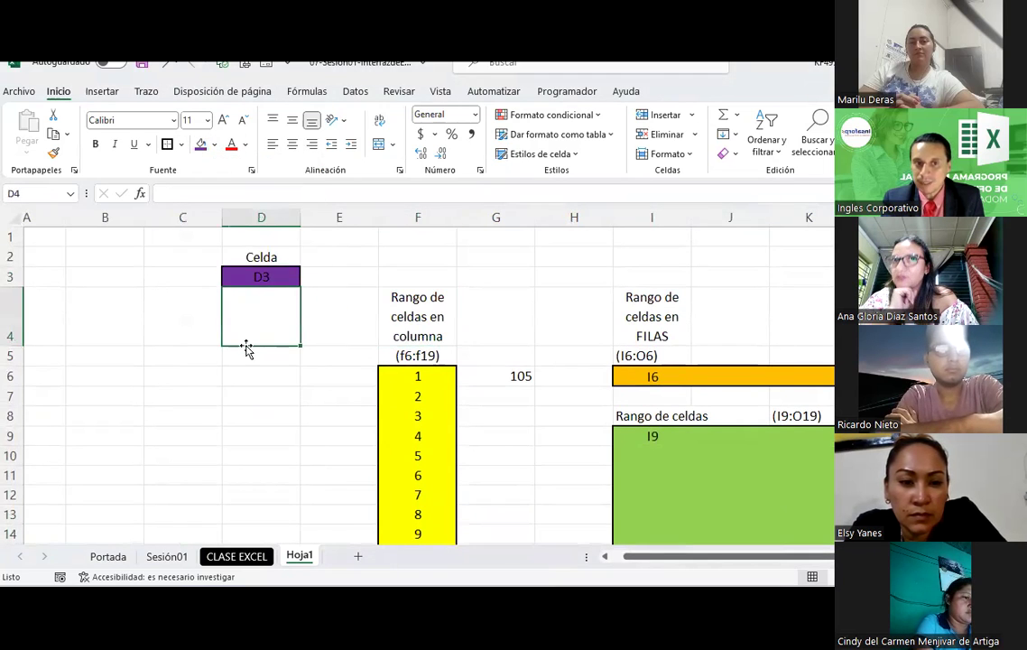
left_click(255, 277)
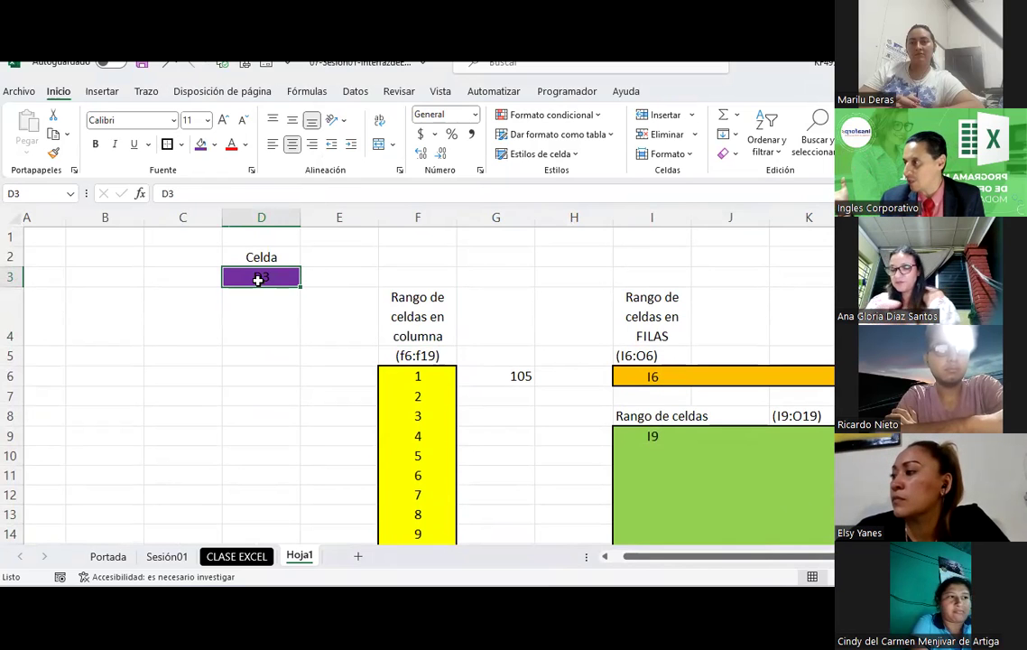
scroll(512, 365, "down", 2)
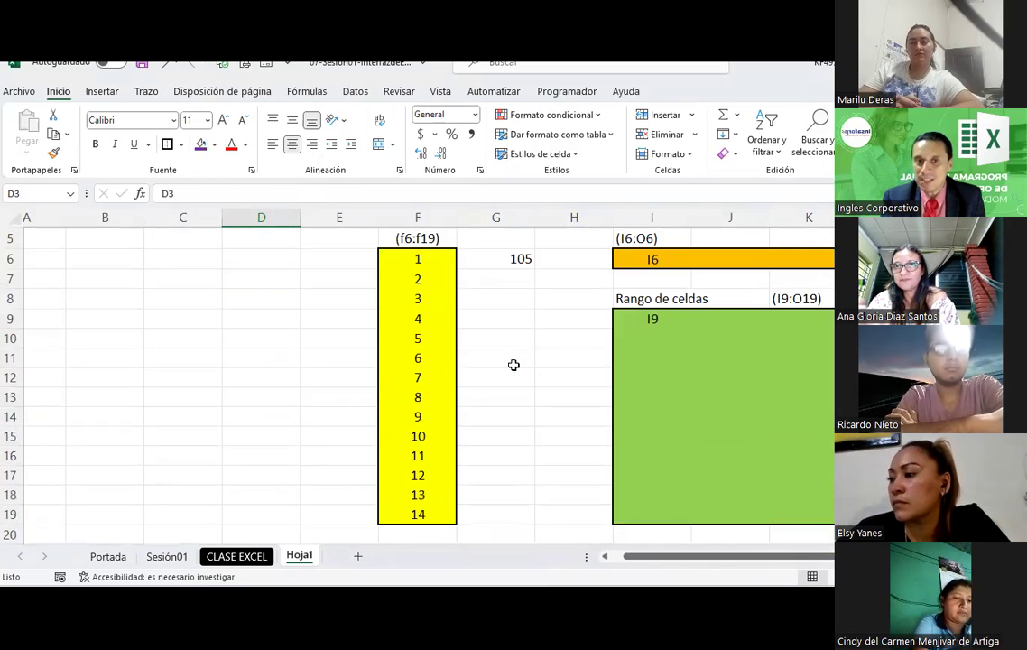
left_click(434, 256)
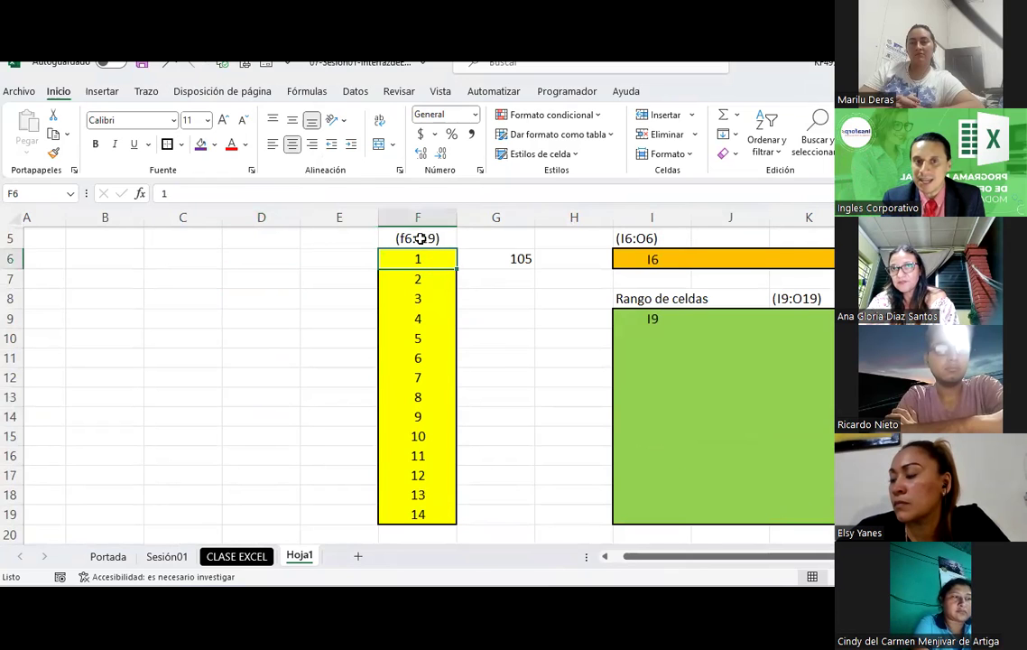
left_click(419, 238)
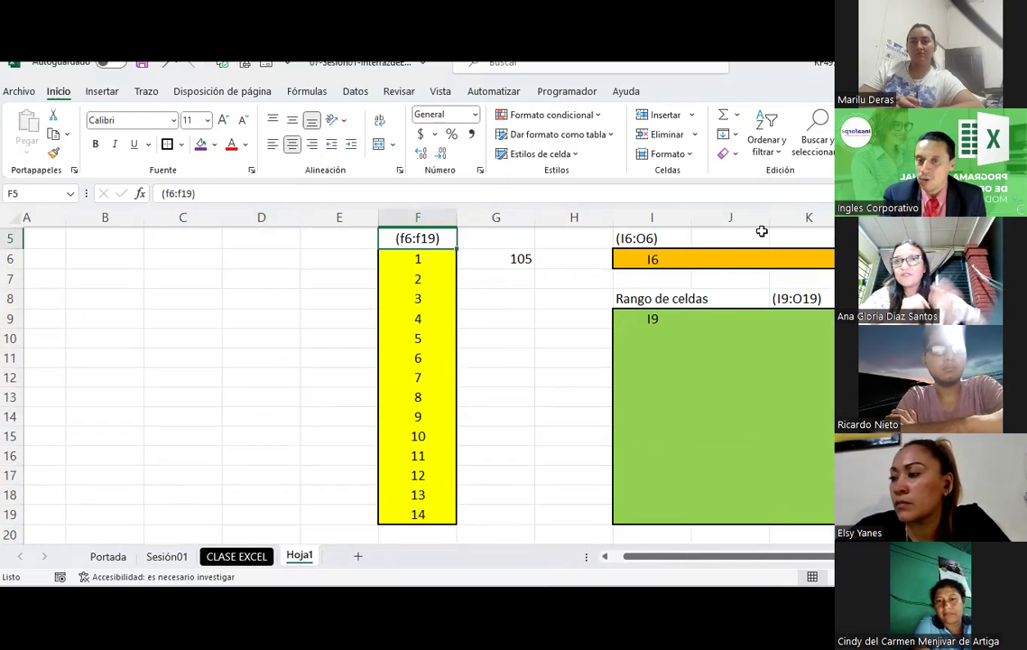
left_click(670, 259)
left_click_drag(775, 557, 828, 563)
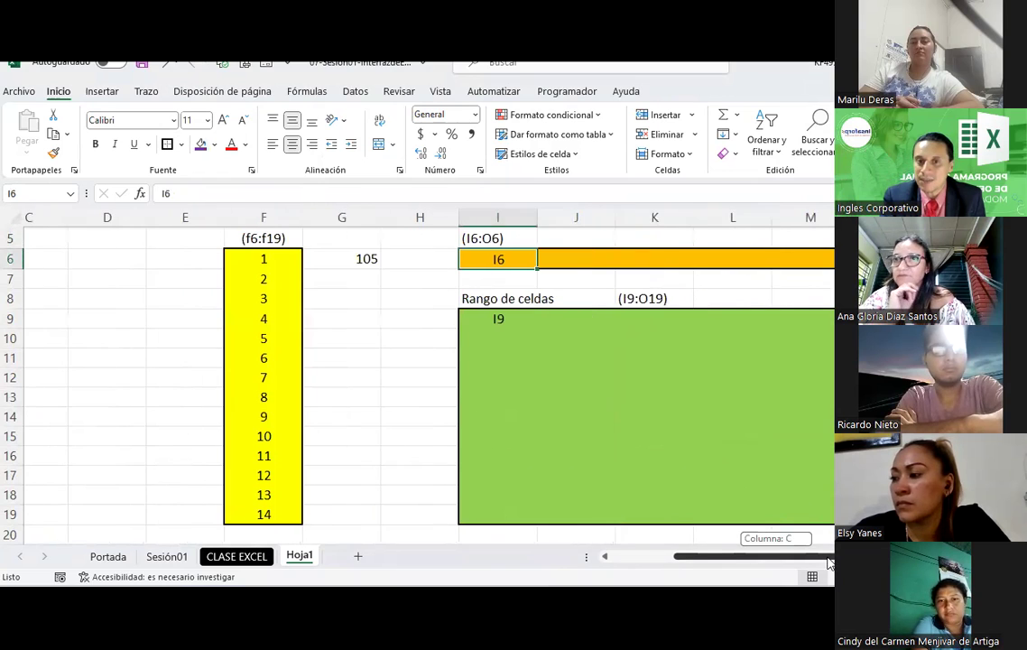
scroll(631, 371, "up", 1)
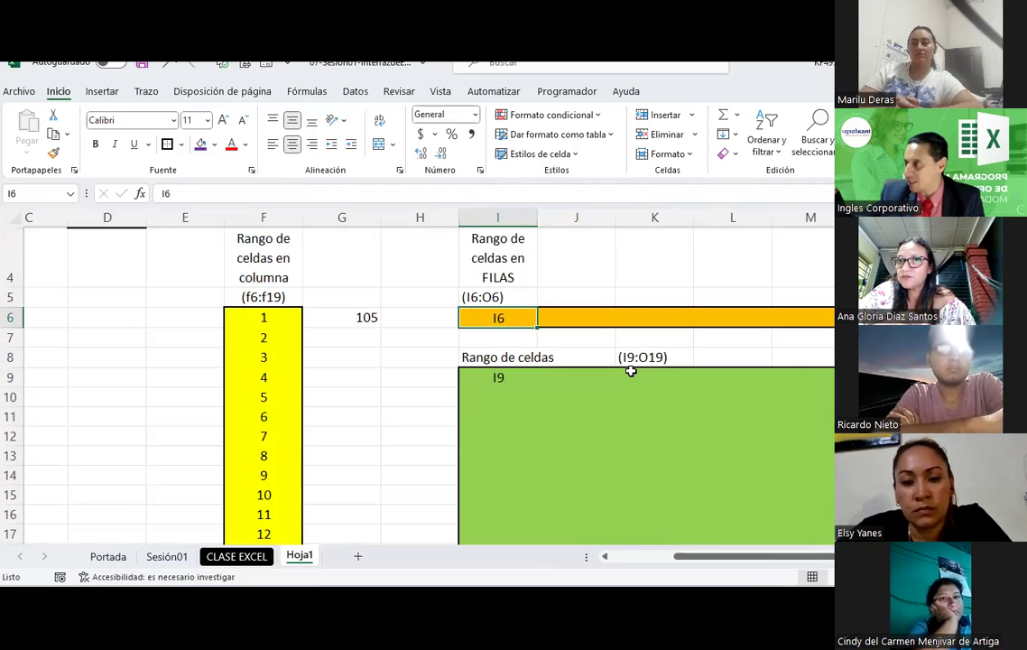
scroll(648, 379, "down", 1)
scroll(649, 379, "up", 1)
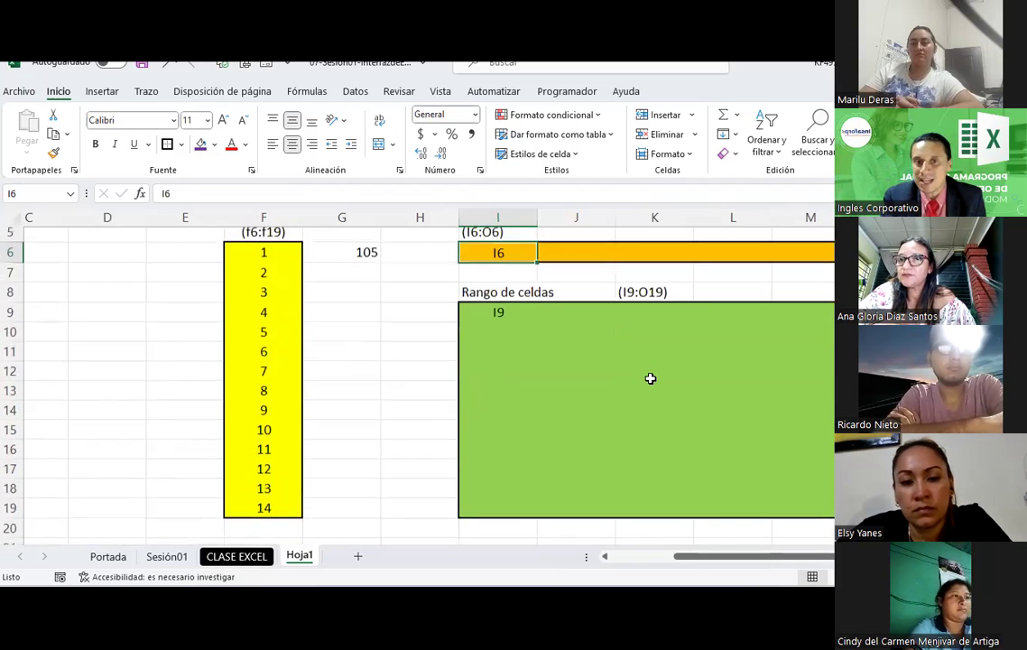
scroll(650, 378, "up", 1)
scroll(650, 378, "down", 1)
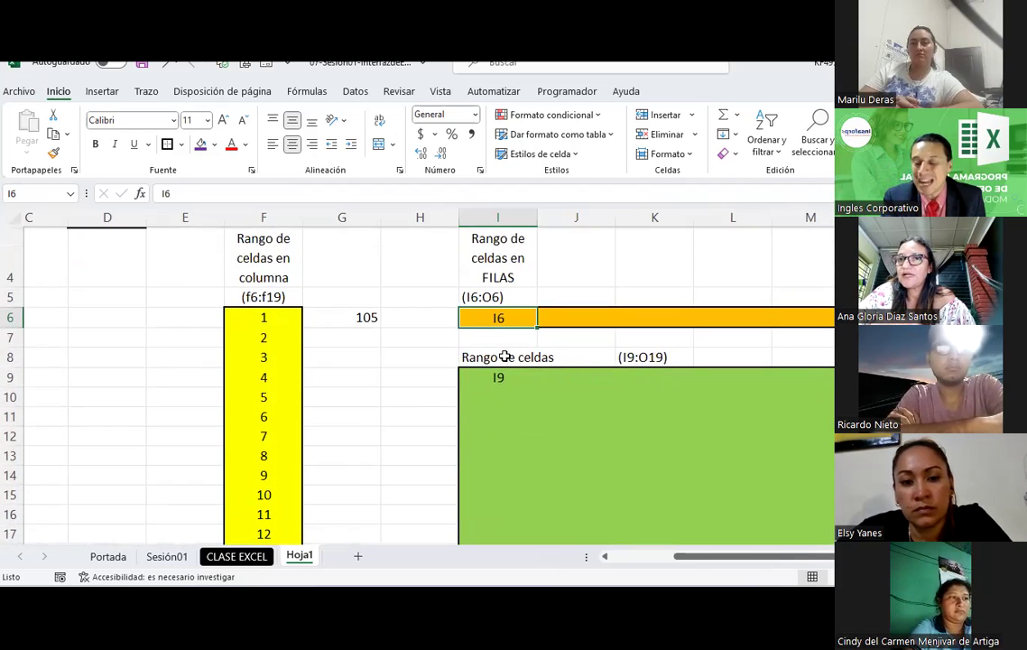
- Scroll through the Sesión02.2 'Uso de formulas básicas' operator table
scroll(486, 422, "down", 1)
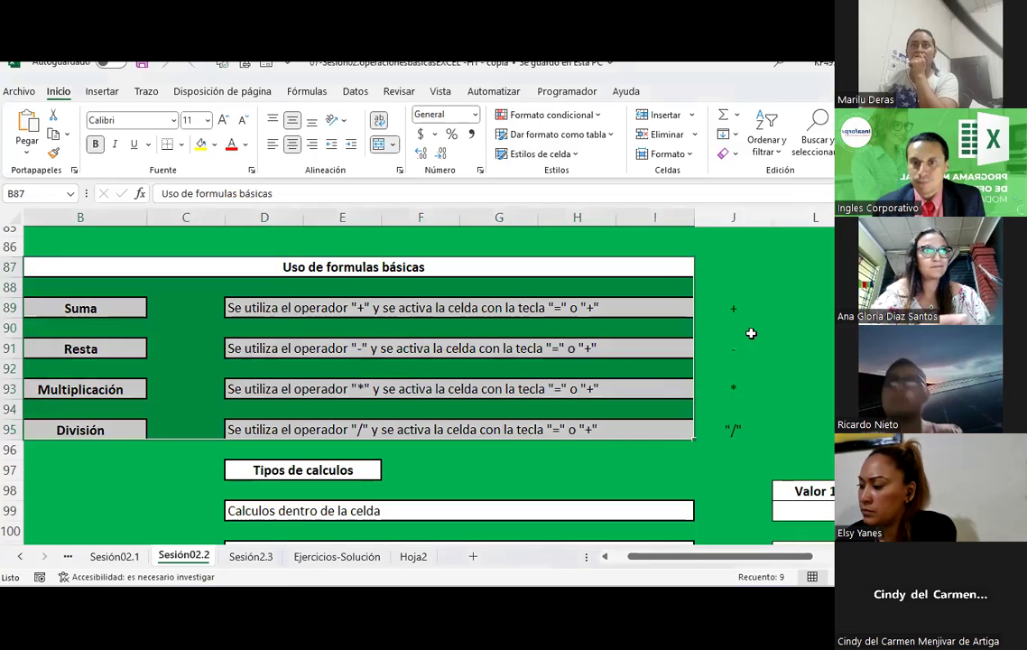
left_click(733, 307)
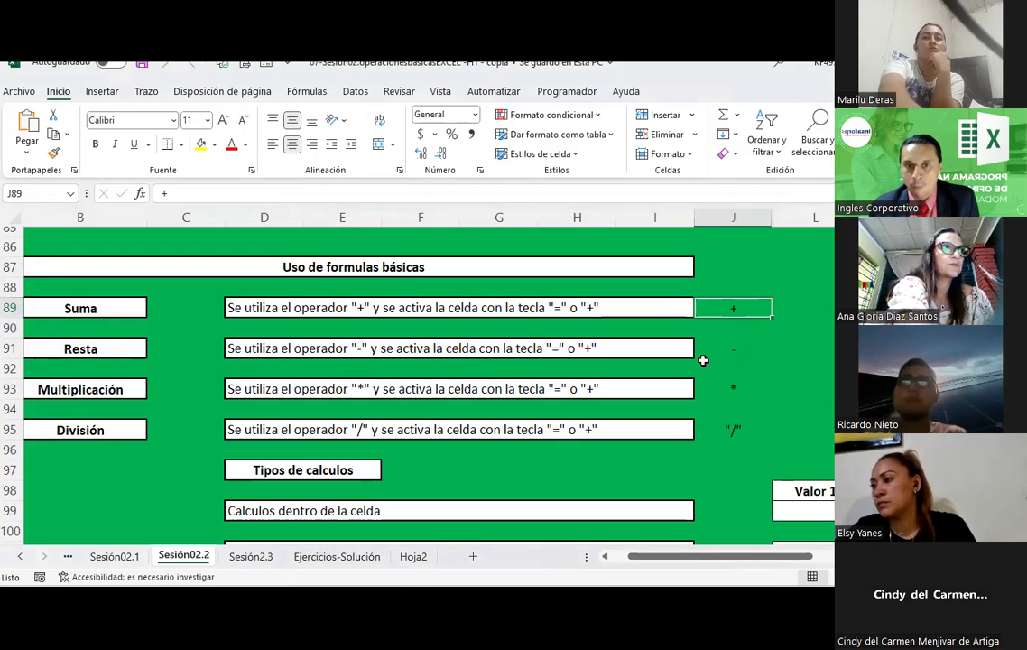
left_click(729, 350)
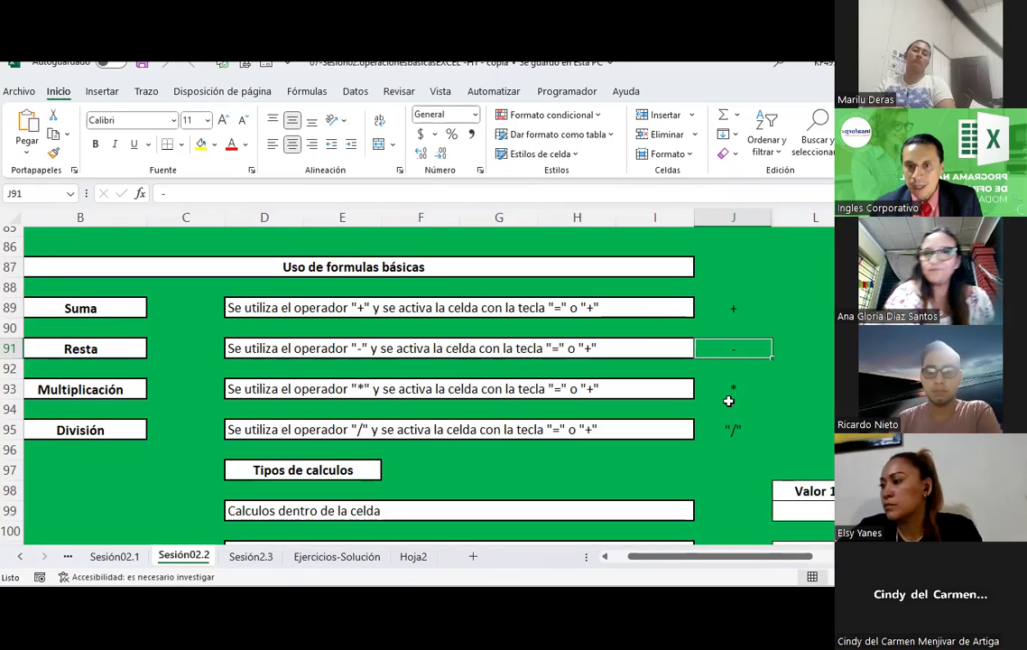
left_click(730, 394)
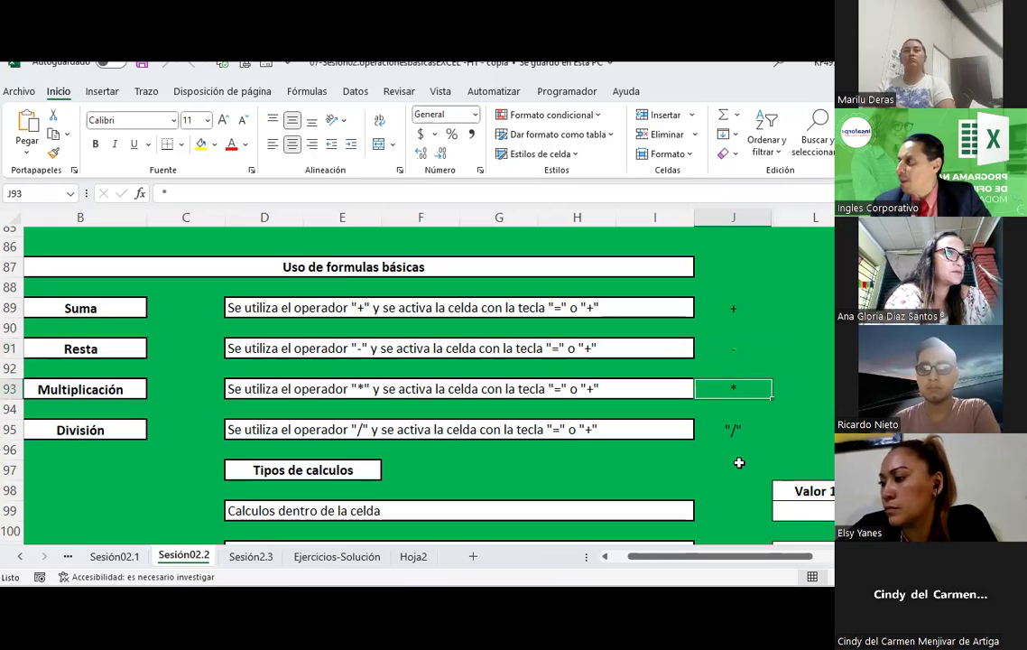
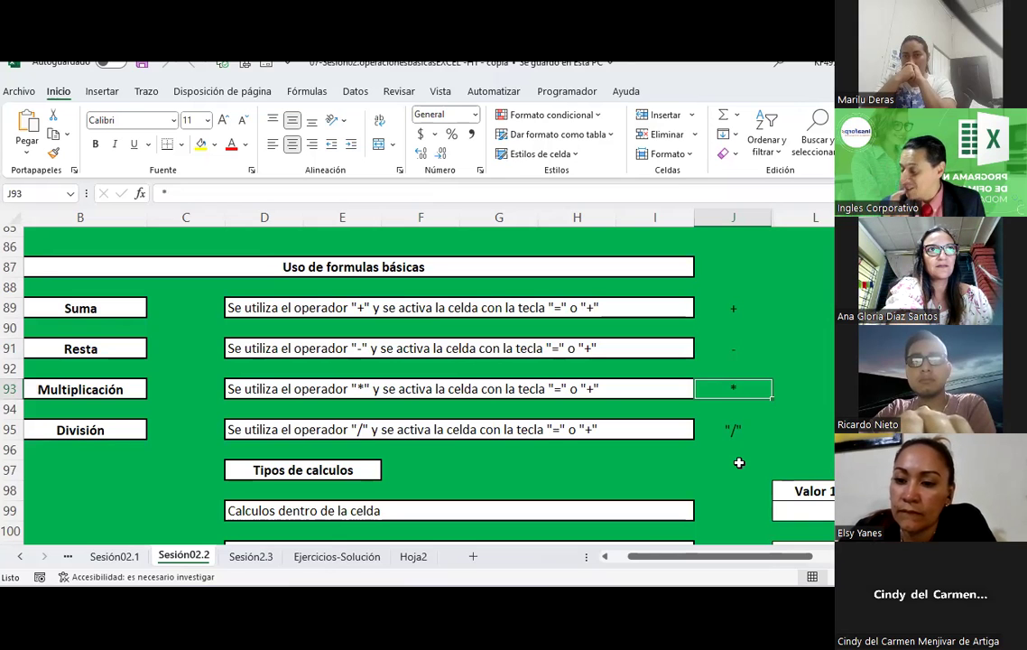
- Select cell J95 and bring up the Trazo (Draw) pen tools
left_click(721, 434)
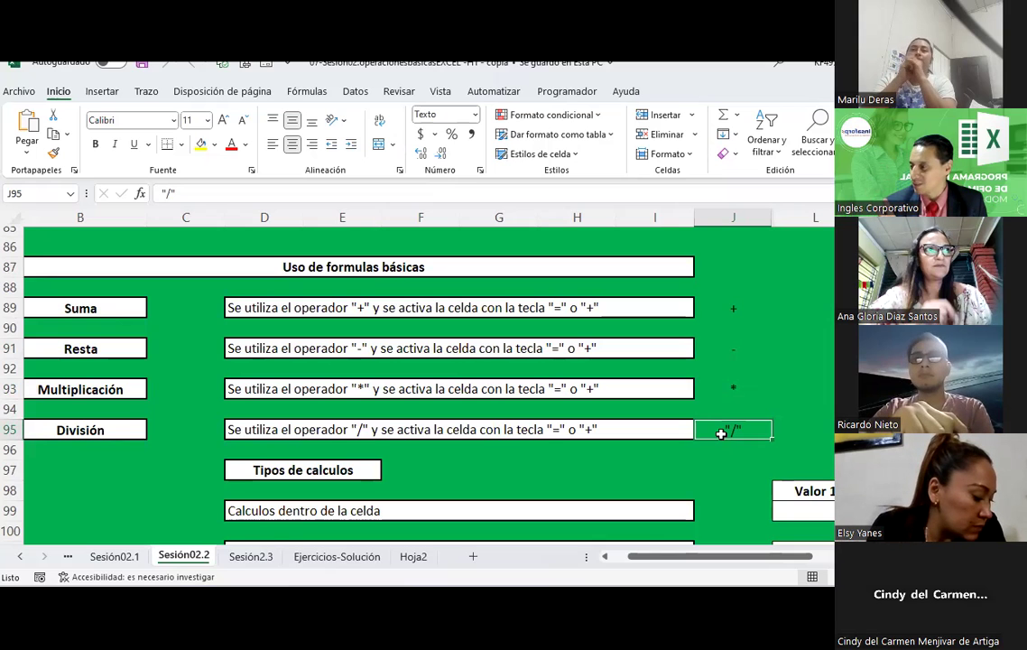
left_click(146, 92)
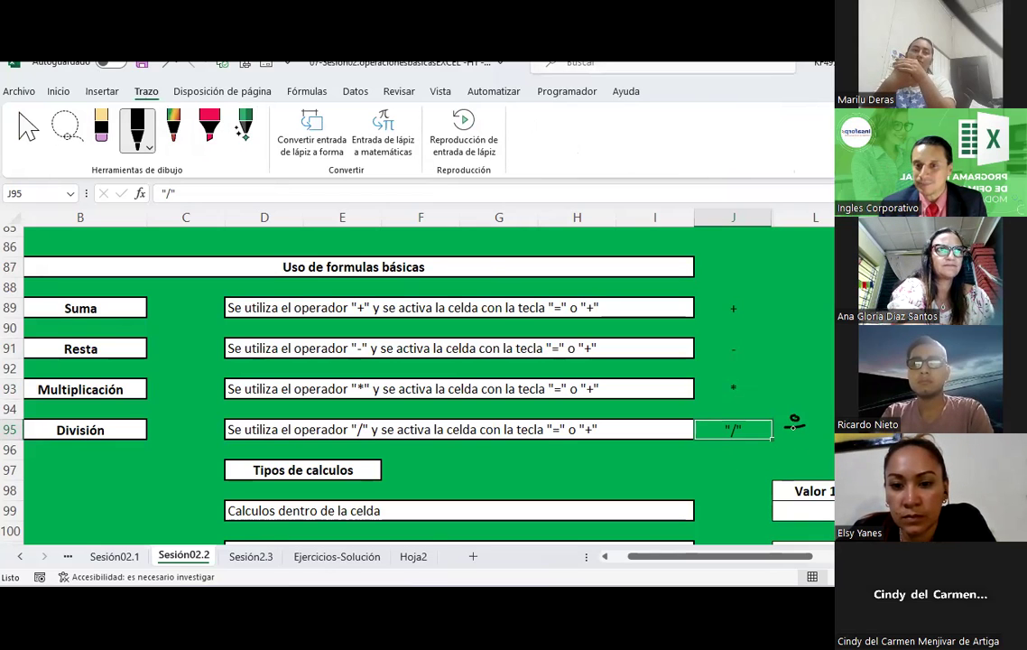
- Hand-draw ÷ and other operator symbols, dashes and an oval beside the J89:J95 operators
left_click(794, 432)
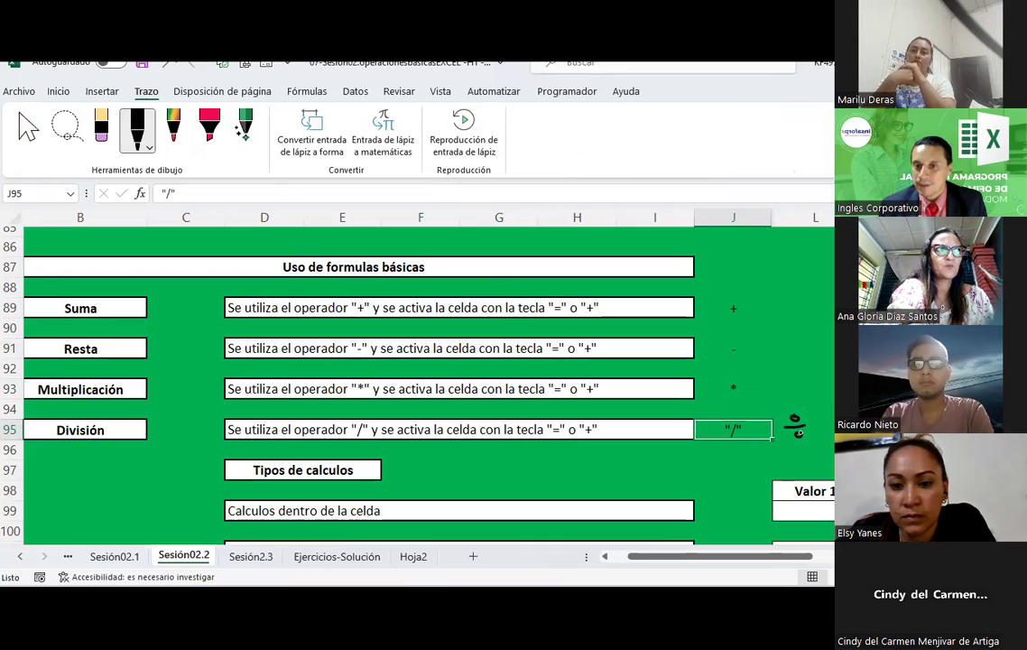
mouse_move(780, 379)
left_mouse_down()
mouse_move(792, 391)
mouse_move(780, 392)
left_mouse_up()
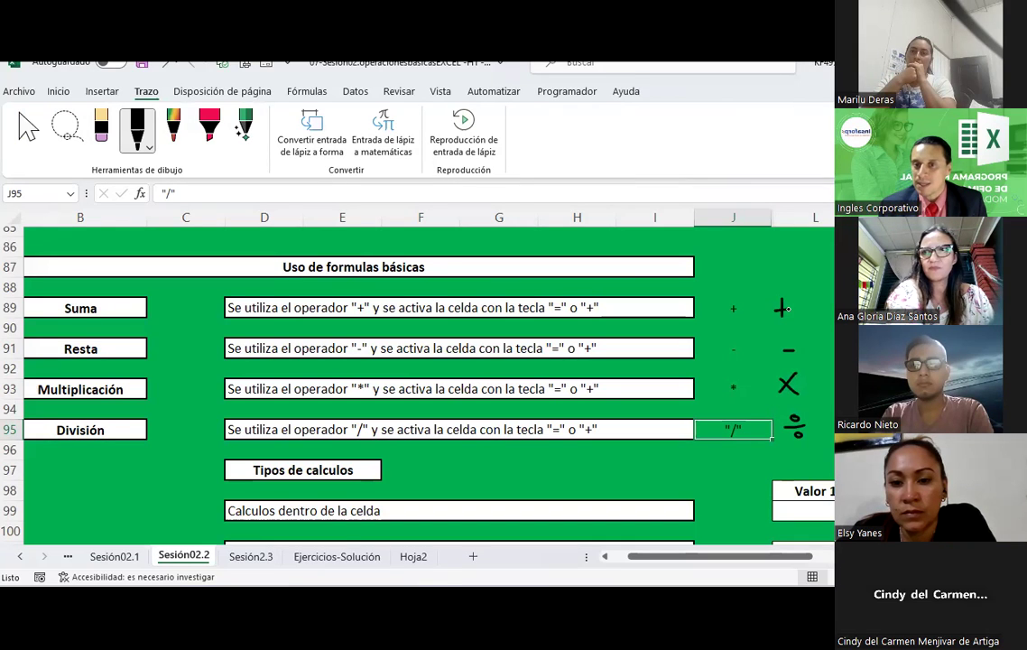
mouse_move(708, 307)
left_mouse_down()
mouse_move(713, 433)
mouse_move(738, 298)
left_mouse_up()
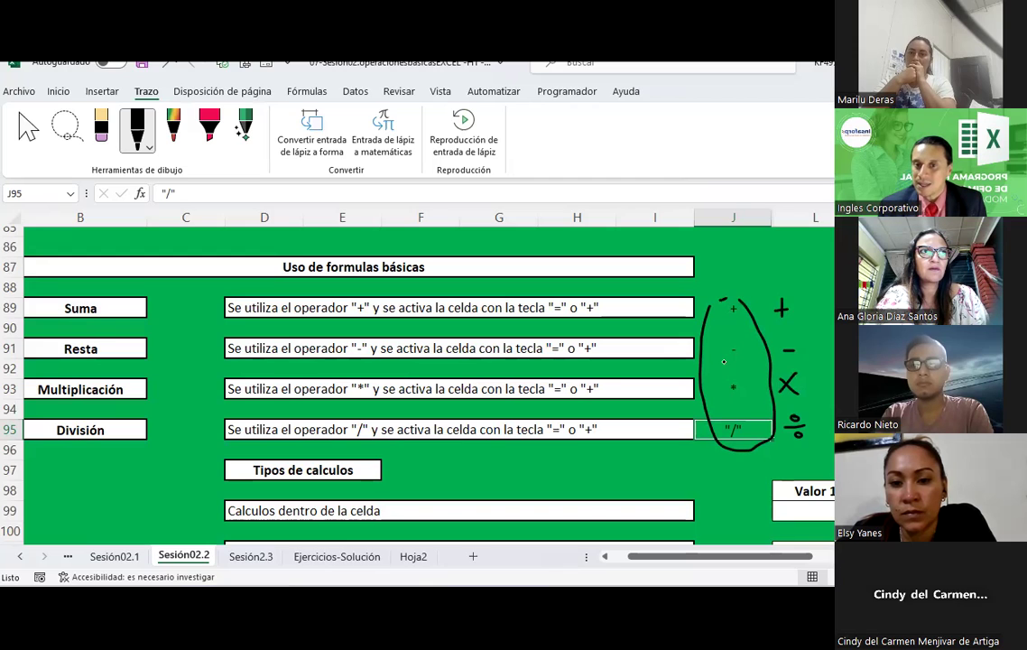
left_click_drag(716, 342, 729, 342)
left_click_drag(712, 390, 725, 382)
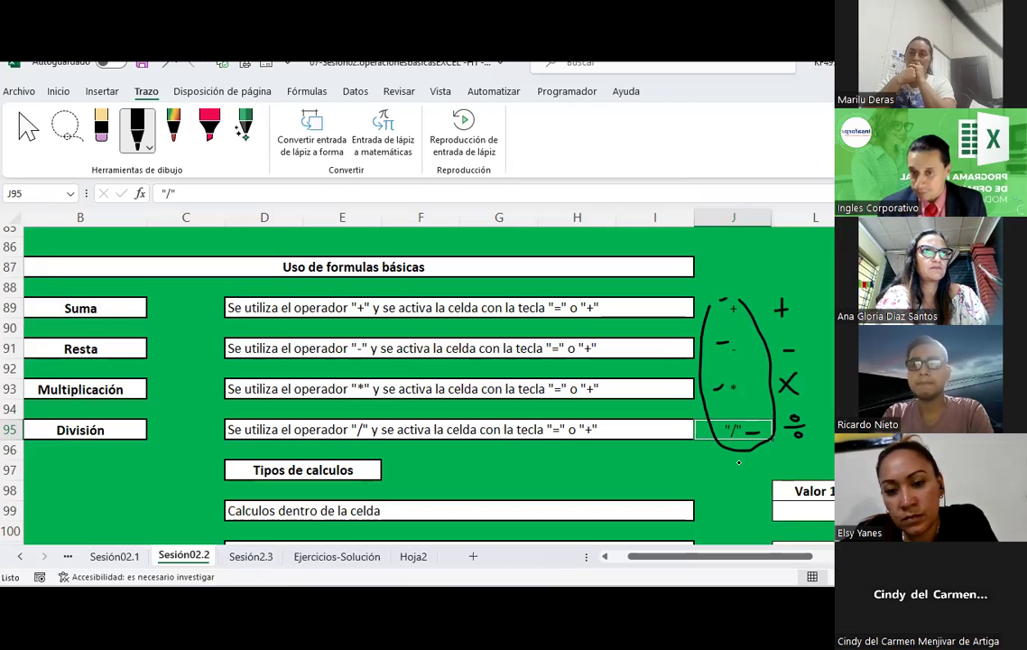
- Erase all the drawn ink with the eraser and return to cell selection
left_click(101, 129)
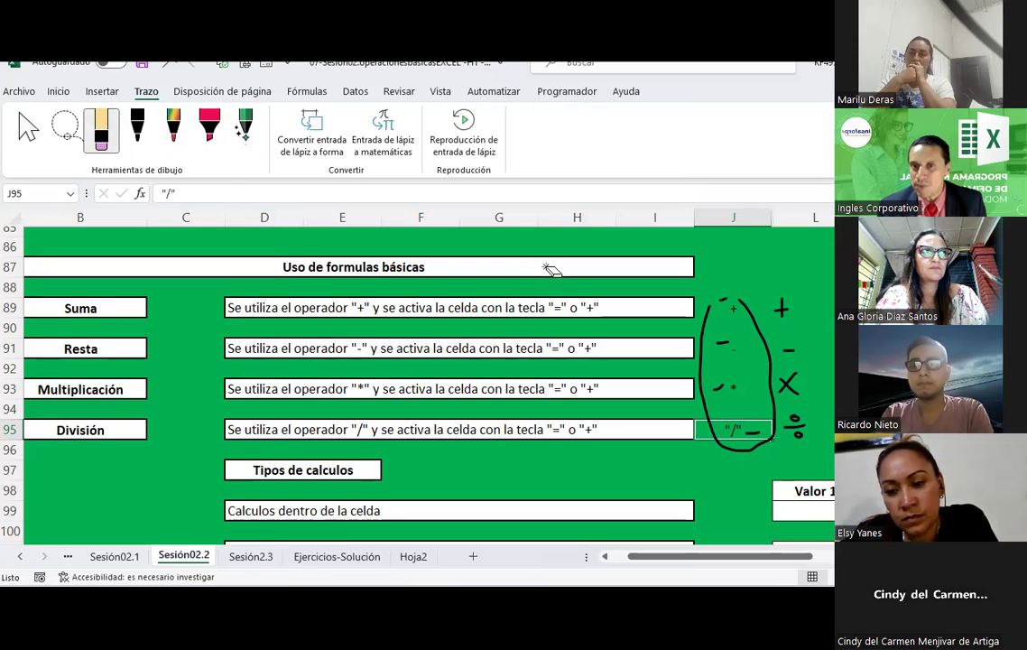
left_click_drag(755, 285, 783, 439)
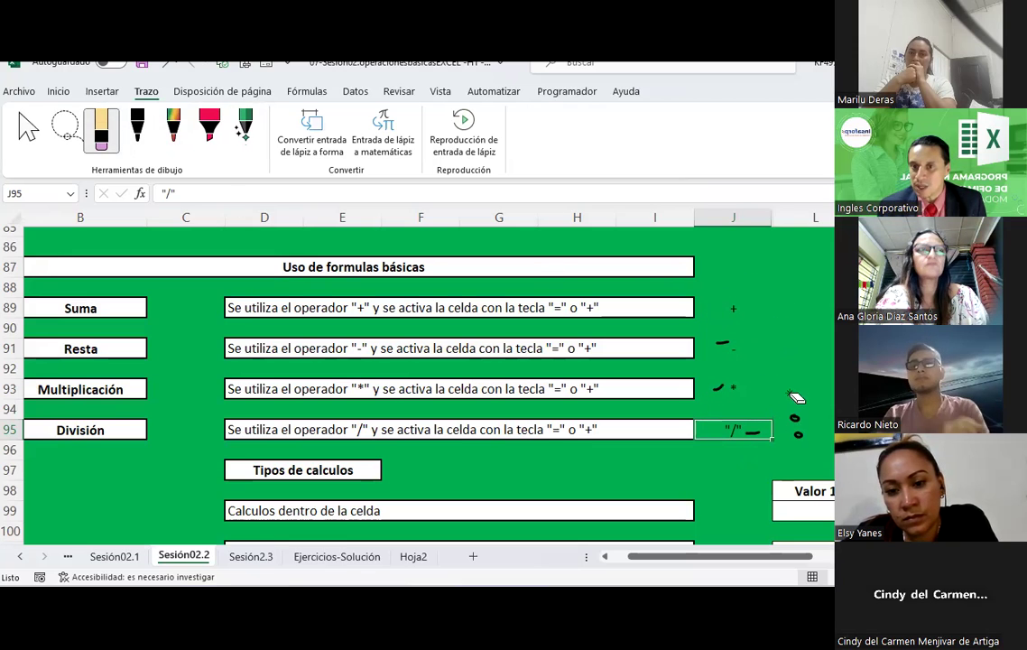
left_click(724, 344)
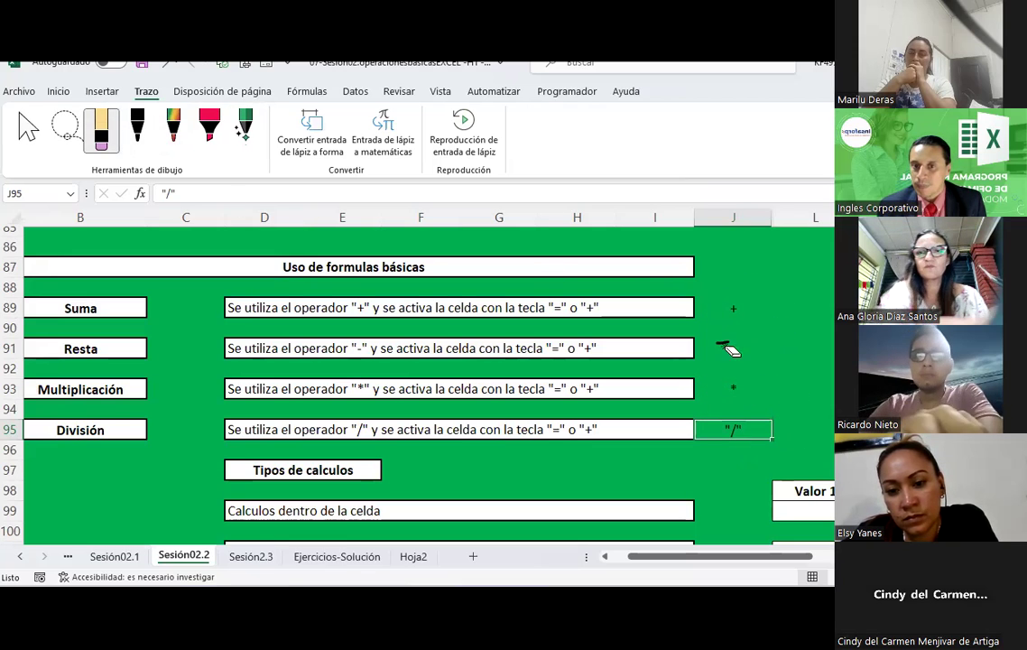
key("Escape")
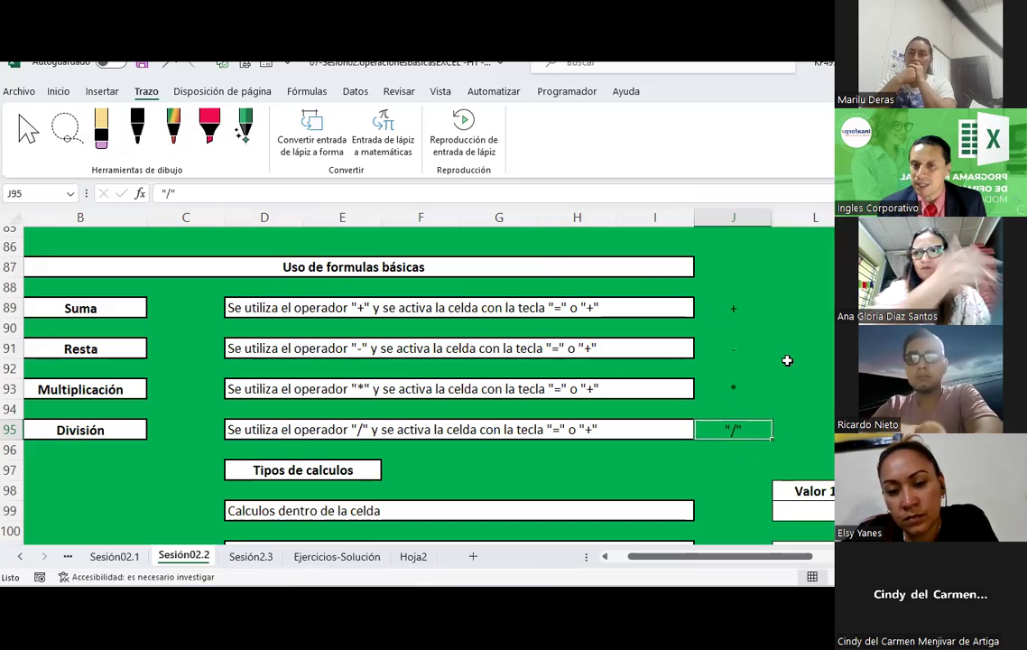
left_click(798, 426)
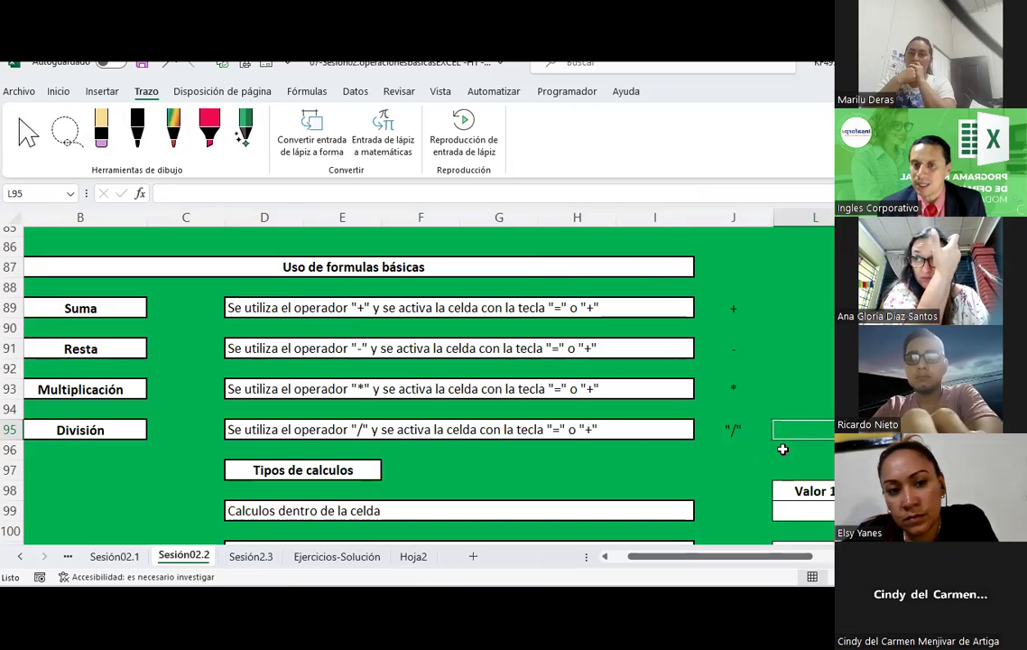
- Scroll down and right to the Valor 1 / Valor 2 / Total table and select its rows
left_click(735, 443)
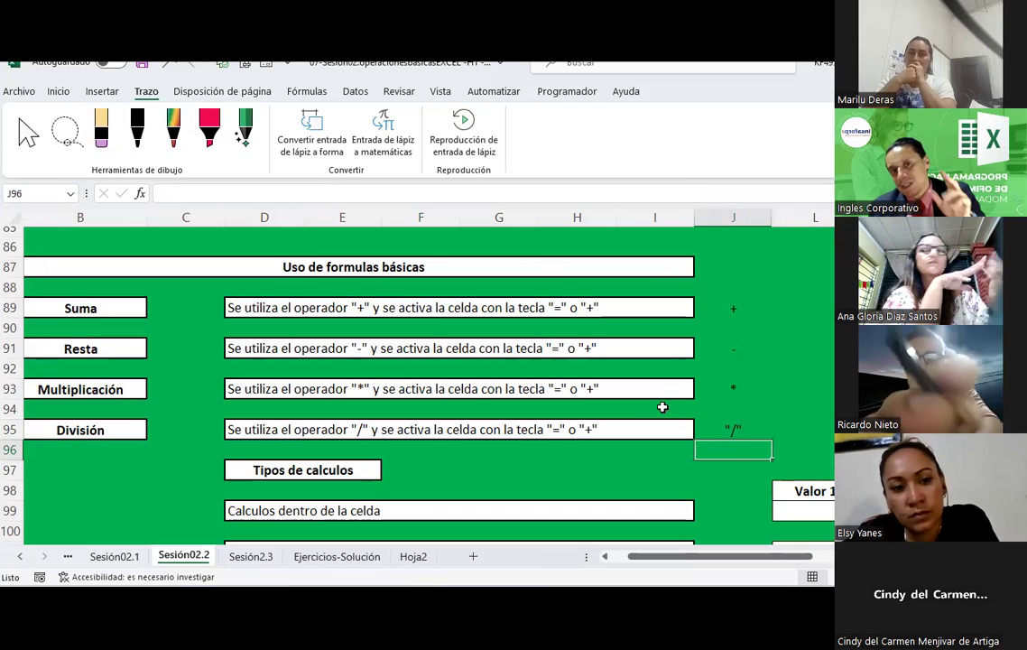
scroll(663, 407, "down", 2)
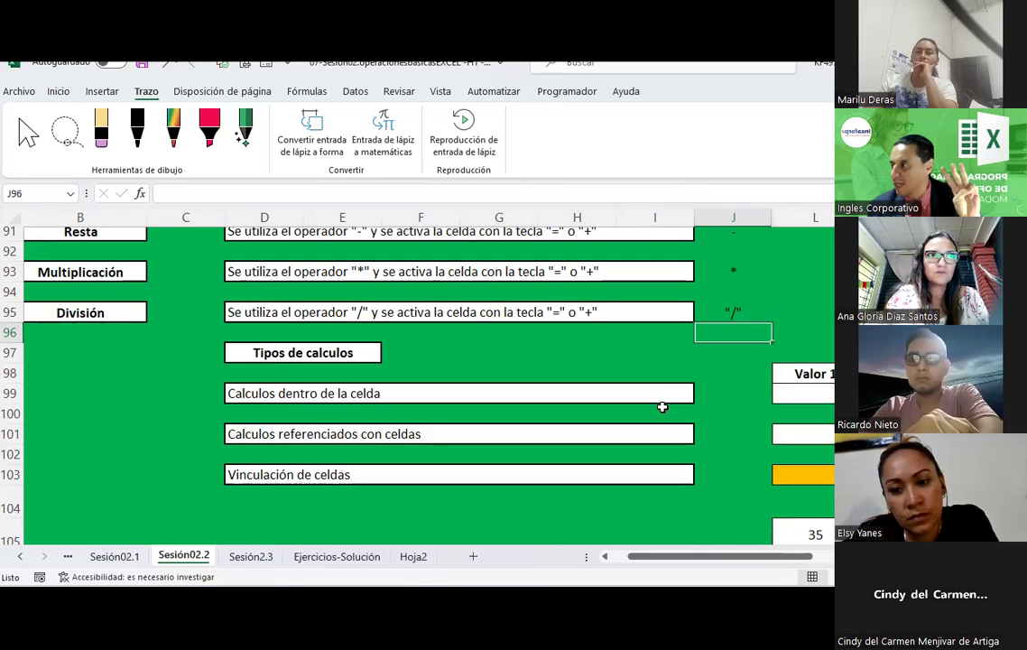
left_click_drag(765, 563, 794, 563)
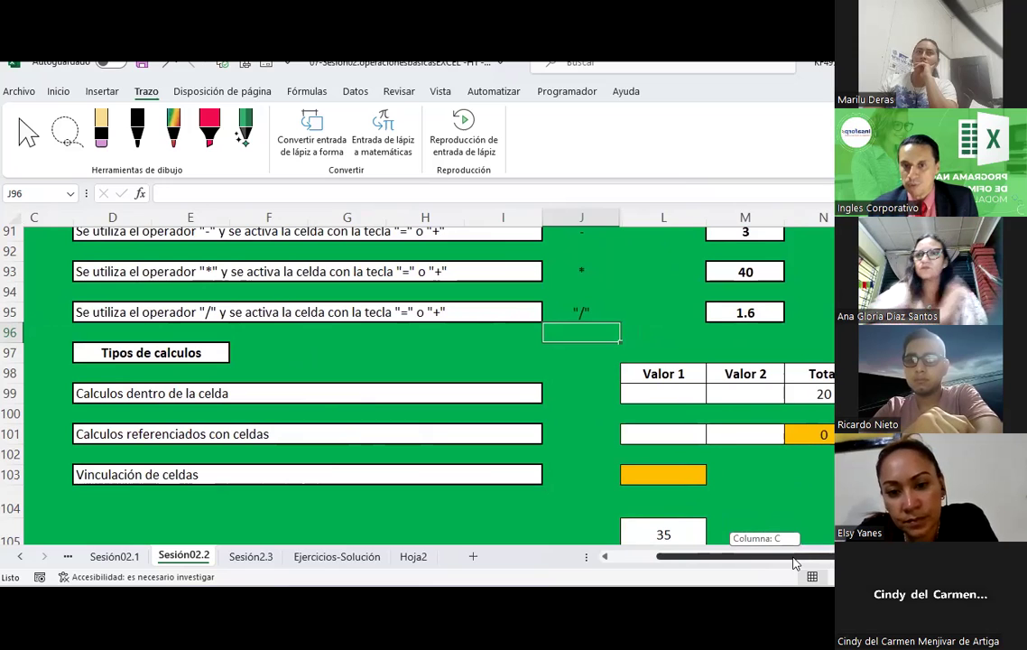
left_click_drag(794, 562, 794, 563)
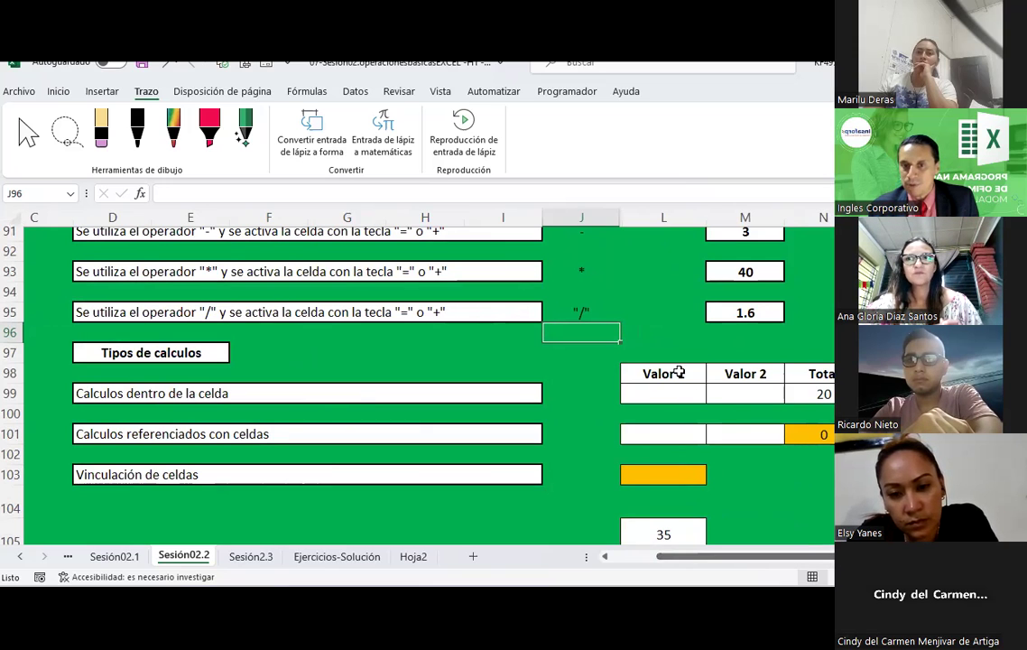
left_click_drag(670, 372, 796, 388)
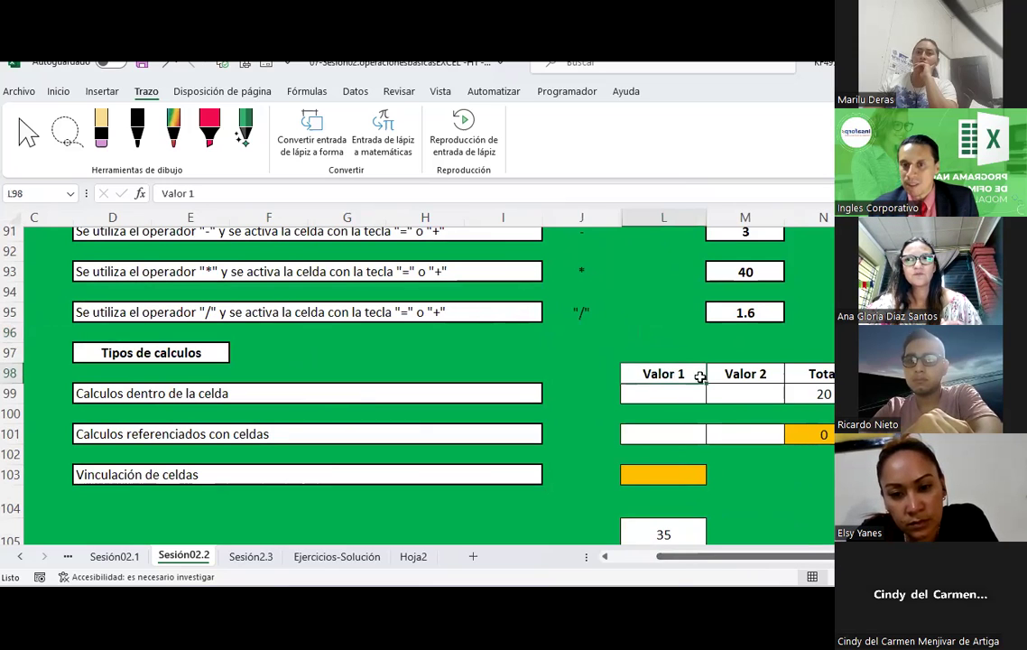
- Click through cells N99, L99 and M99, ending on Valor 1 in L99
left_click(810, 394)
left_click(677, 396)
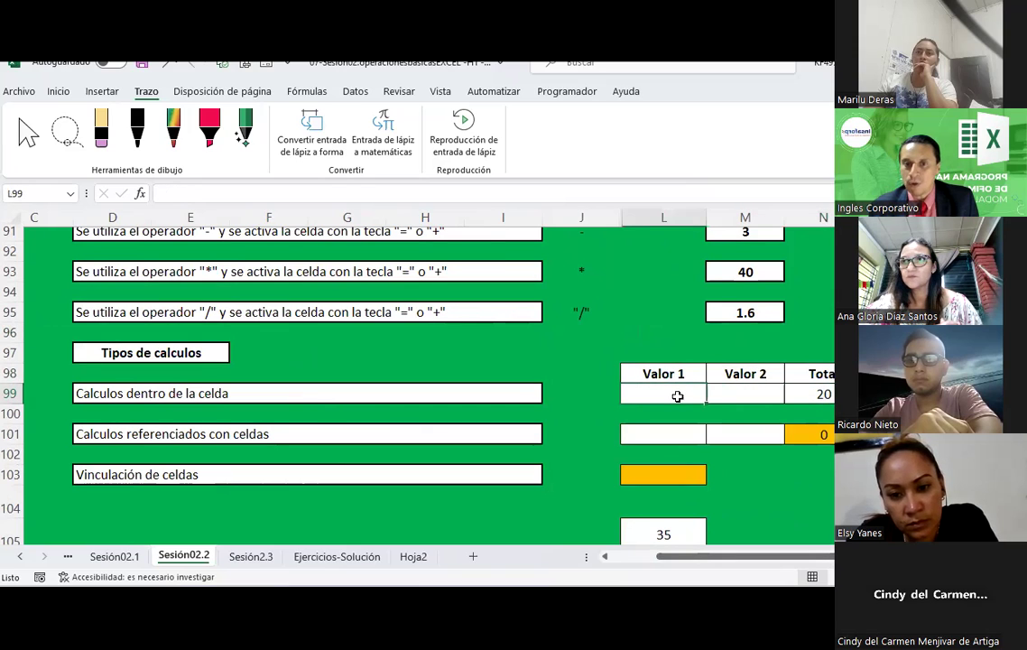
left_click(733, 392)
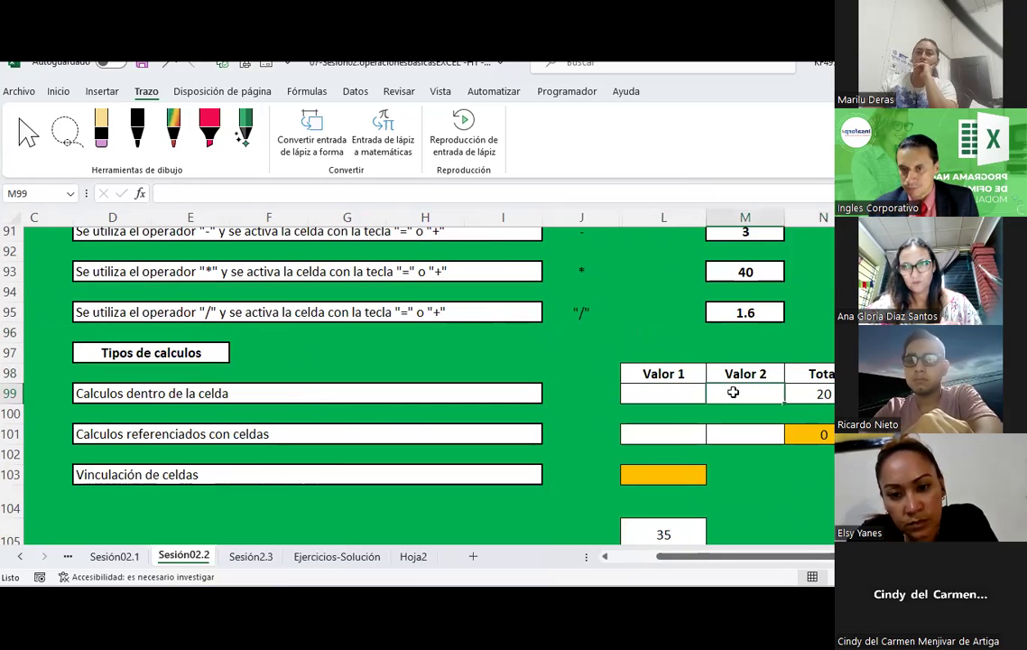
left_click(815, 394)
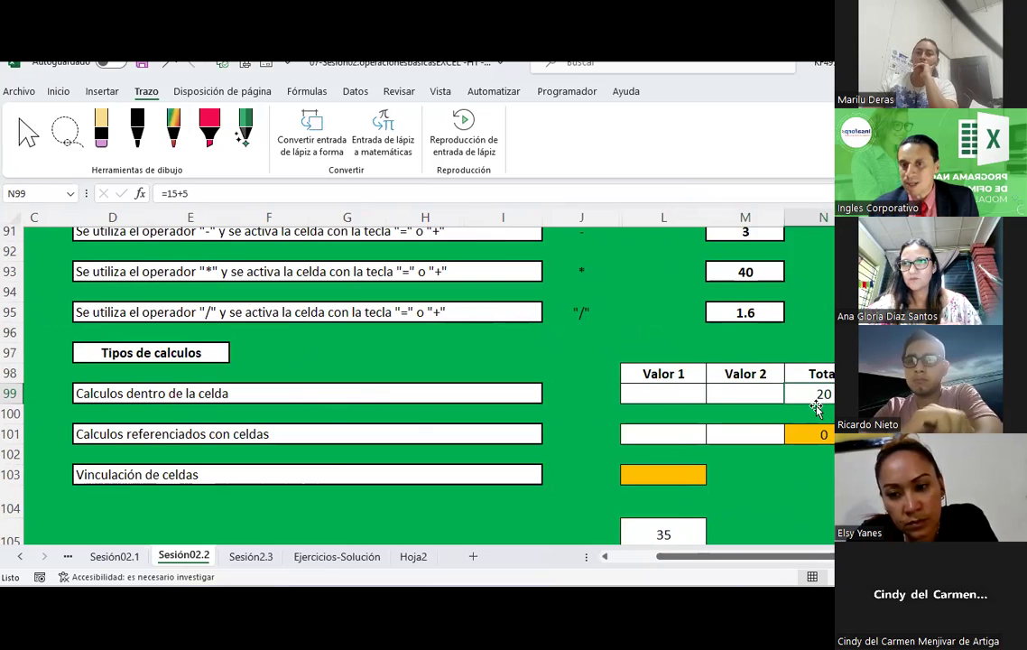
left_click(656, 391)
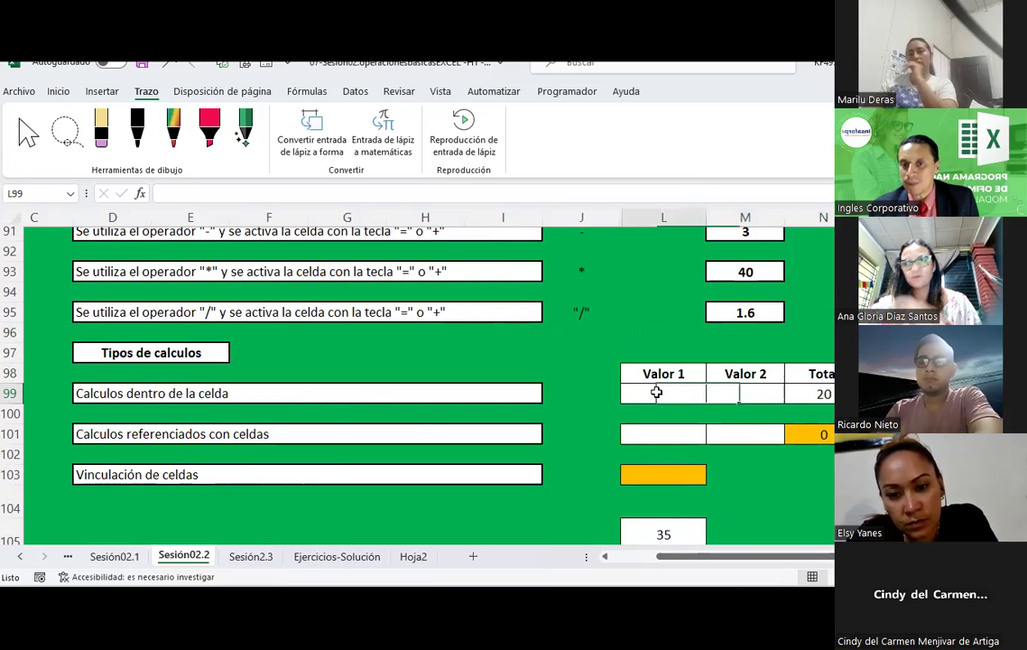
left_click(792, 393)
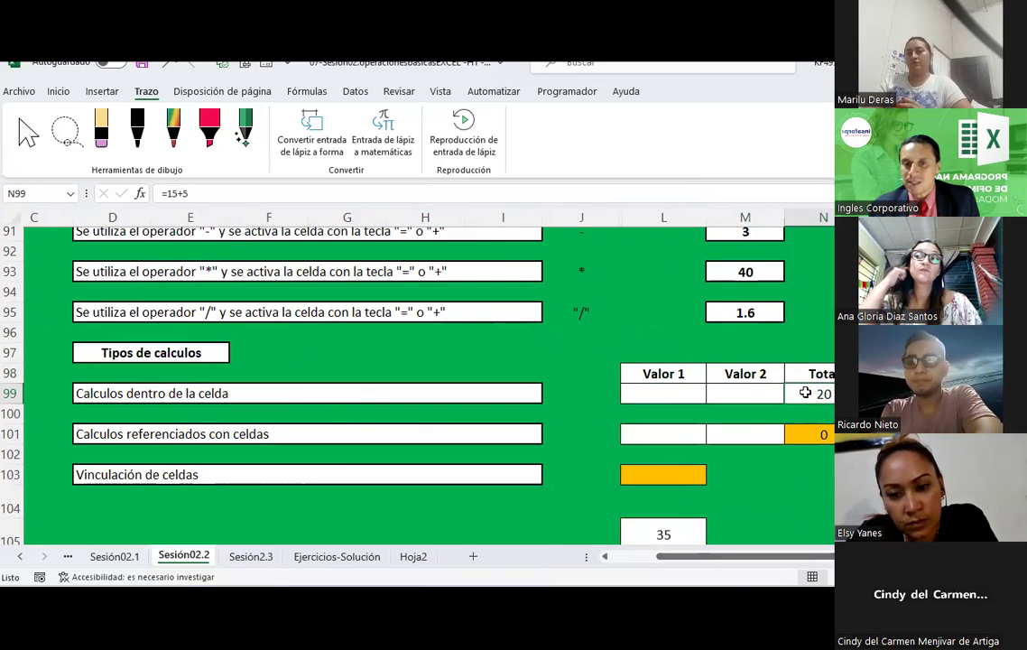
left_click(678, 401)
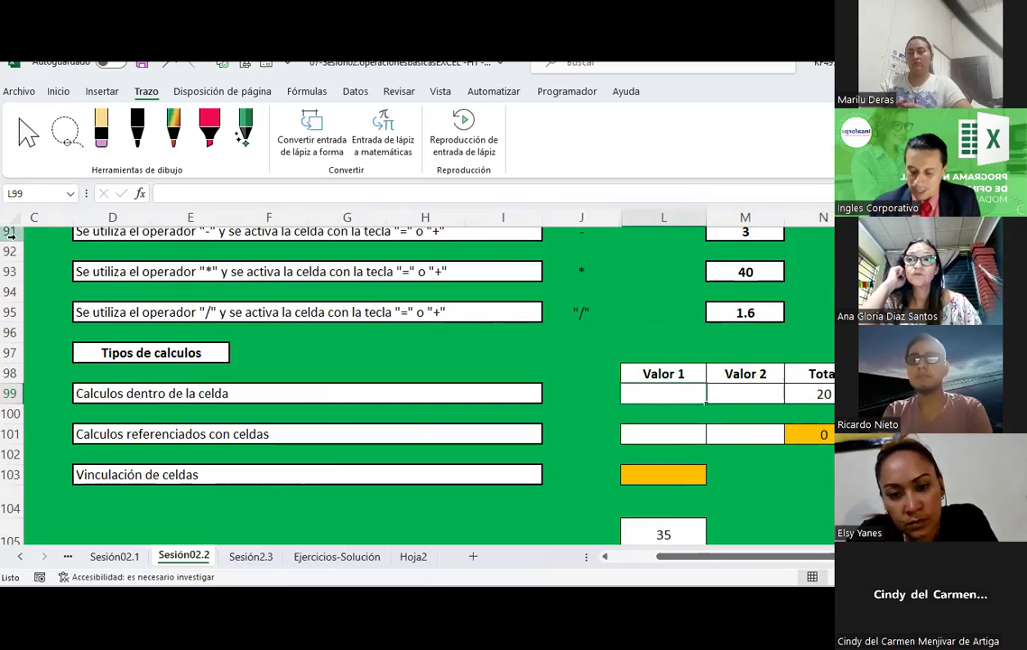
- Enter 15 in L99, 5 in M99, and =15+5 in the Total N99
type("15")
key("Tab")
type("5")
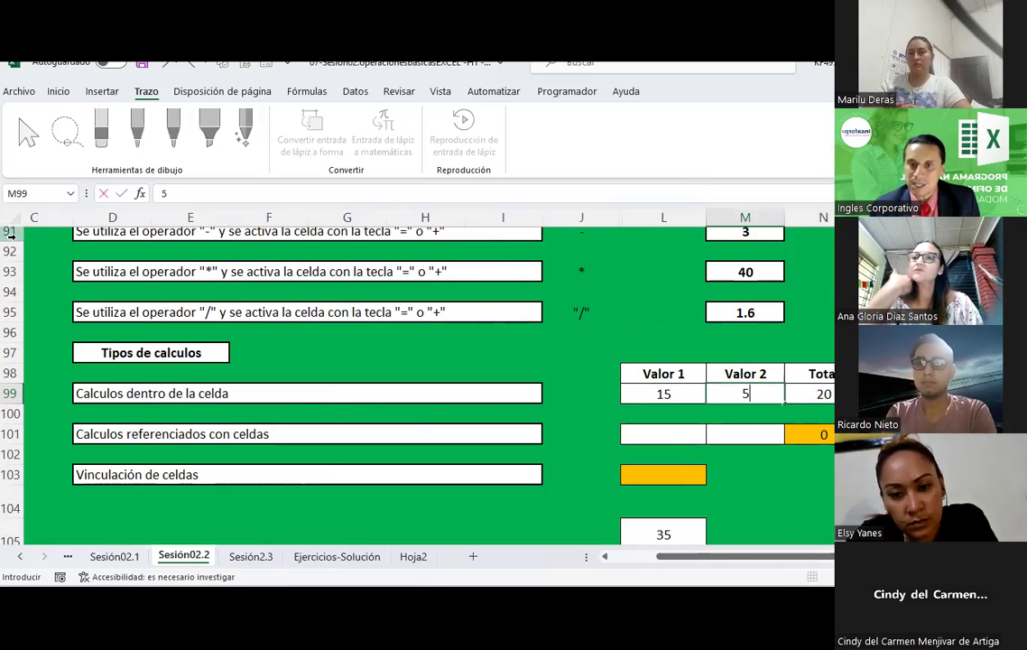
key("Tab")
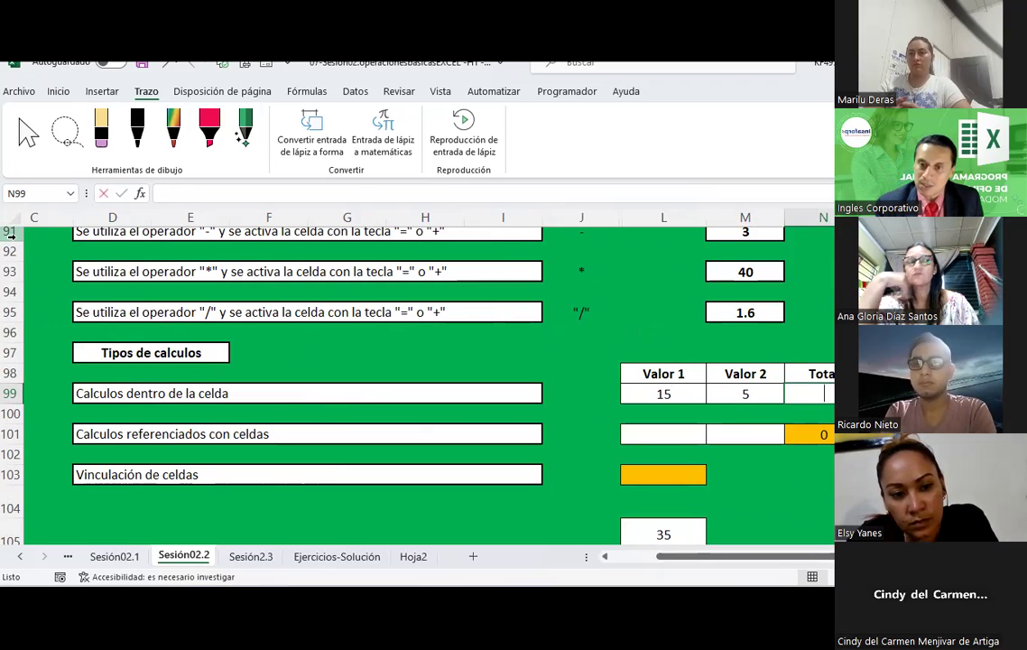
type("=")
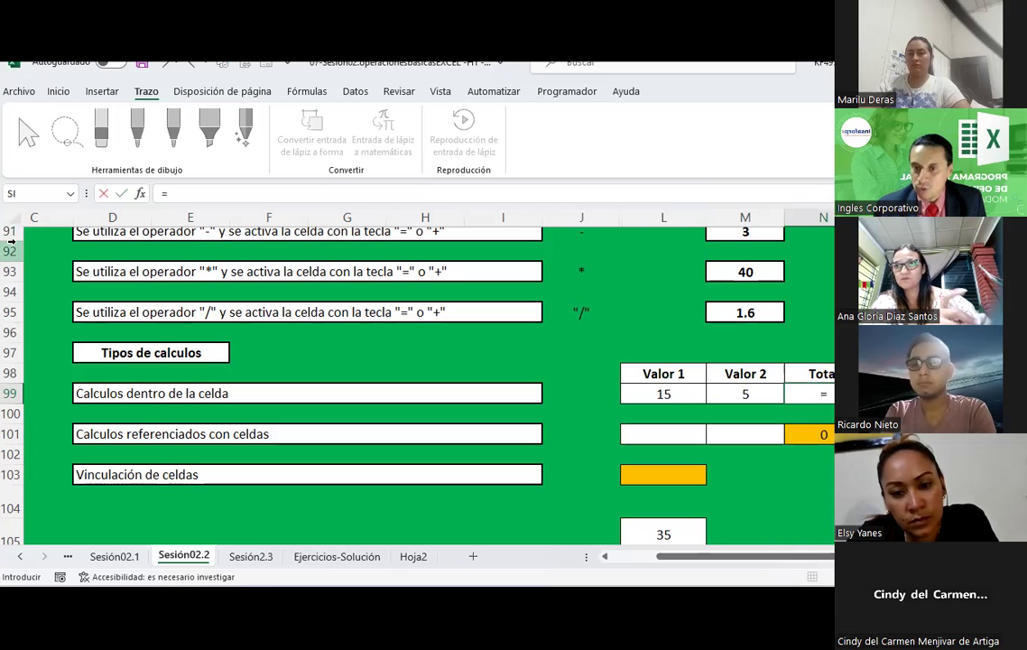
type("15+5")
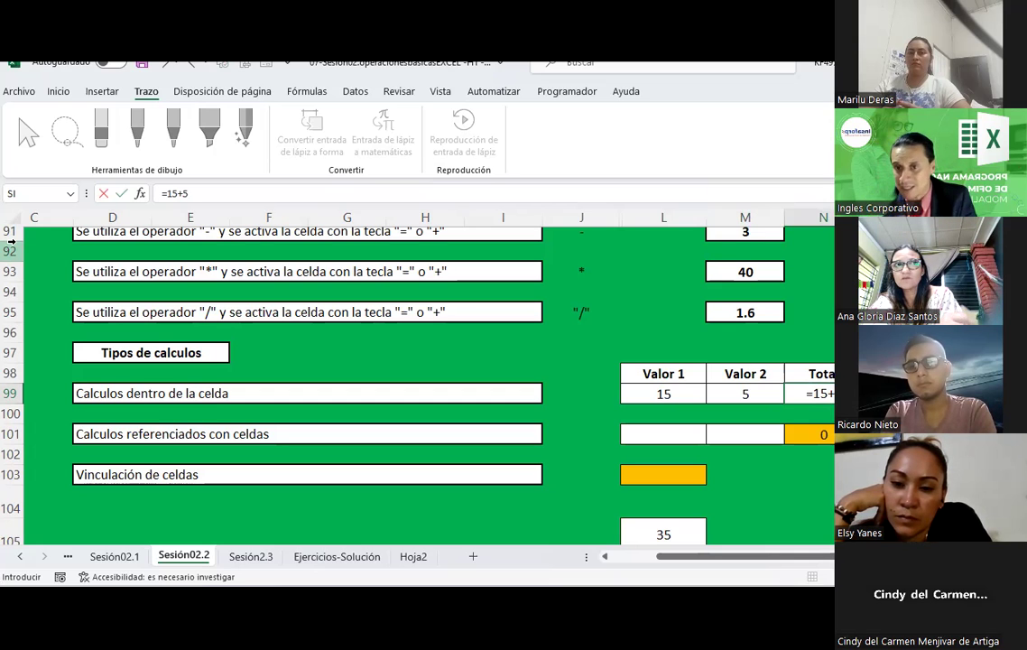
key("Return")
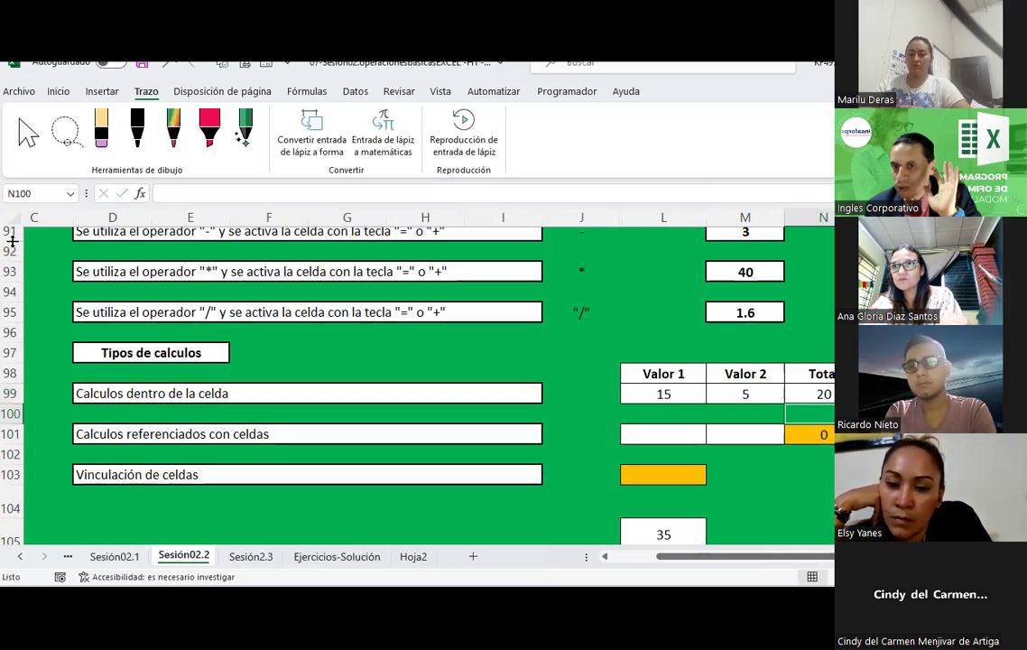
- Step along row 99 with arrow keys, ending on the Total cell N99
key("Up")
key("Left")
key("Left")
key("Right")
key("Left")
key("Right")
key("Right")
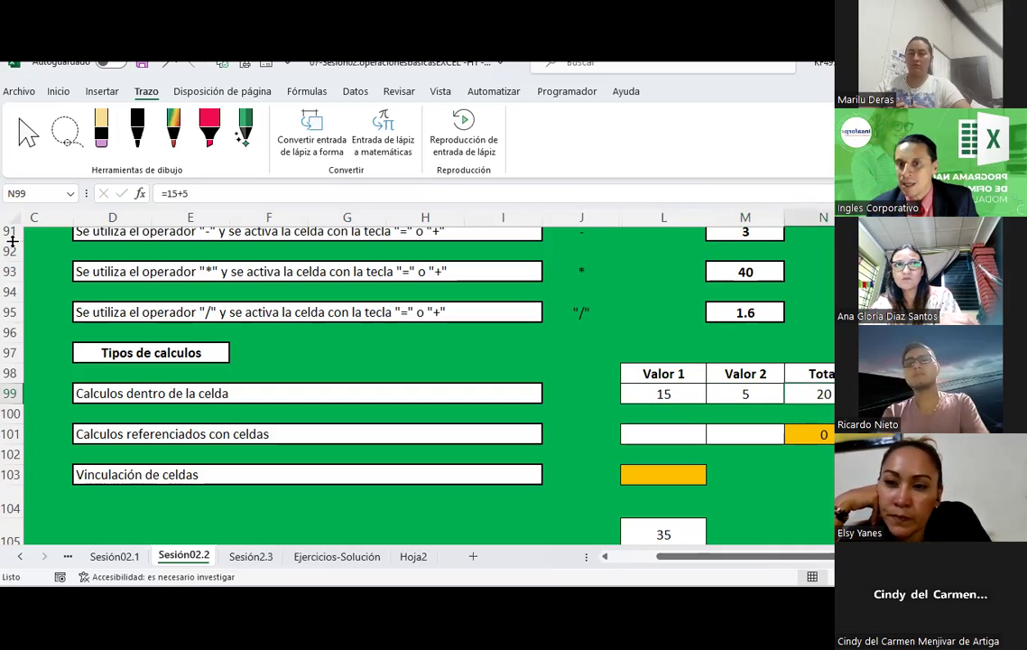
key("Left")
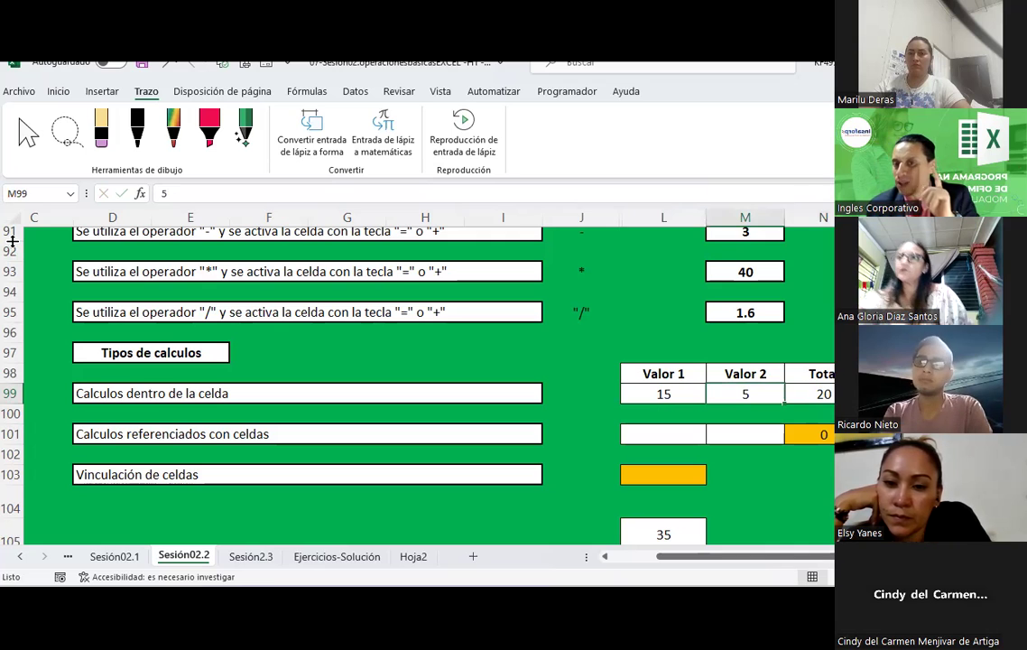
type("10")
key("Return")
key("Up")
key("ctrl+c")
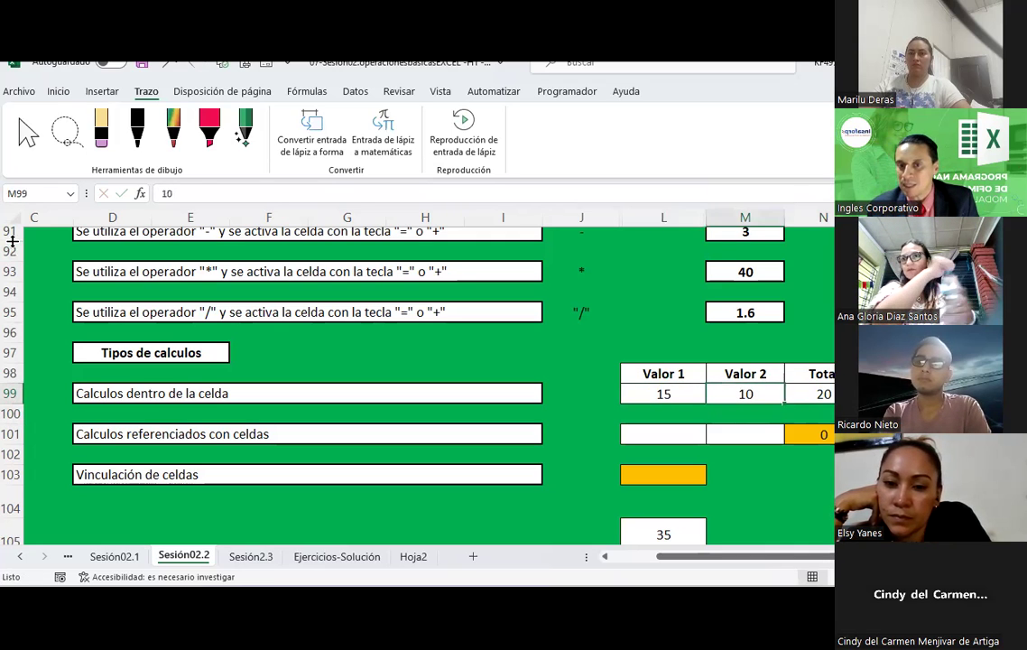
key("Right")
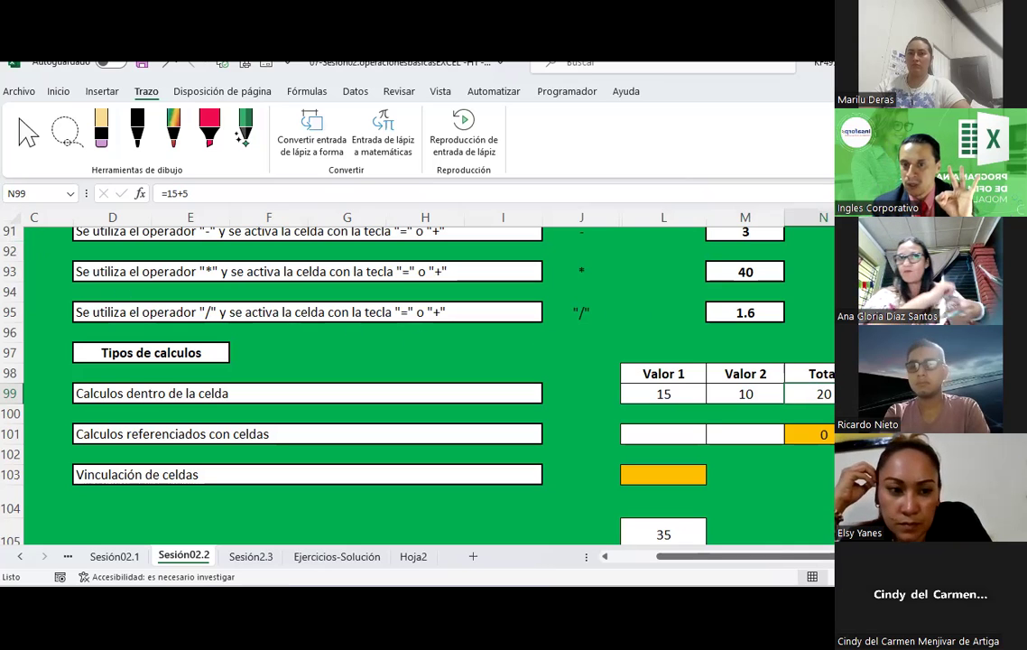
key("F2")
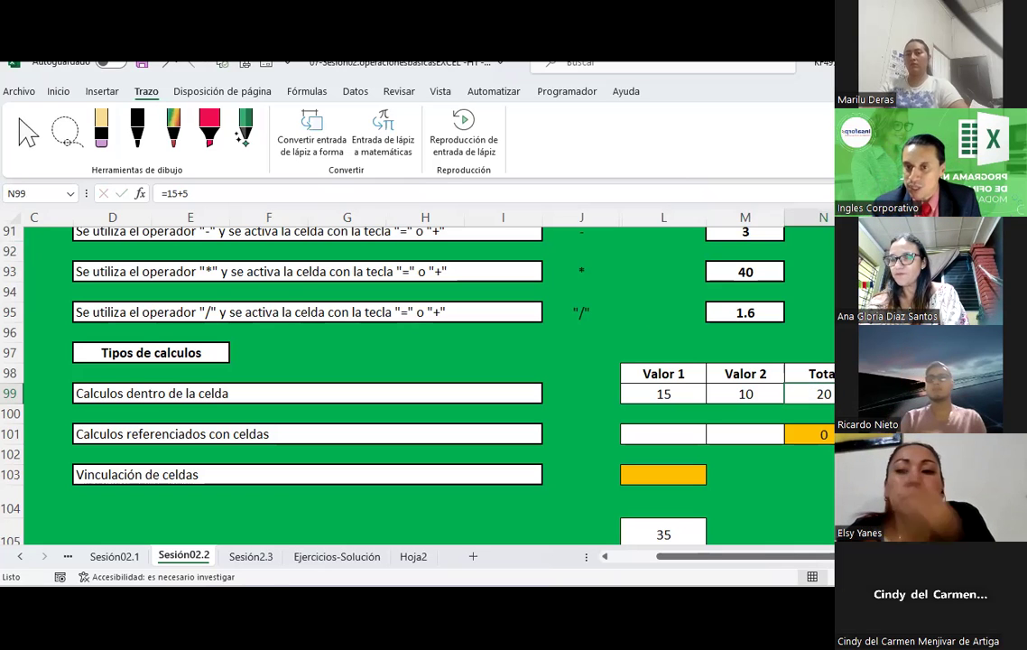
key("Escape")
type("5")
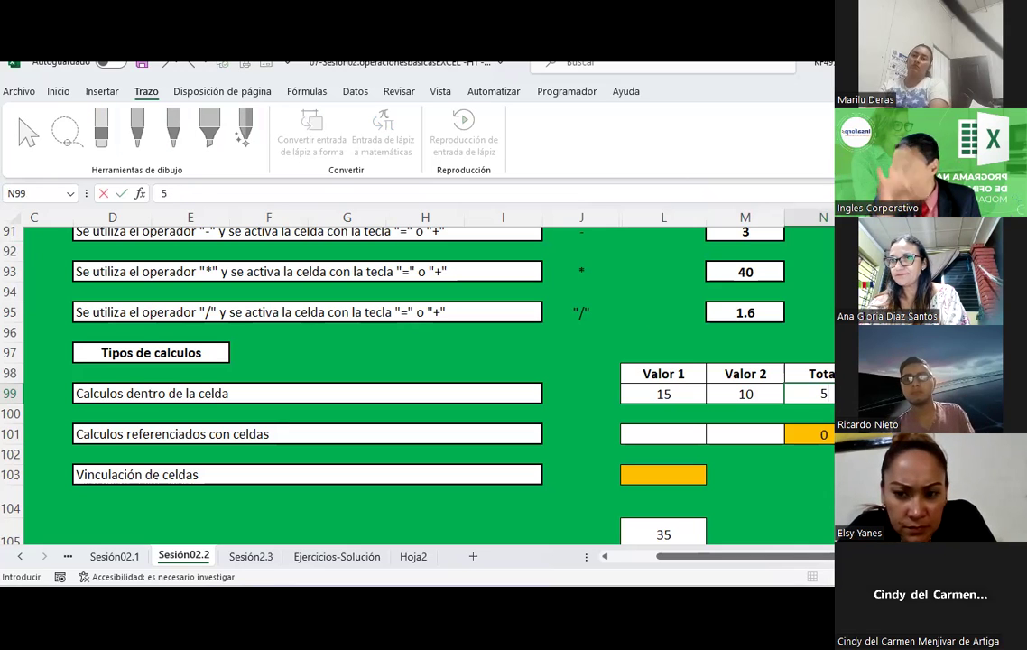
key("Escape")
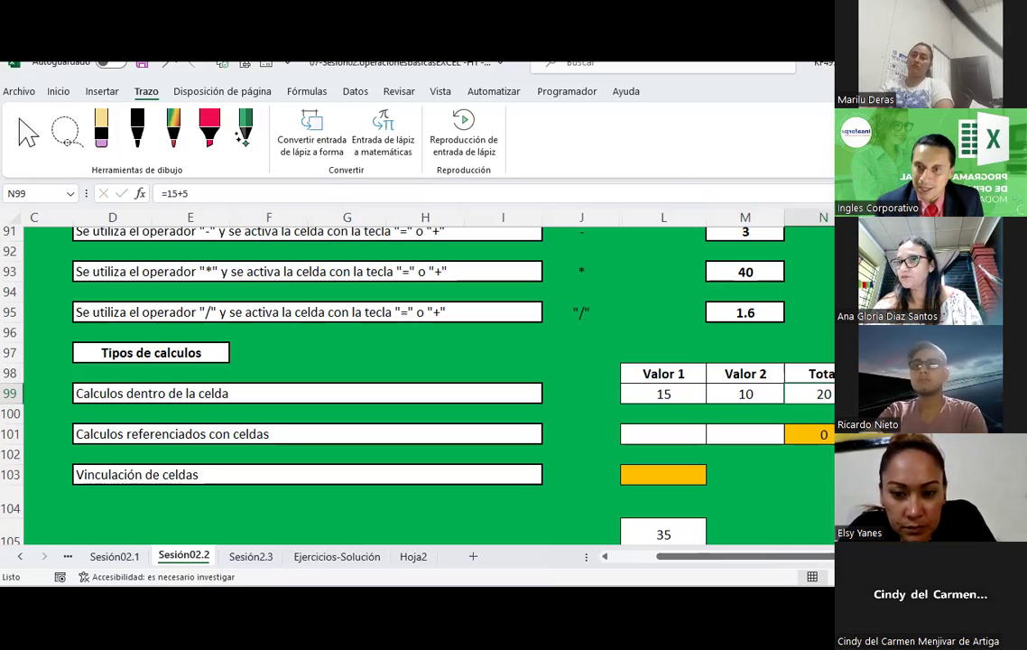
key("F2")
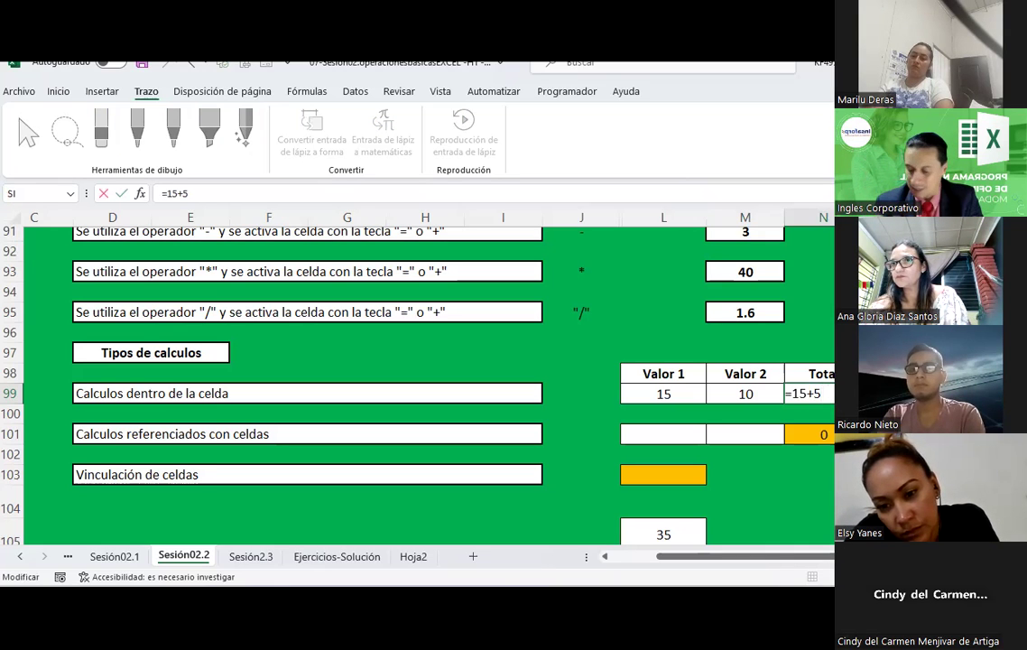
- Edit N99's formula to =15+10 so the Total shows 25, then recheck it
key("BackSpace")
type("10")
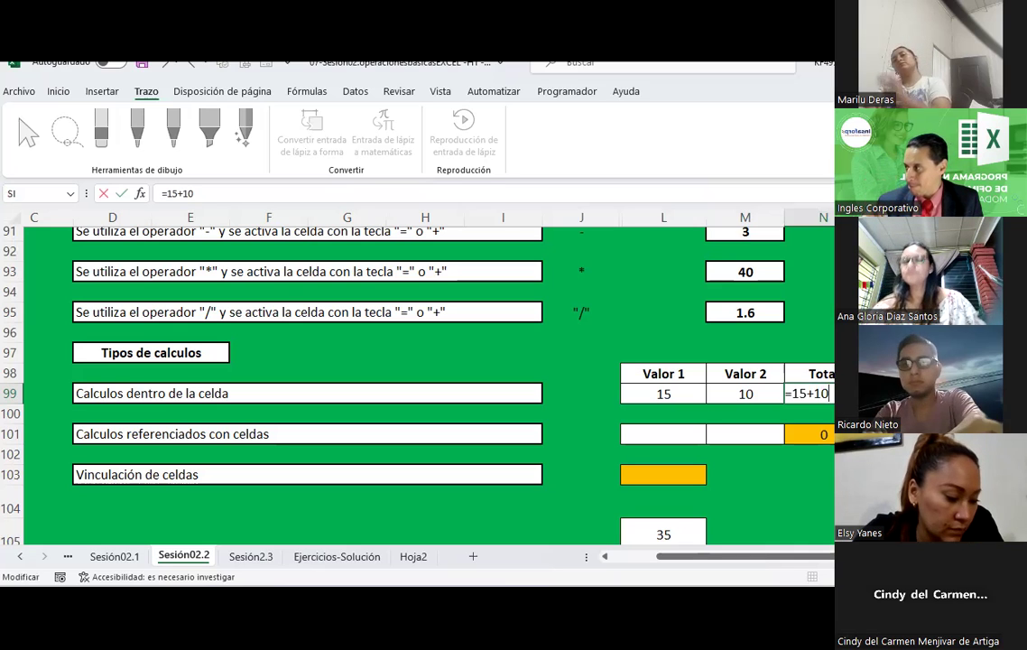
key("Return")
left_click(809, 394)
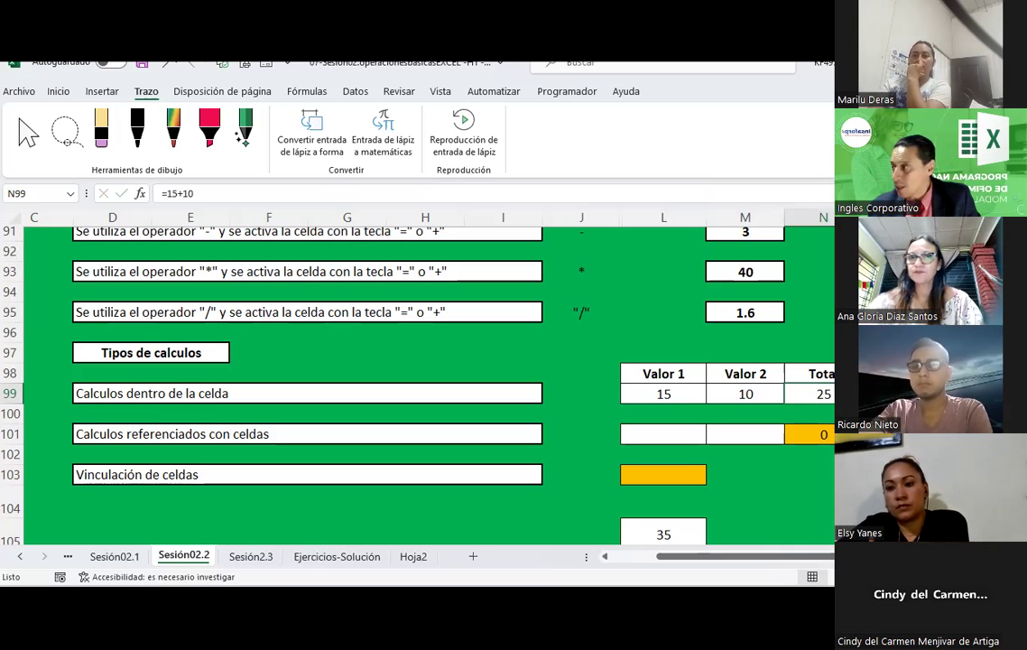
key("F2")
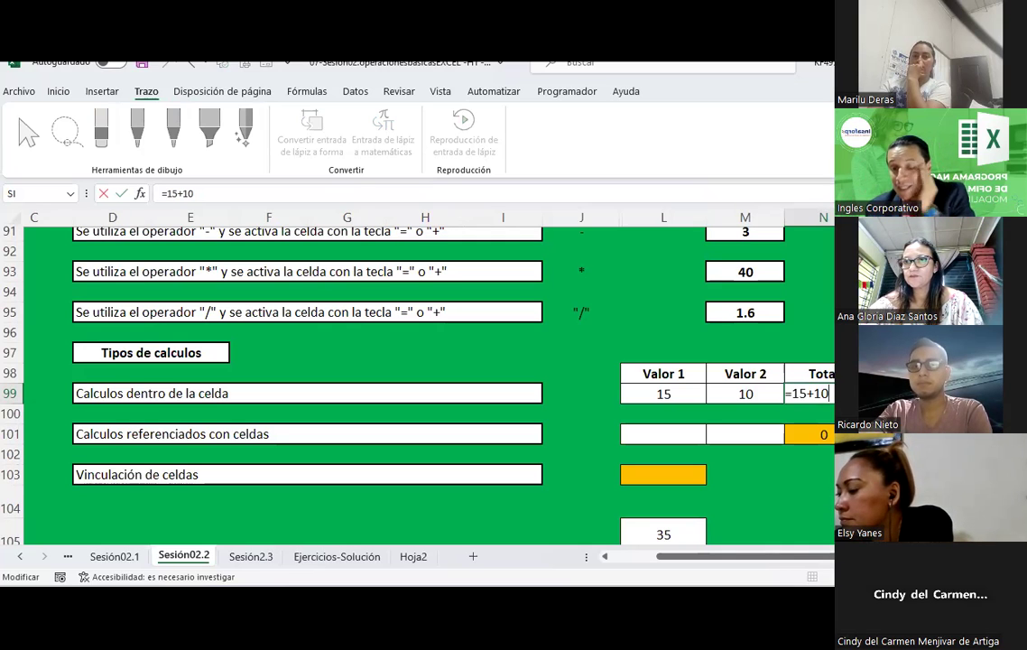
key("ctrl+Return")
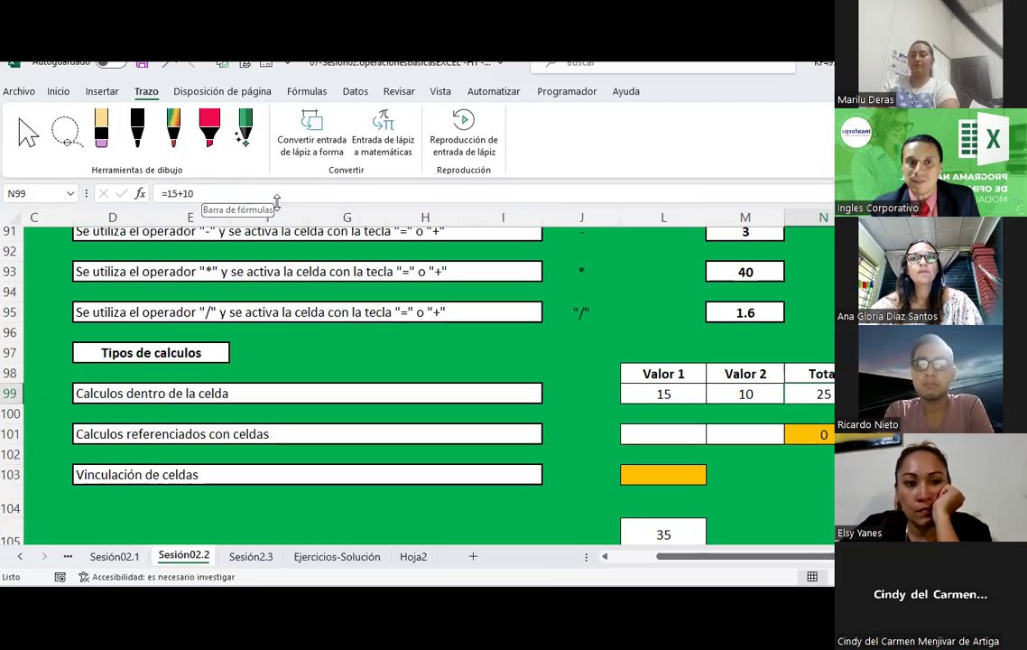
left_click_drag(276, 200, 273, 327)
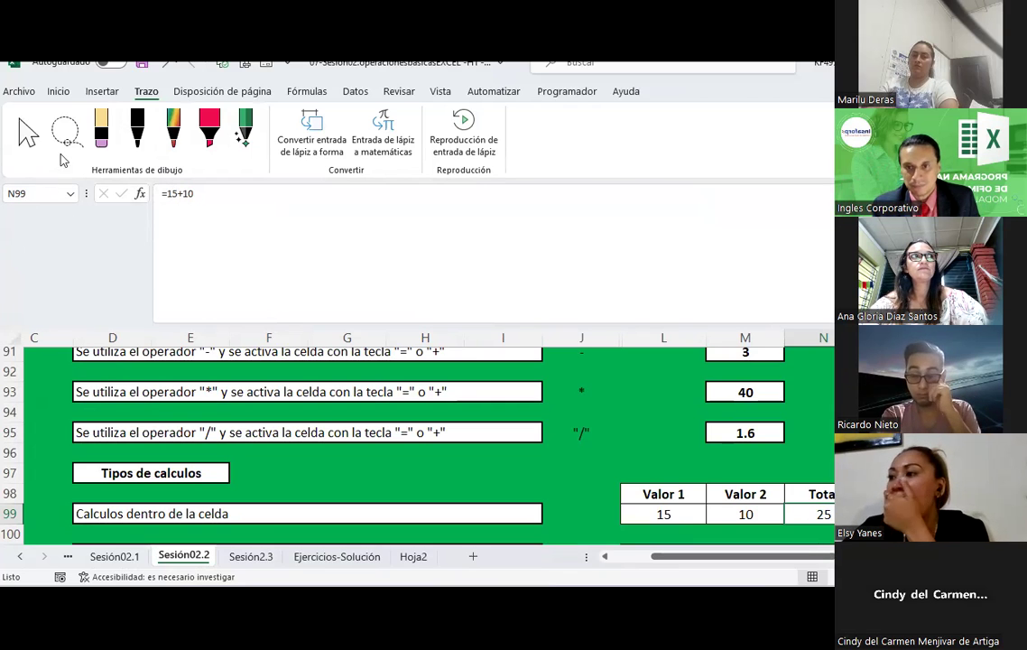
left_click(71, 197)
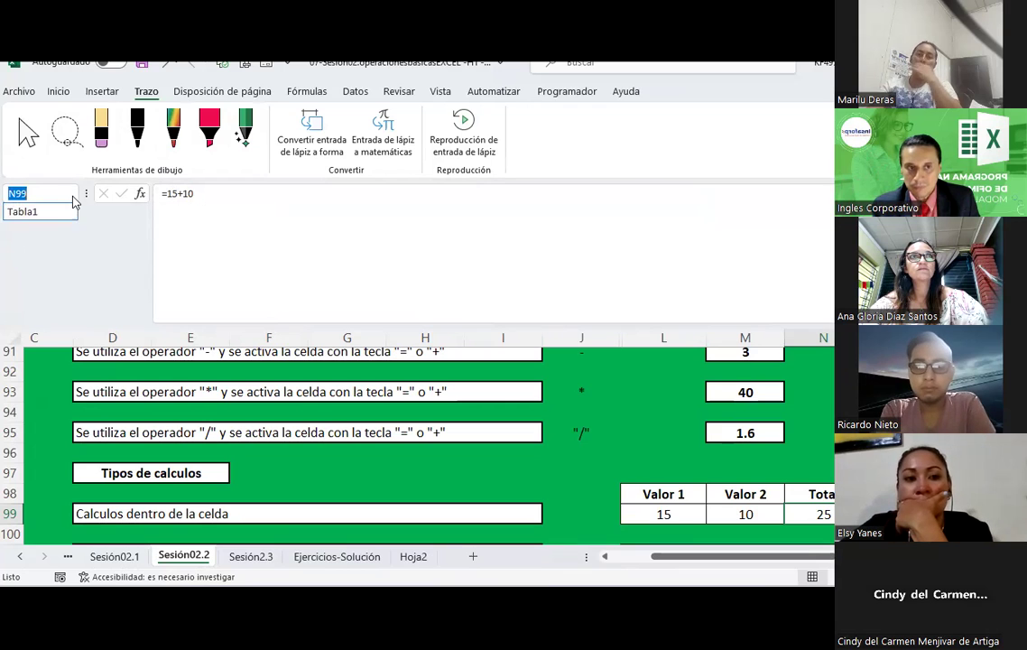
left_click(72, 198)
left_click(74, 196)
left_click(74, 197)
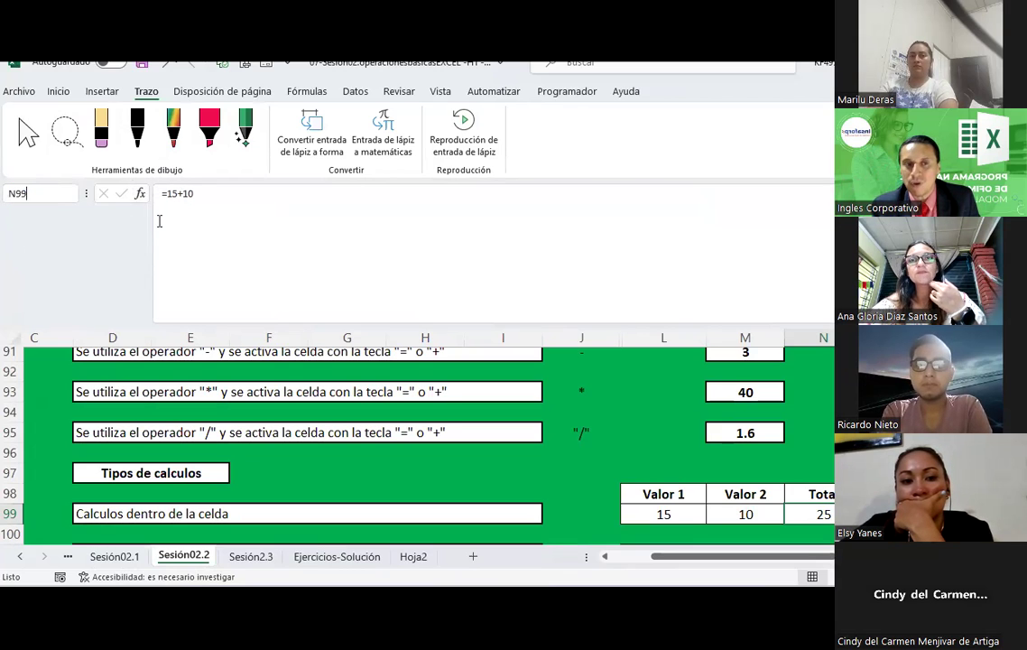
left_click(217, 204)
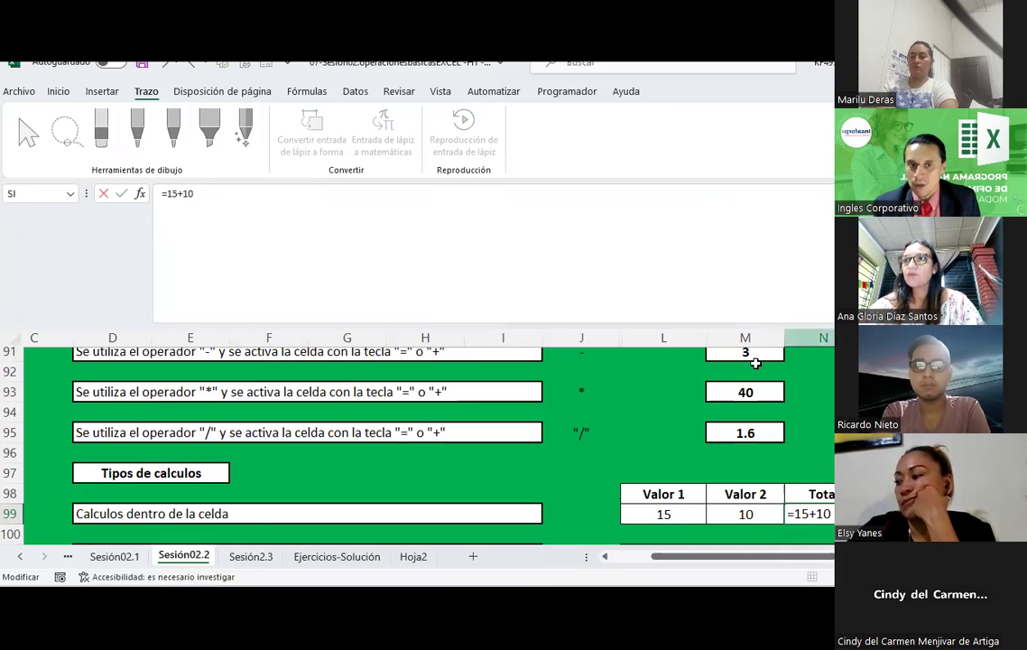
left_click_drag(658, 321, 646, 186)
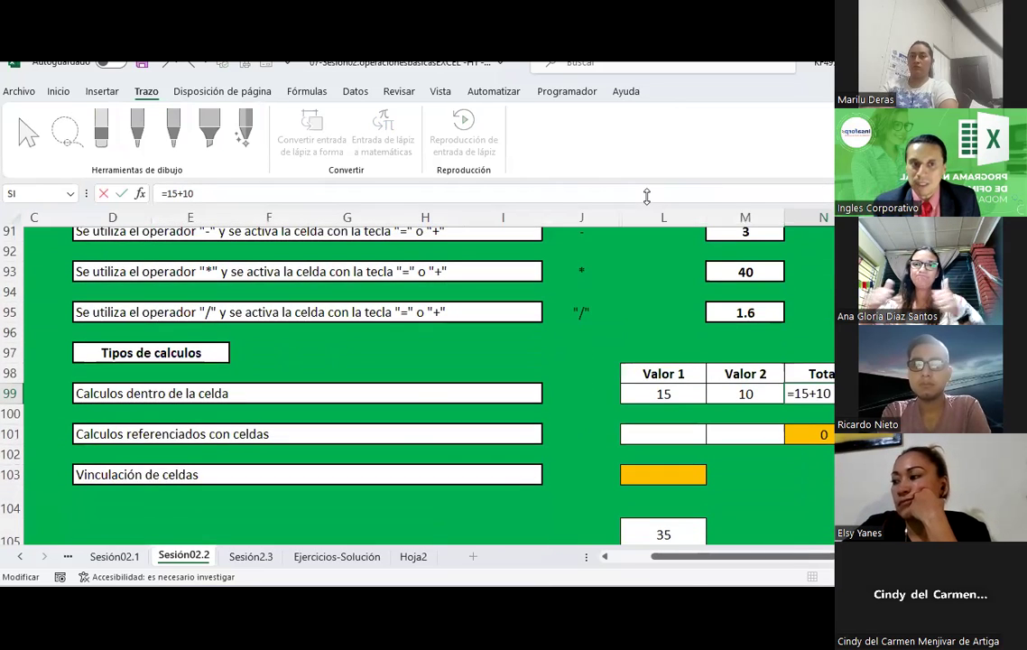
- Enter 15 in L101 and 5 in M101 of the referenced-cells row
left_click(893, 373)
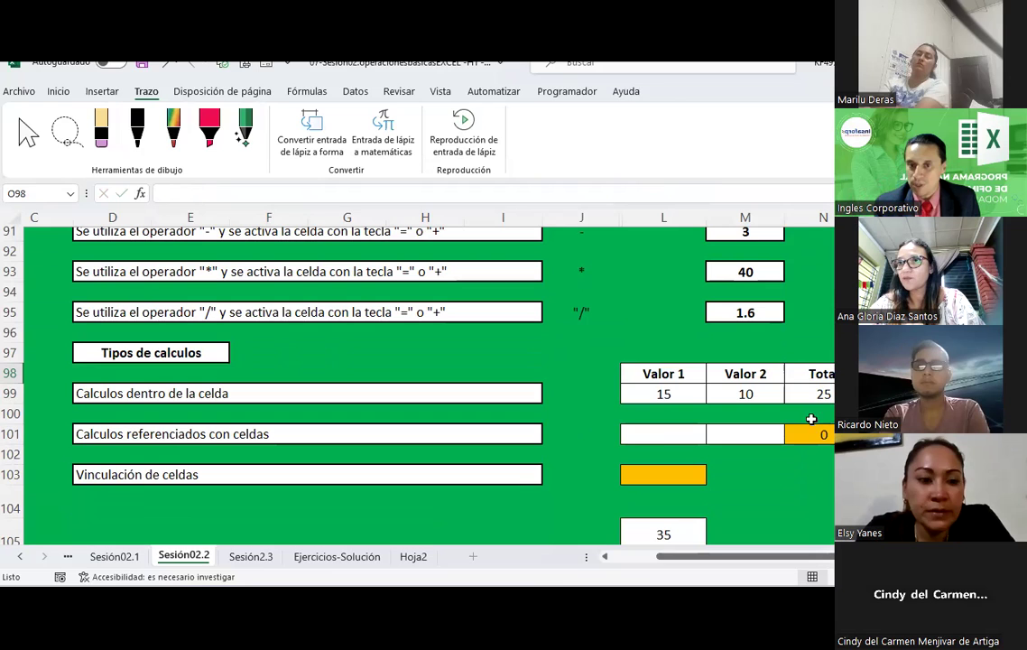
left_click(681, 441)
type("15")
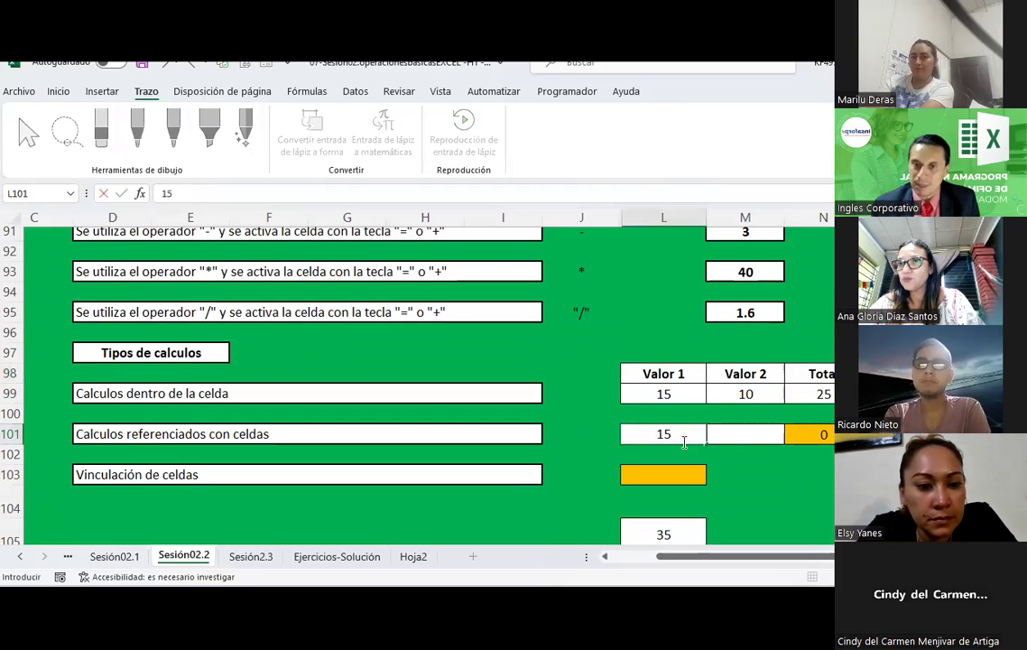
key("Tab")
type("5")
key("Tab")
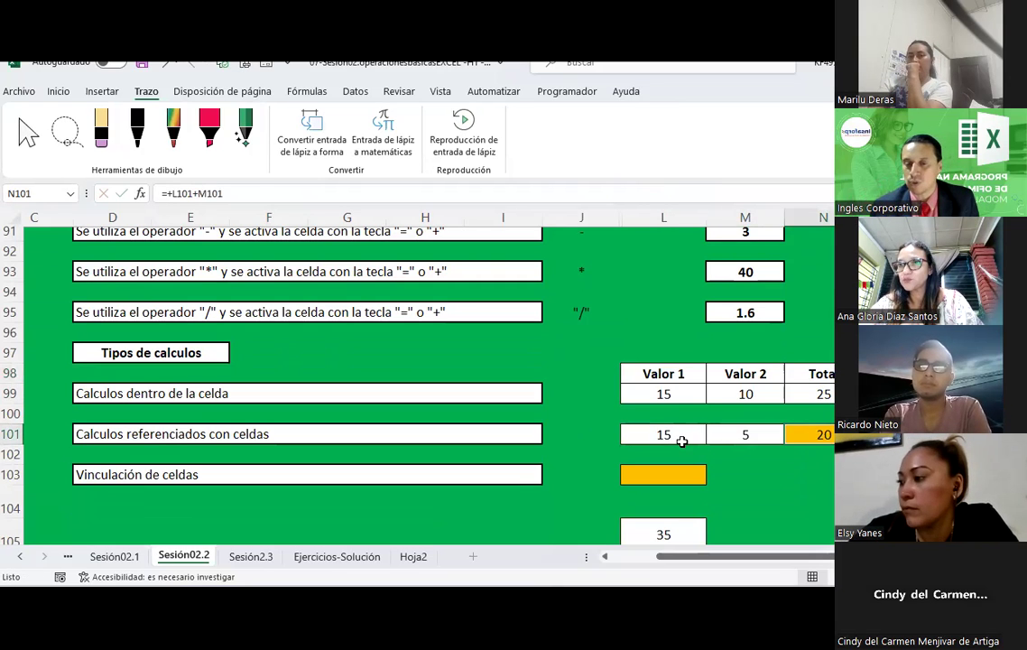
- Clear N101 and enter the formula =L101+M101 as its Total
key("Delete")
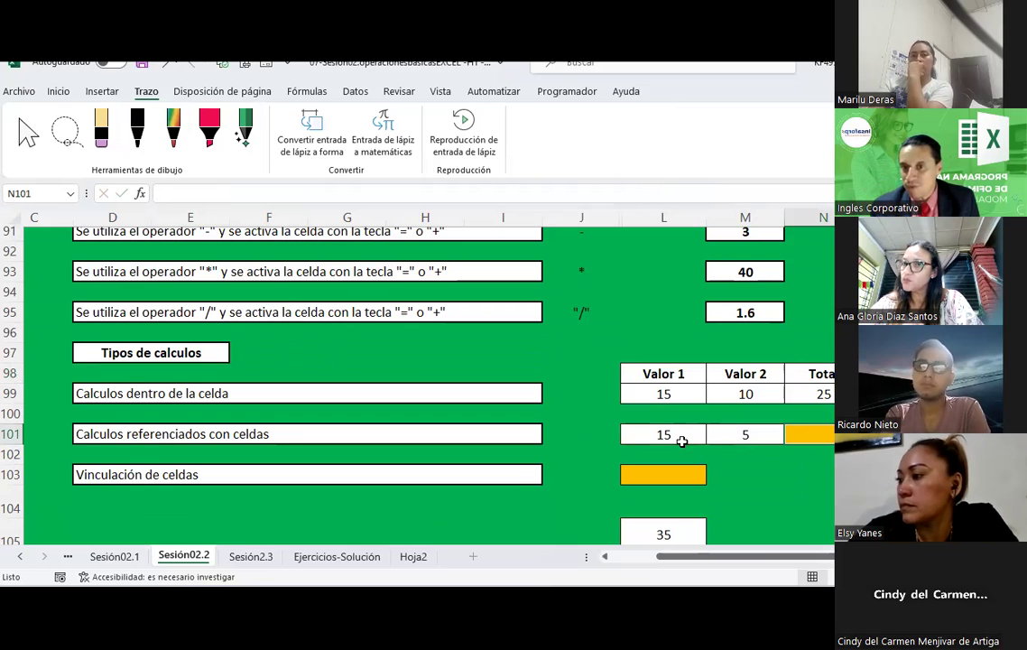
type("=")
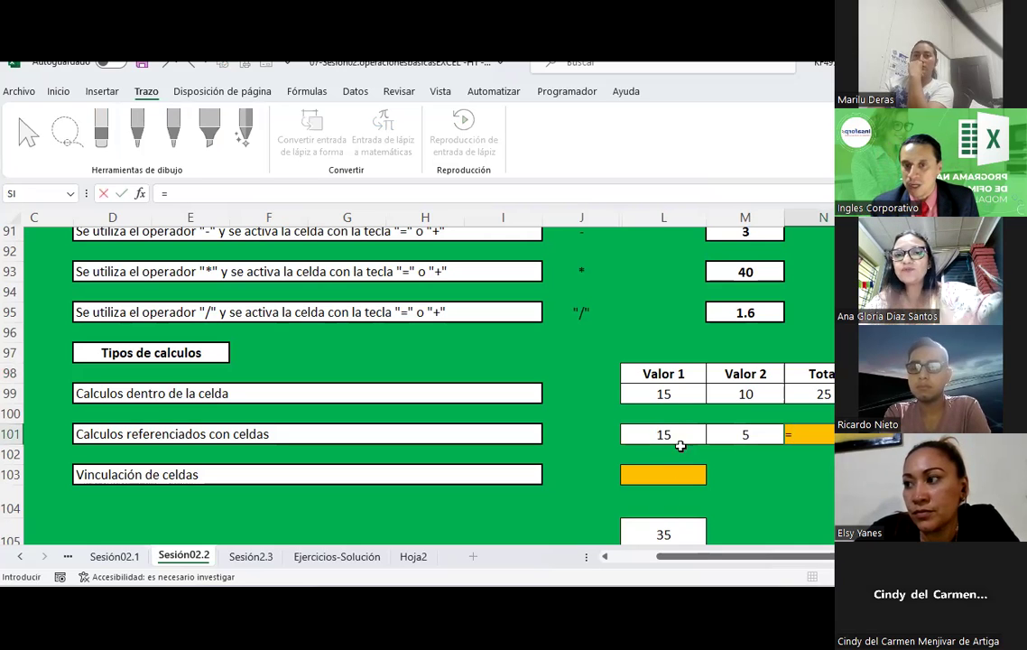
left_click(670, 432)
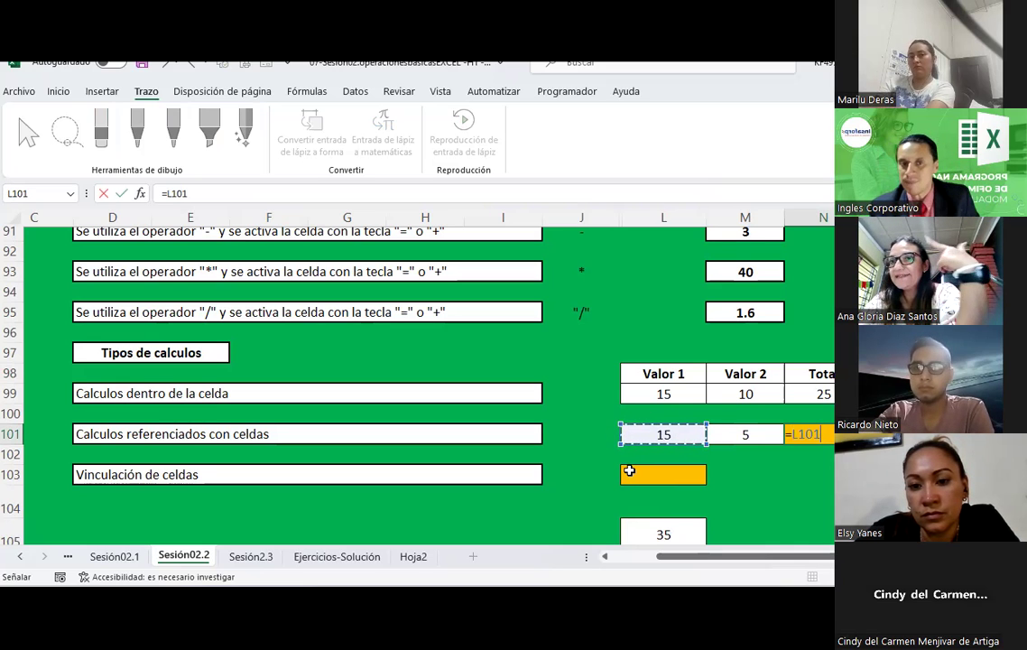
type("+")
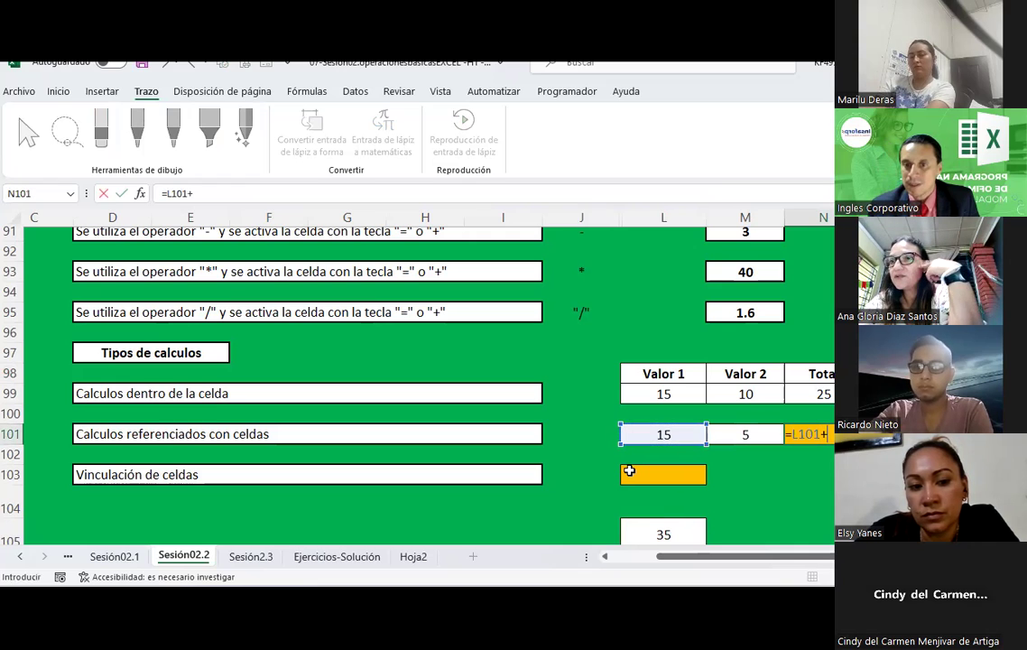
type("m")
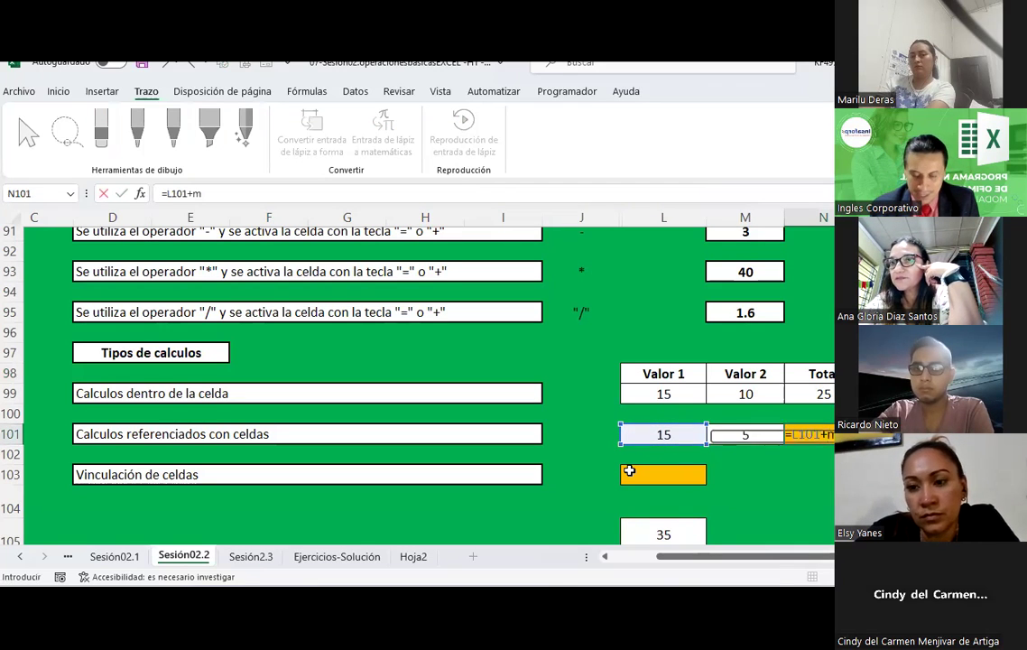
type("101")
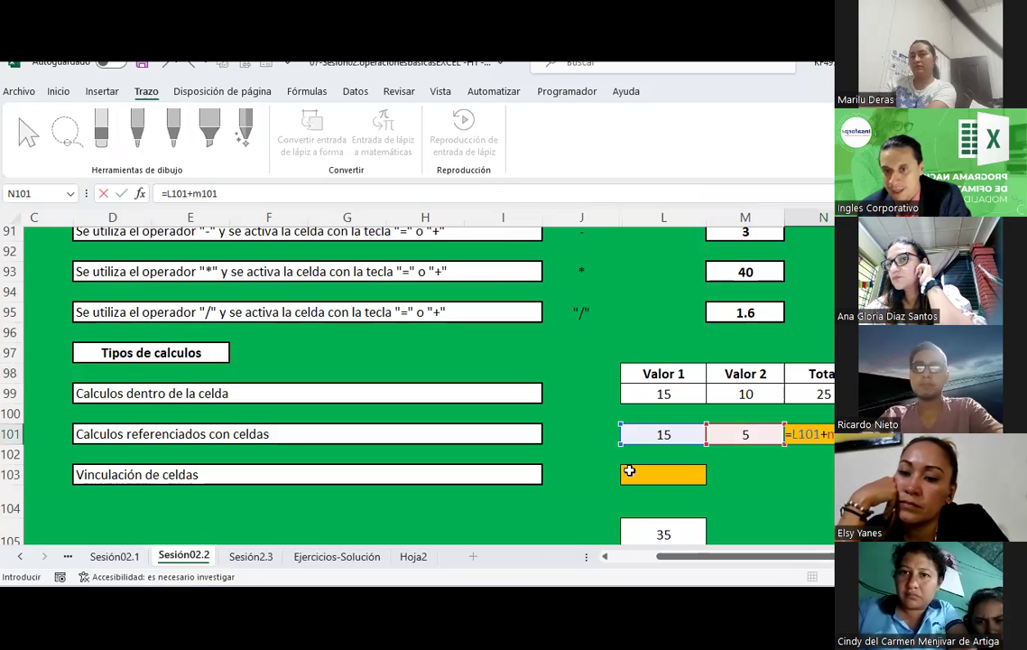
key("Return")
- Change Valor 2 in M101 to 10 so the =L101+M101 Total shows 25
key("Up")
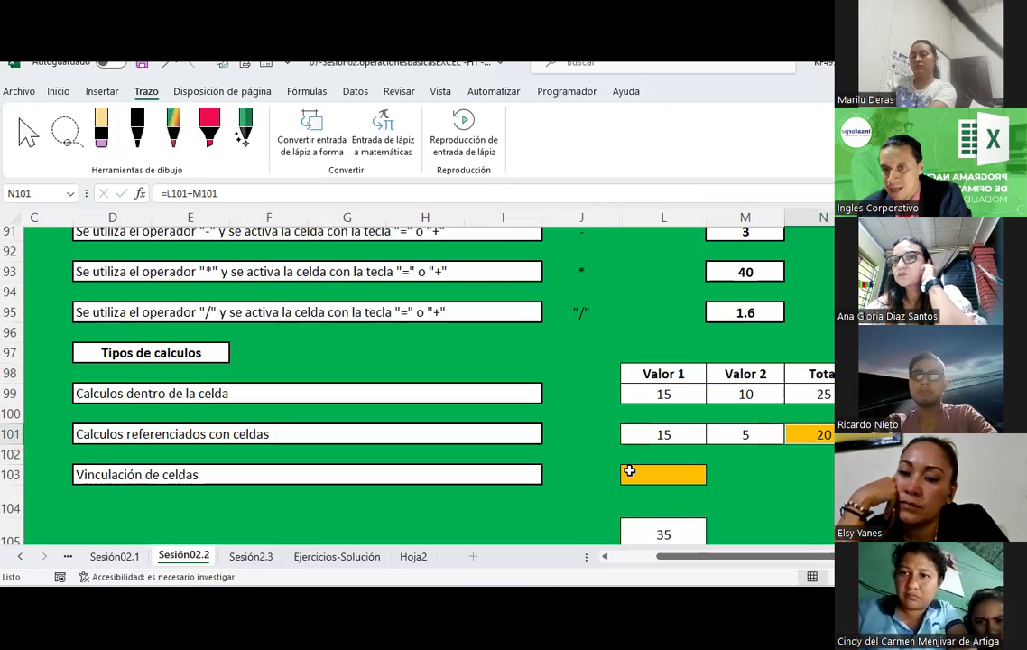
key("Left")
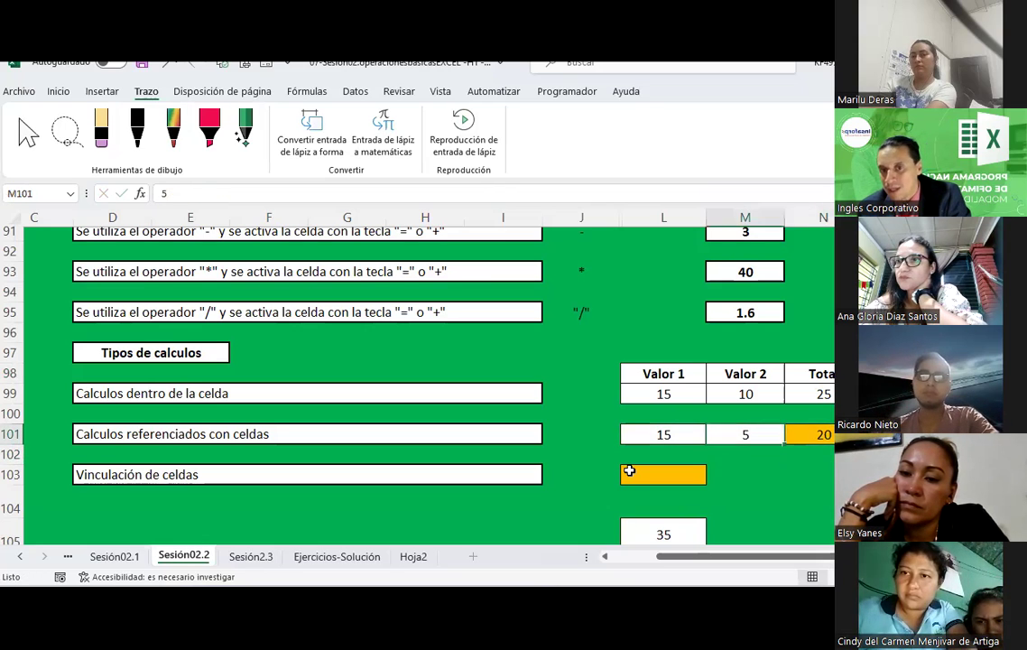
key("Left")
key("Left")
key("Right")
key("Right")
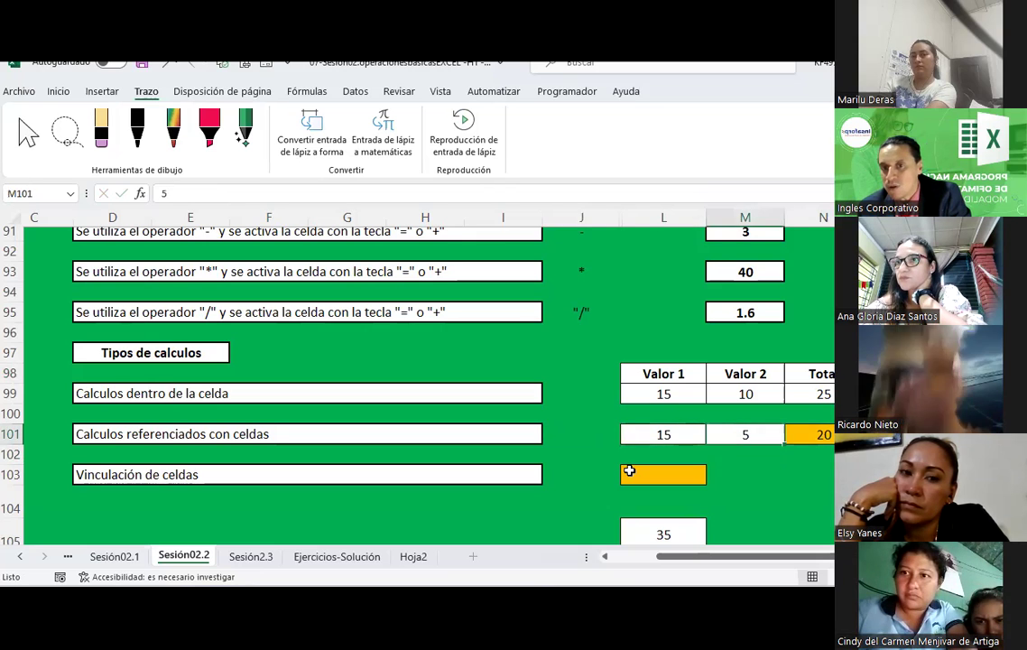
key("Right")
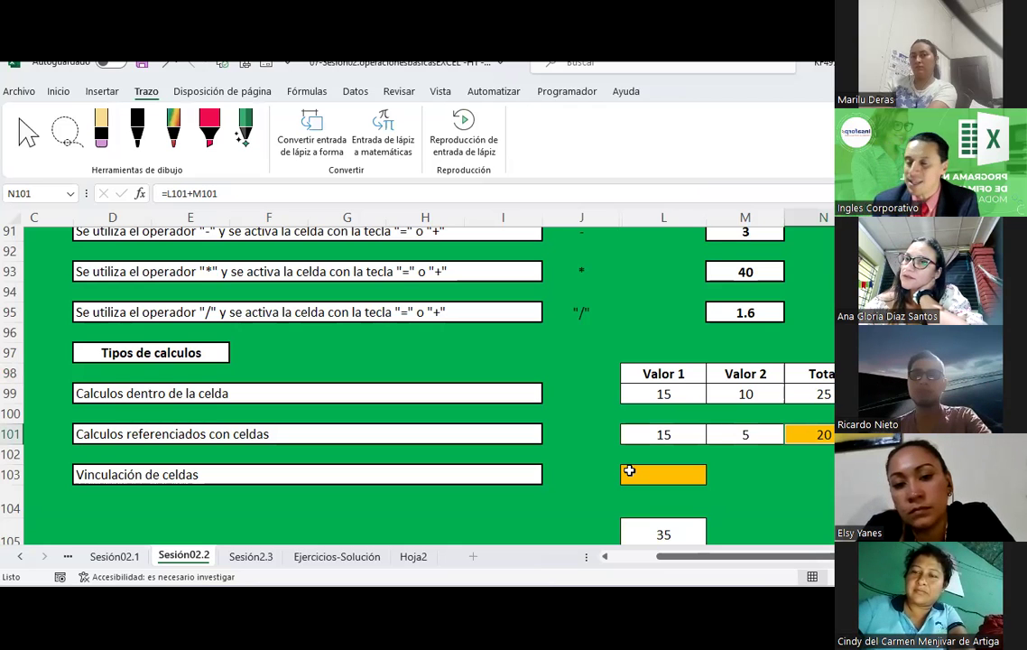
key("Left")
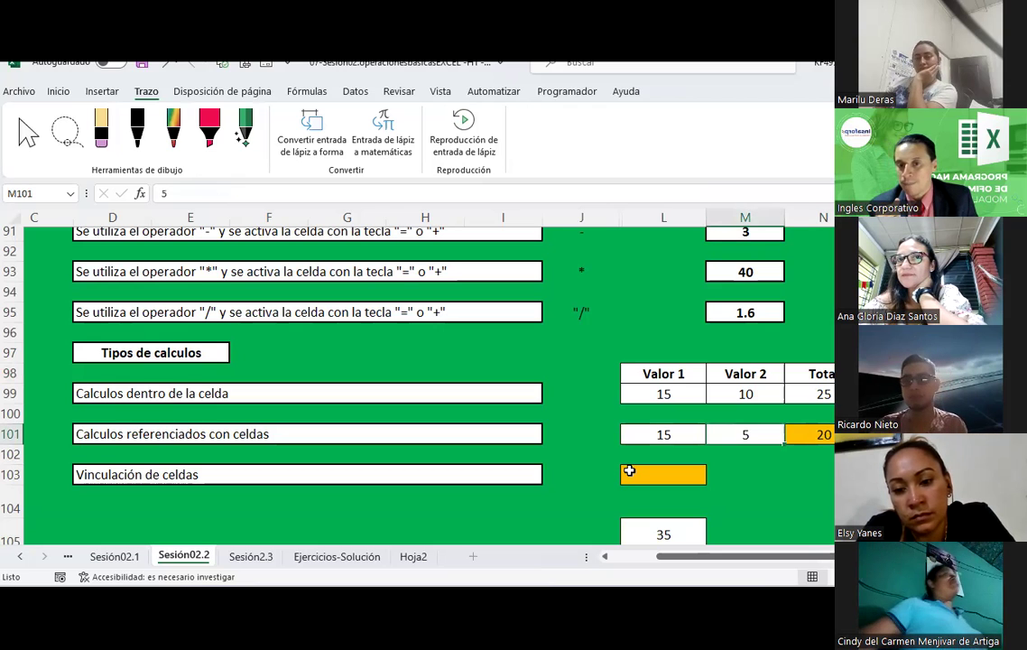
type("10")
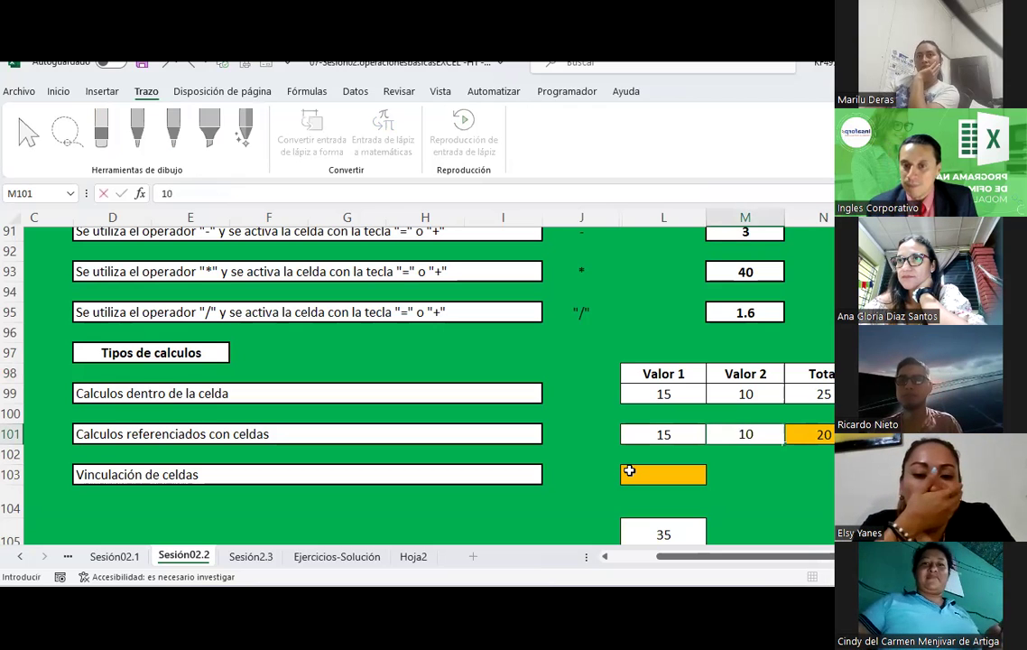
key("Tab")
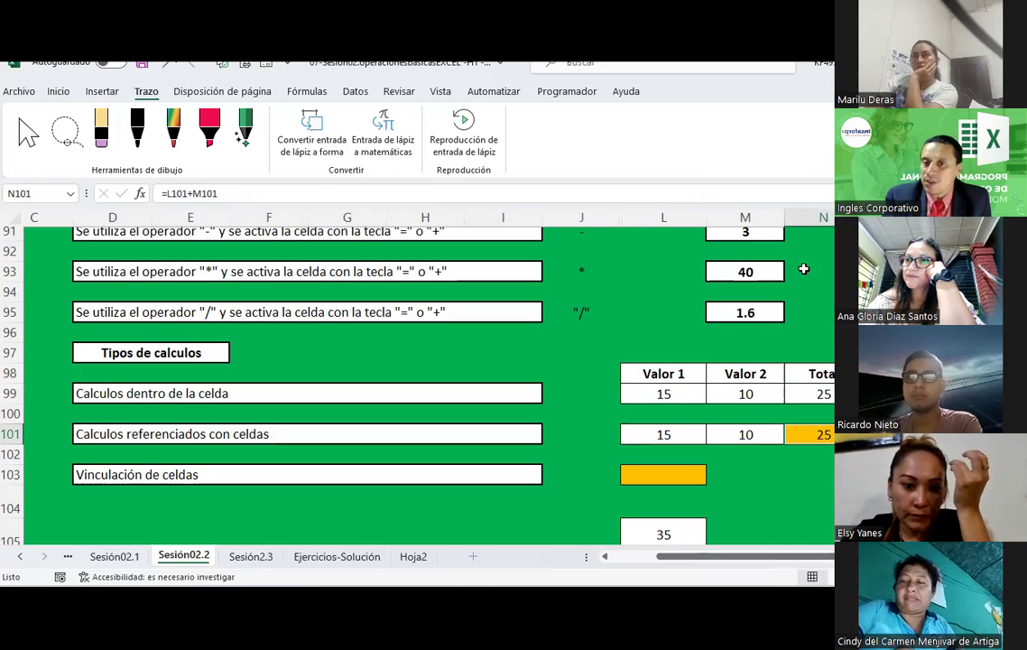
key("Down")
key("Down")
- Type the label 'L103' into cell L102 above the orange cell
scroll(675, 442, "down", 1)
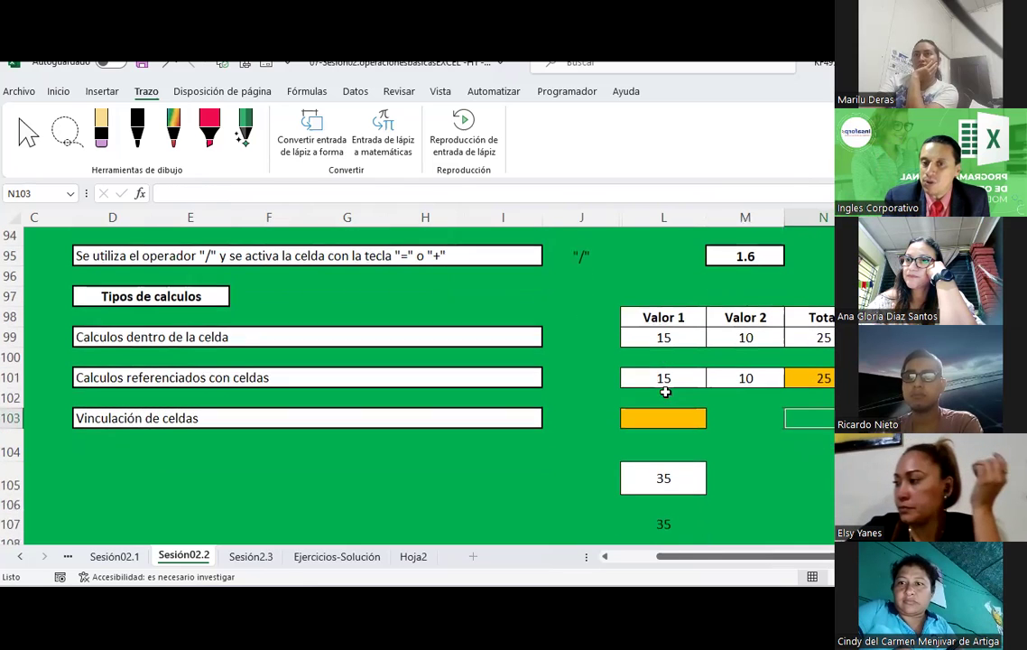
left_click(666, 416)
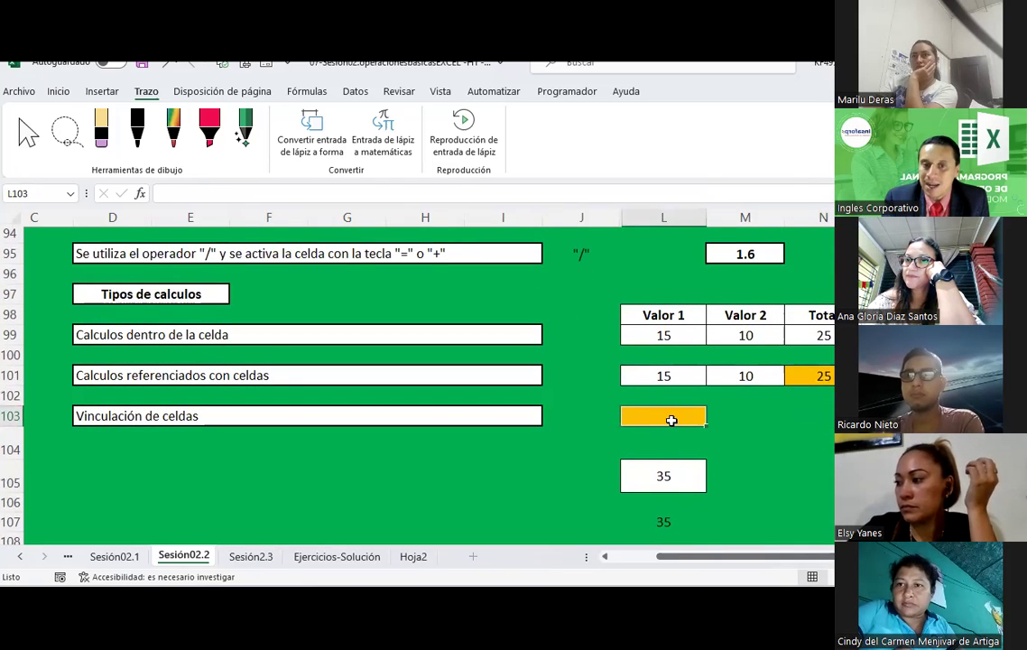
left_click(663, 396)
type("l")
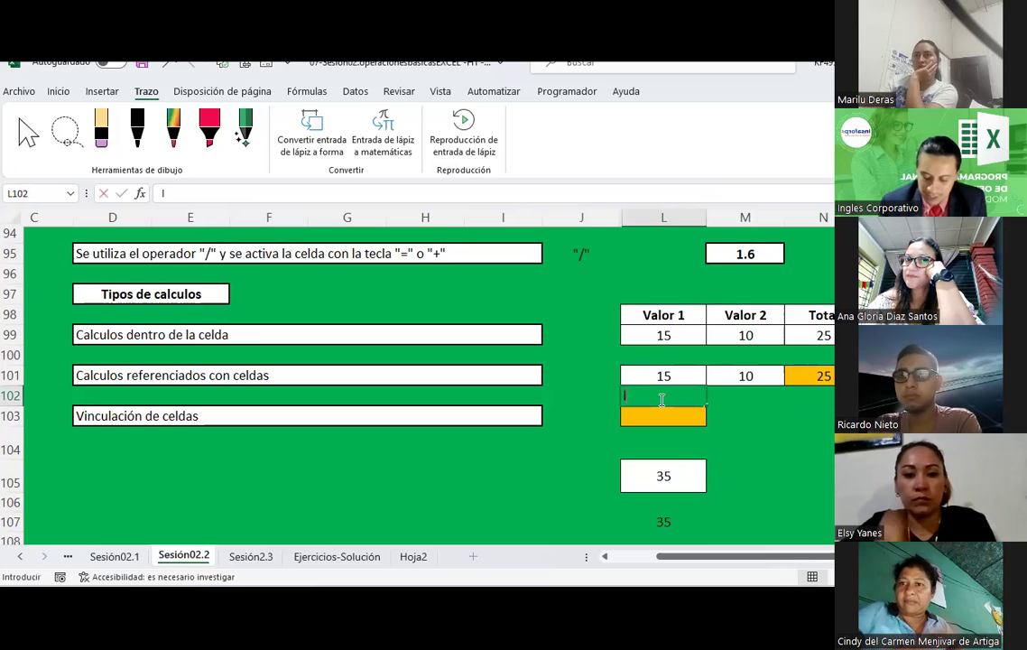
type("103")
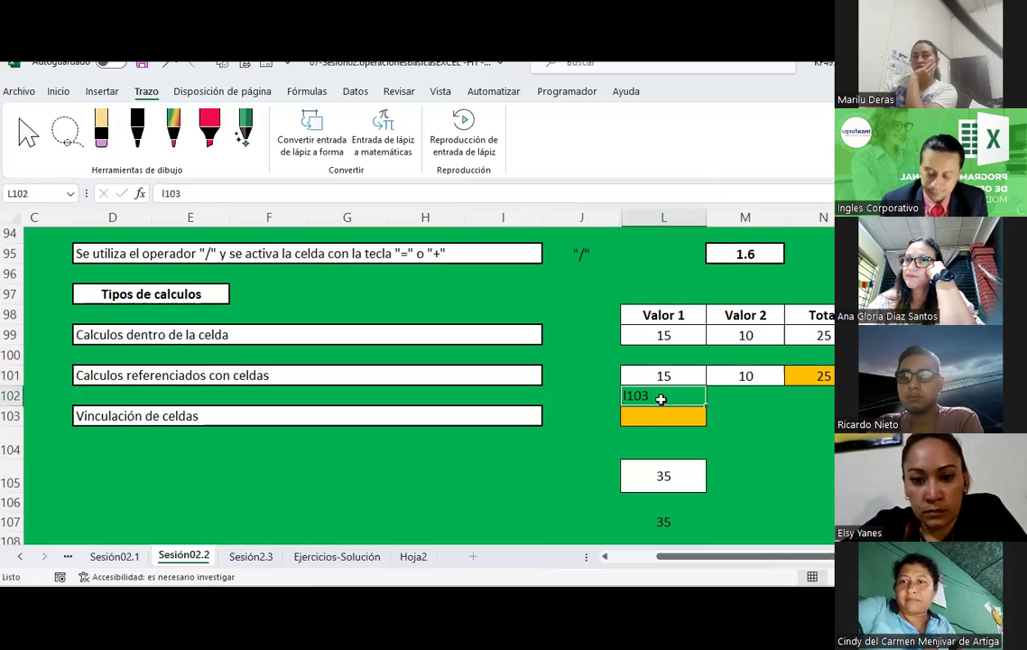
type("L03")
key("Return")
scroll(660, 397, "up", 2)
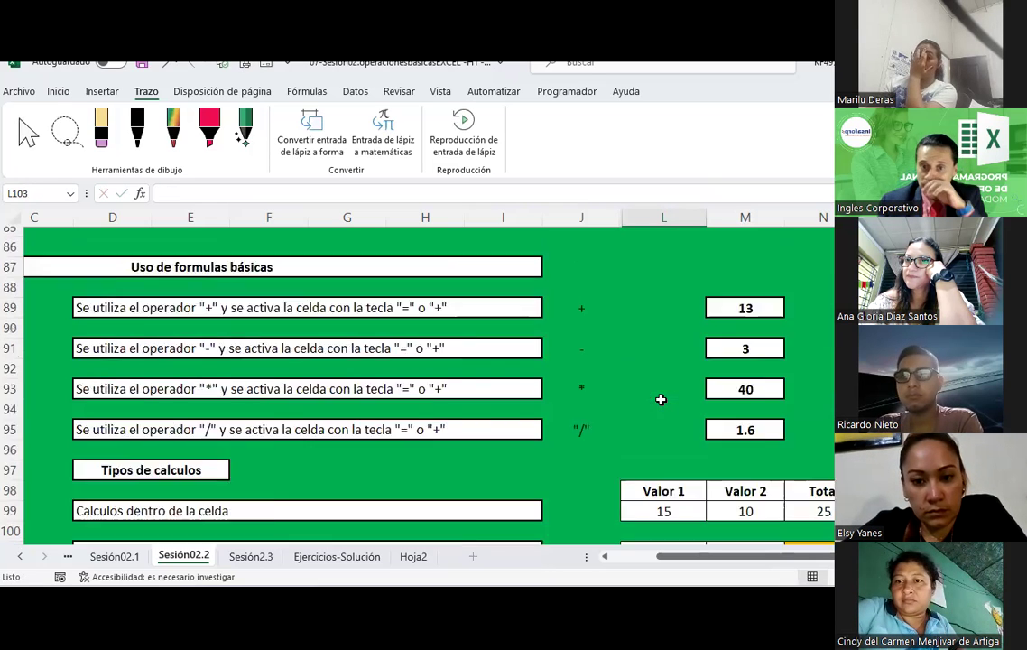
scroll(660, 397, "up", 4)
left_click(661, 400)
scroll(615, 374, "down", 8)
- Center the L103 label in L102 using the Inicio alignment options
left_click(648, 283)
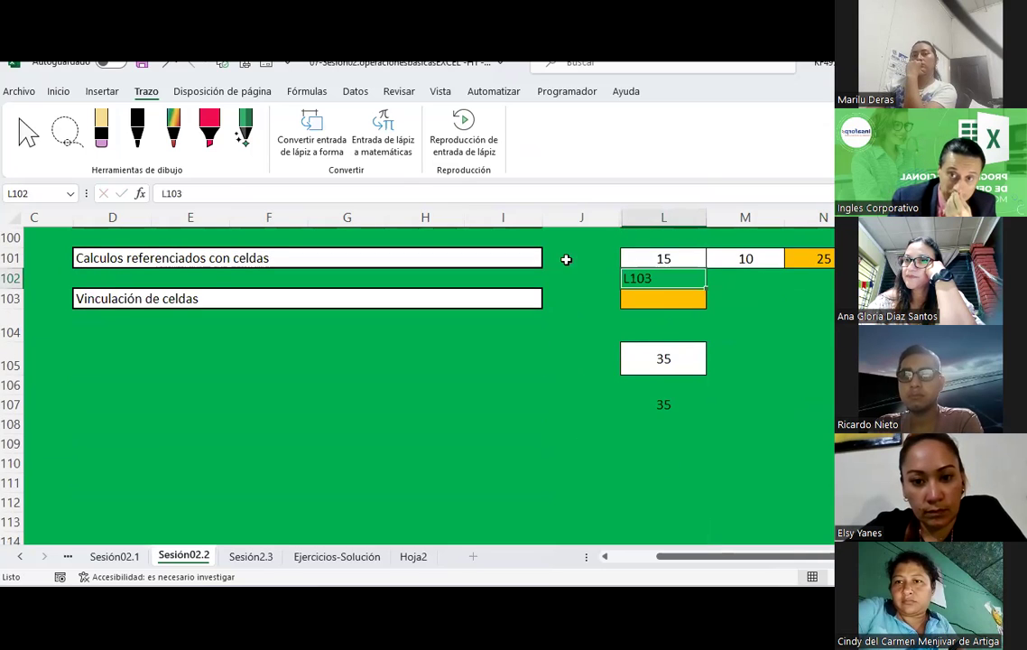
left_click(58, 91)
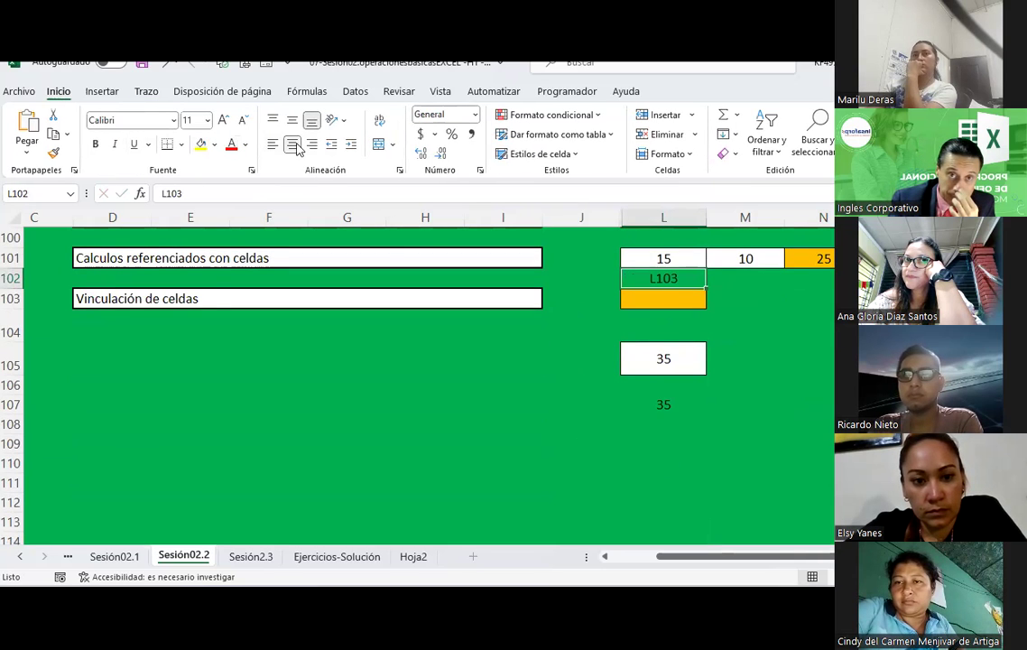
scroll(698, 347, "up", 2)
left_click(788, 414)
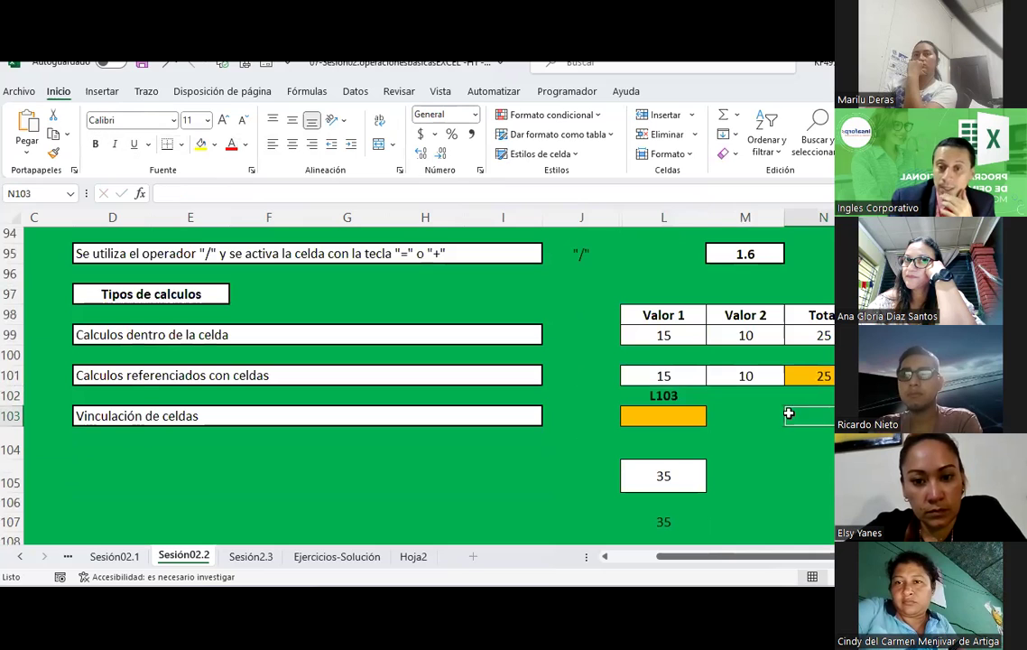
left_click(677, 417)
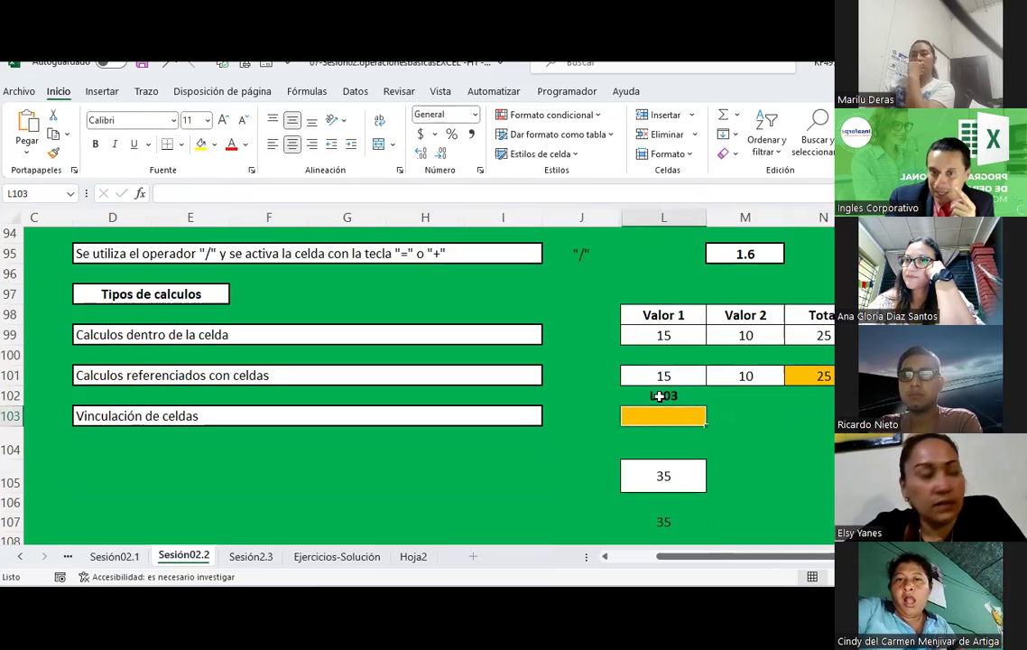
left_click(659, 396)
left_click(102, 92)
- Draw a black-pen ink arrow from the label to L103, then begin a formula in L103
left_click(145, 91)
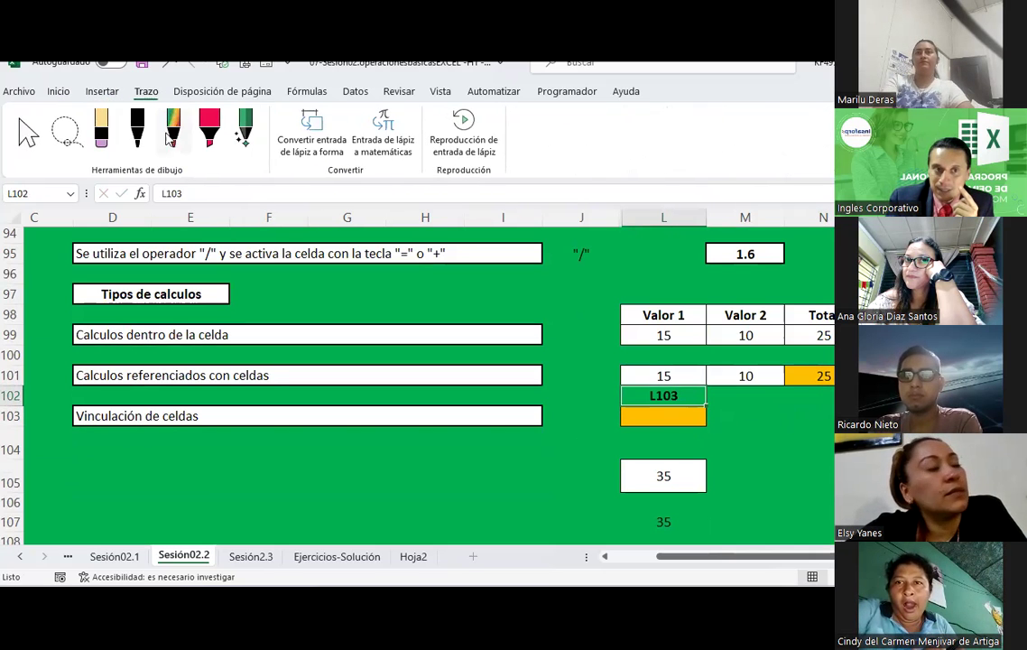
left_click(137, 126)
mouse_move(686, 396)
left_mouse_down()
mouse_move(701, 396)
mouse_move(713, 420)
left_mouse_up()
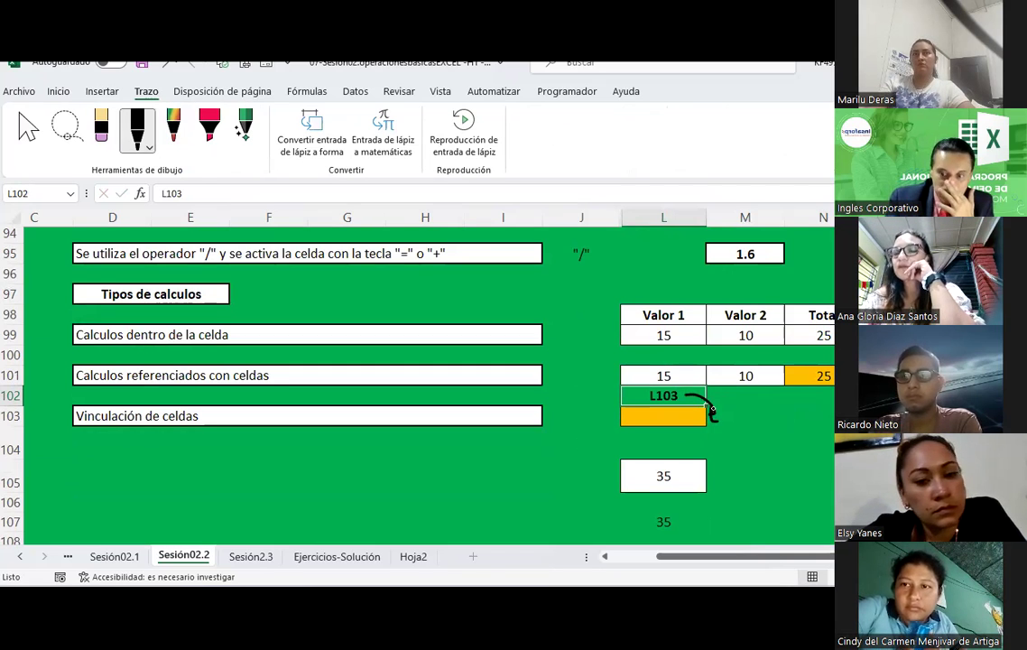
key("Escape")
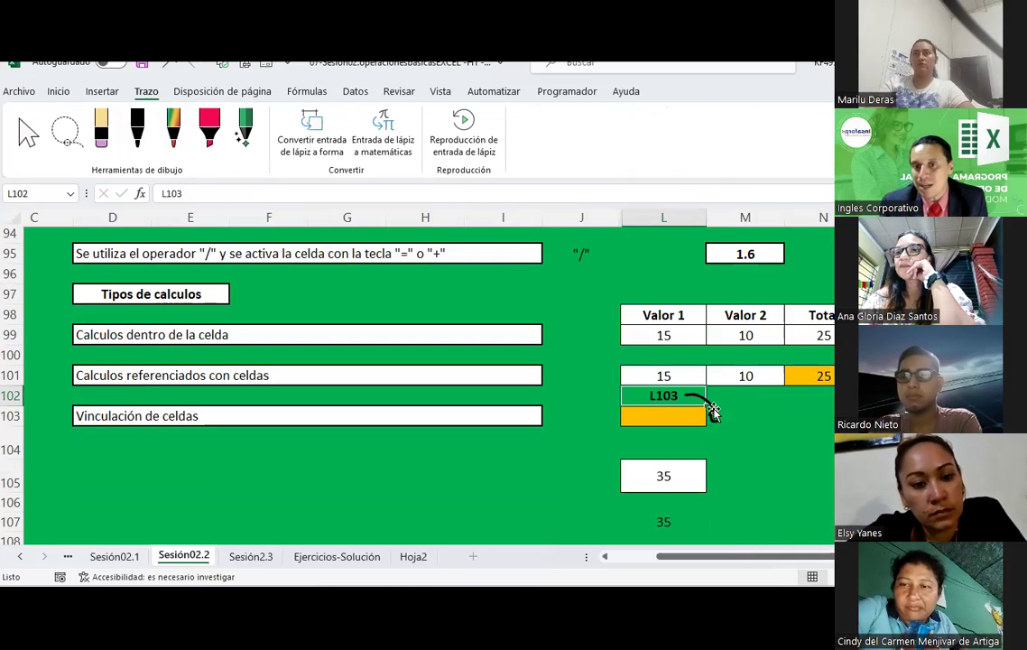
left_click(823, 375)
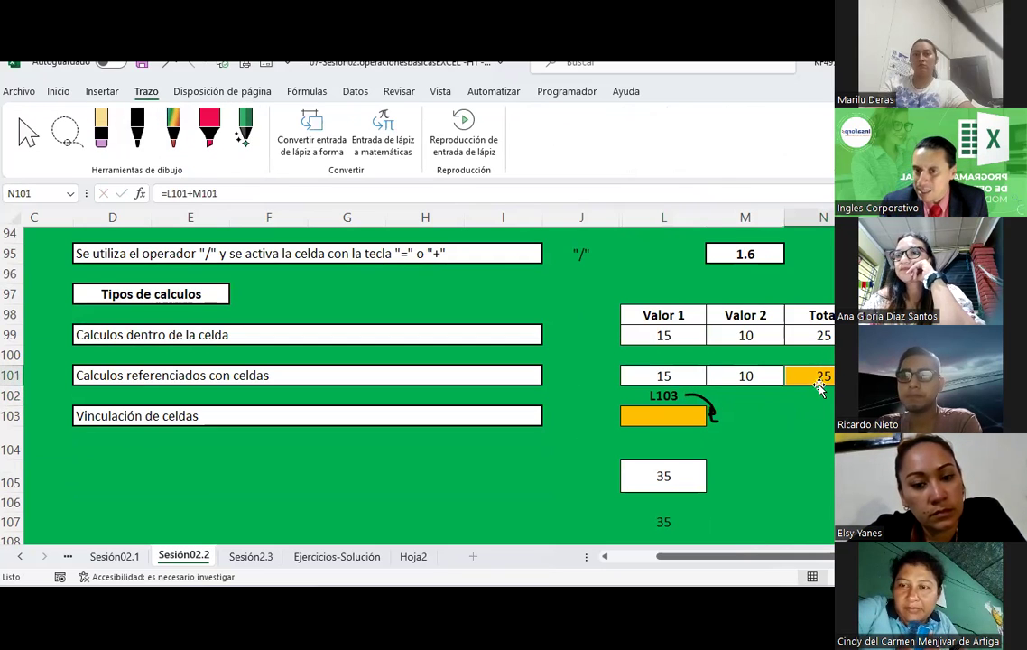
left_click(677, 420)
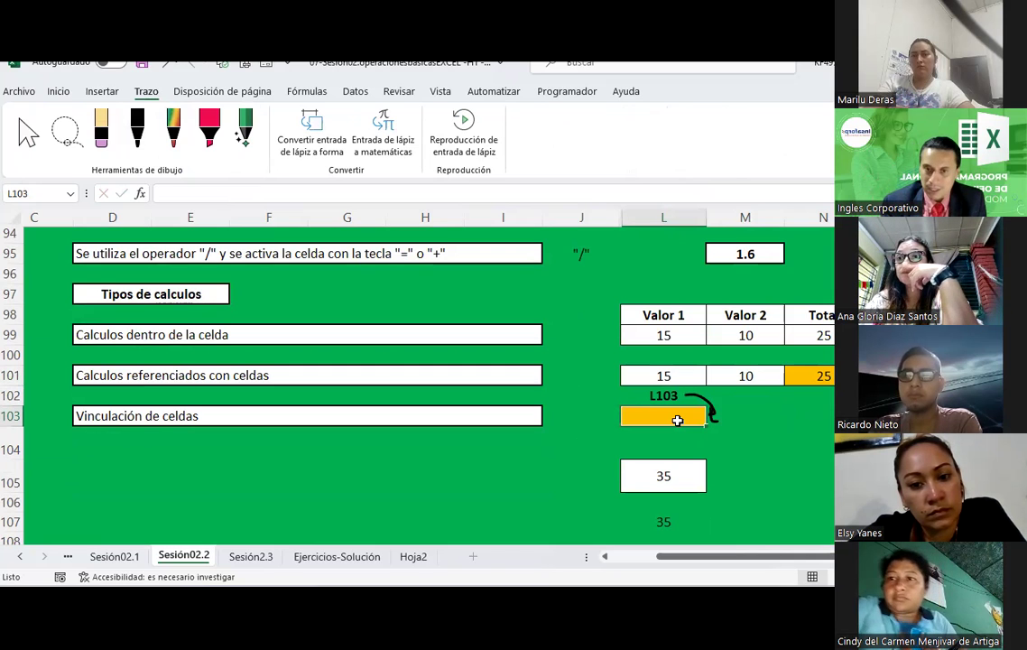
type("=")
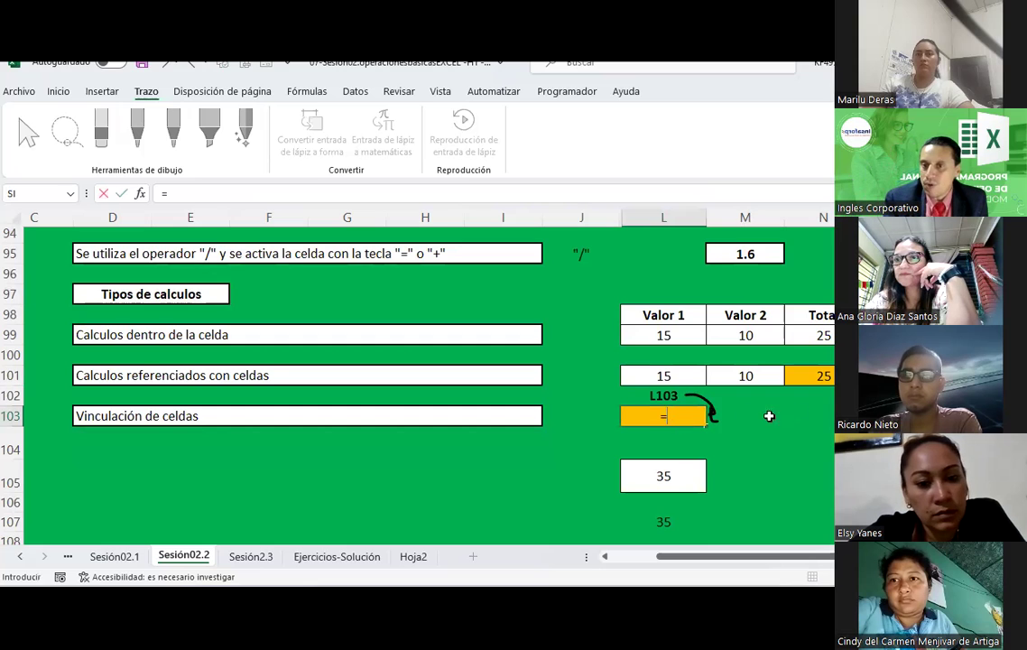
- Link L103 to the Total with =N101 and trace its reference back
left_click(820, 375)
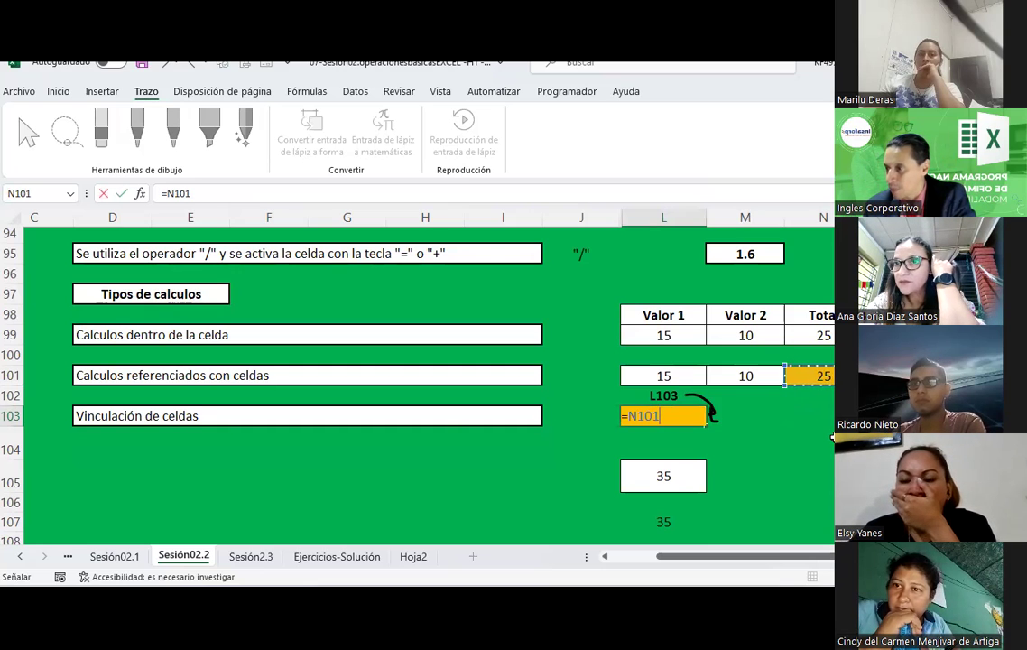
key("Return")
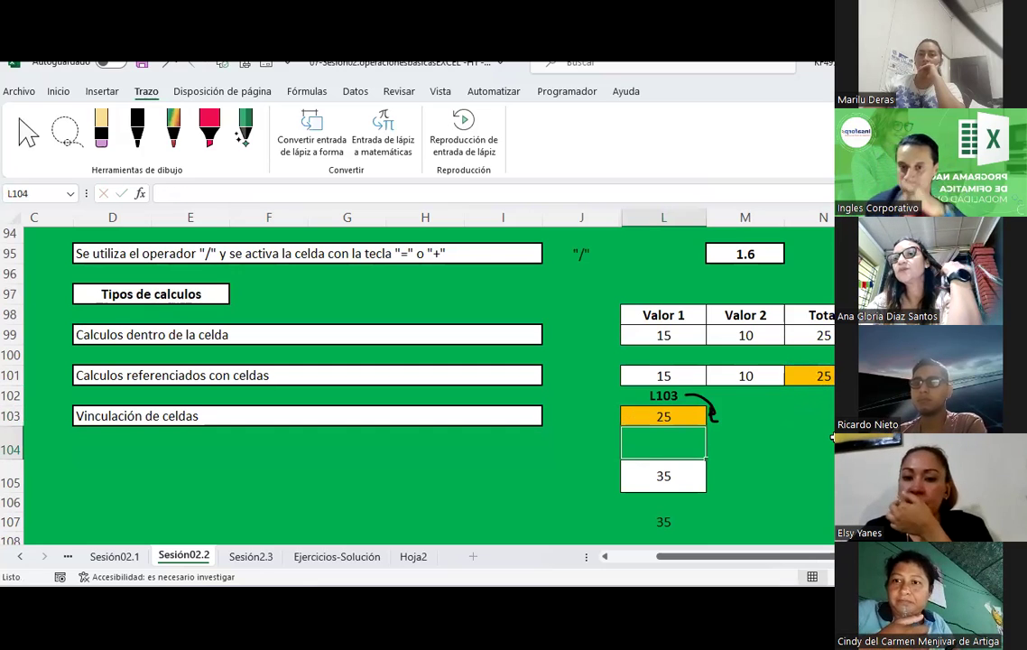
left_click(678, 414)
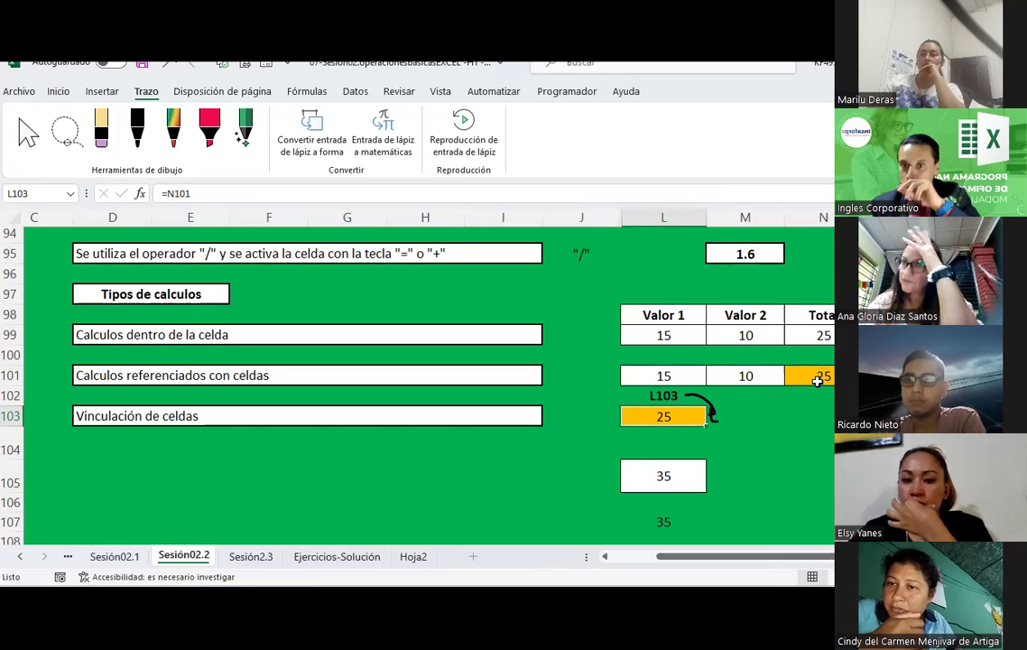
key("ctrl+bracketleft")
left_click(674, 414)
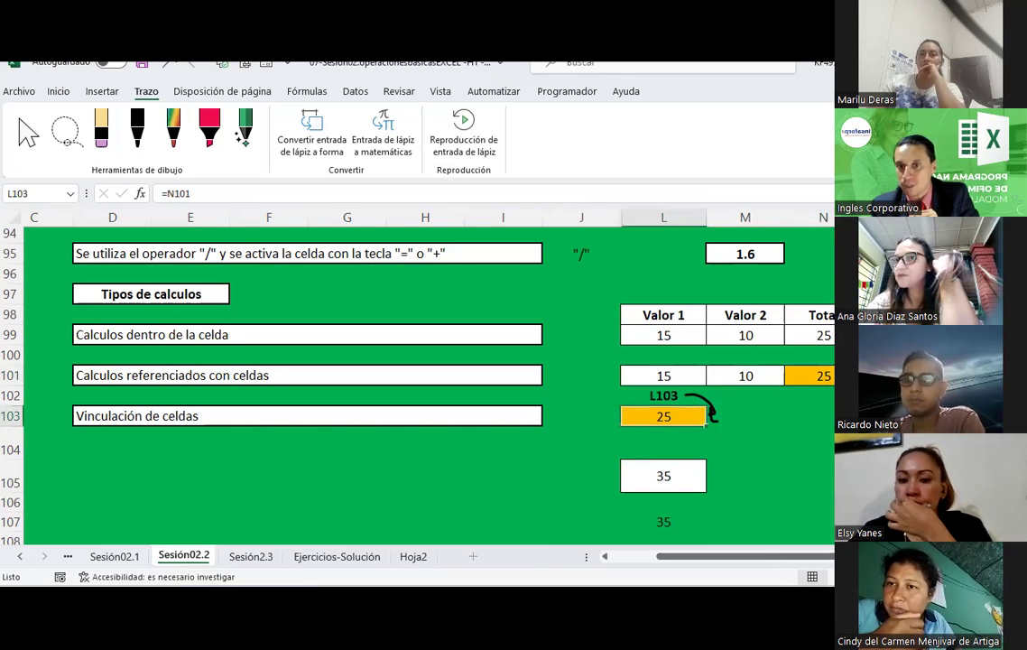
- Change Valor 1 in L101 to 18 so both totals read 28
left_click(685, 380)
type("1")
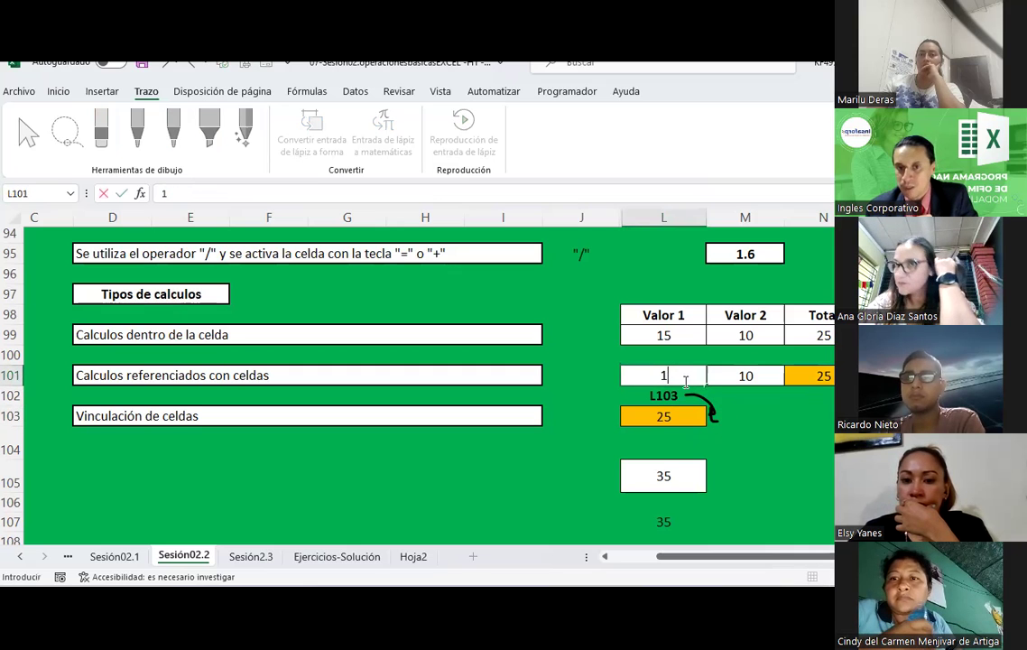
key("Return")
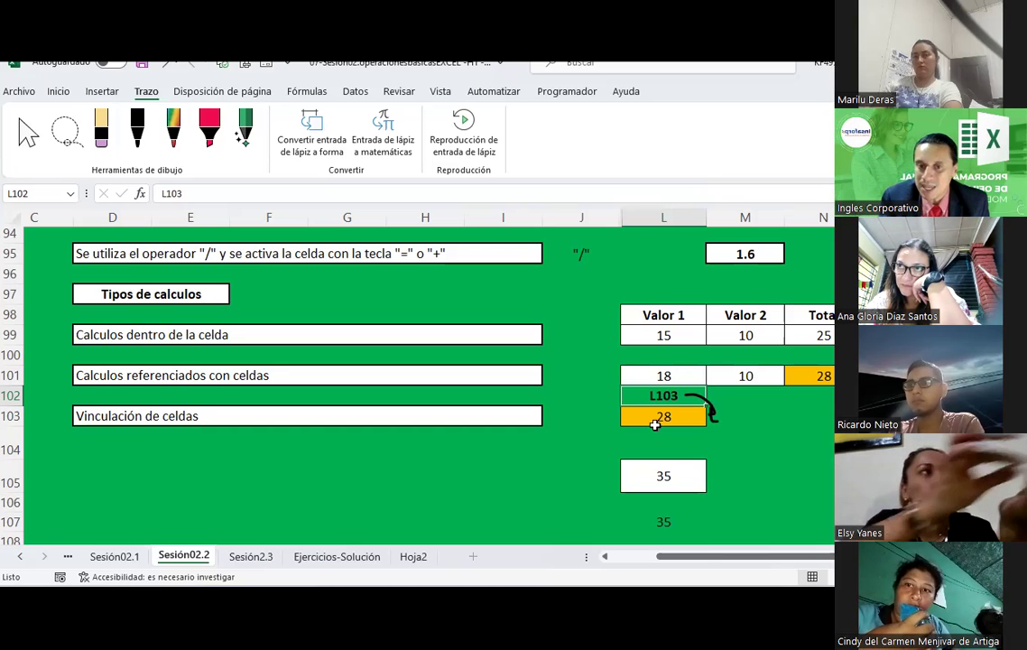
- Fill cell L105, showing 35, with orange from the Inicio Fill Color menu
left_click(665, 475)
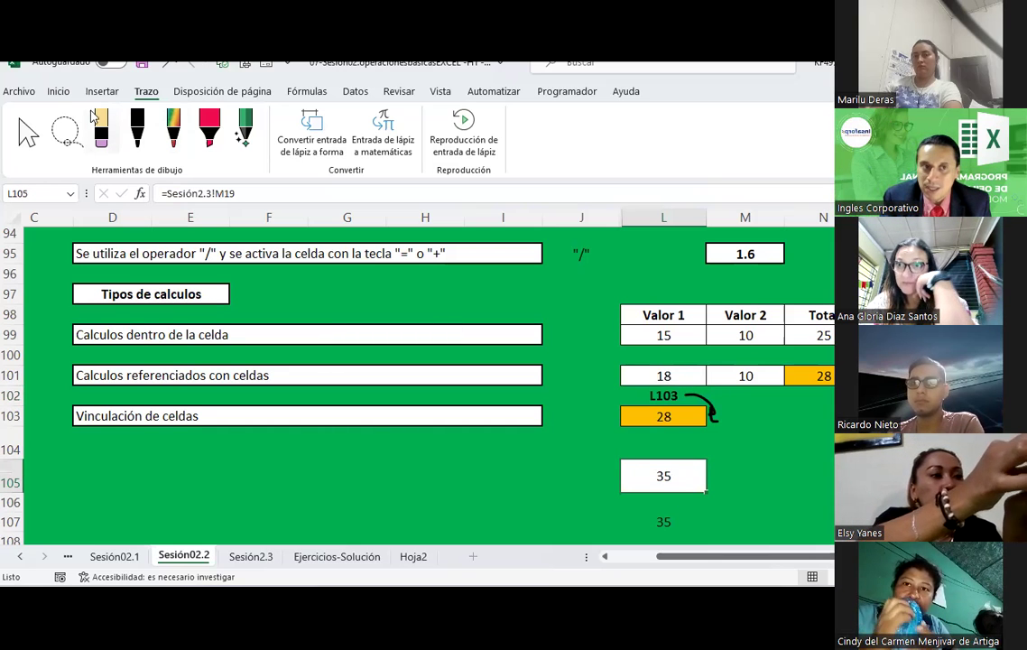
left_click(58, 91)
left_click(217, 145)
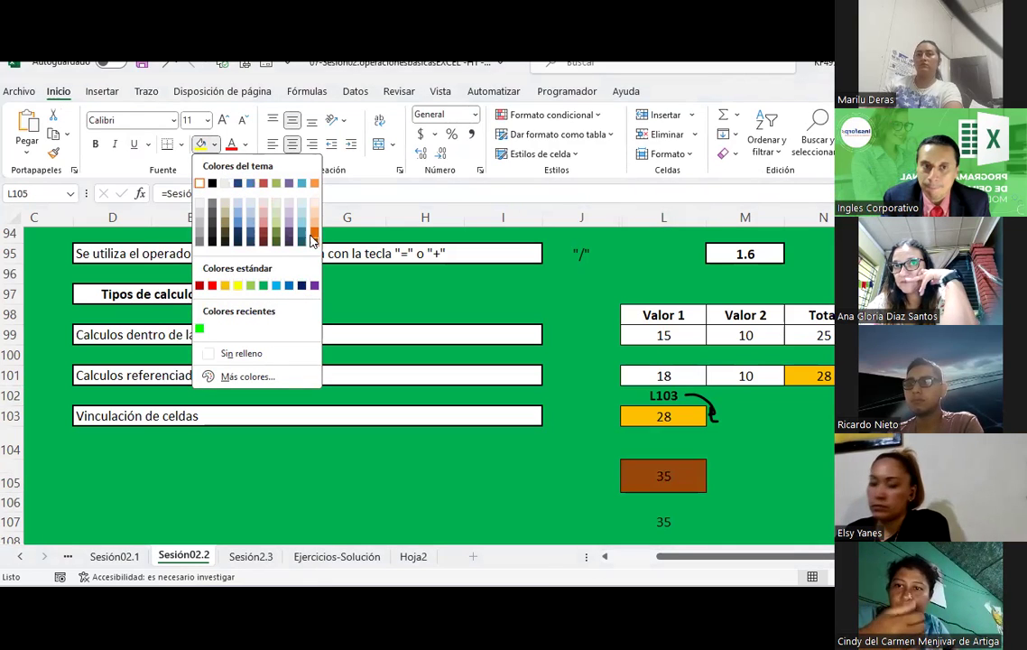
left_click(314, 229)
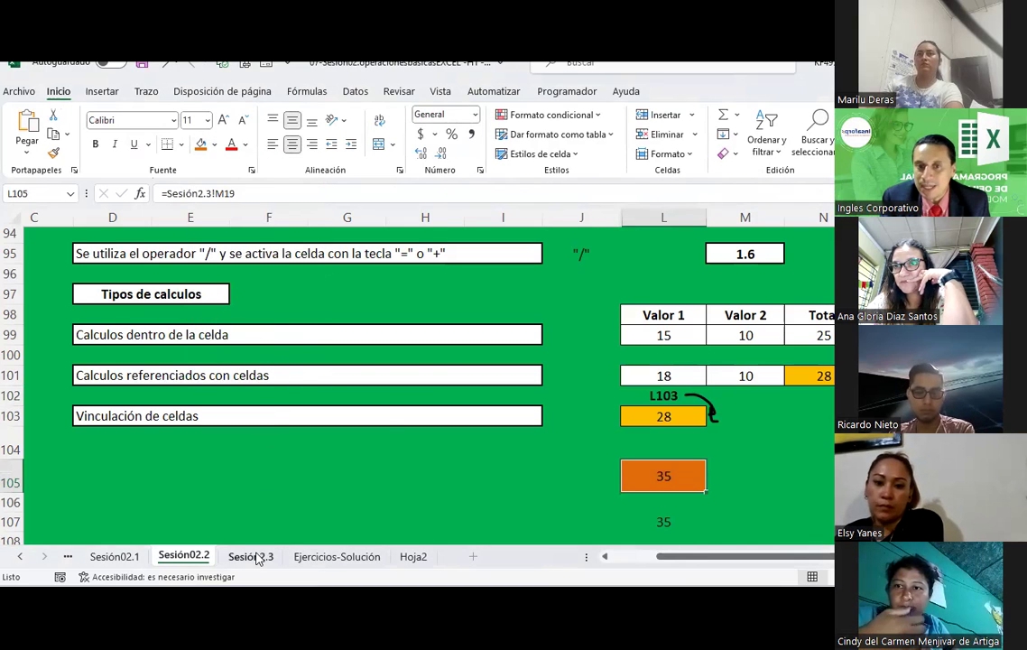
left_click(258, 557)
scroll(688, 493, "up", 1)
scroll(774, 449, "up", 3)
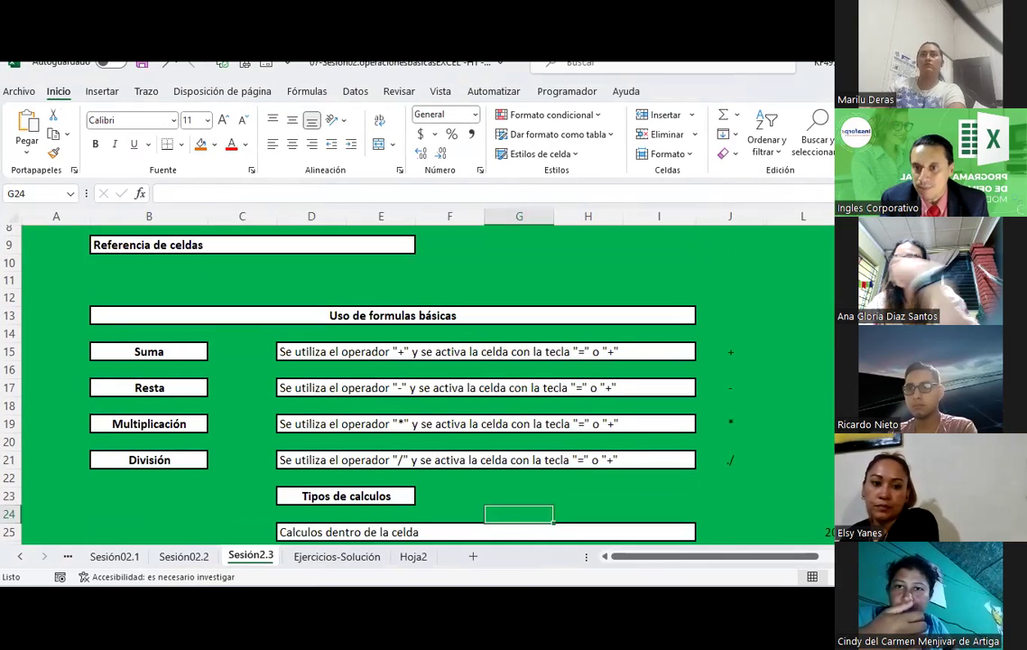
left_click(874, 423)
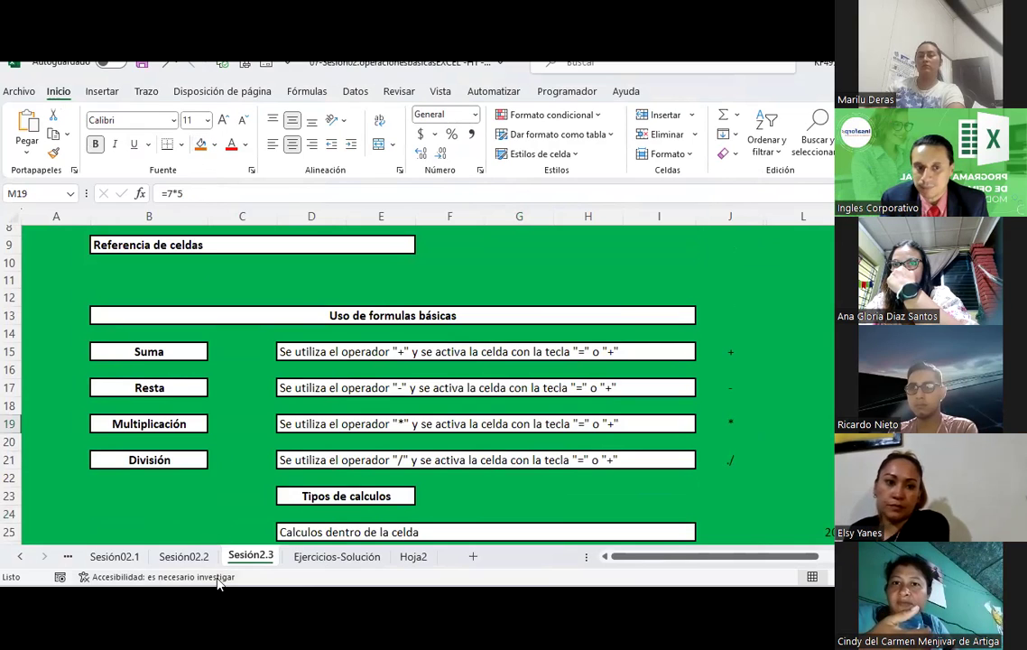
left_click(185, 557)
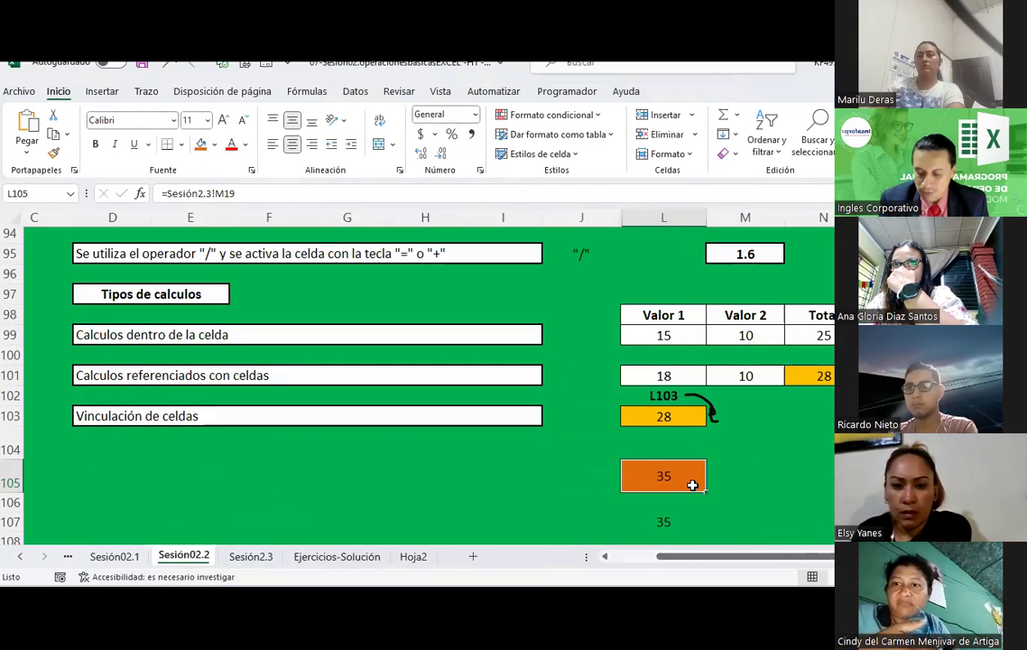
key("Delete")
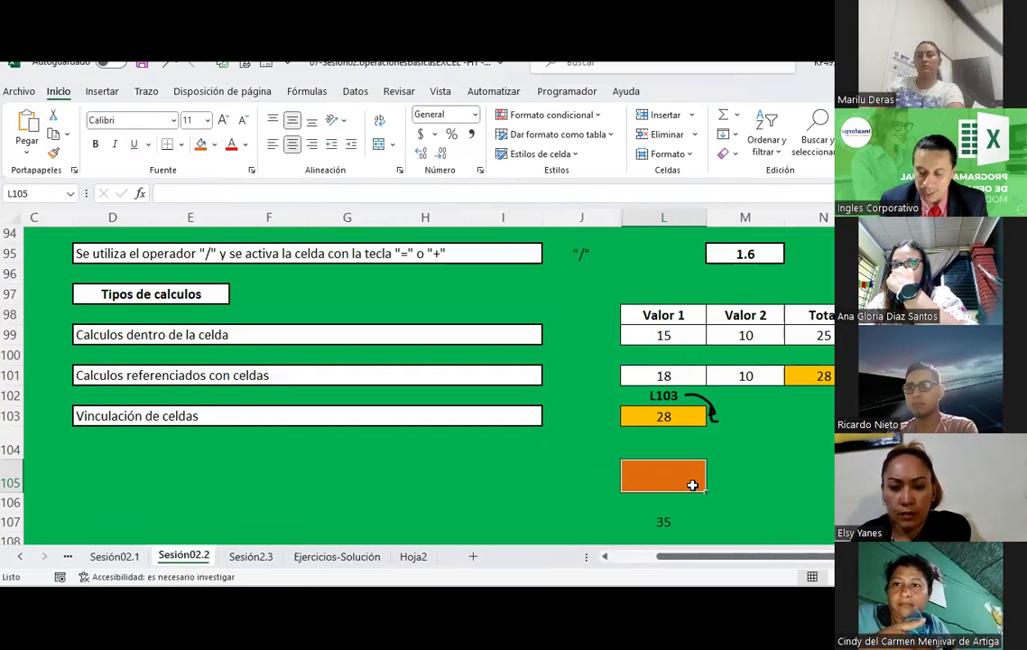
type("=")
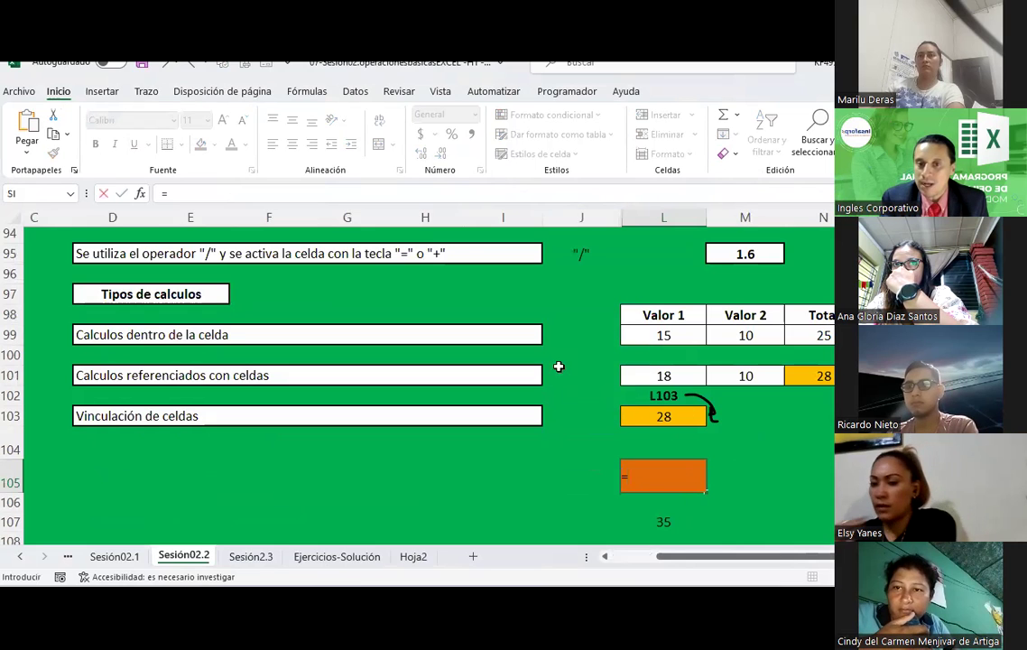
left_click(257, 559)
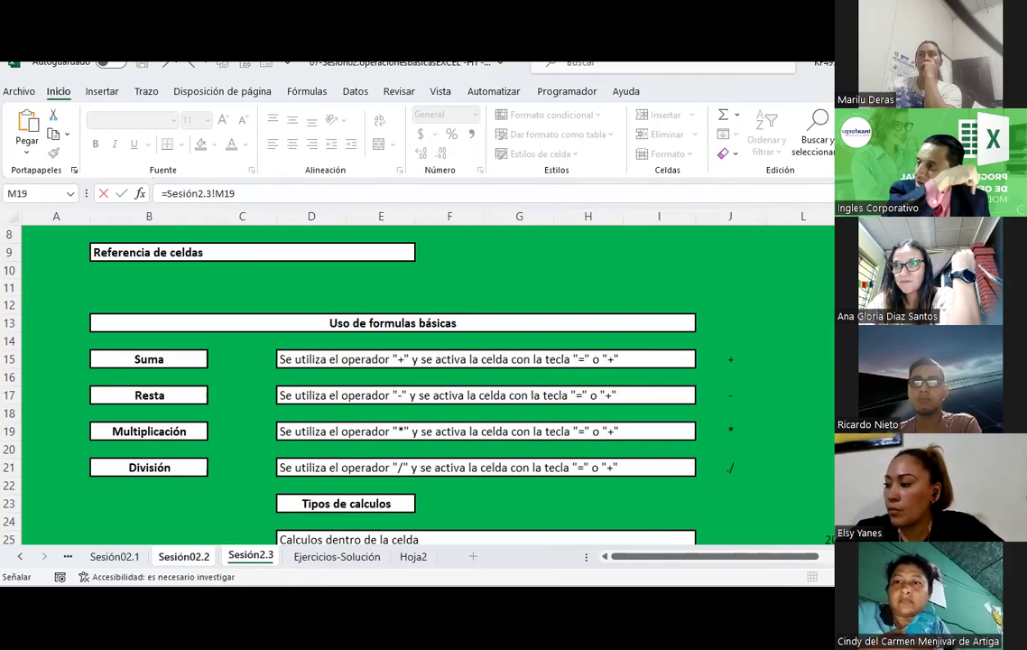
key("Return")
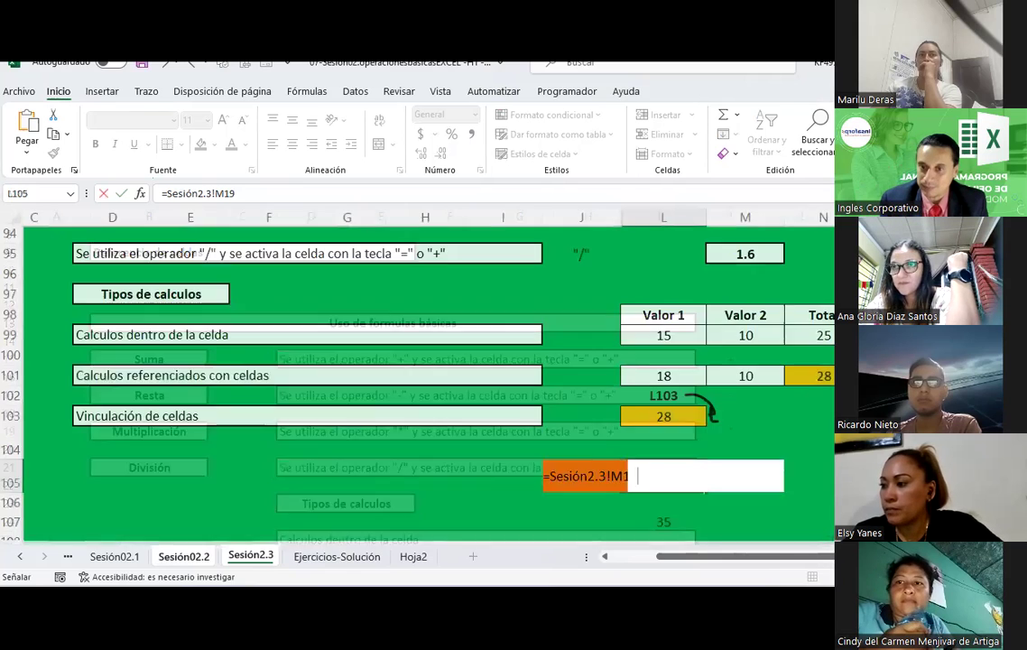
left_click(658, 465)
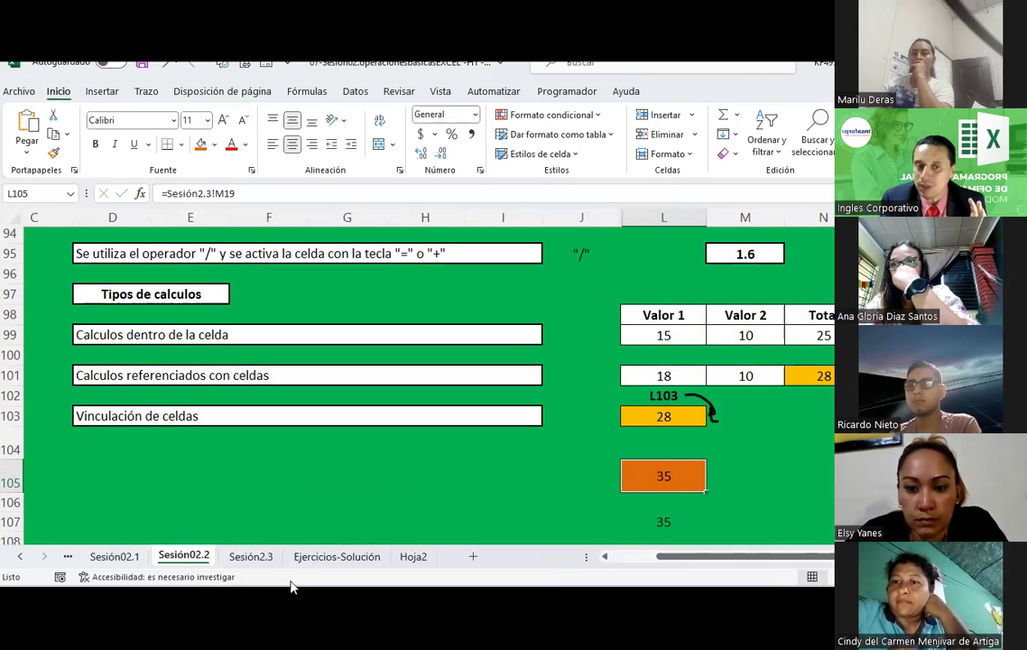
left_click(250, 557)
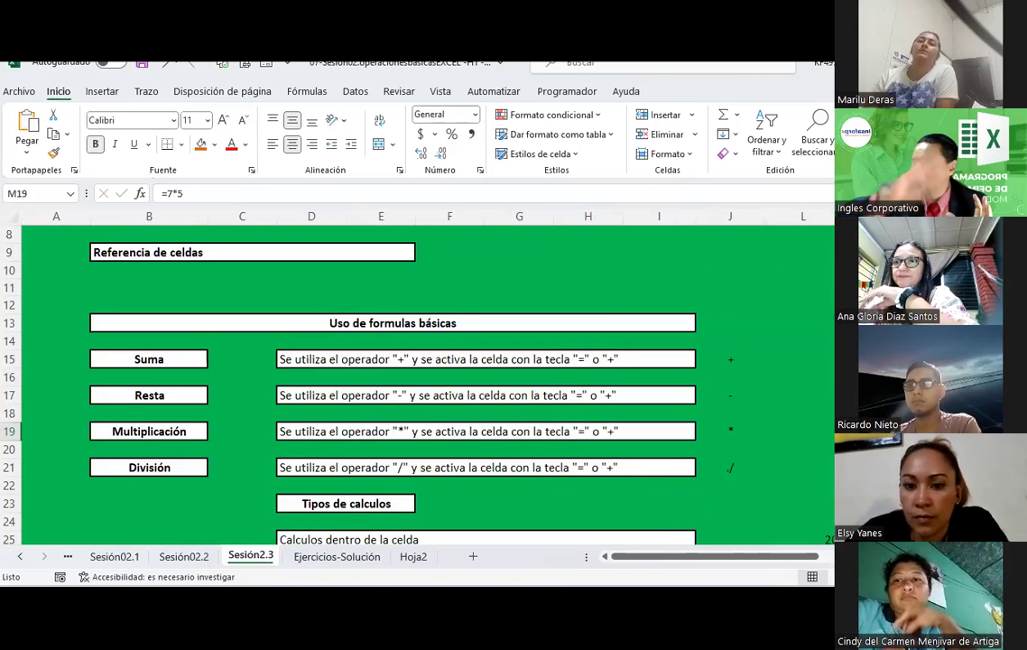
left_click(214, 561)
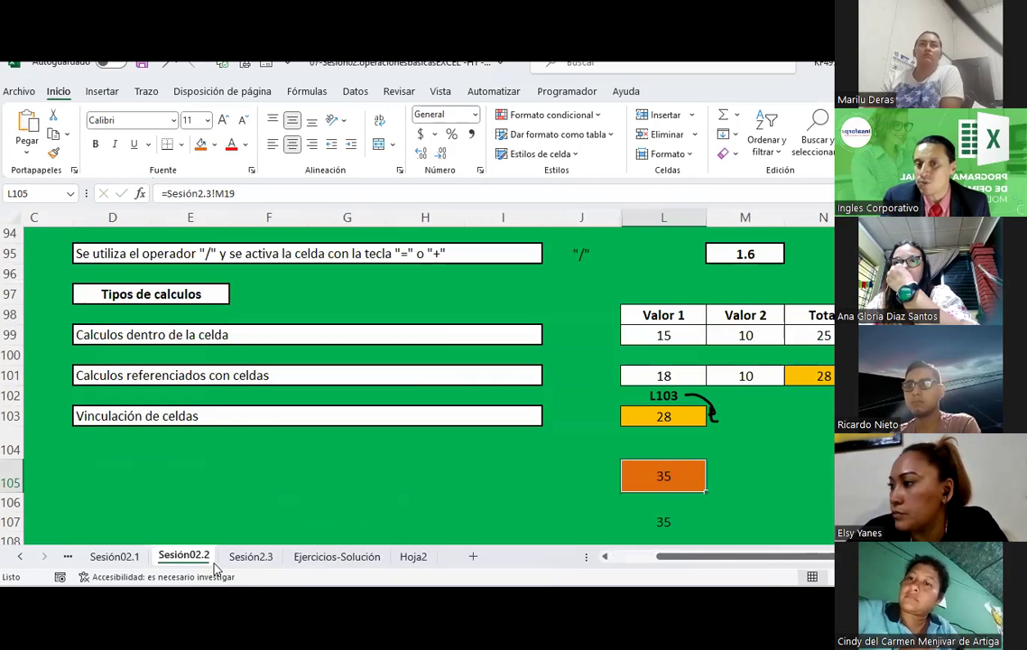
- Open L105's formula =Sesión2.3!M19 for editing and highlight the 'Sesión2.3!' sheet reference
scroll(699, 412, "down", 2)
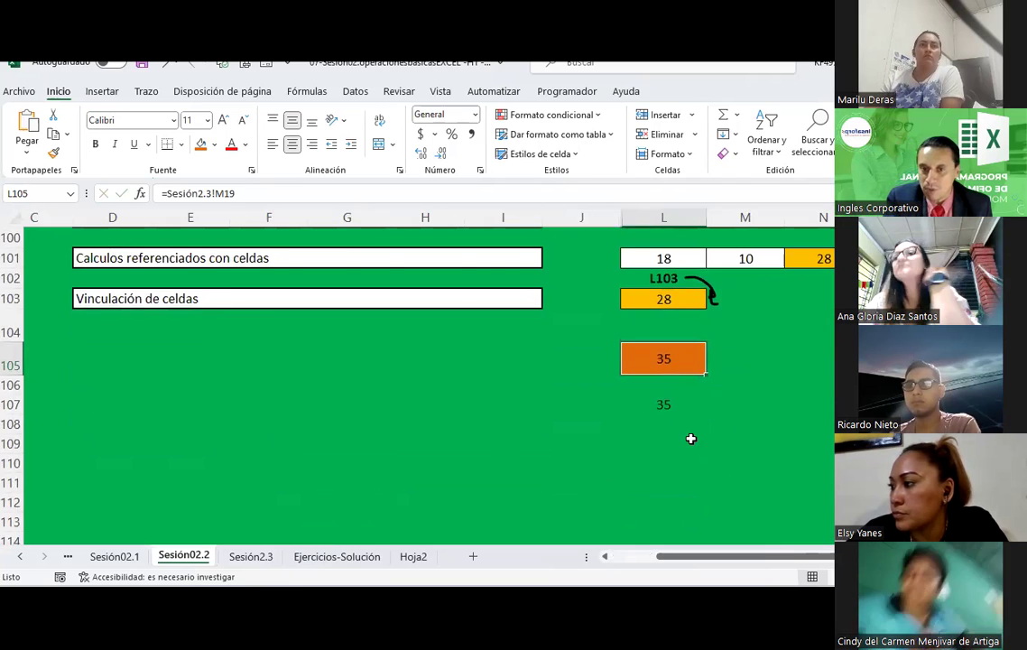
scroll(690, 439, "up", 2)
mouse_move(763, 556)
left_mouse_down()
mouse_move(809, 559)
mouse_move(797, 561)
left_mouse_up()
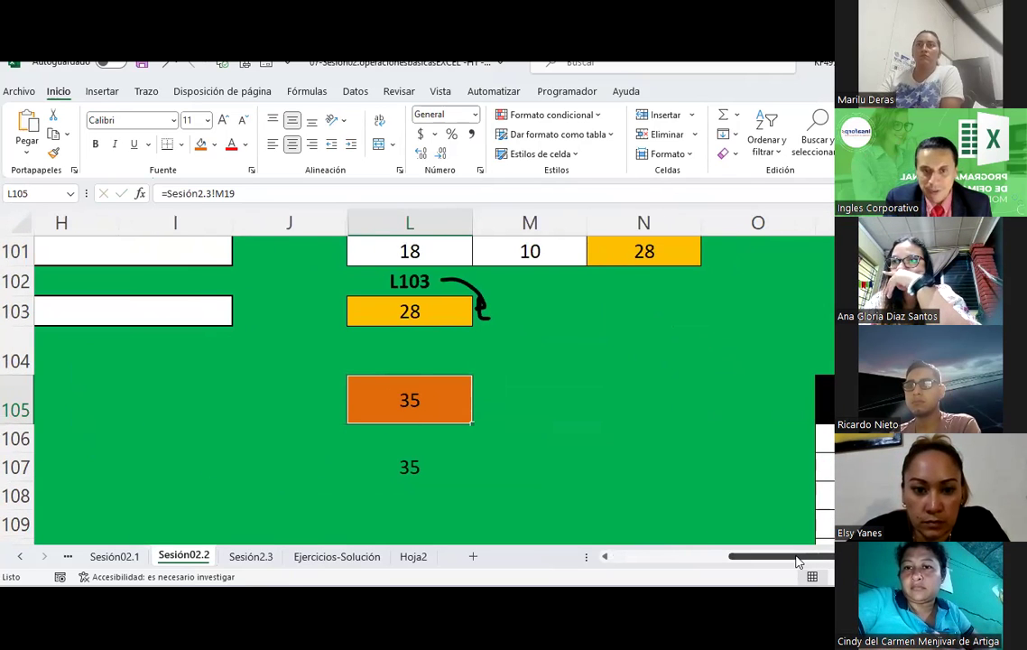
key("F2")
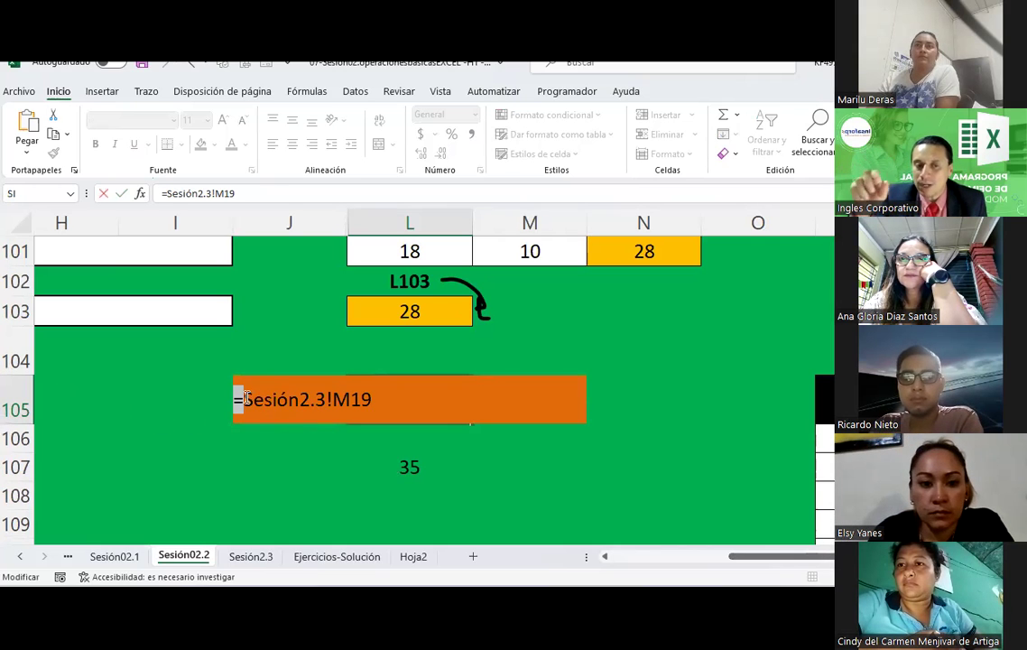
left_click_drag(243, 398, 335, 400)
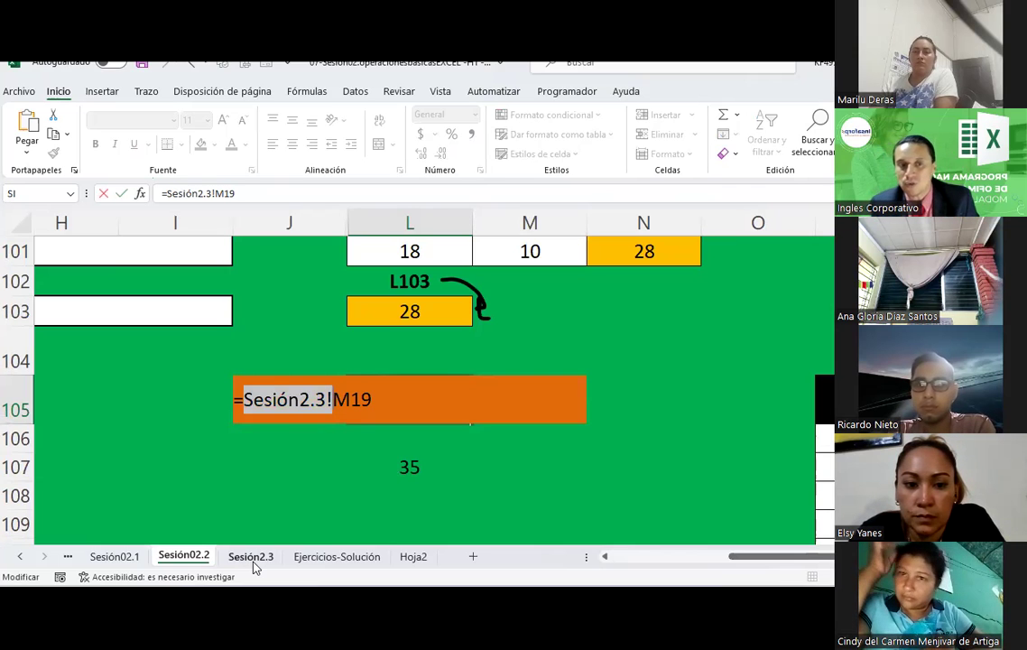
- Replace 'ó' with 'o' in L105's sheet name, producing #REF!, and dismiss the file prompt
left_click(284, 398)
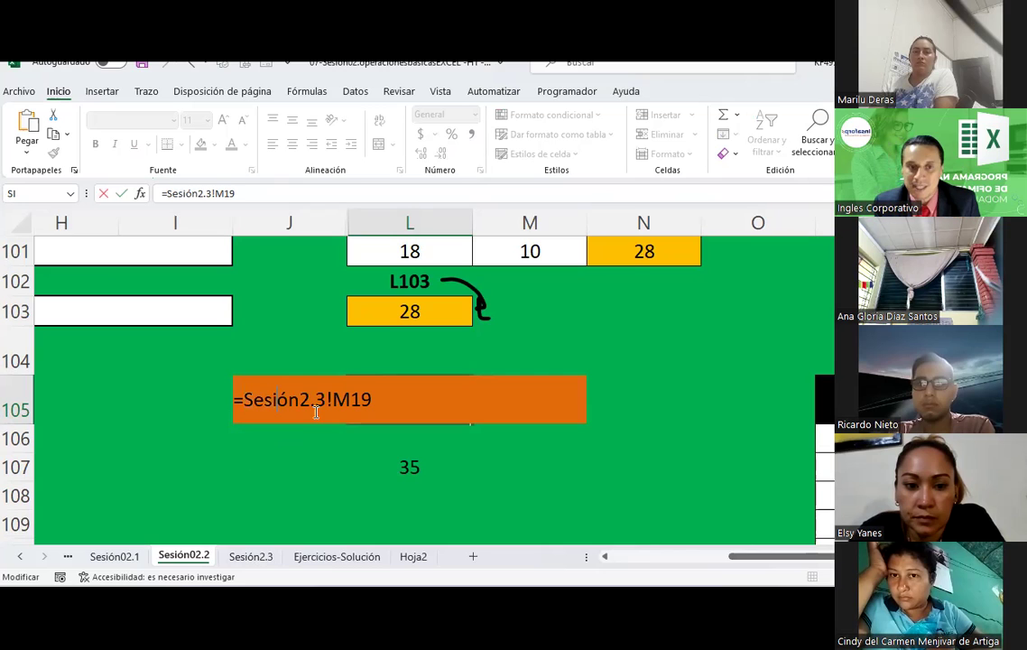
key("BackSpace")
type("ó")
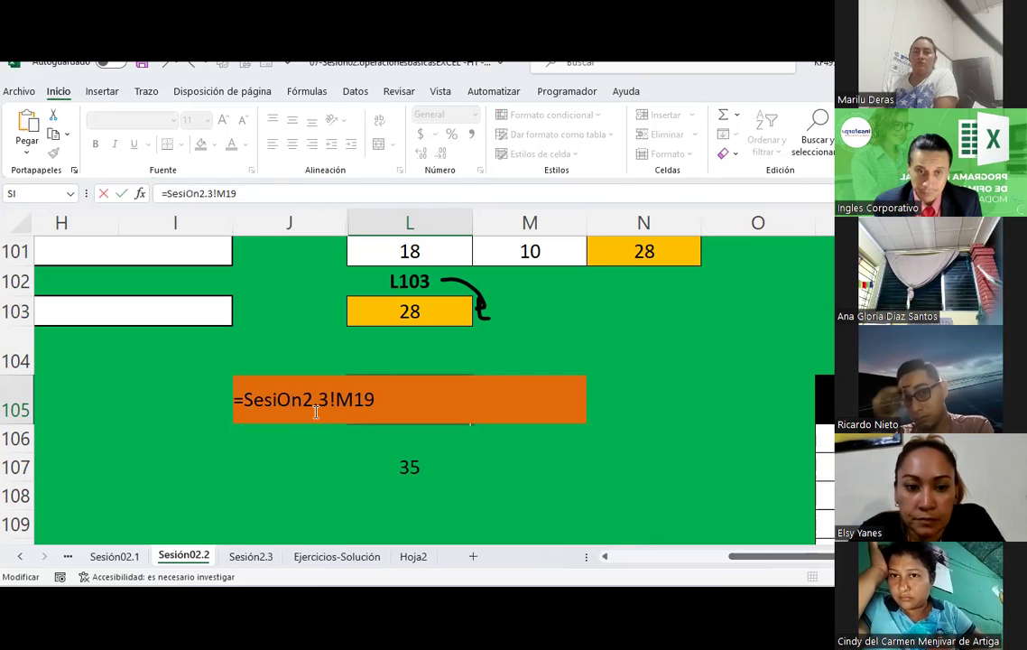
key("BackSpace")
type("o")
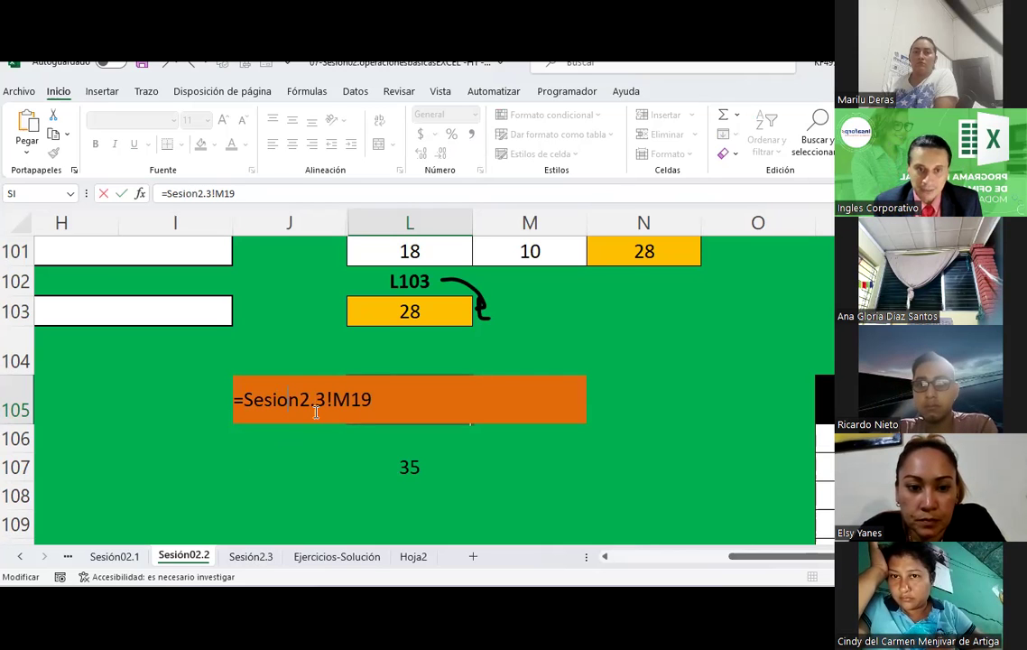
key("Return")
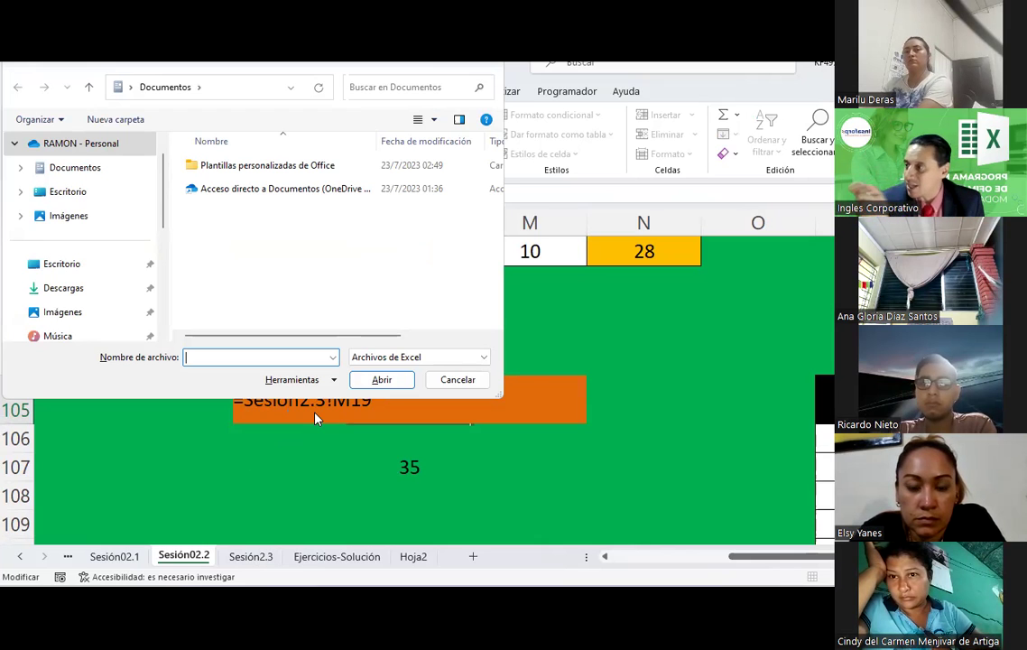
key("Escape")
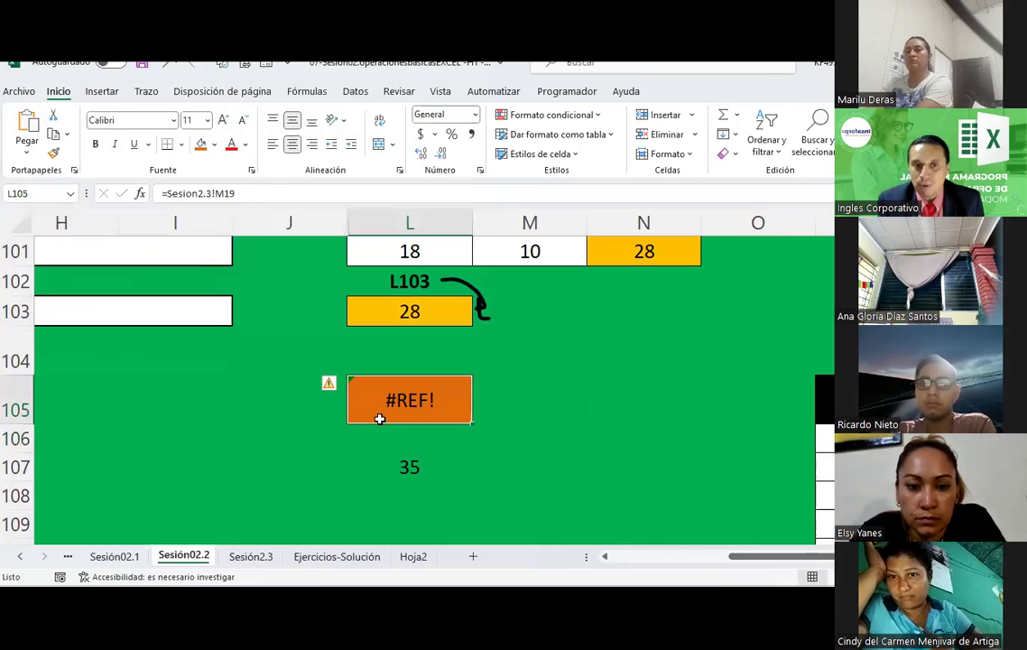
- Put 'ó' back so the formula reads =Sesión2.3!M19 and L105 shows 35
key("F2")
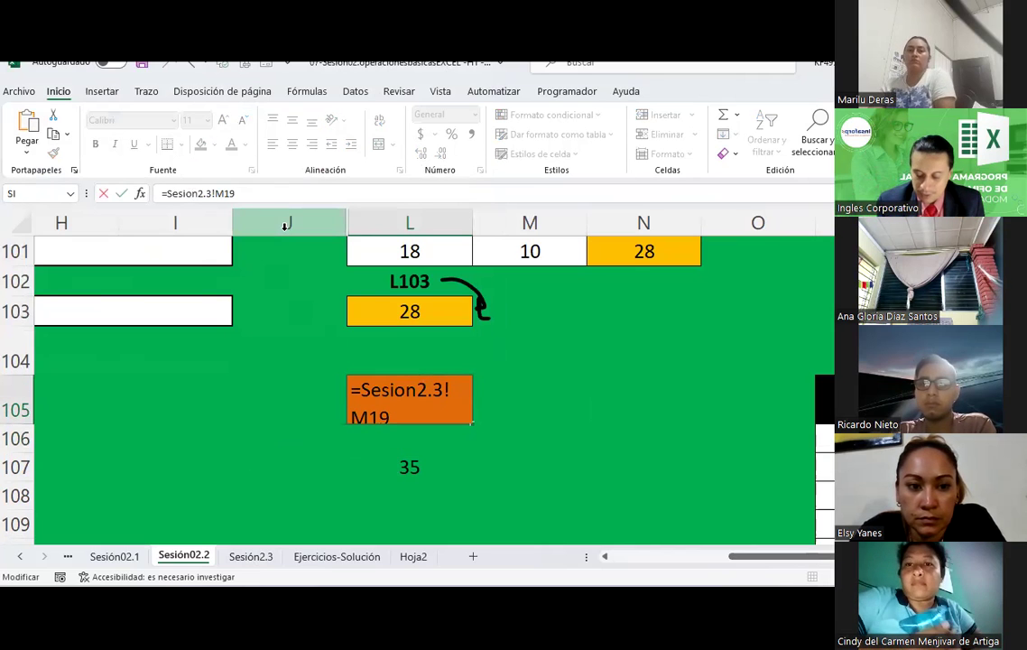
key("BackSpace")
type("ó")
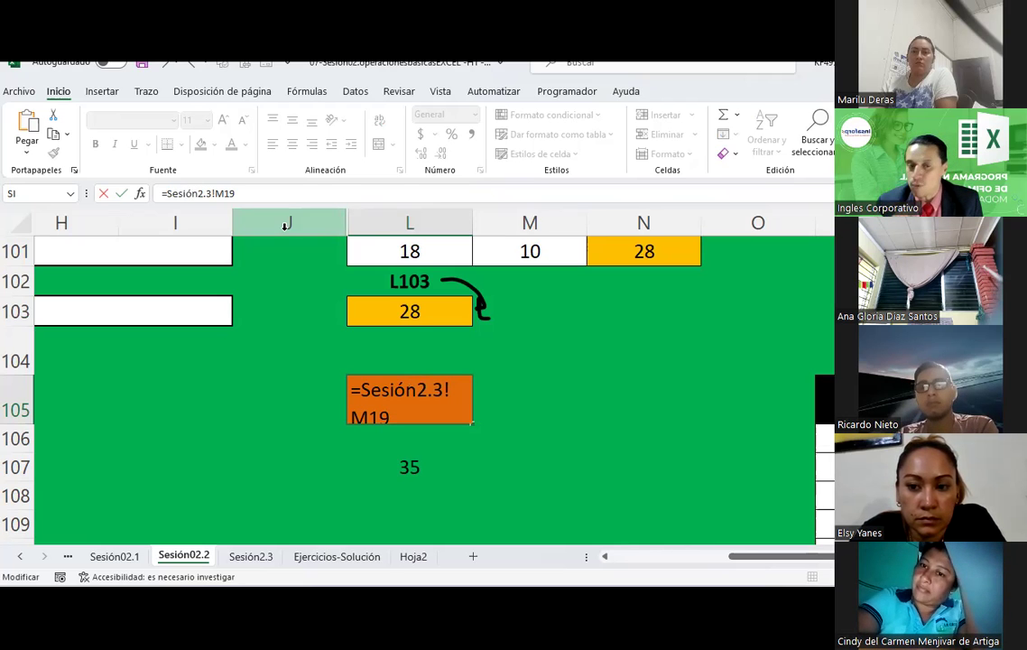
key("Return")
key("Up")
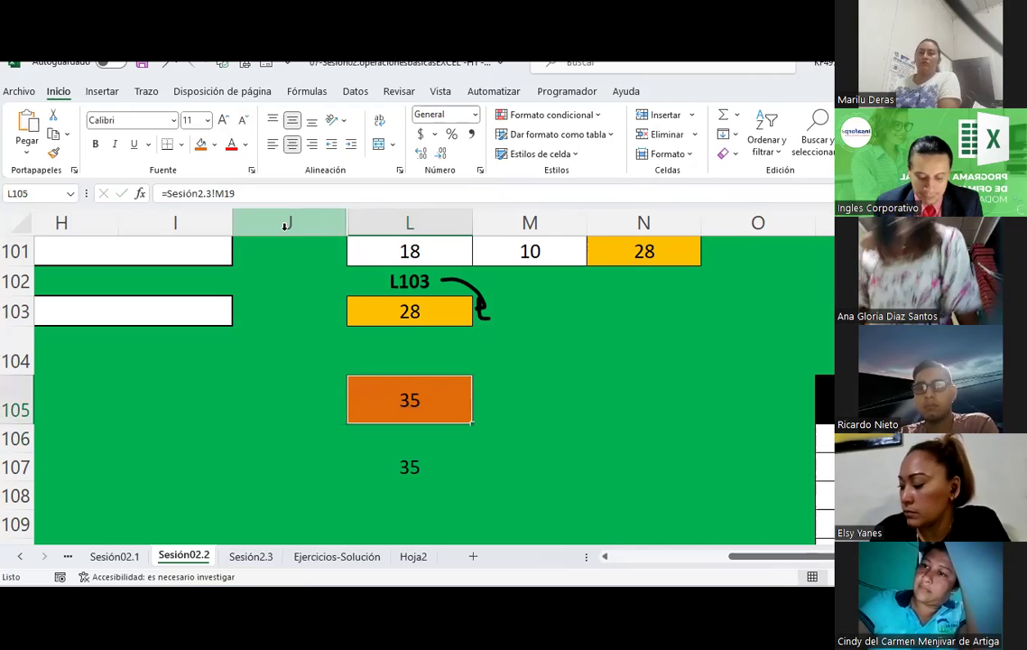
- Reconfirm L105's formula, keeping 35, then switch to the Ejercicios-Solución sheet
key("F2")
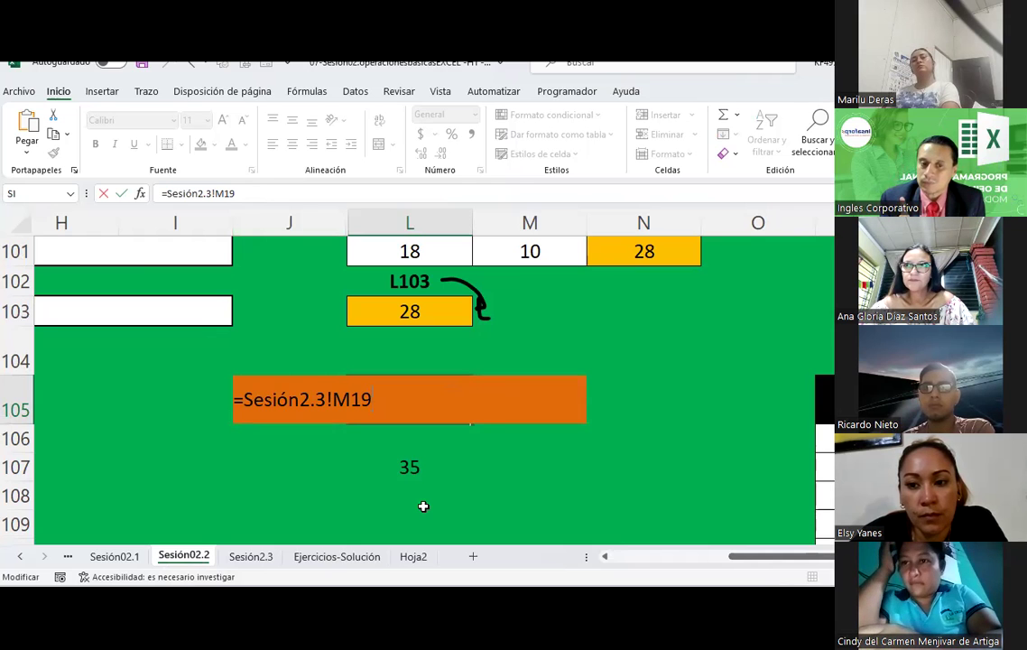
key("ctrl+Return")
left_click(347, 564)
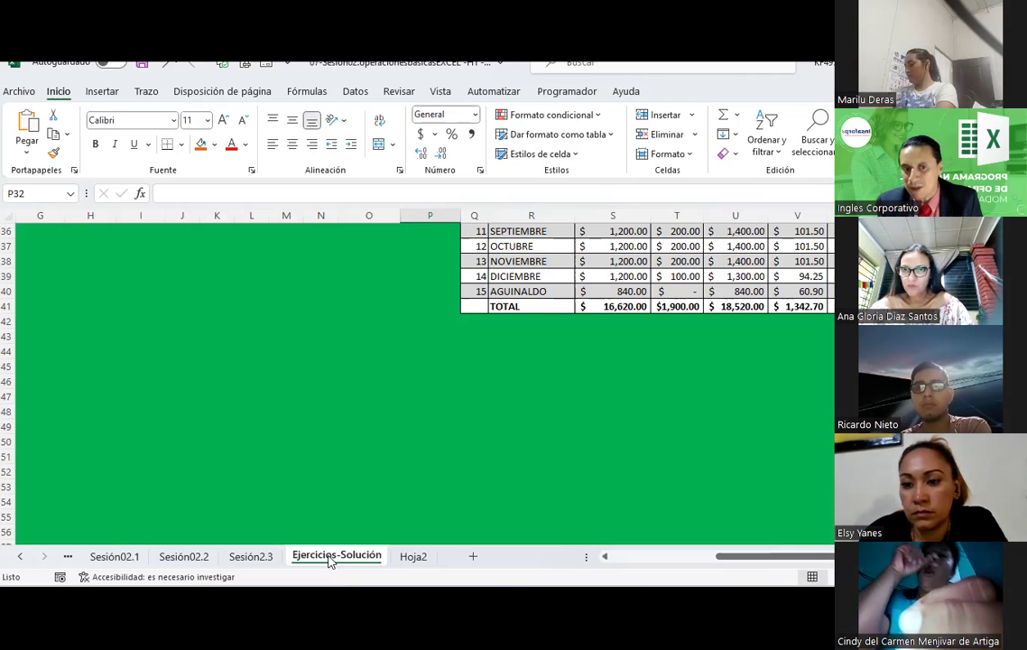
- Rename the Ejercicios-Solución sheet tab to EJ, then to ES
double_click(330, 555)
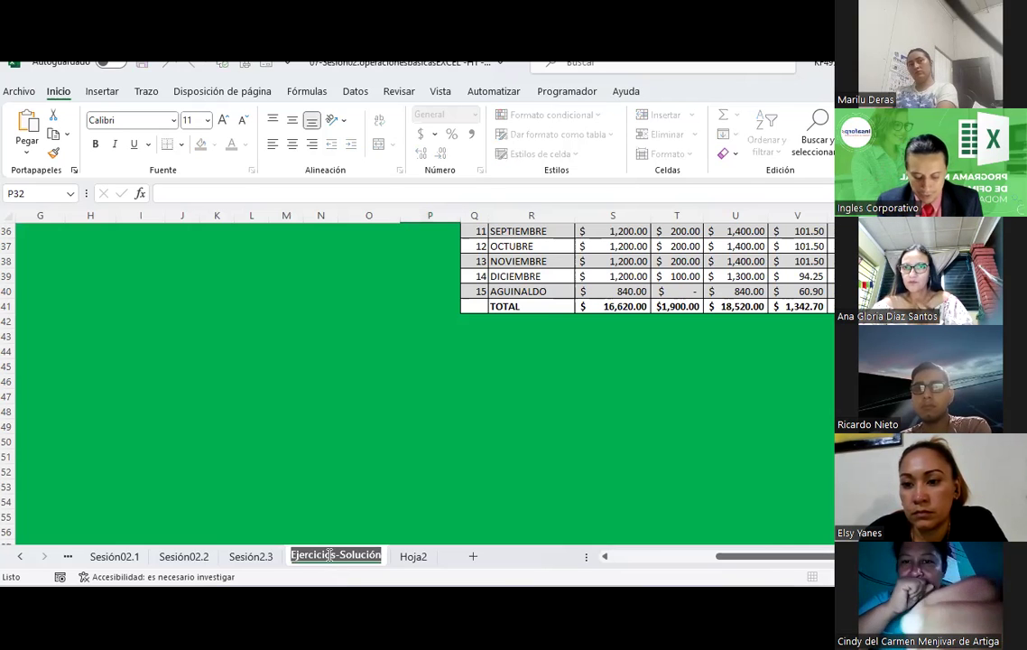
type("EJ")
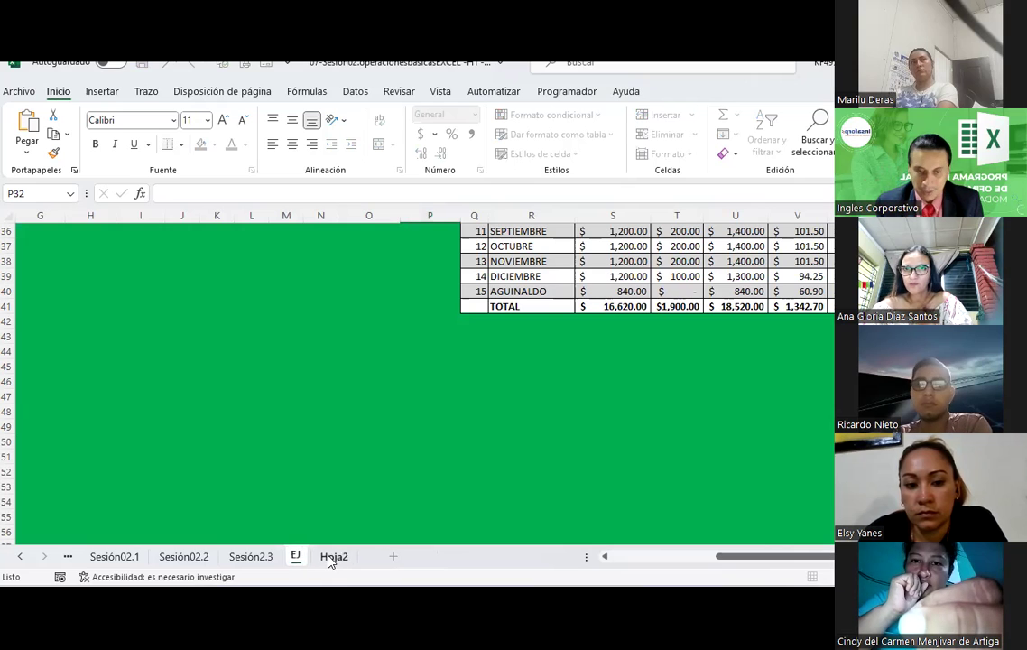
left_click(363, 448)
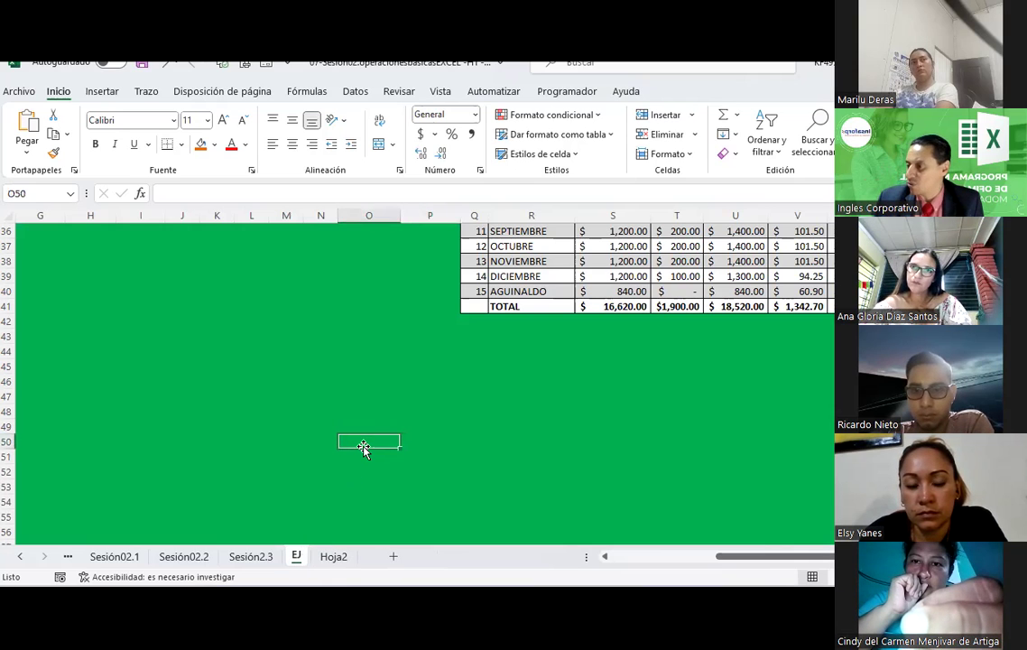
left_click(296, 556)
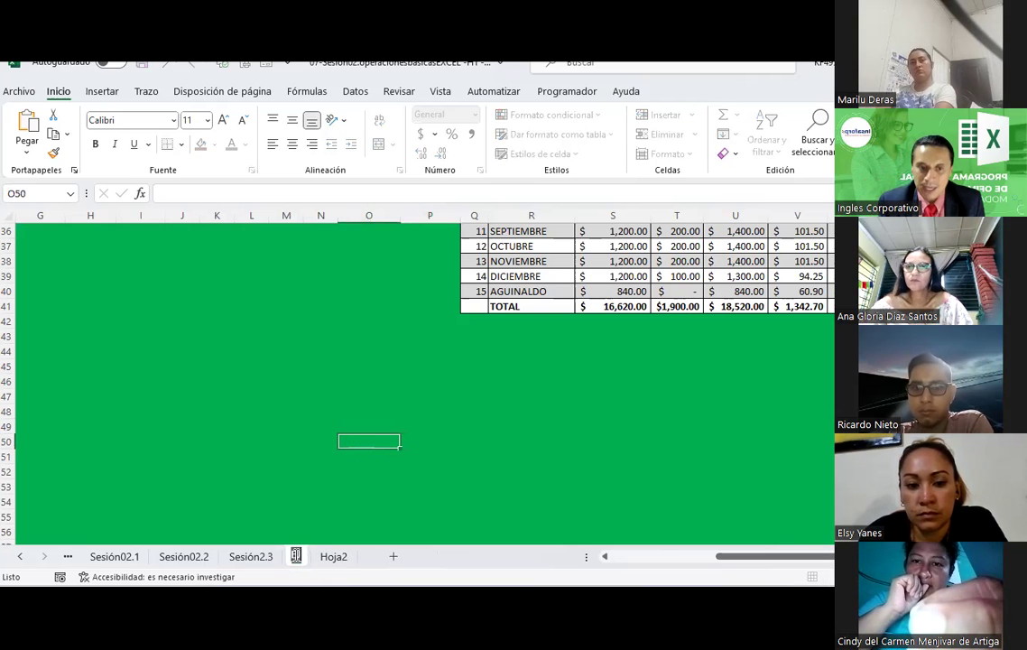
type("ES")
left_click(390, 500)
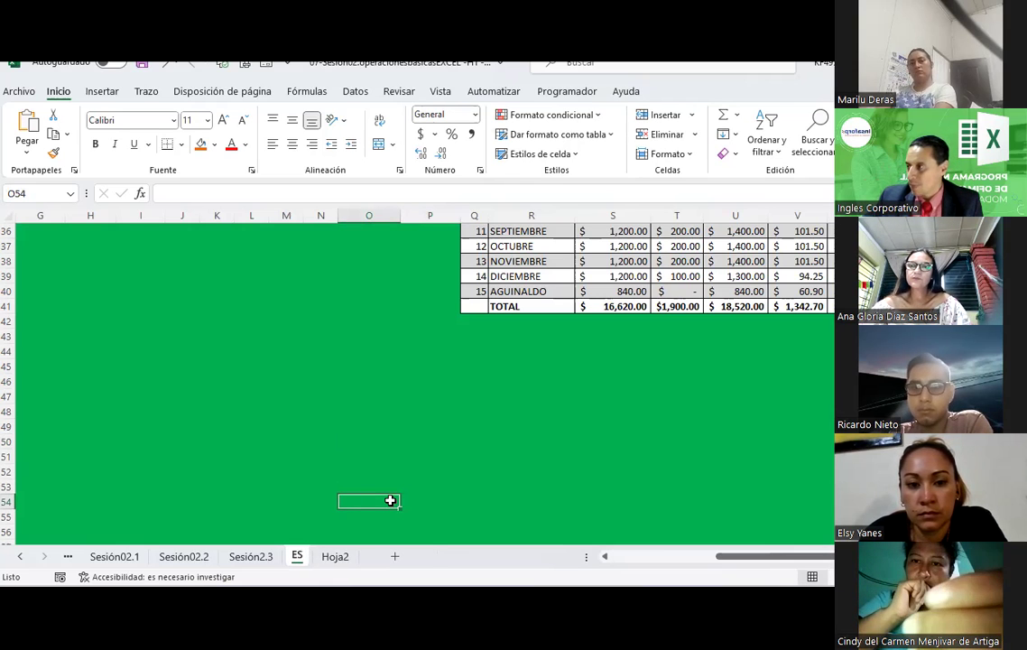
- Rename the ES sheet to 'Ejercicio de solución' and return to Sesión02.2
double_click(300, 557)
key("BackSpace")
type("Ejercicio de solución")
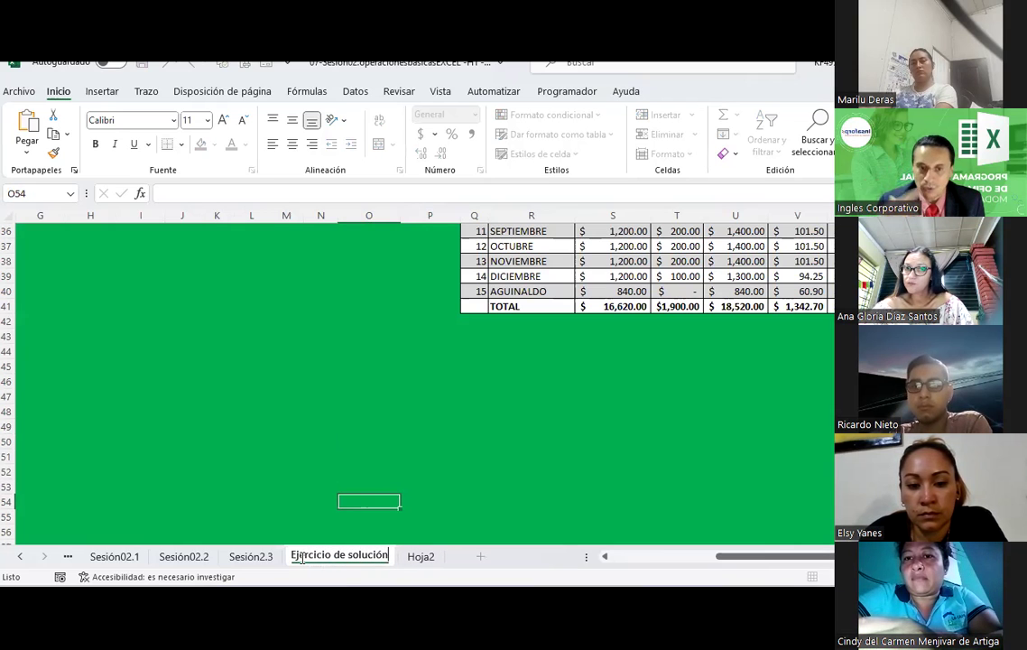
left_click(281, 432)
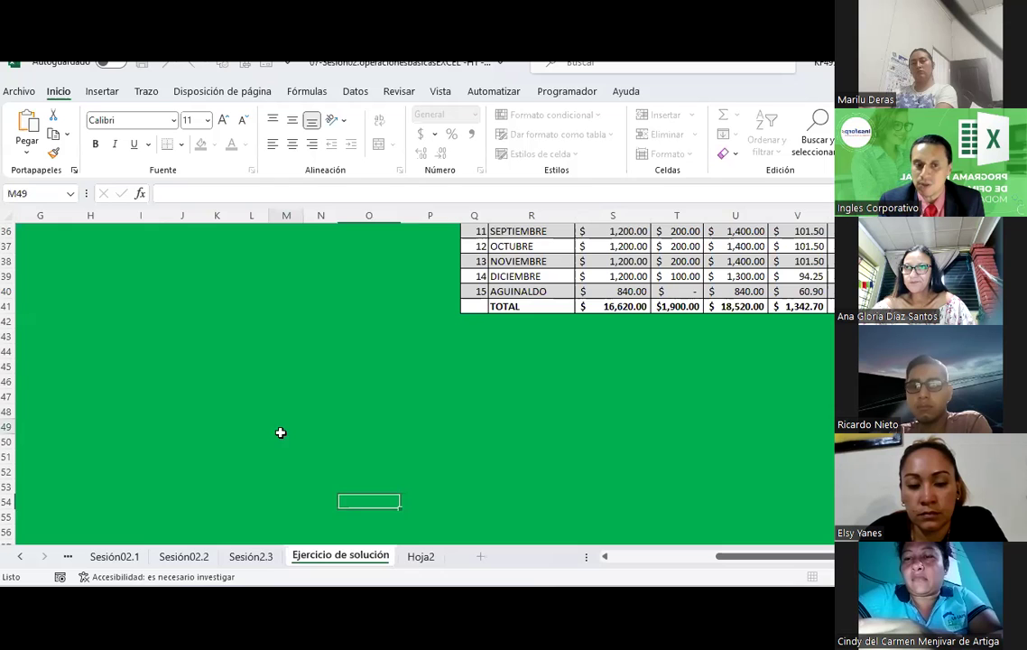
left_click(185, 556)
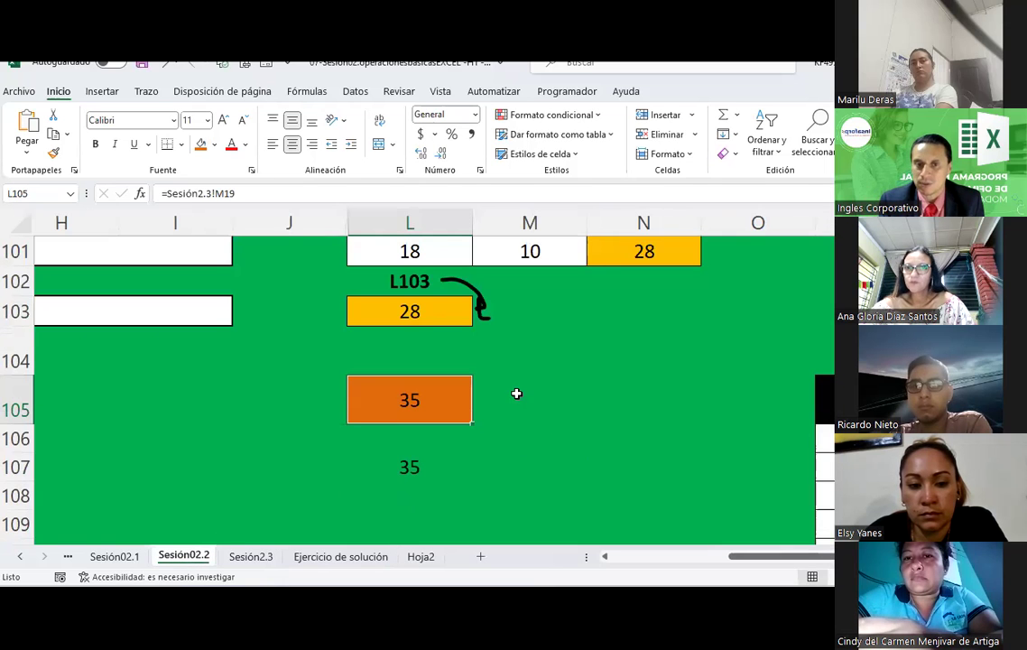
- Copy L105's orange fill onto cell L107 using Copiar formato
scroll(516, 393, "down", 3)
scroll(516, 393, "up", 4)
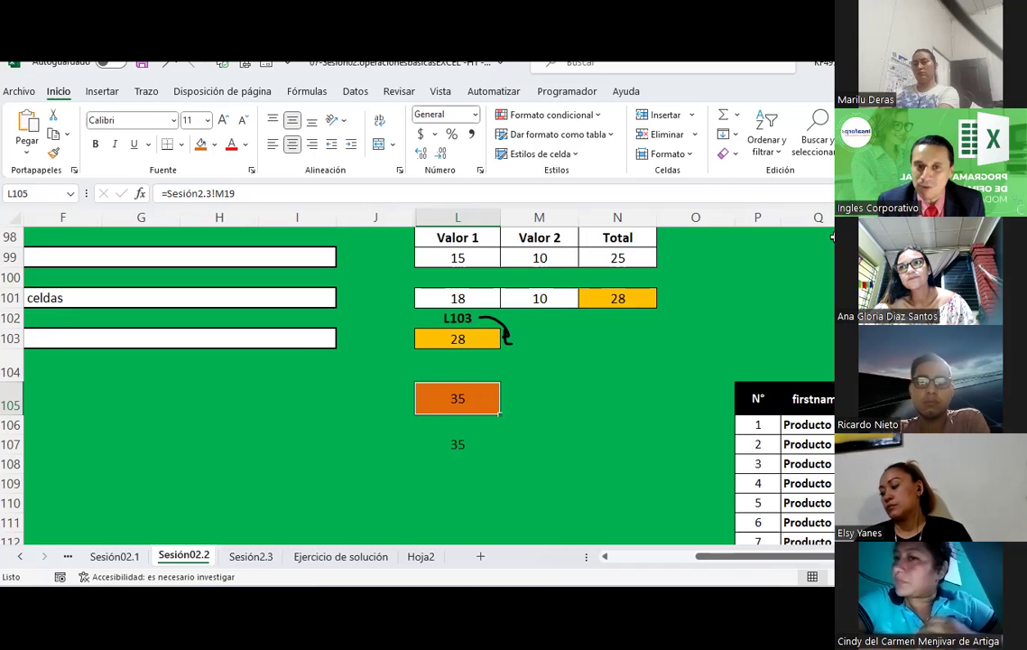
left_click(636, 389)
left_click(463, 446)
left_click(451, 397)
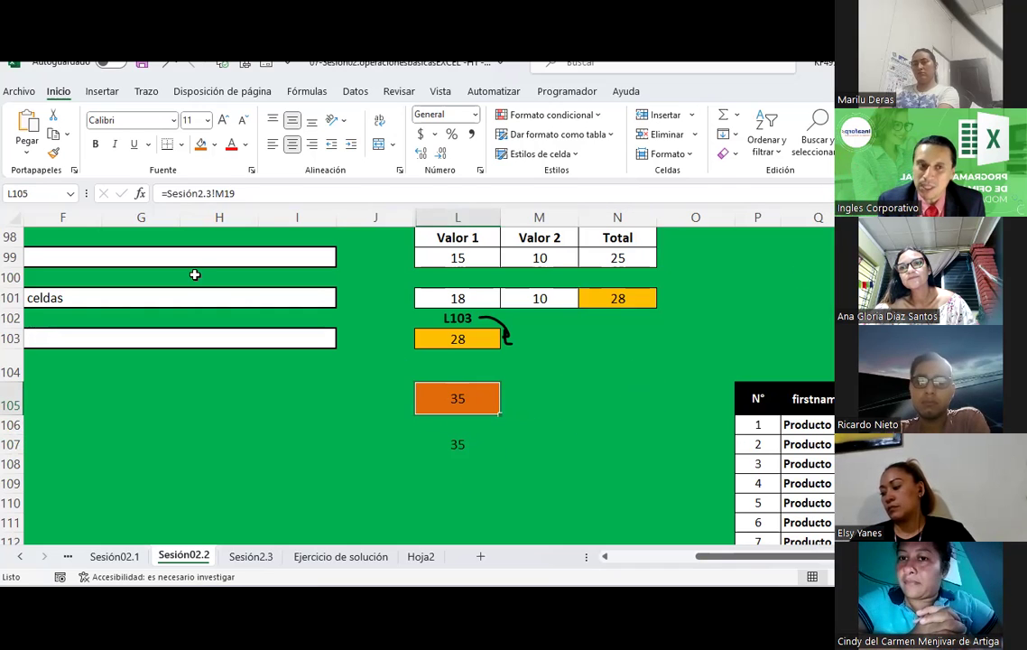
left_click(52, 149)
left_click(458, 444)
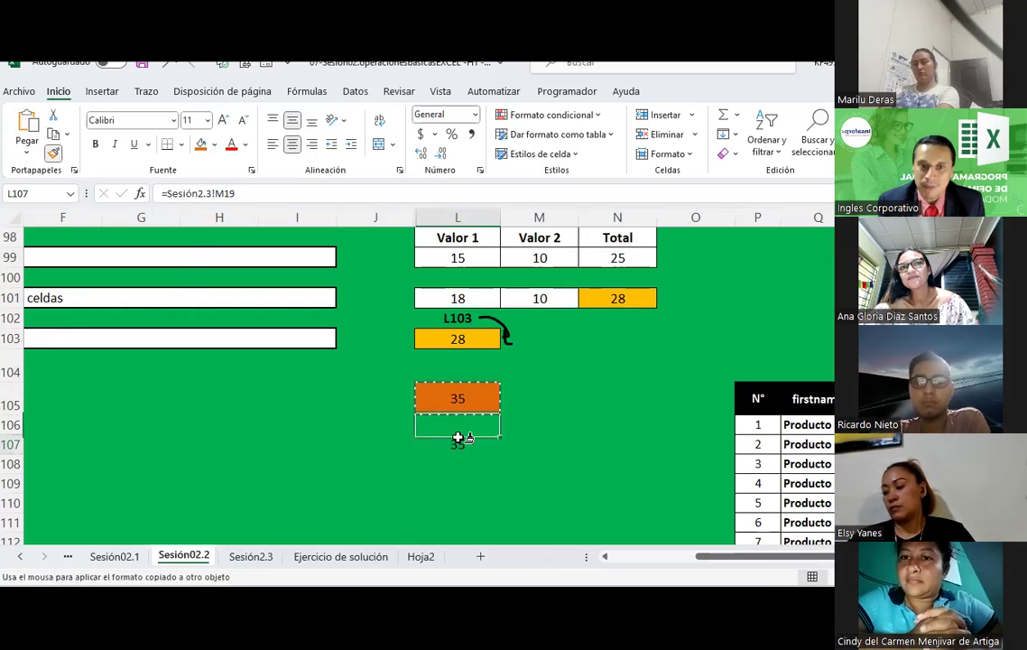
left_click(532, 460)
left_click(469, 444)
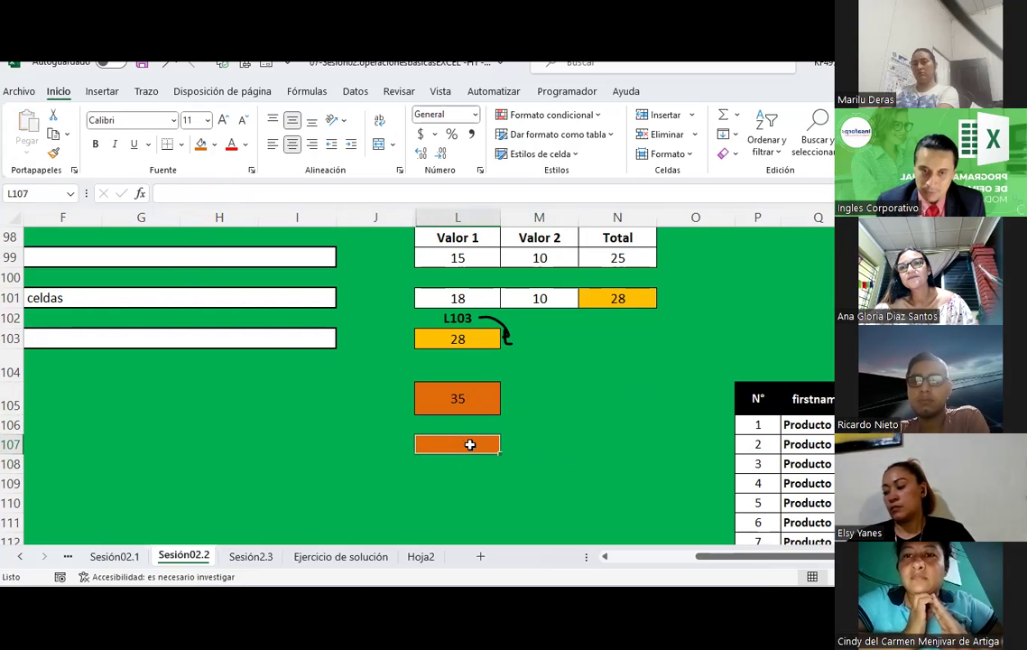
- Save the new blank workbook in the Escritorio folder as 'Ejercicio 1'
key("super")
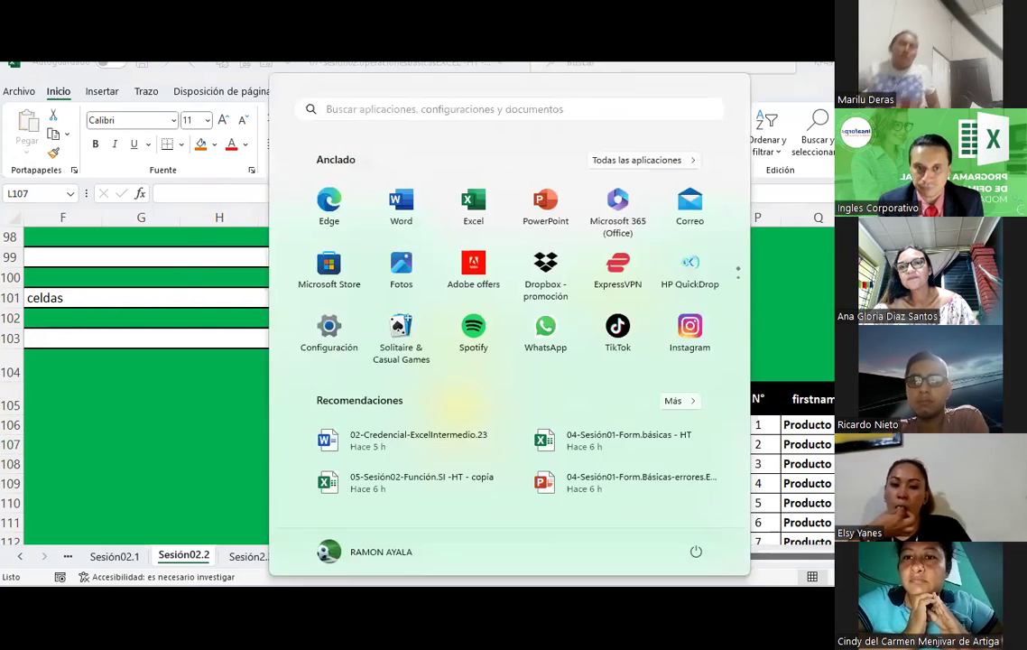
key("Escape")
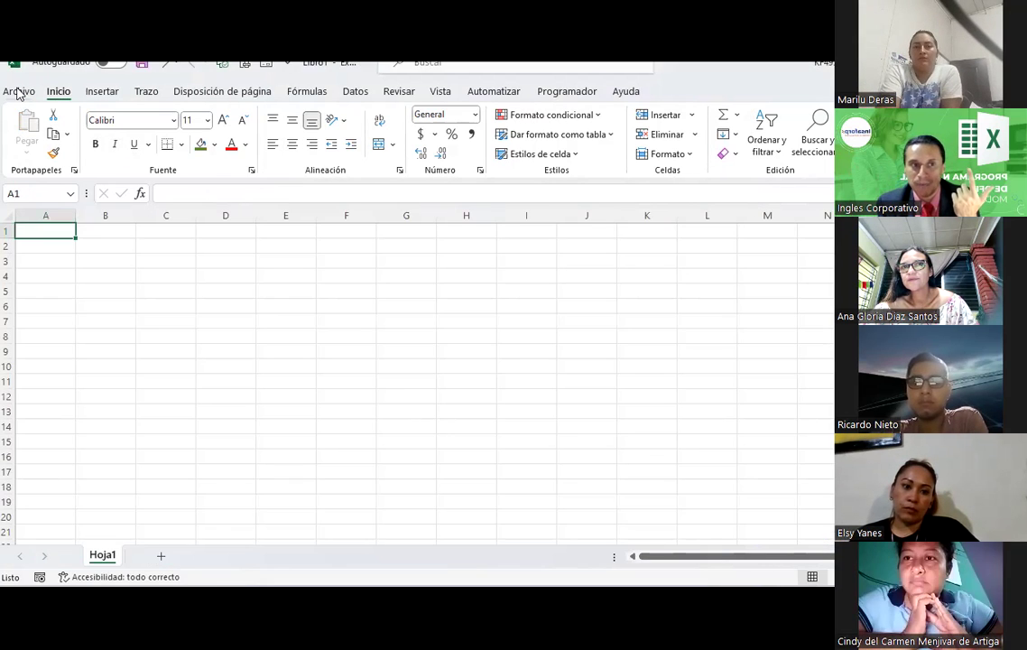
left_click(18, 91)
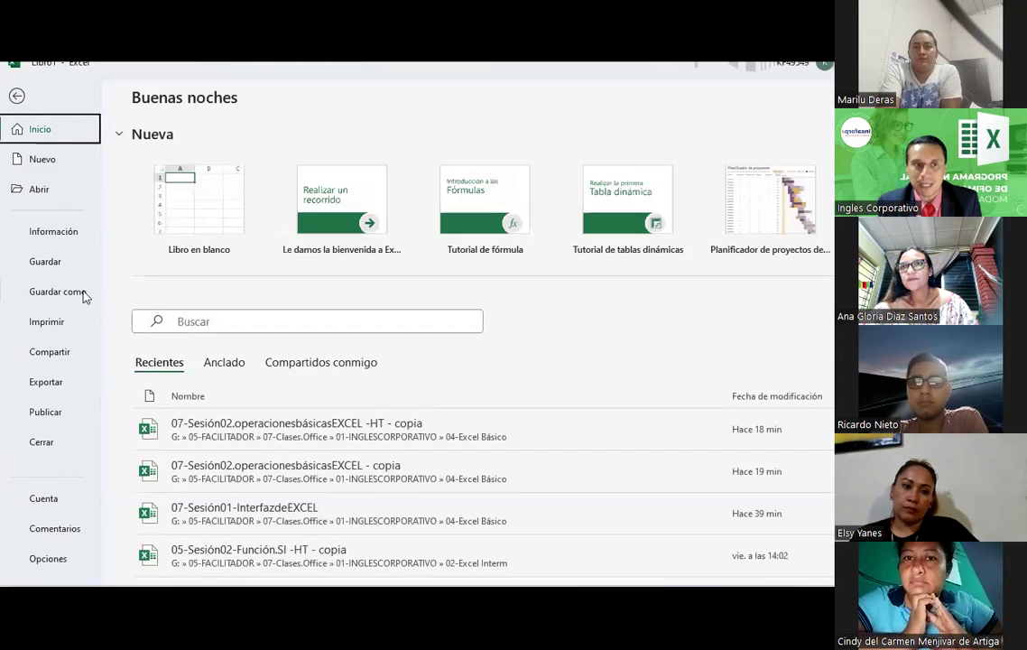
left_click(83, 294)
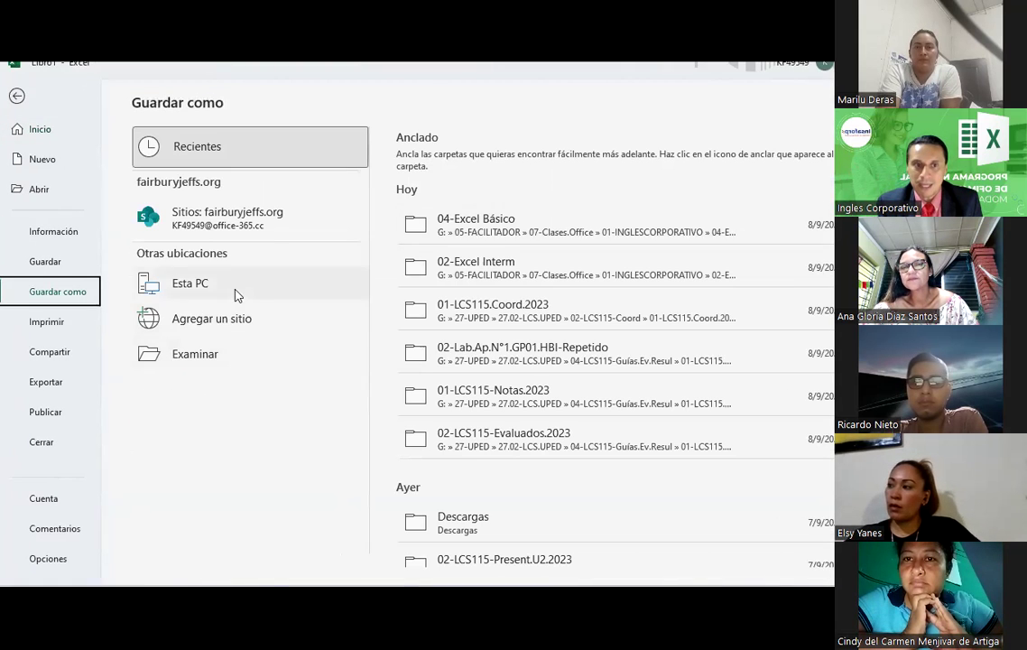
left_click(236, 295)
left_click(447, 195)
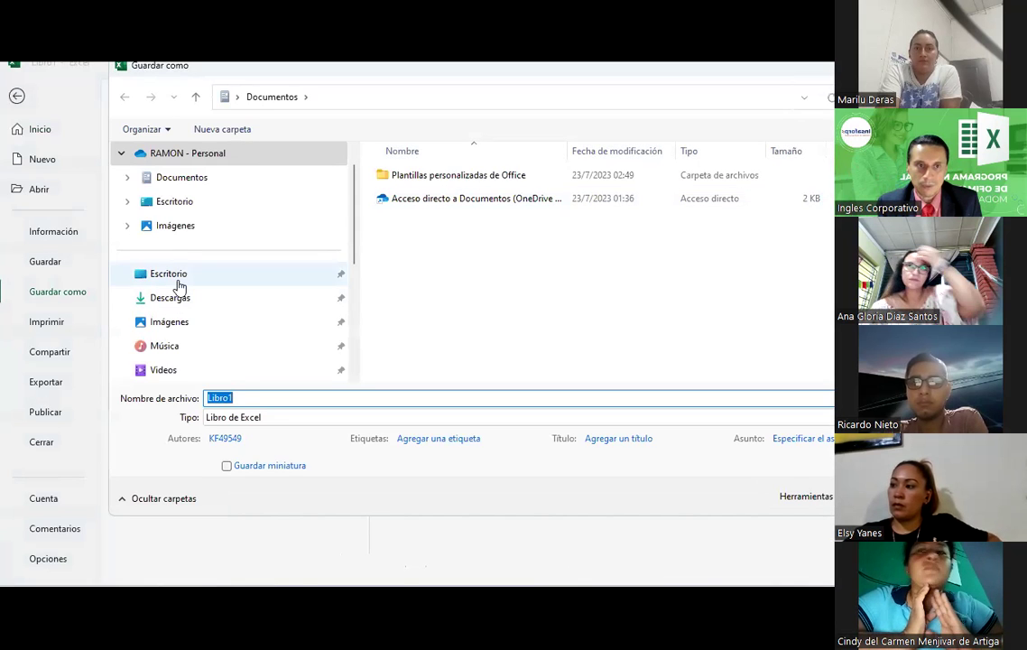
left_click(174, 276)
double_click(243, 397)
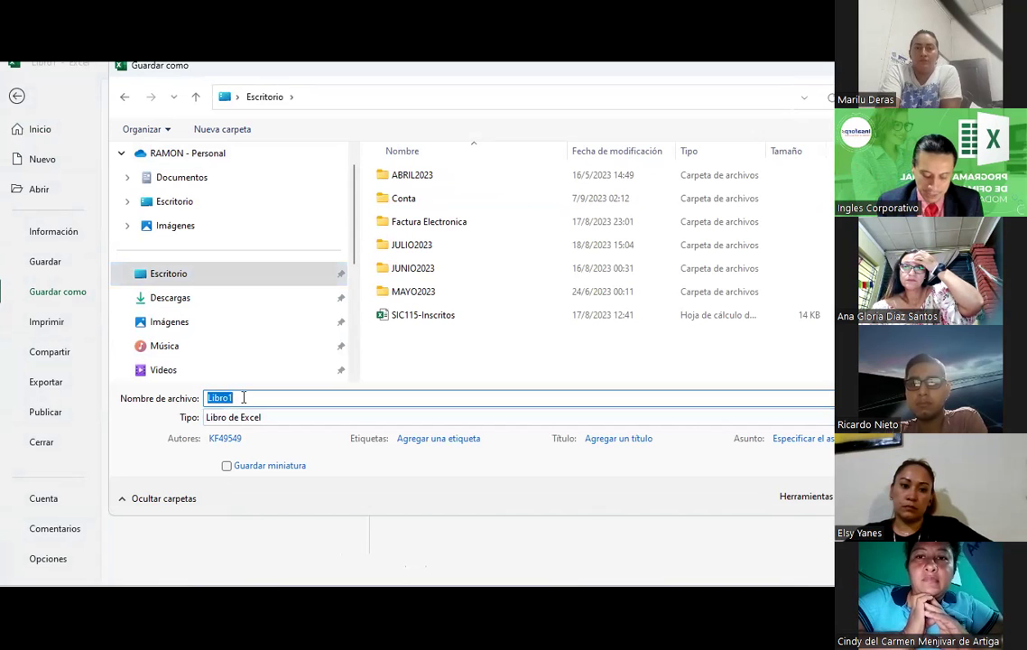
type("eJE")
key("BackSpace")
key("BackSpace")
key("BackSpace")
type("Ejercicio 1")
key("Return")
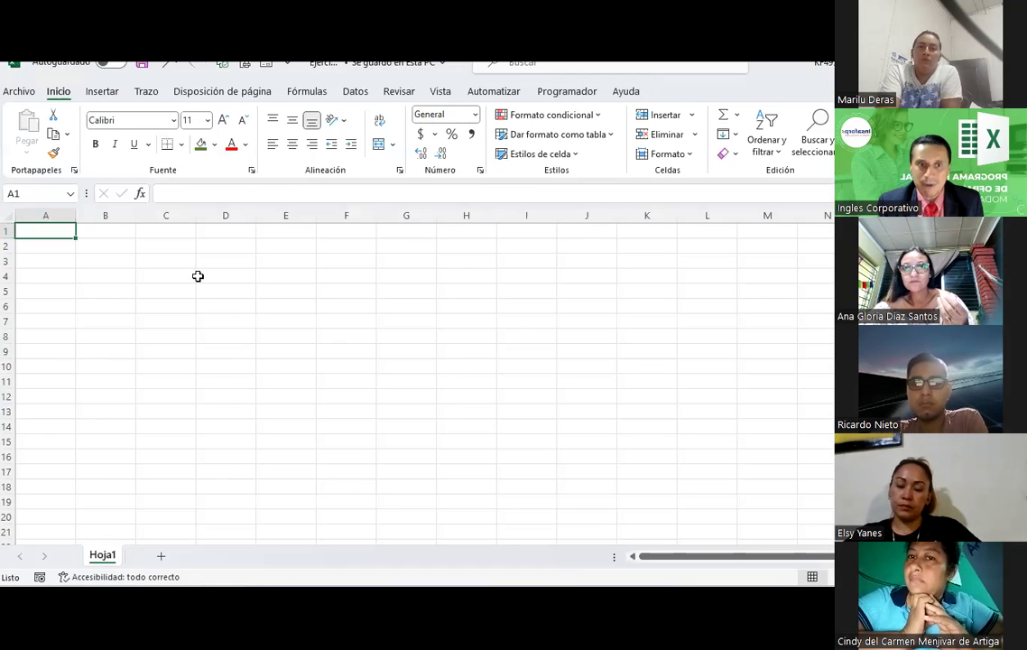
- Enter a person's name in D4 of Ejercicio 1 and autofit column D
left_click(217, 277)
type("Cindy")
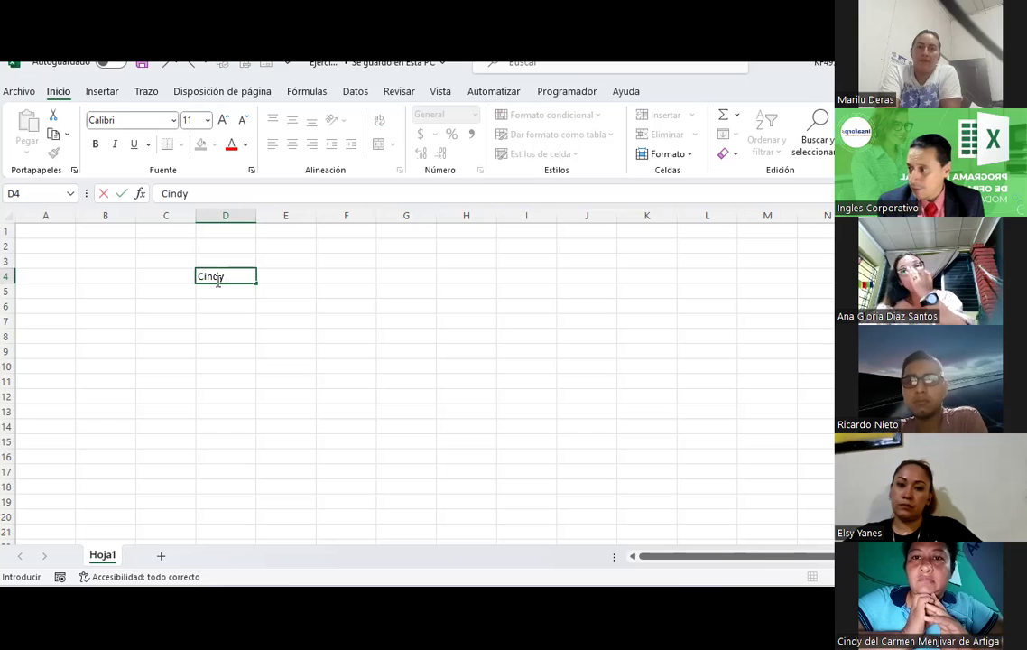
type("Artiga")
key("Return")
double_click(256, 215)
- Link Sesión02.2's L107 to ='[Ejercicio 1.xlsx]Hoja1'!$D$4 and widen column L
key("alt+Tab")
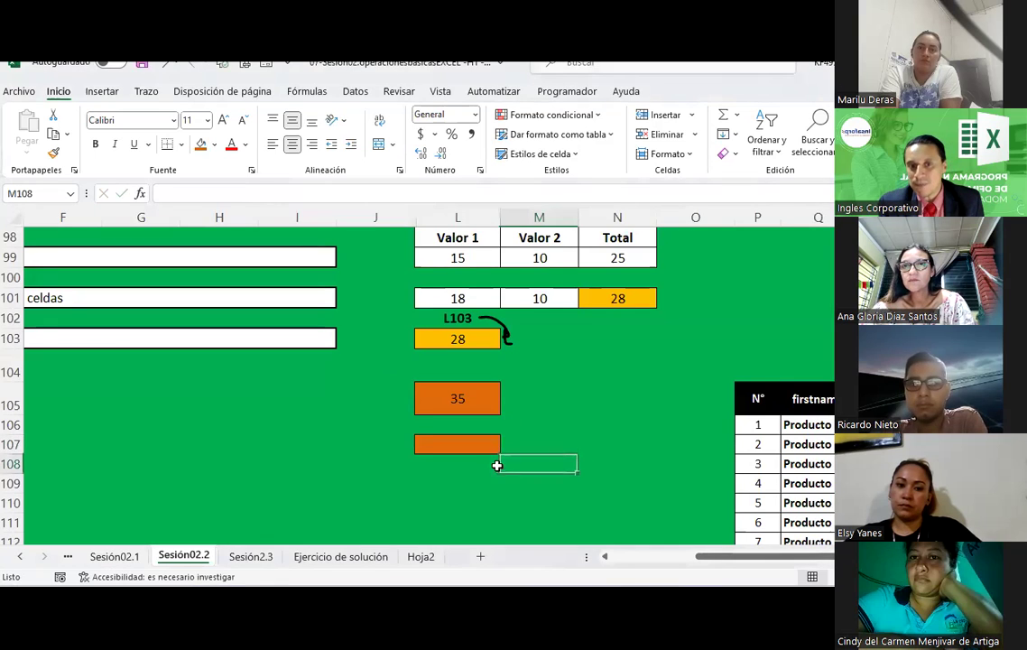
left_click(430, 441)
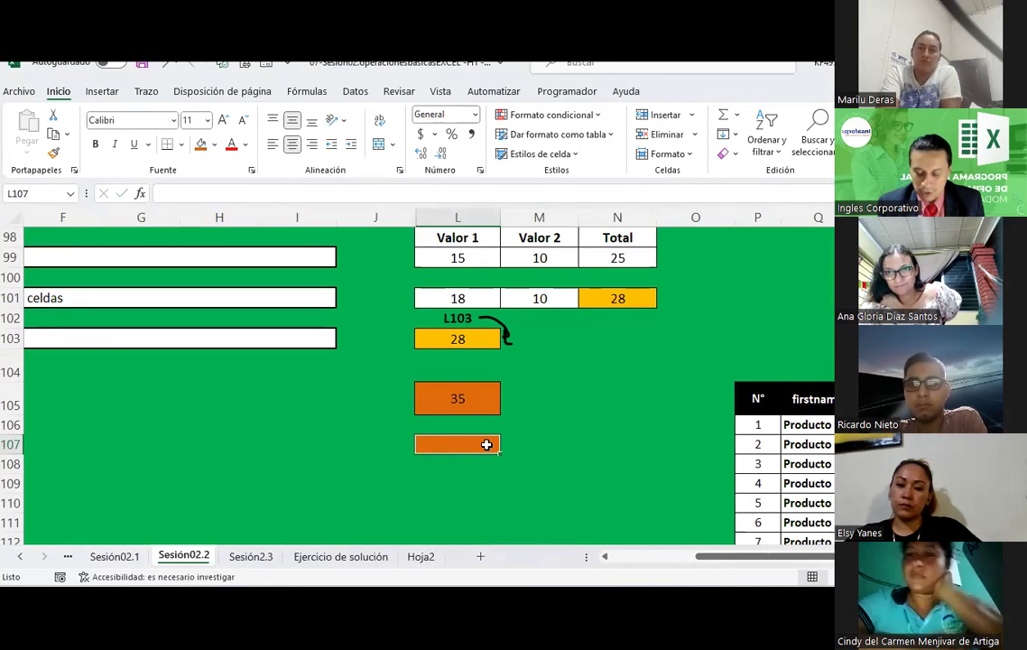
type("=")
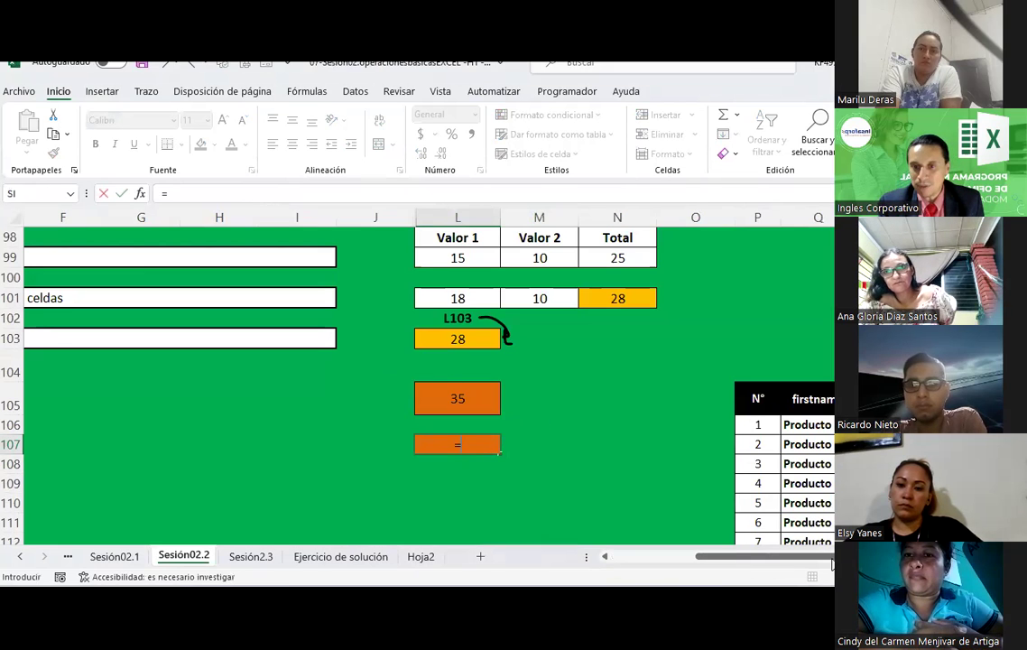
left_click(793, 523)
left_click(234, 275)
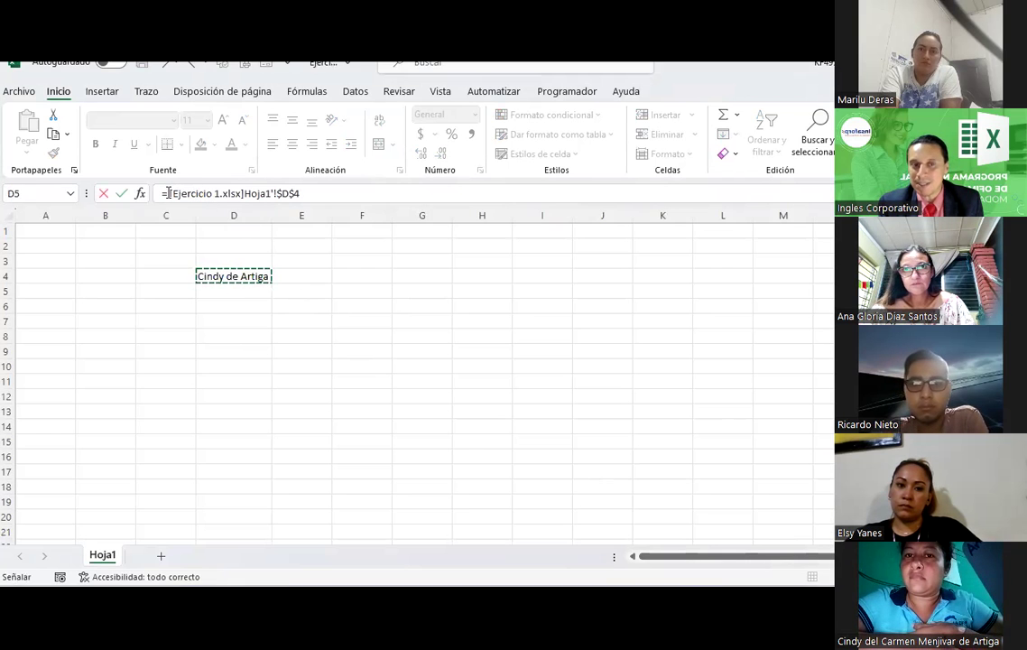
key("Return")
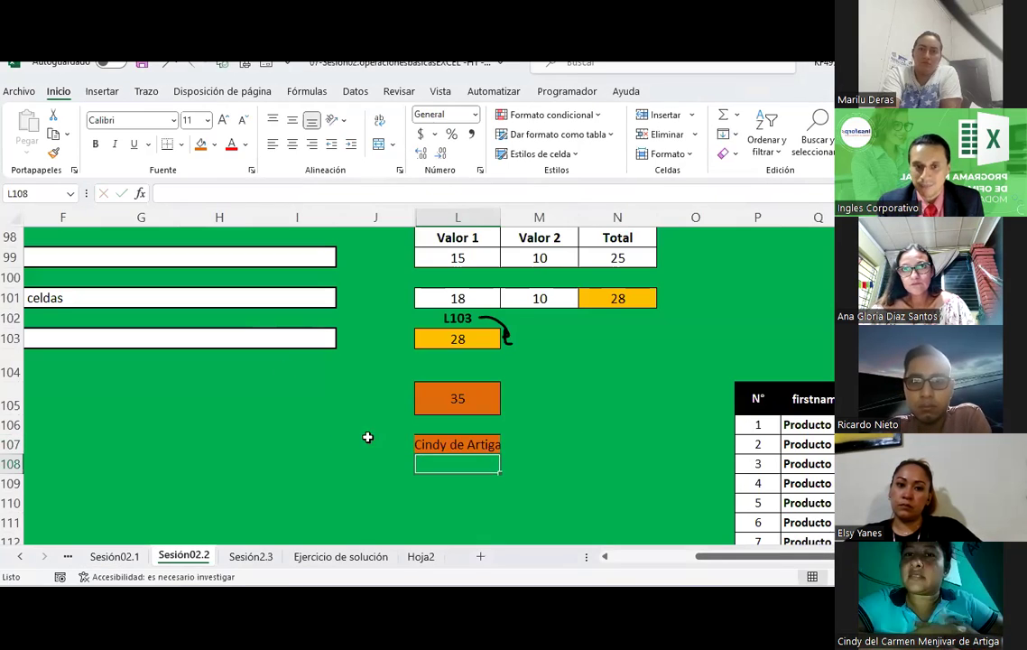
left_click(474, 440)
scroll(479, 441, "up", 1)
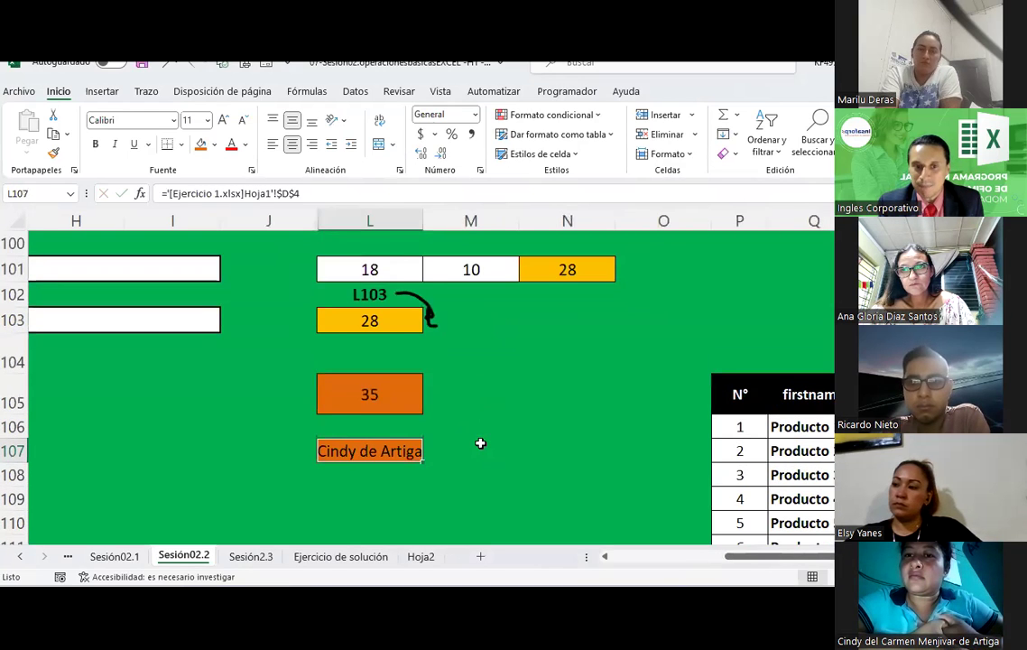
scroll(484, 302, "up", 1)
left_click_drag(463, 221, 481, 221)
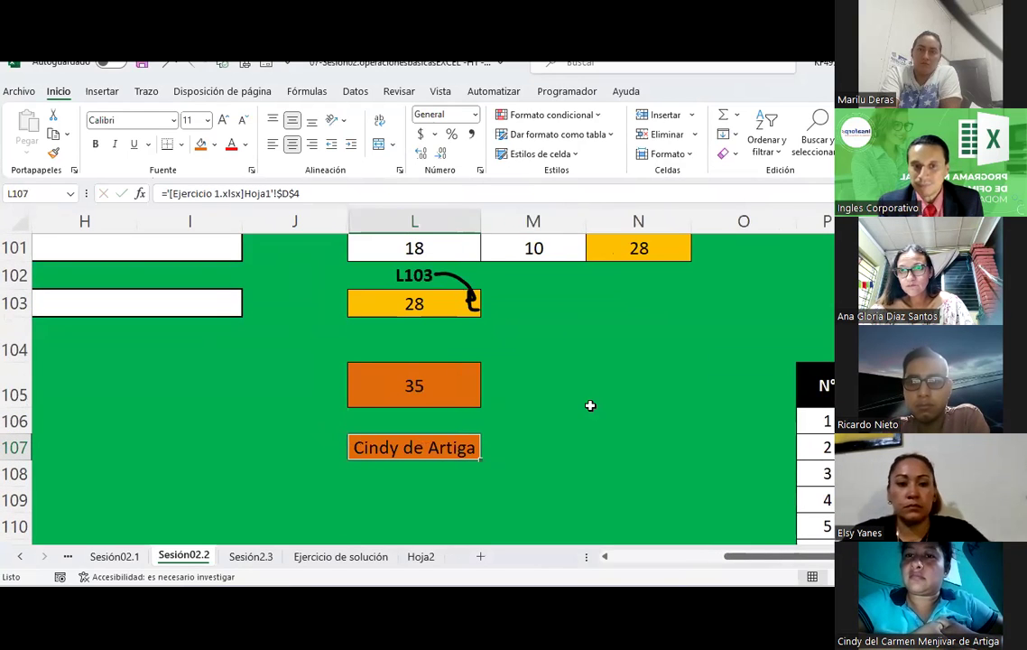
- Open L107's external-link formula for editing and confirm it unchanged
key("F2")
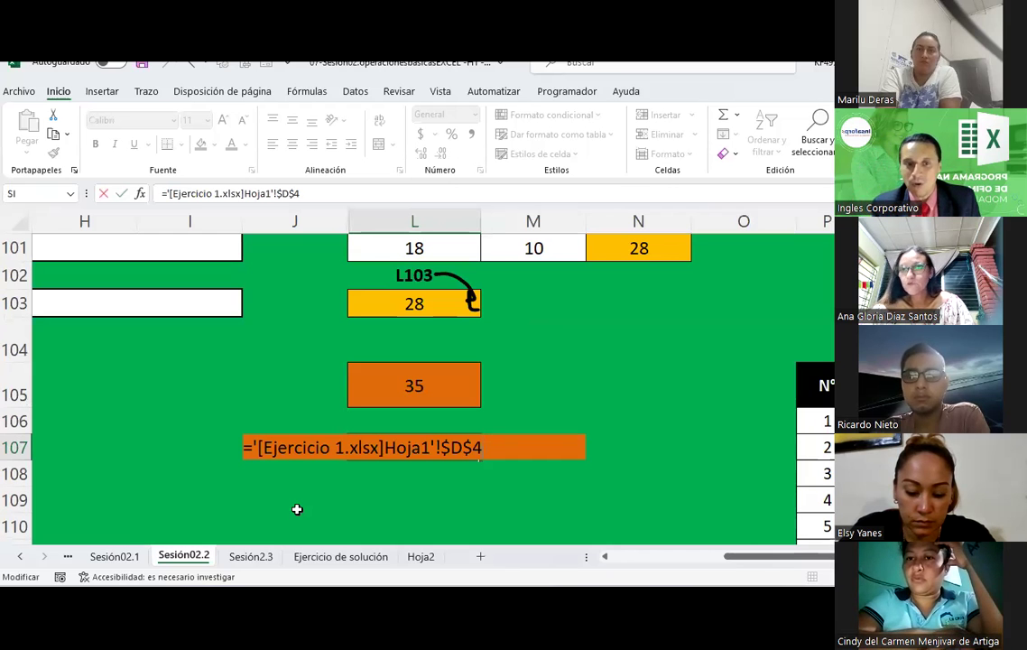
key("ctrl+Tab")
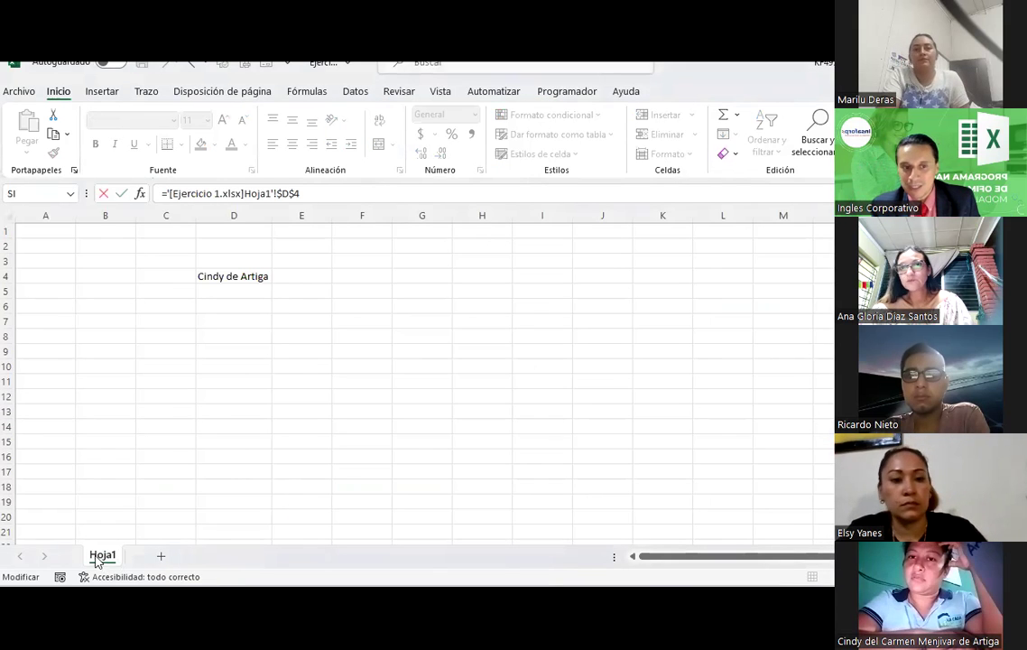
key("ctrl+Tab")
key("alt")
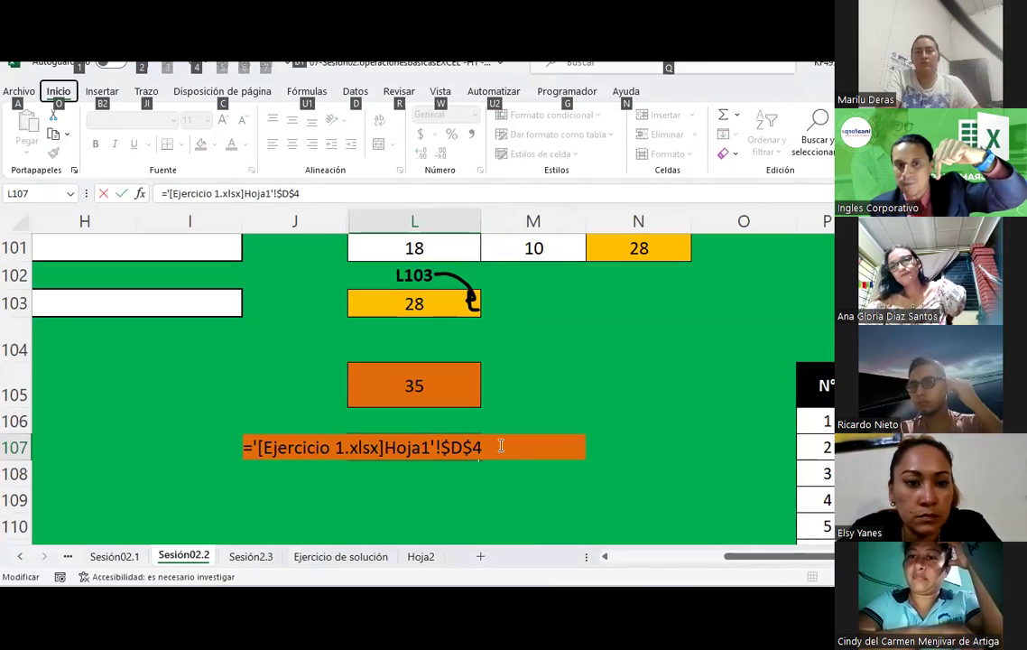
left_click(560, 403)
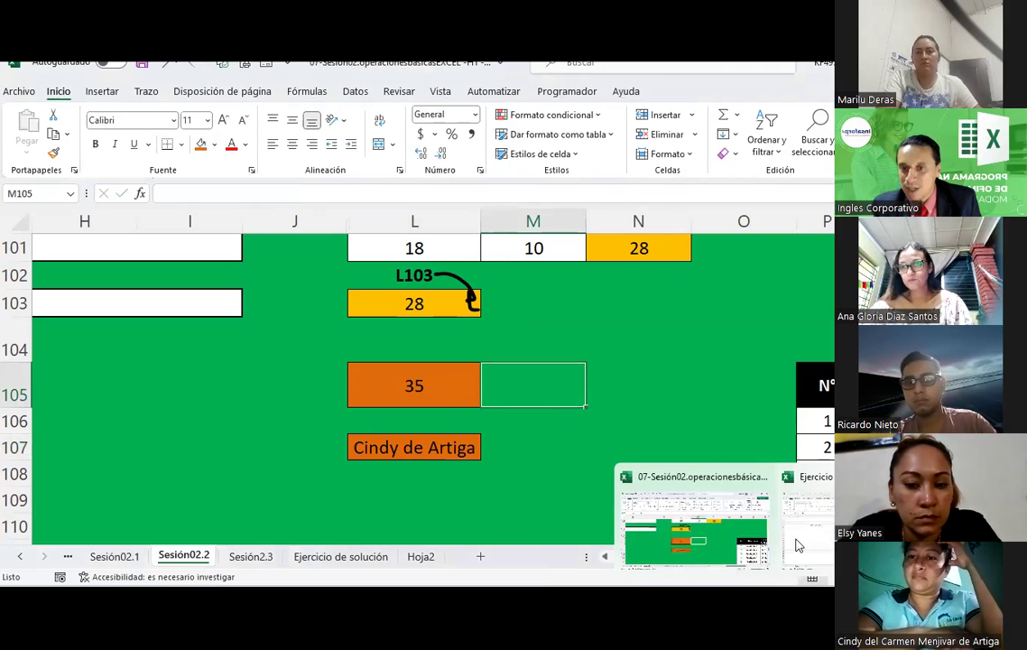
- Close Ejercicio 1.xlsx, saving changes, and check L107's link now shows the full desktop path
left_click(794, 506)
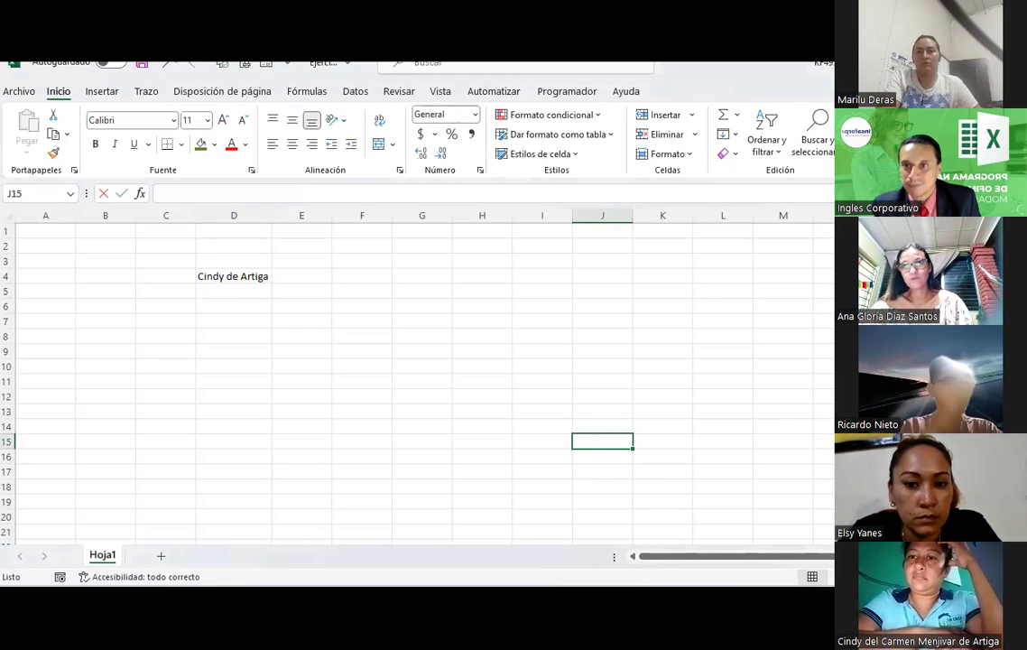
key("alt+F4")
left_click(468, 343)
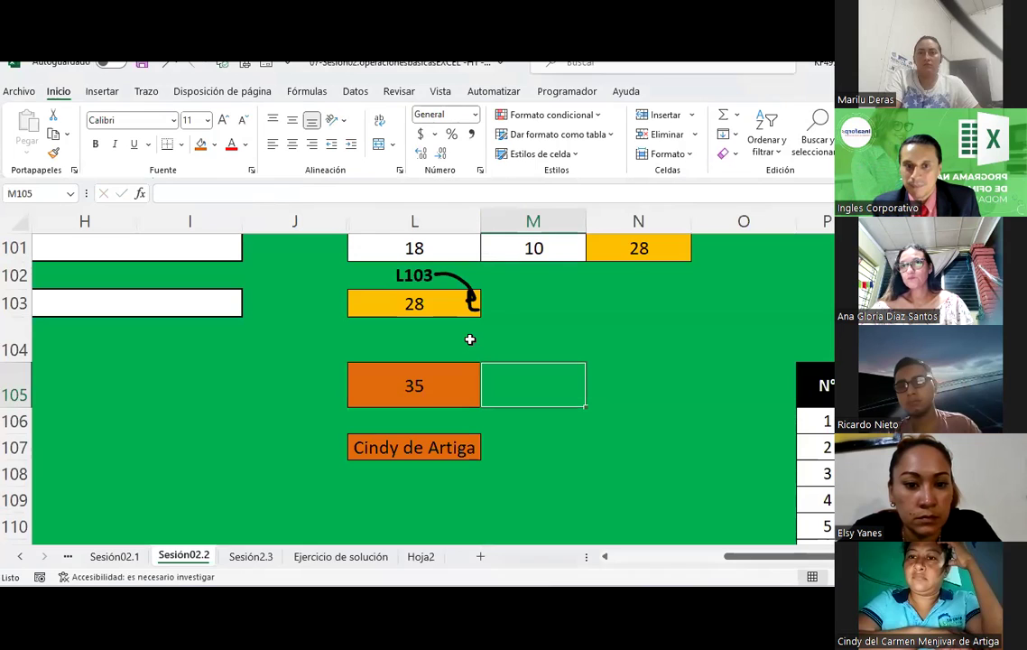
left_click(504, 475)
left_click(468, 449)
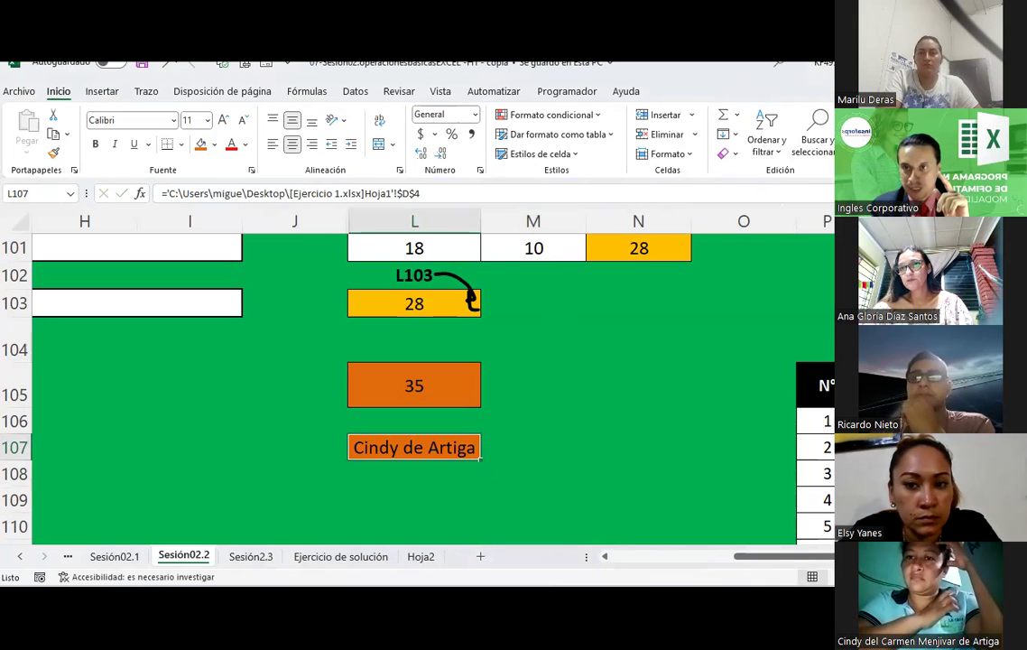
- Open '07-Sesión02.operacionesbásicasEXCEL -HT - copia' from the 04-Excel Básico folder
key("alt+Tab")
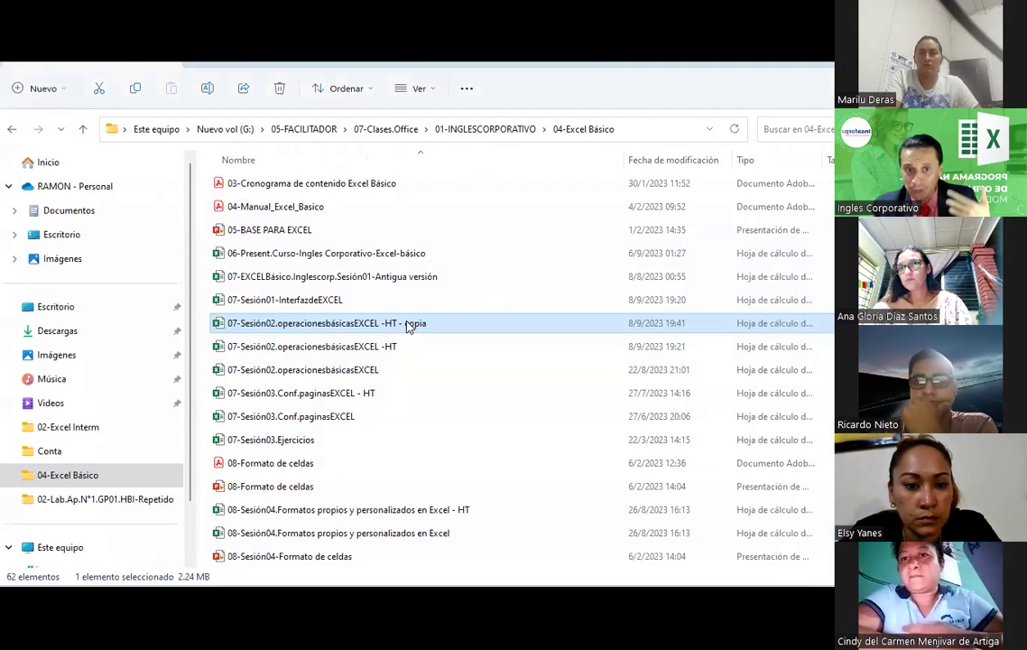
double_click(408, 325)
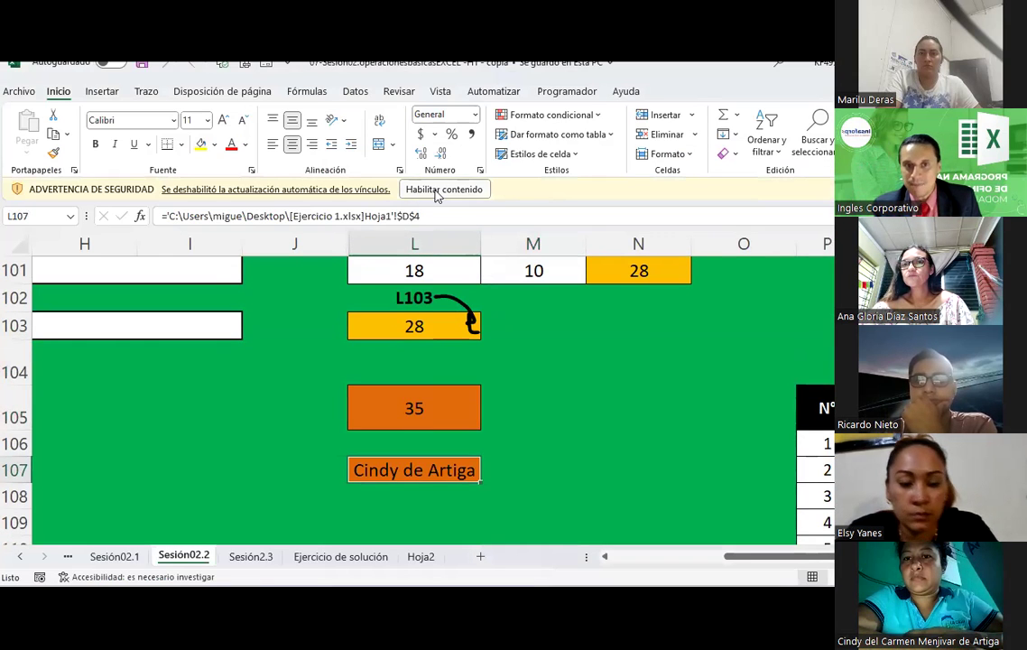
- Enable the workbook's content and inspect L107's external link to Ejercicio 1.xlsx
left_click(437, 192)
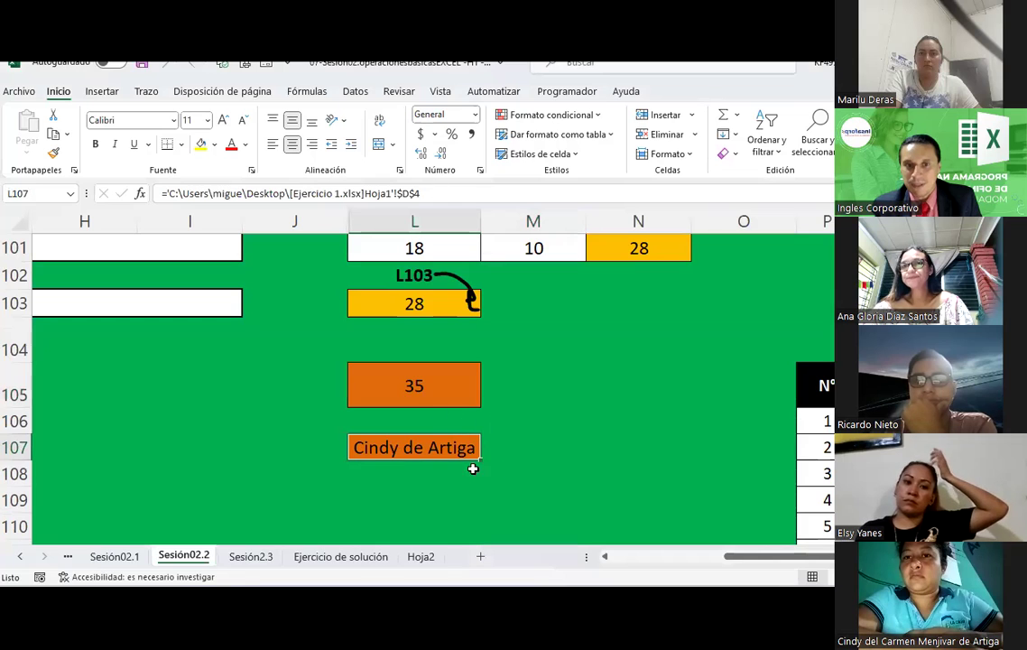
left_click(560, 452)
left_click(417, 451)
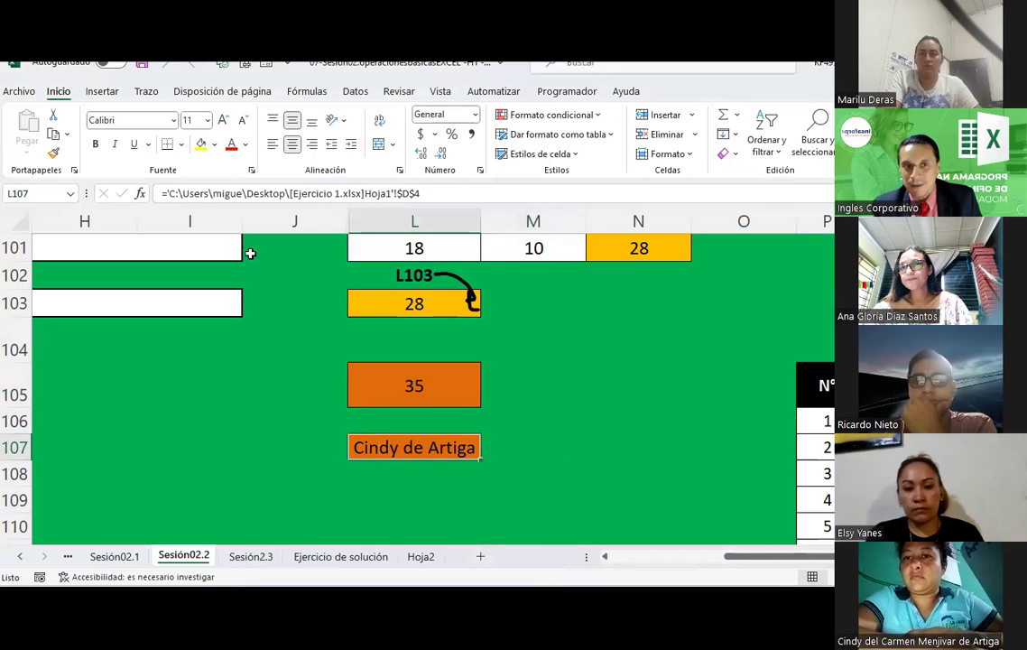
left_click(192, 201)
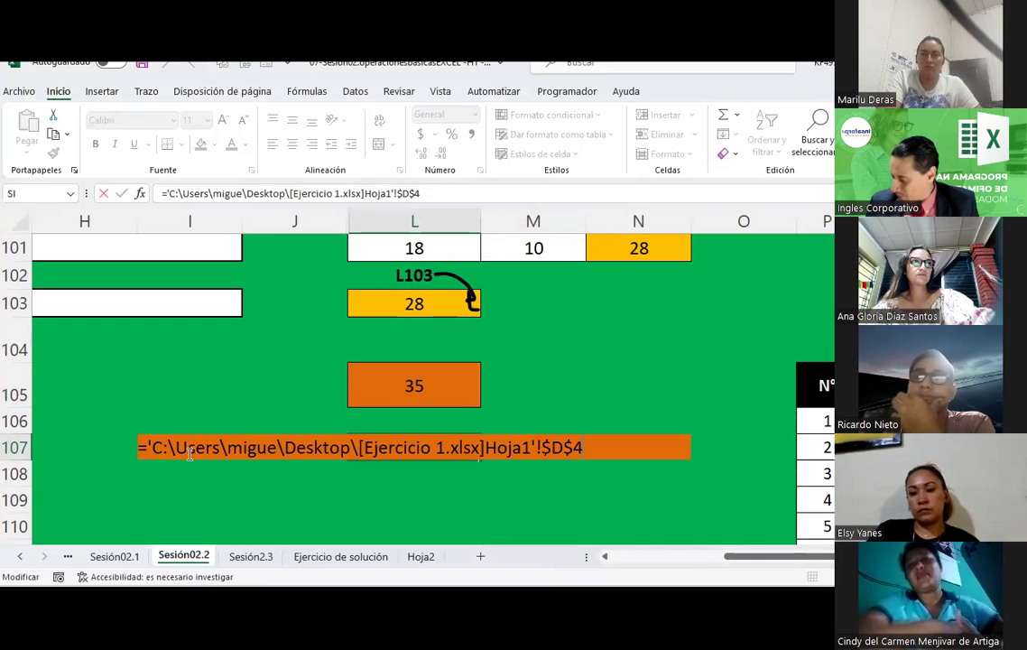
- Confirm the L107 formula unchanged and scroll back to column A
key("ctrl+Return")
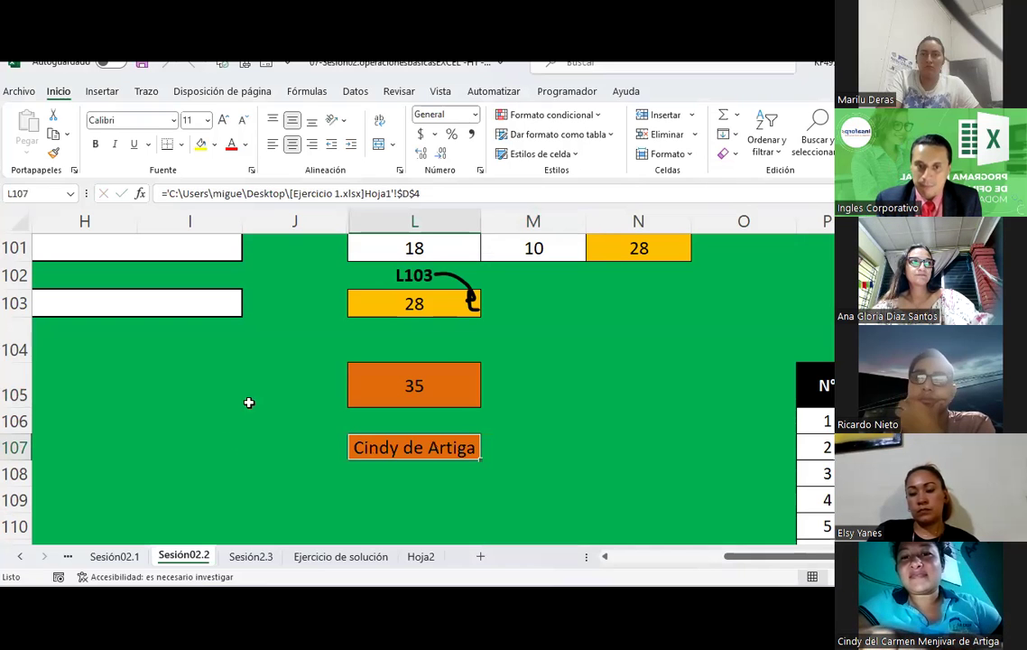
scroll(513, 365, "down", 3)
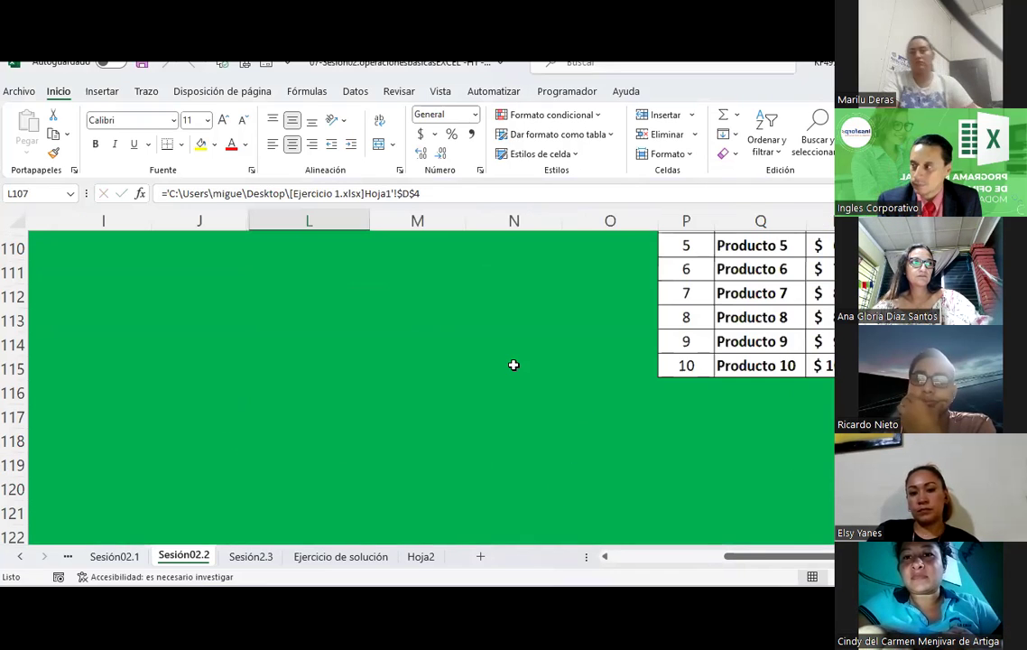
scroll(513, 365, "up", 4)
scroll(513, 363, "up", 4)
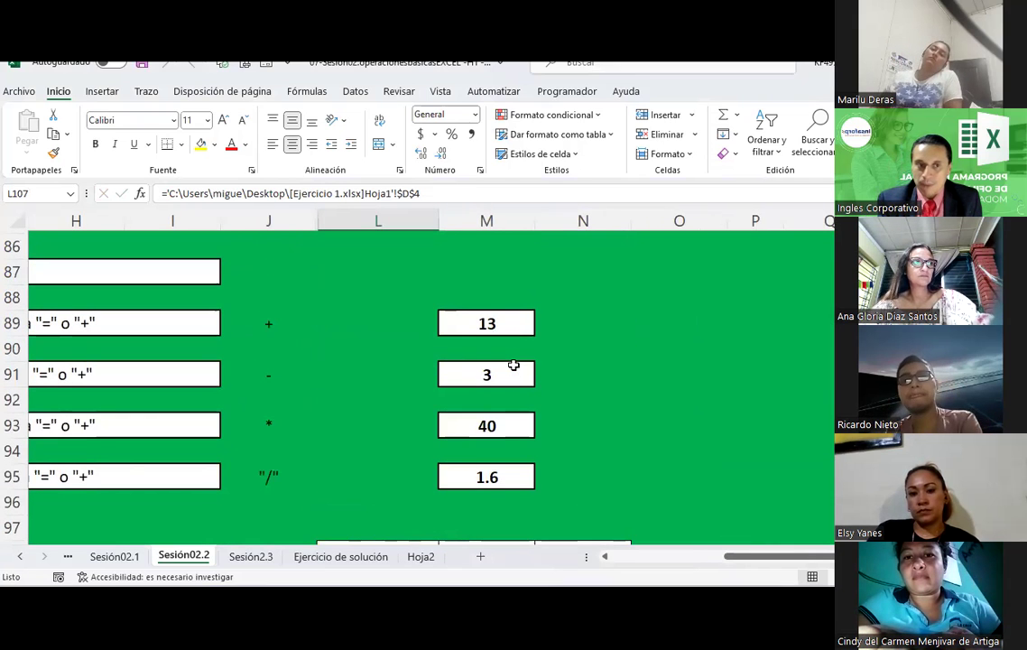
scroll(516, 361, "up", 1)
left_click_drag(772, 554, 646, 556)
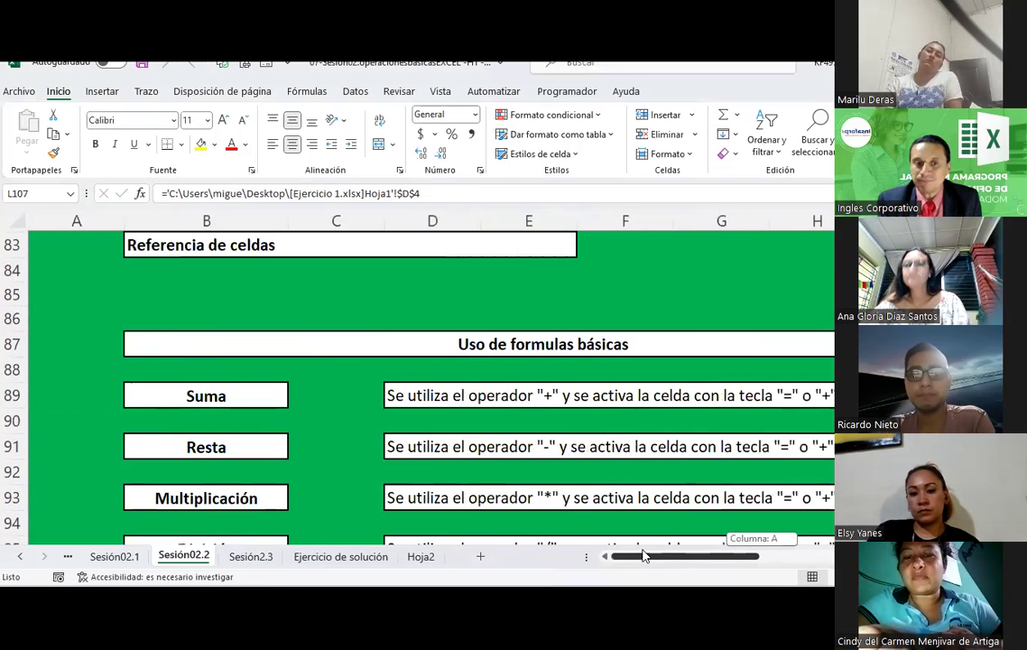
- Open the Ejercicio de solución sheet with its Rendimiento estudiantil EV.01–EV.05 score table in view
left_click(318, 567)
scroll(401, 439, "up", 3)
scroll(401, 439, "up", 9)
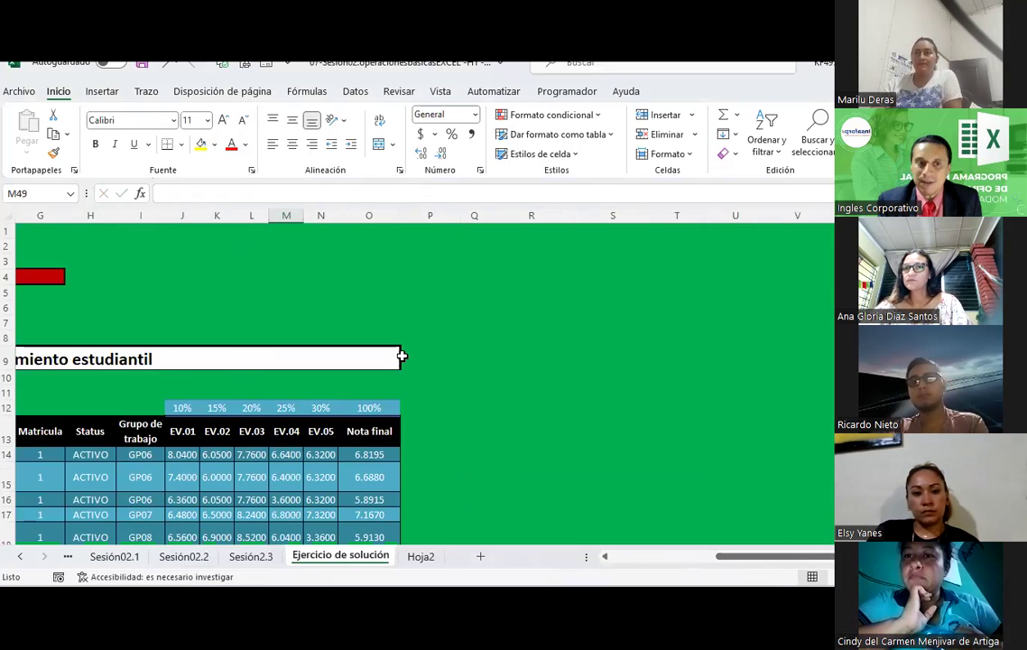
scroll(402, 357, "down", 1, "ctrl")
scroll(401, 356, "down", 1)
scroll(388, 366, "left", 2)
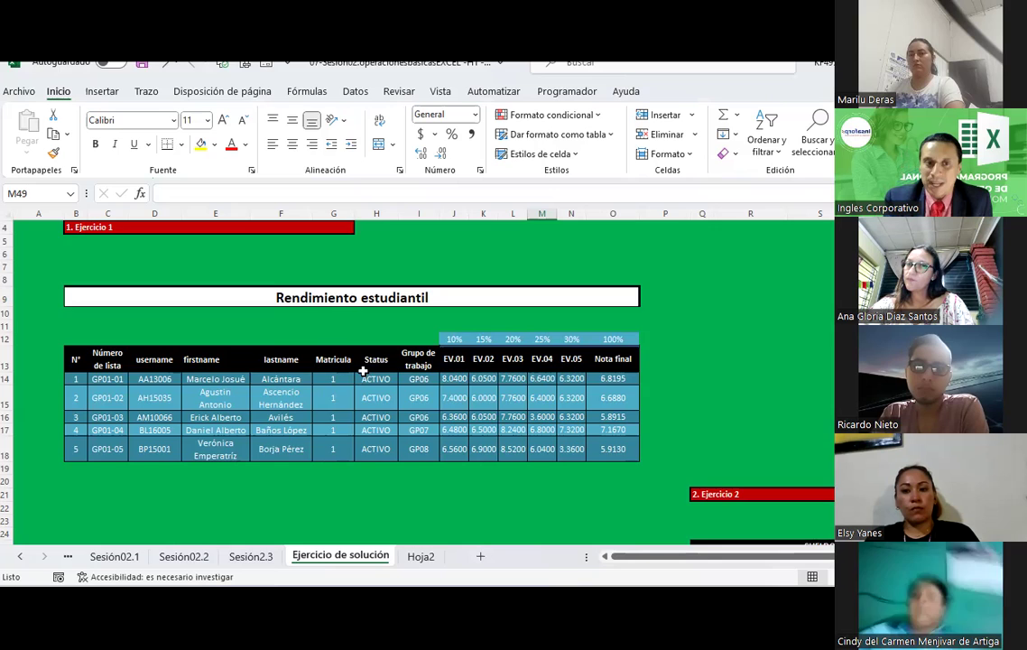
scroll(361, 379, "down", 3)
- Add a new blank sheet and enter the course title in cell D4
left_click(415, 558)
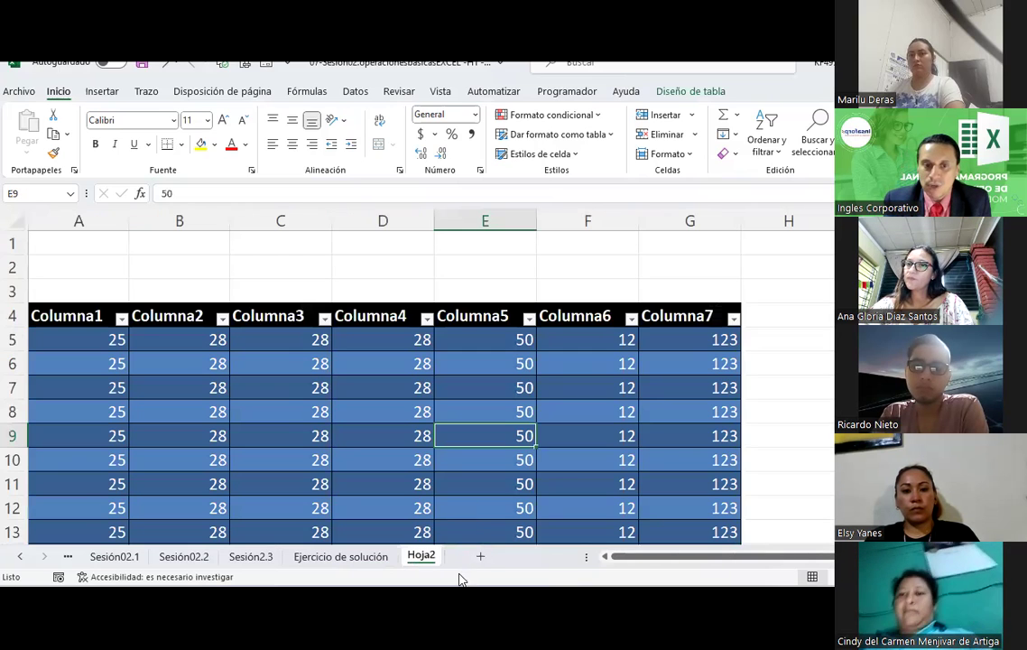
left_click(482, 559)
left_click(220, 278)
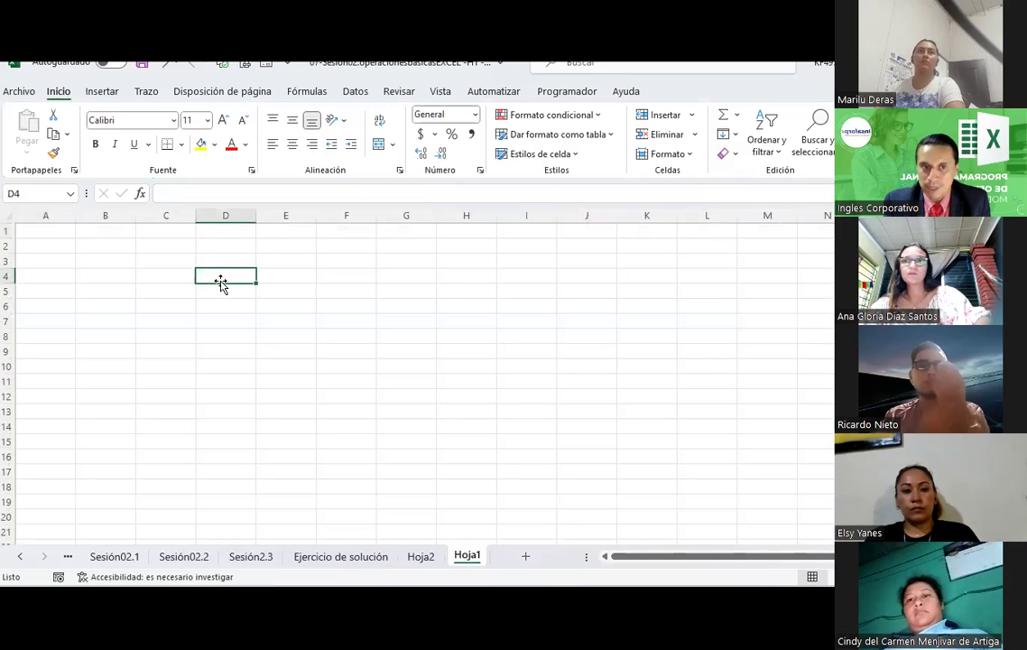
type("Curs")
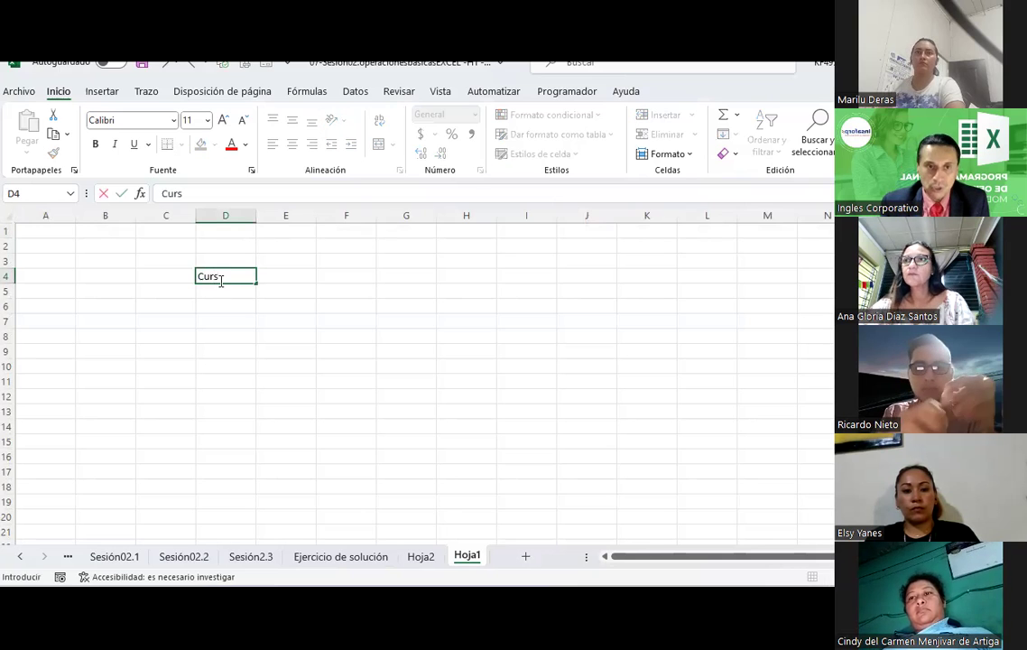
type("o intermedio de e")
key("BackSpace")
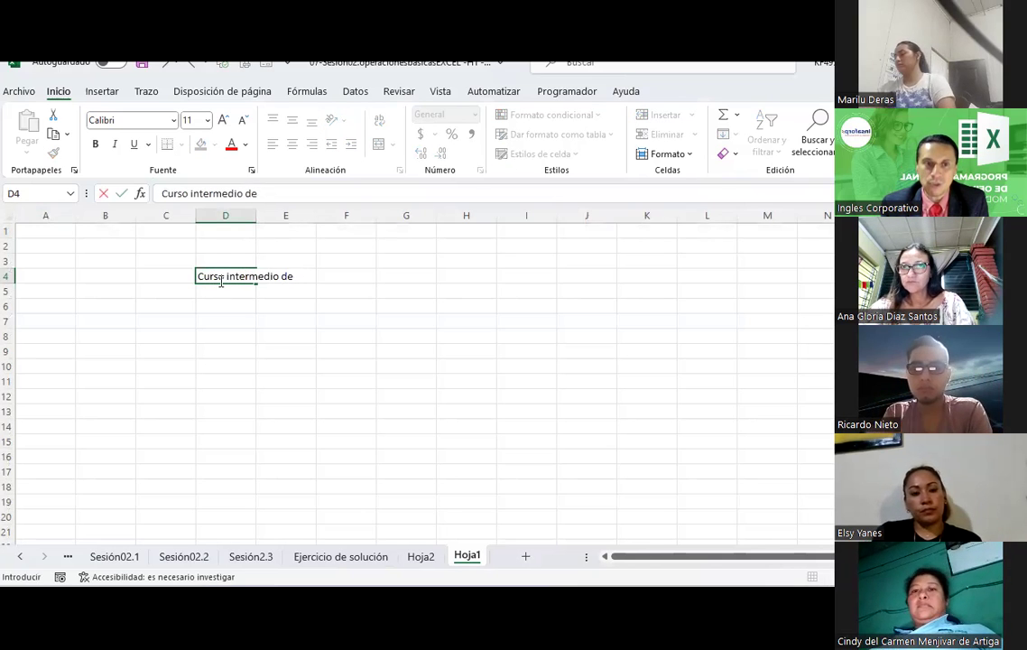
key("BackSpace")
key("BackSpace")
key("BackSpace")
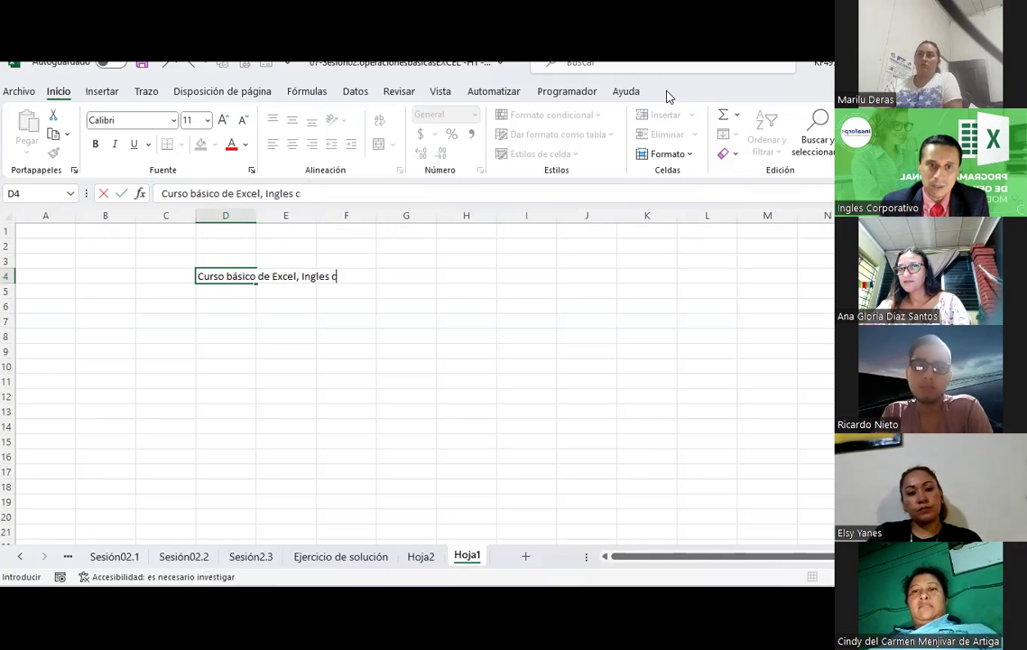
type("rporativ")
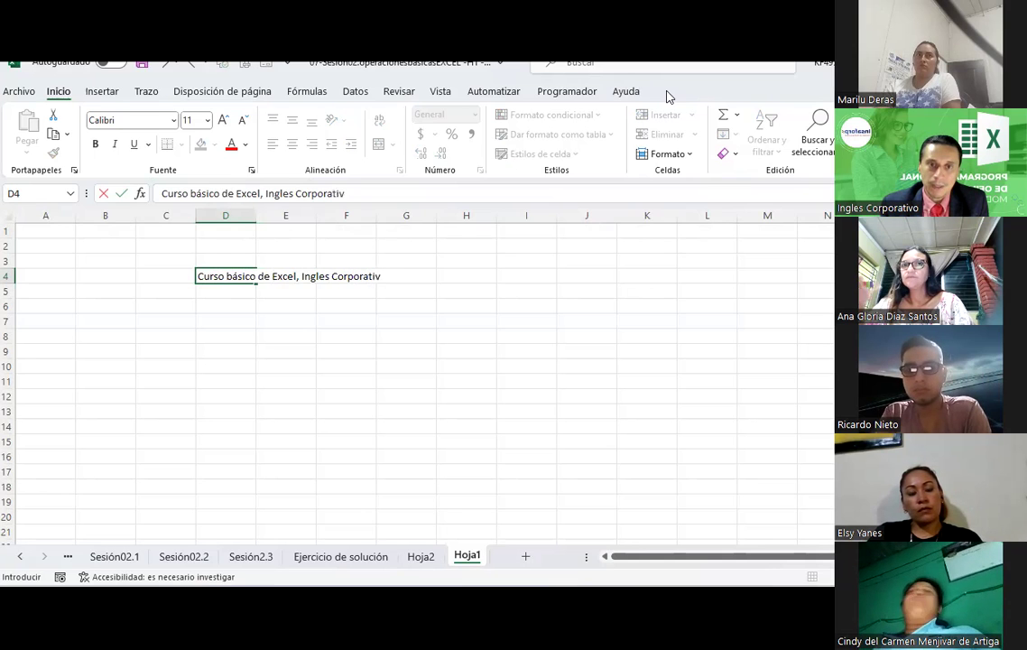
type("o")
key("Return")
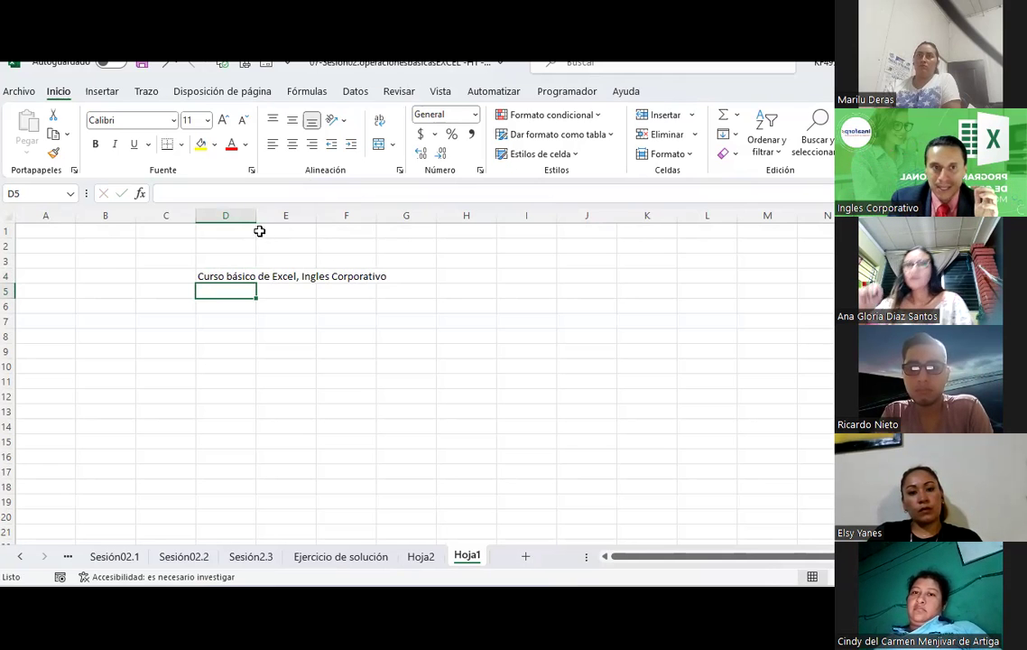
- Widen column D, give D4 Todos los bordes, and autofit column D to the title
left_click_drag(256, 215, 431, 217)
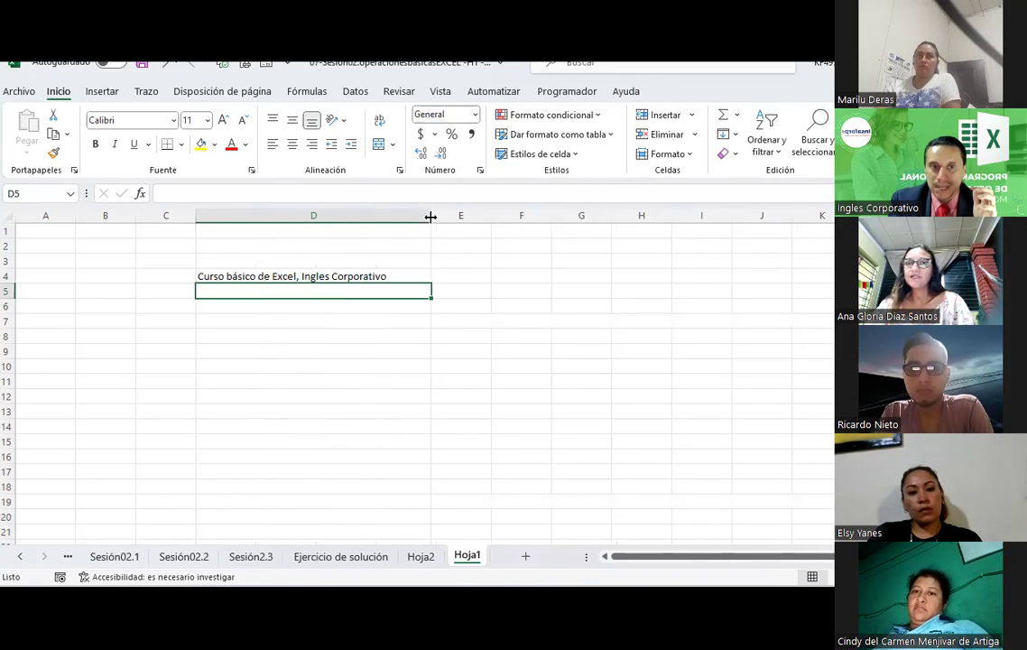
left_click(338, 271)
left_click(180, 144)
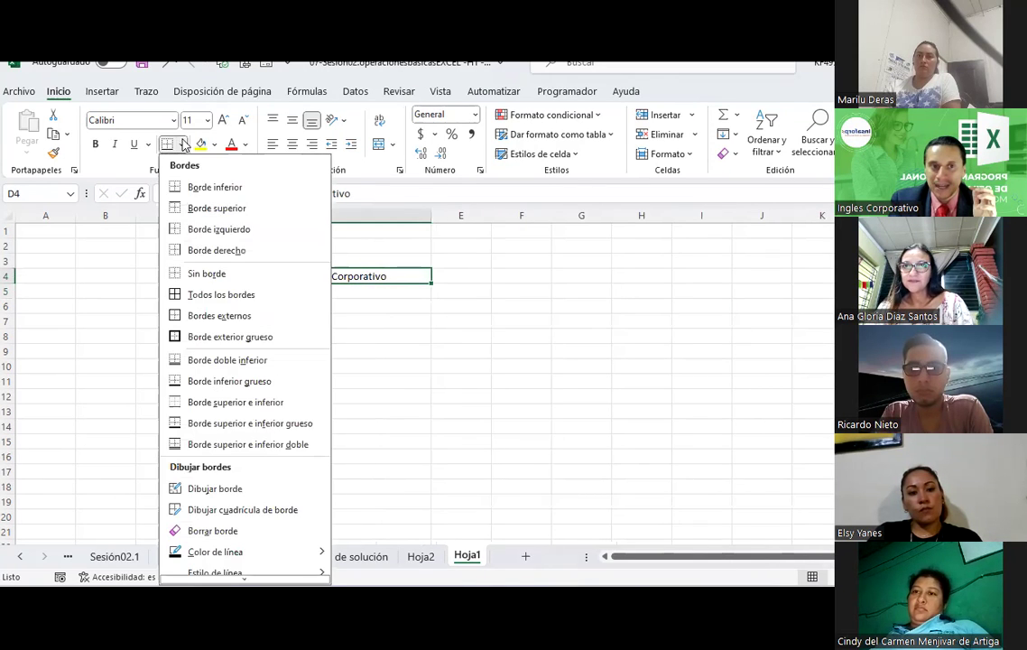
left_click(177, 292)
left_click(285, 337)
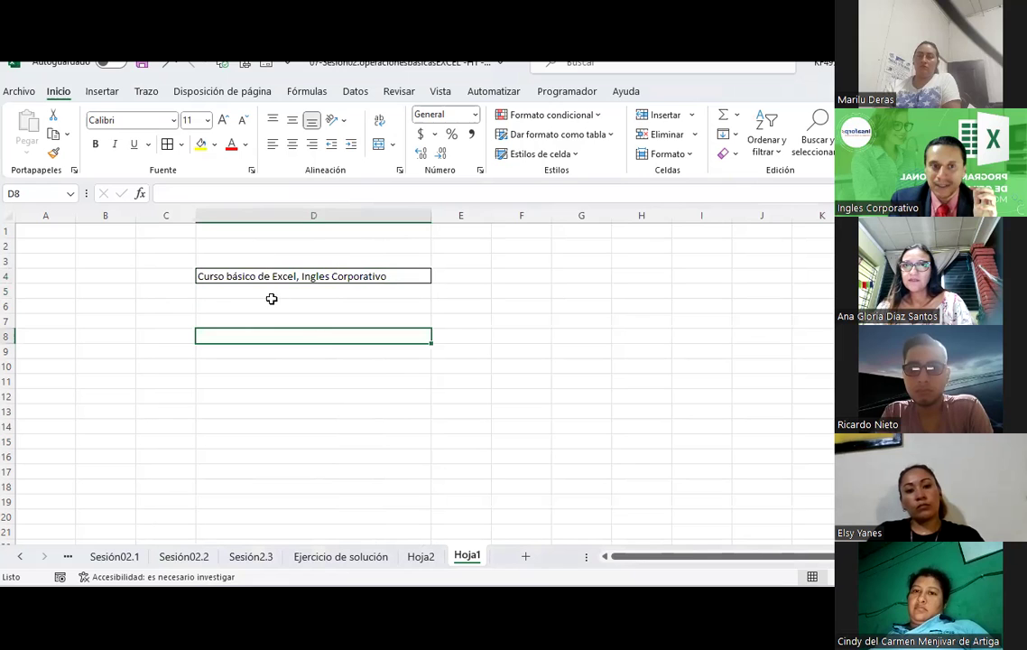
double_click(431, 216)
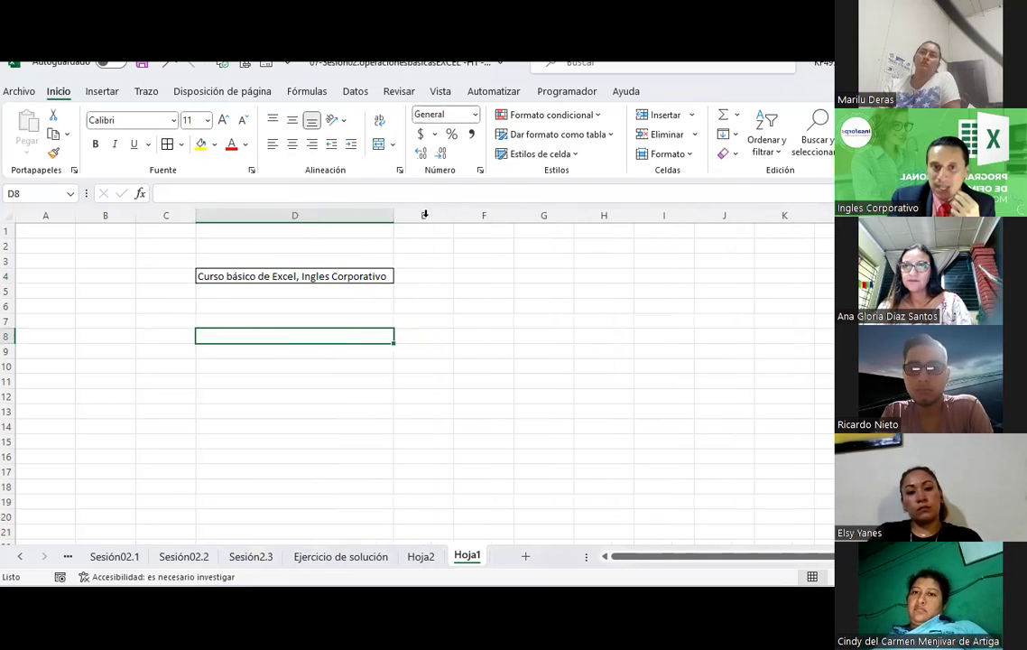
left_click(142, 92)
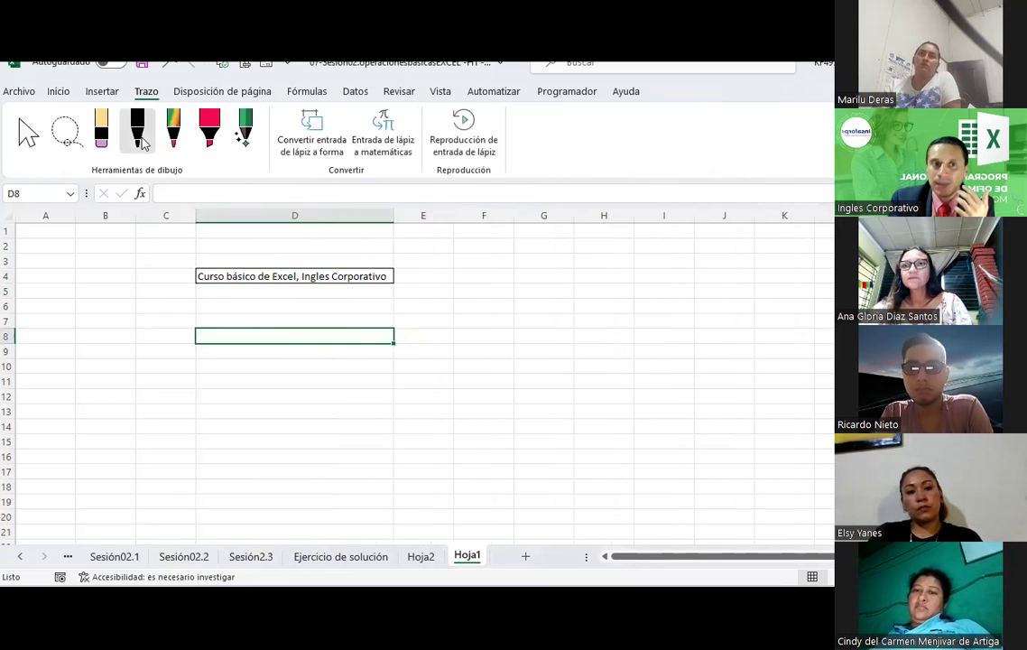
- Draw an ink arrow over the D4 title, then go to the Hoja2 sheet
mouse_move(414, 269)
left_mouse_down()
mouse_move(430, 268)
mouse_move(421, 280)
mouse_move(430, 283)
mouse_move(417, 281)
left_mouse_up()
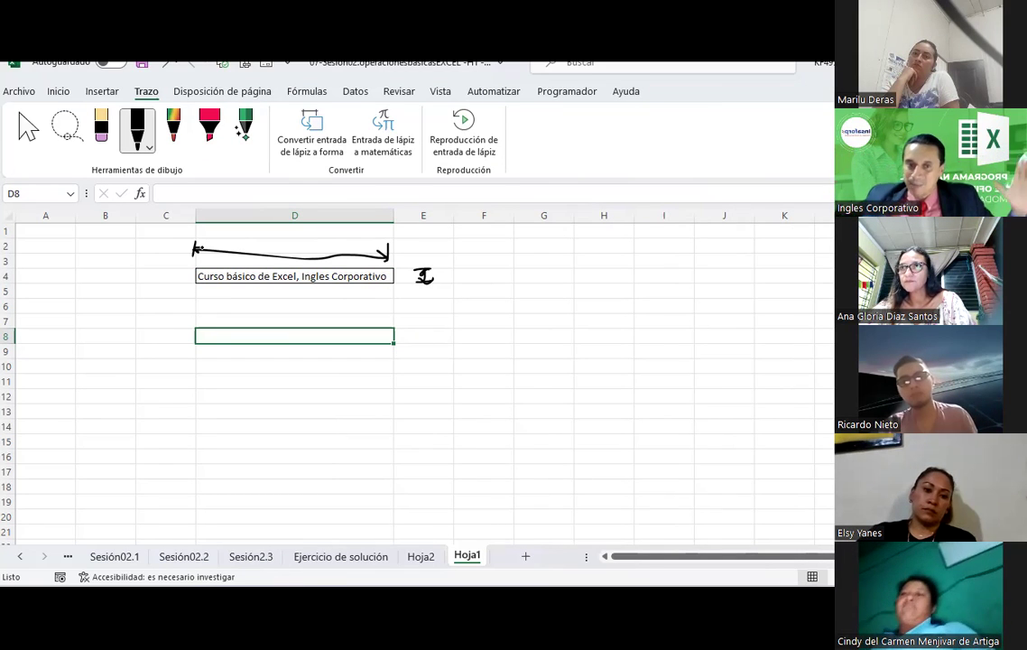
left_click(384, 557)
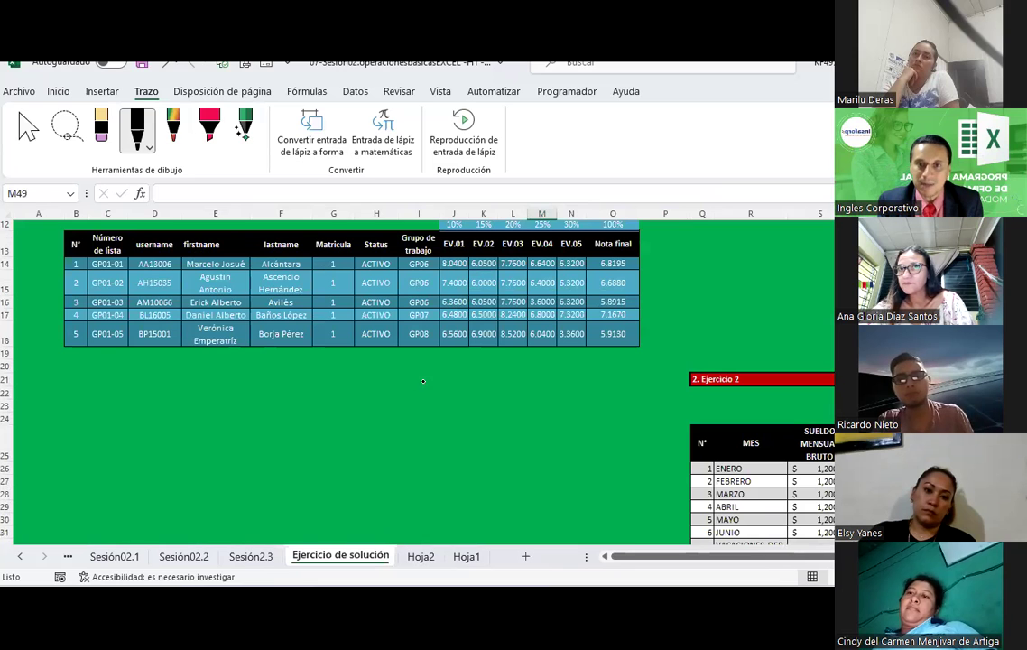
left_click(421, 556)
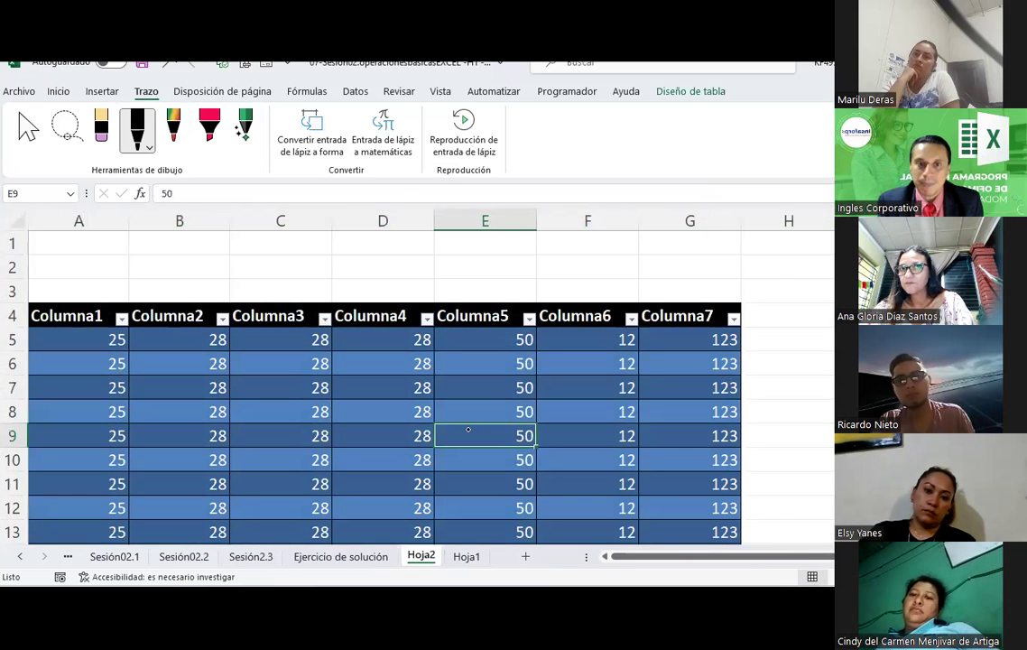
- Copy the Columna6 and Columna7 columns (F:G) into columns H:I
scroll(525, 325, "down", 6, "ctrl")
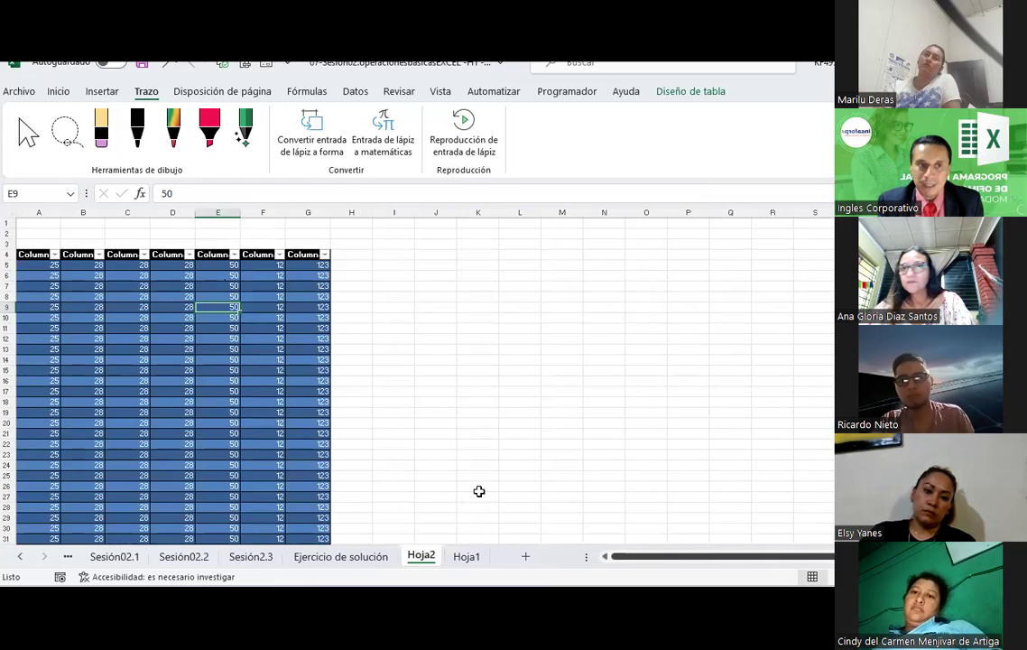
scroll(386, 457, "up", 5, "ctrl")
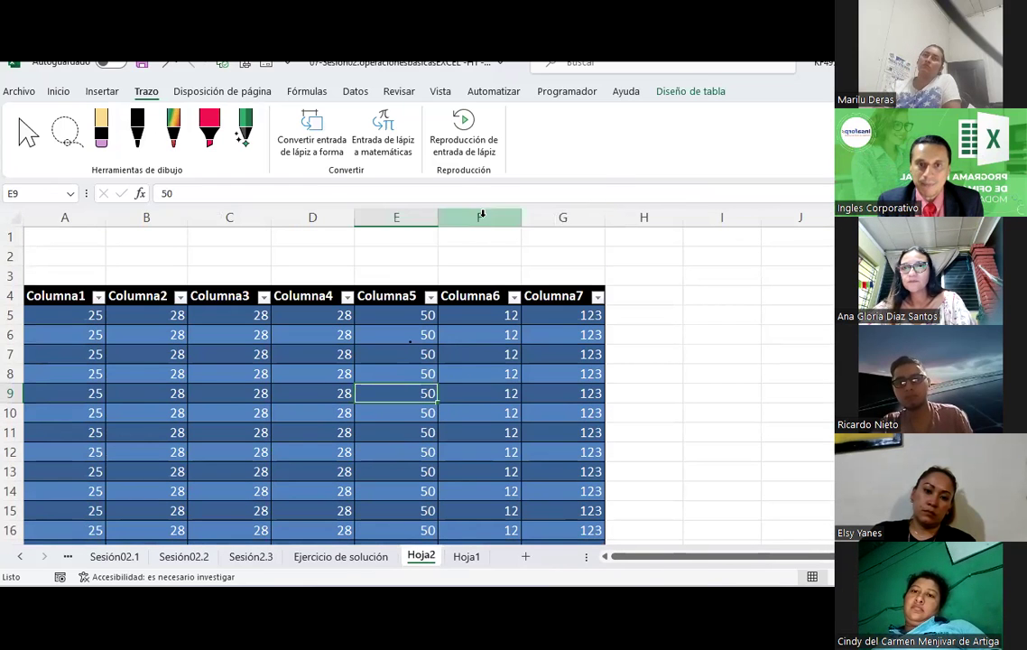
left_click_drag(481, 213, 559, 216)
key("ctrl+c")
left_click(646, 214)
key("ctrl+v")
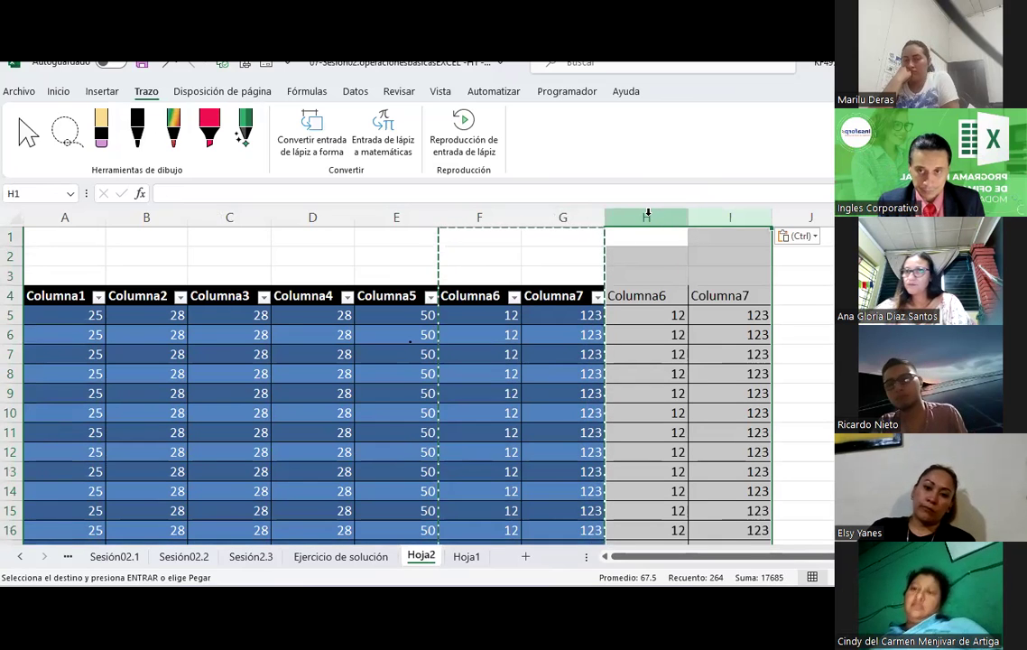
left_click(799, 236)
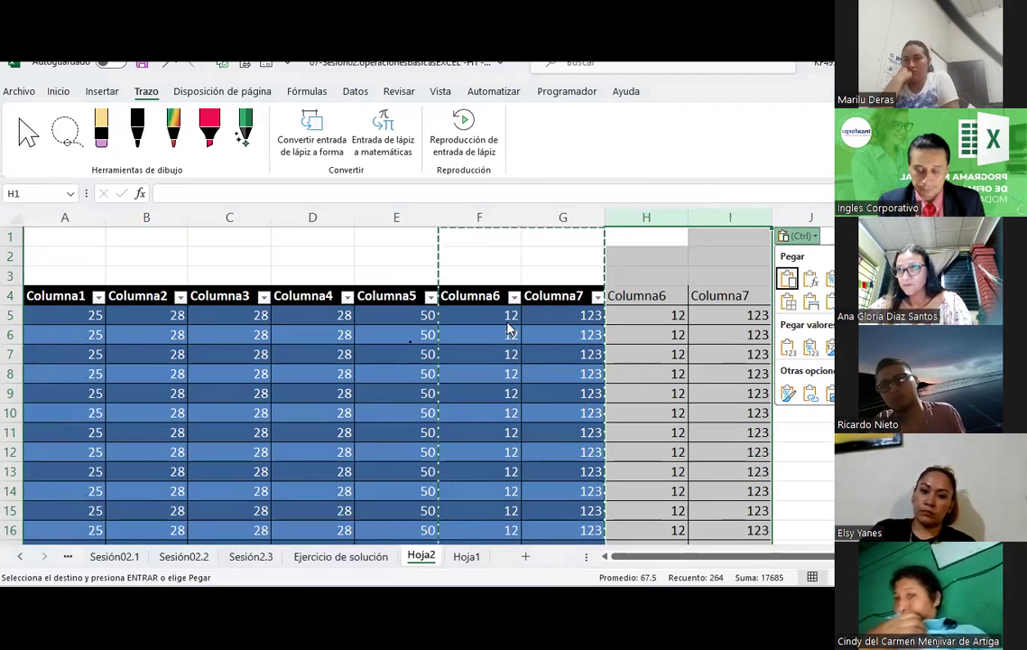
left_click(798, 235)
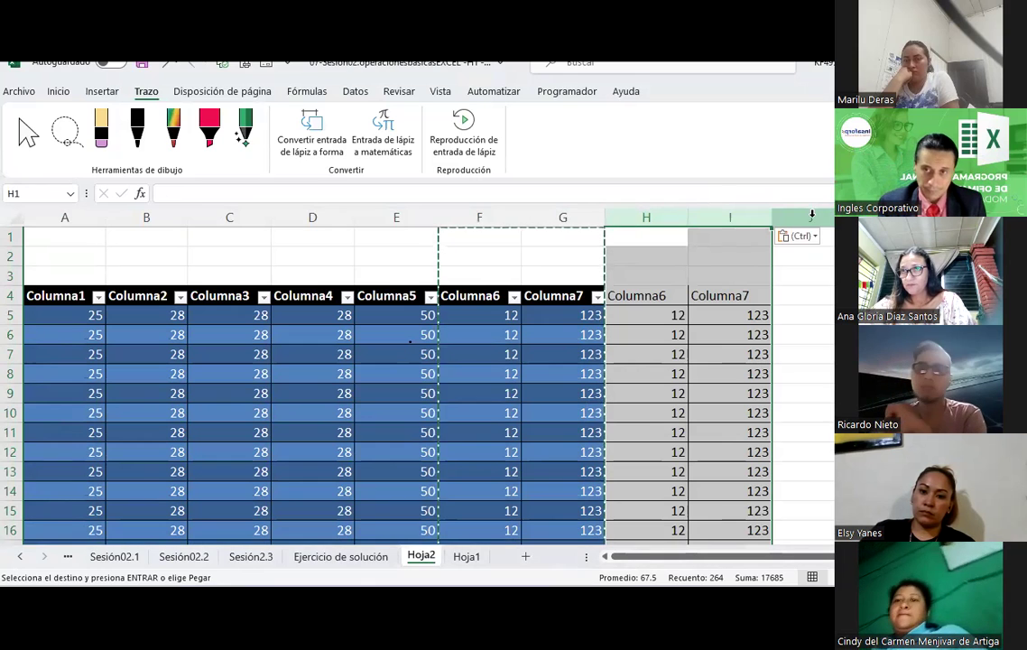
- Copy the H:I columns again and paste them further right, out toward column AE
key("ctrl+c")
left_click_drag(668, 218, 830, 218)
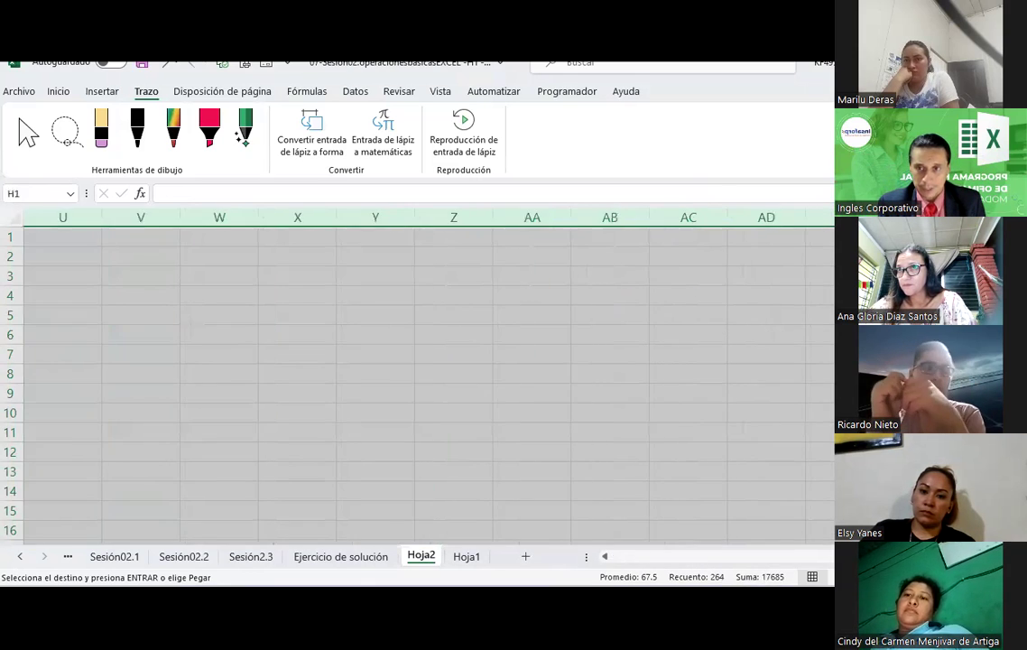
key("ctrl+v")
left_click(614, 413)
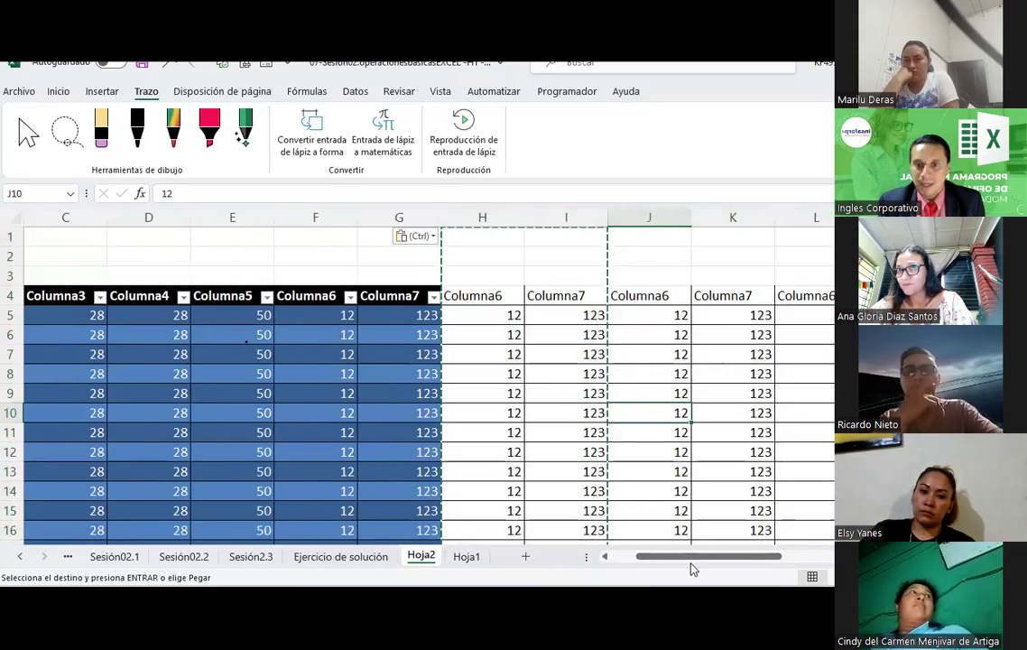
scroll(641, 461, "down", 2)
scroll(640, 461, "down", 3)
scroll(640, 461, "down", 2)
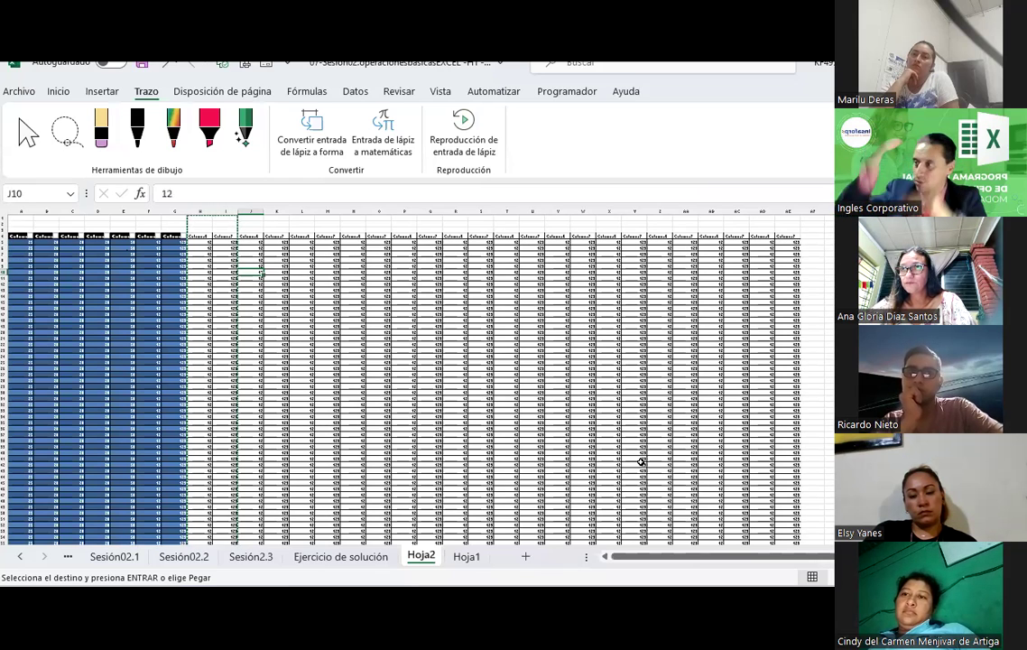
- On Hoja1, paste the title 'Curso básico de Excel, Ingles Corporativo' from D4 into I7
left_click(465, 557)
left_click(434, 421)
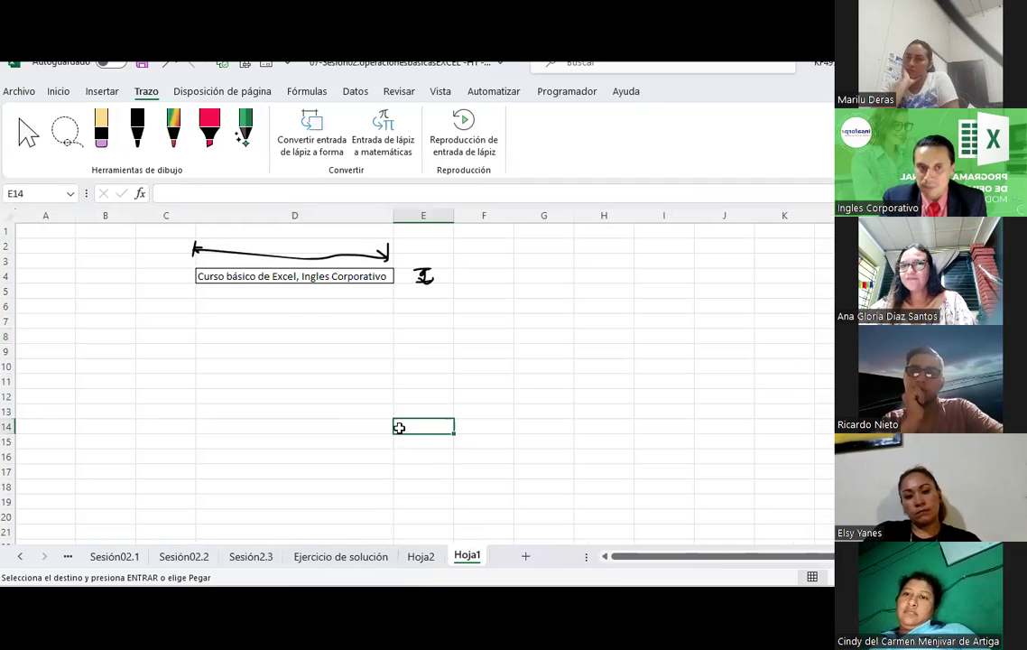
left_click(294, 277)
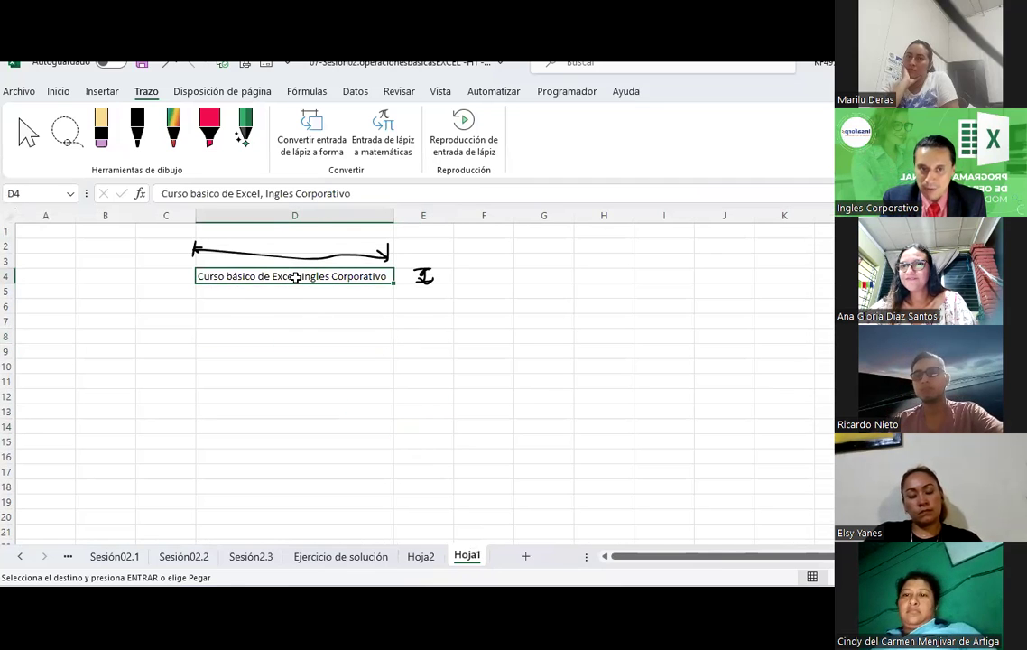
left_click(672, 323)
key("ctrl+v")
left_click(684, 453)
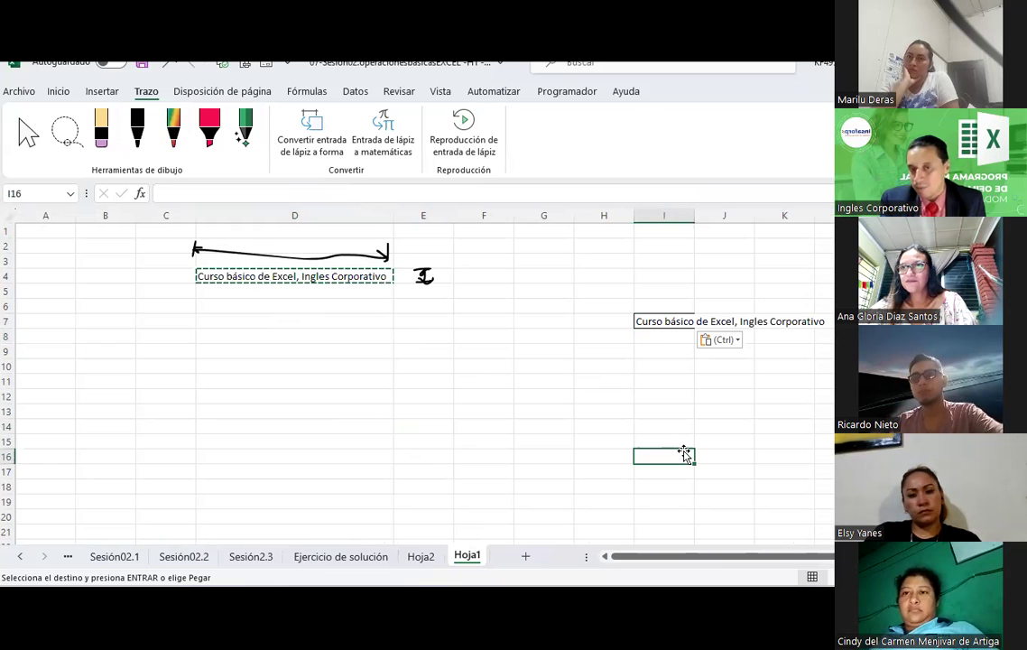
left_click_drag(767, 551, 795, 558)
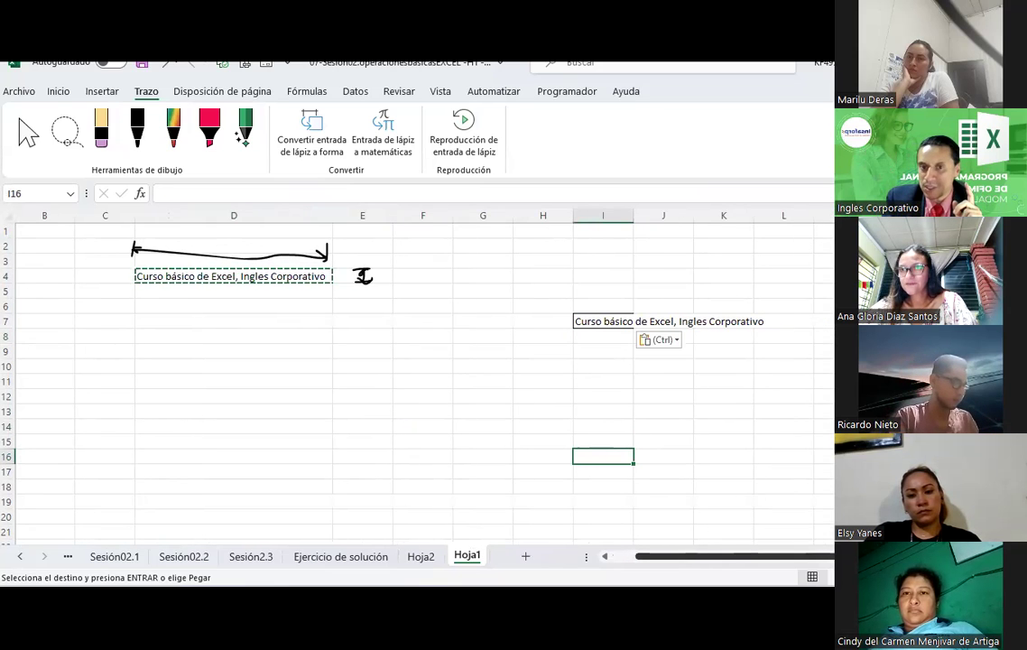
scroll(807, 420, "up", 3, "ctrl")
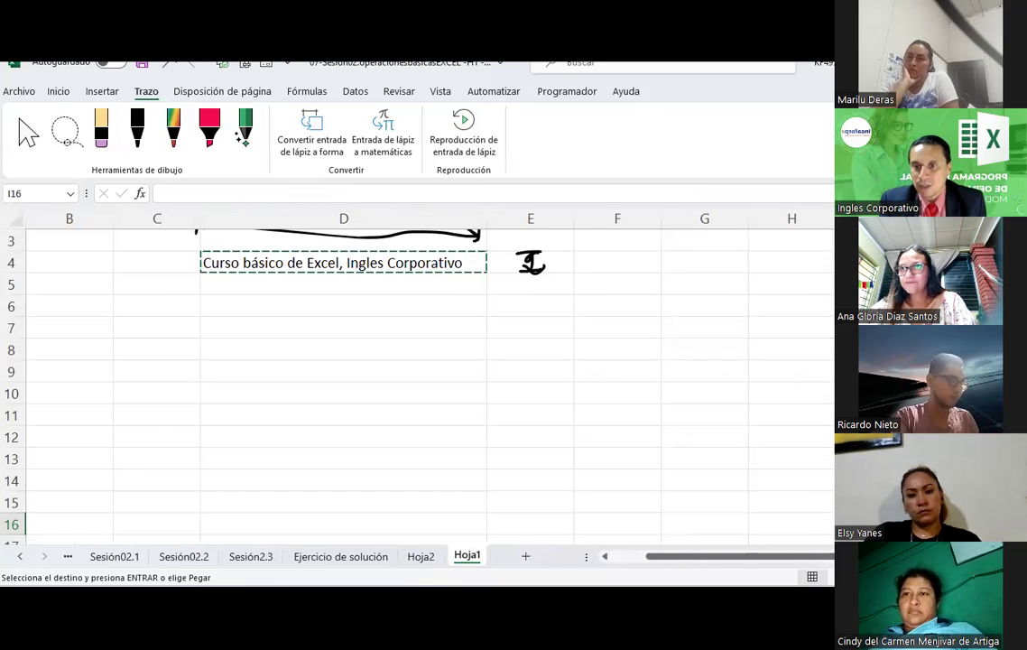
scroll(415, 379, "right", 1)
scroll(415, 379, "right", 3)
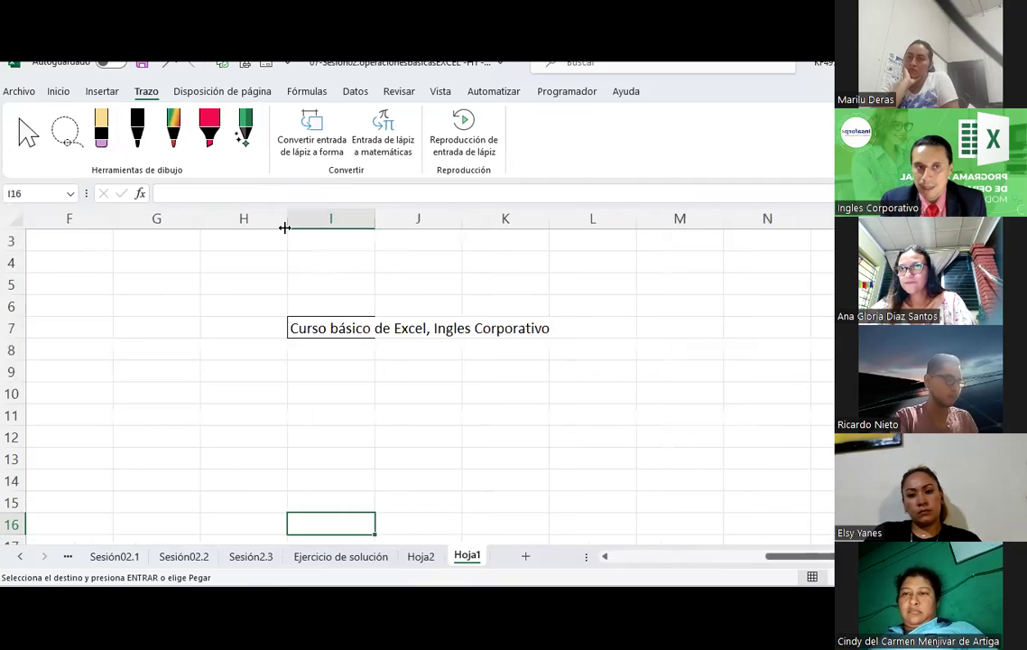
left_click(60, 92)
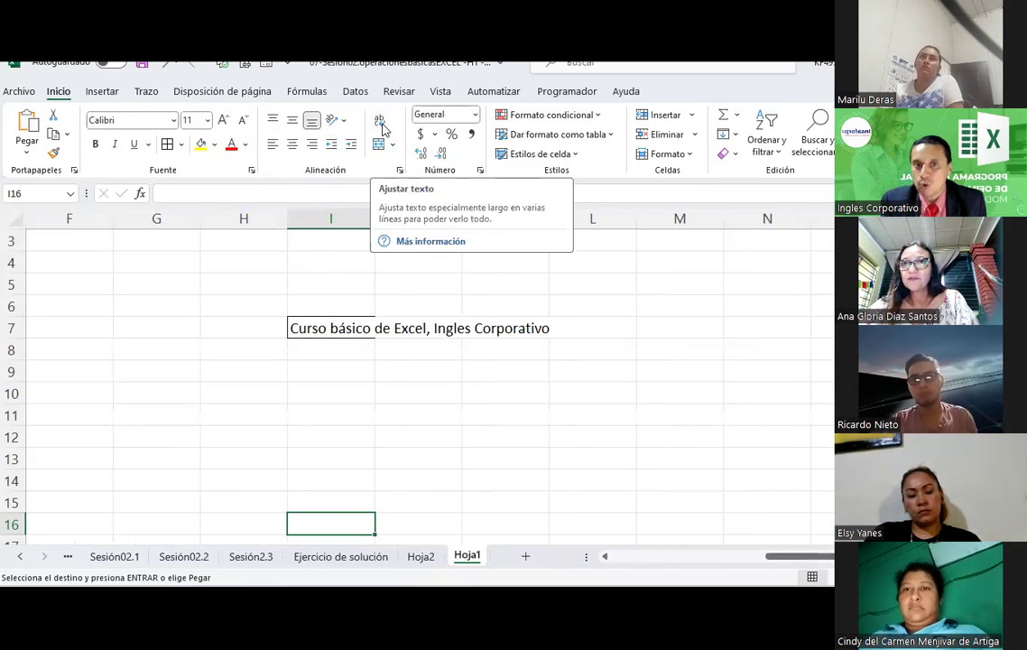
- Widen column I and apply Ajustar texto to I7 so the title wraps onto three lines
left_click(380, 124)
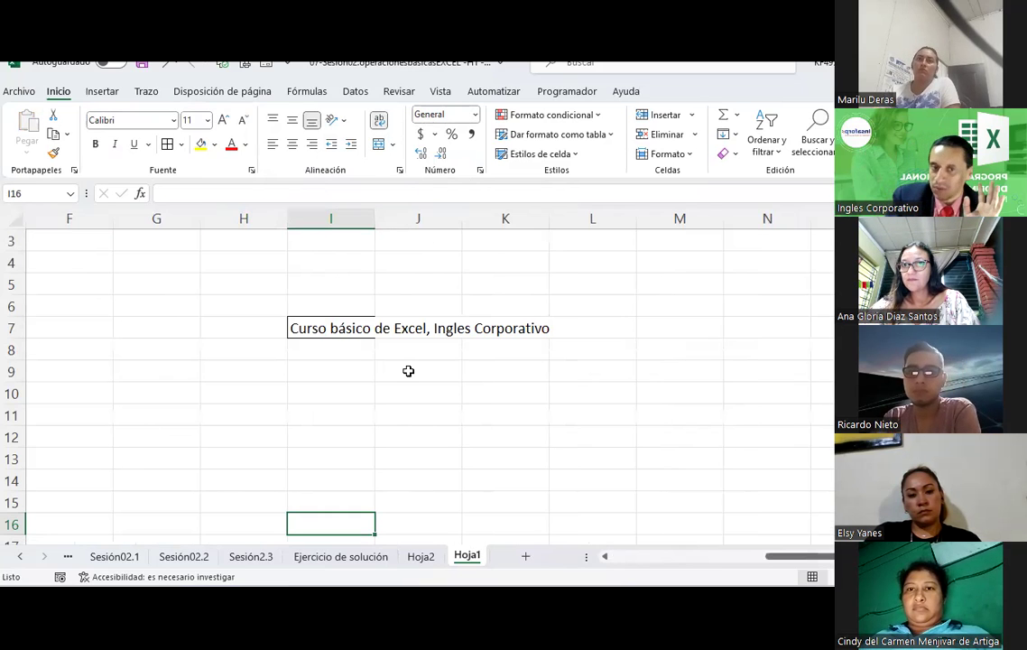
left_click_drag(374, 216, 419, 223)
left_click(385, 326)
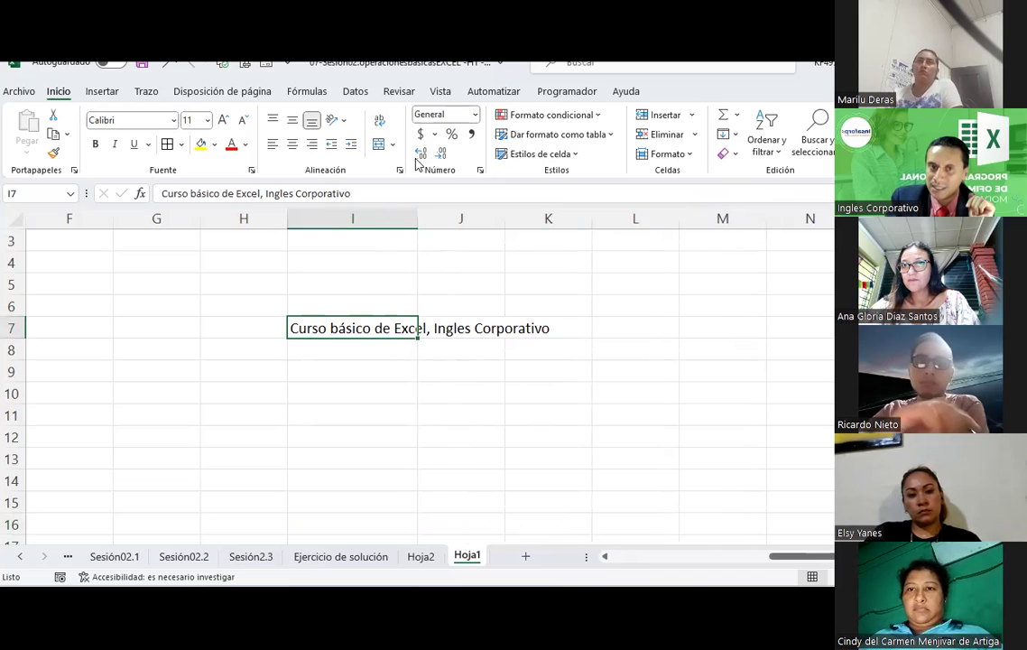
left_click(378, 120)
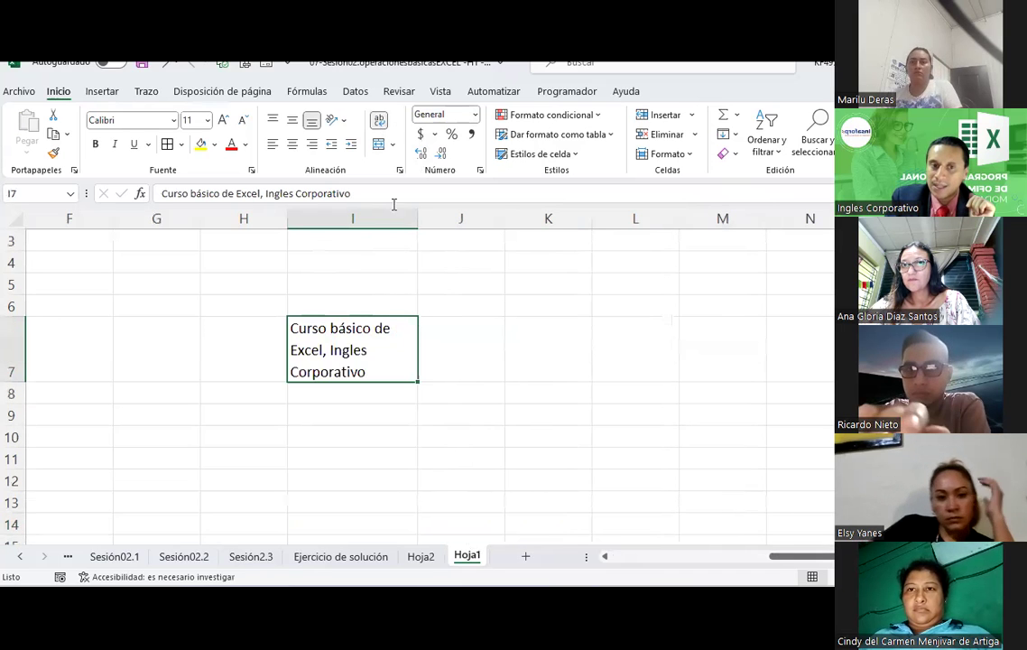
left_click(472, 339)
left_click(146, 94)
left_click(136, 129)
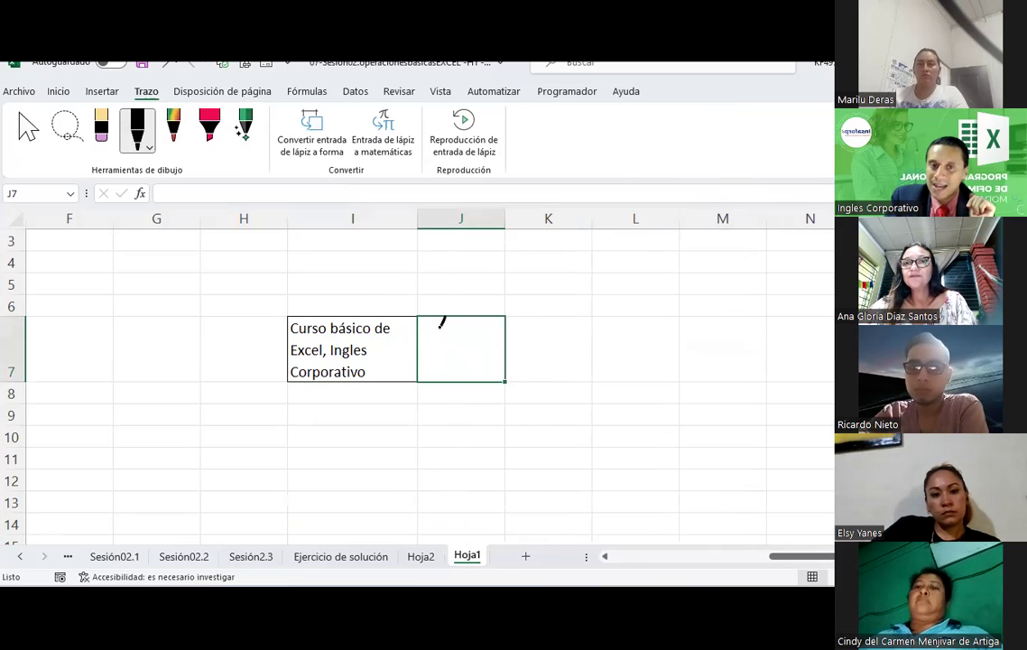
- Ink a vertical double arrow labelled 'a' in J7, then narrow column I slightly
left_click_drag(444, 319, 442, 378)
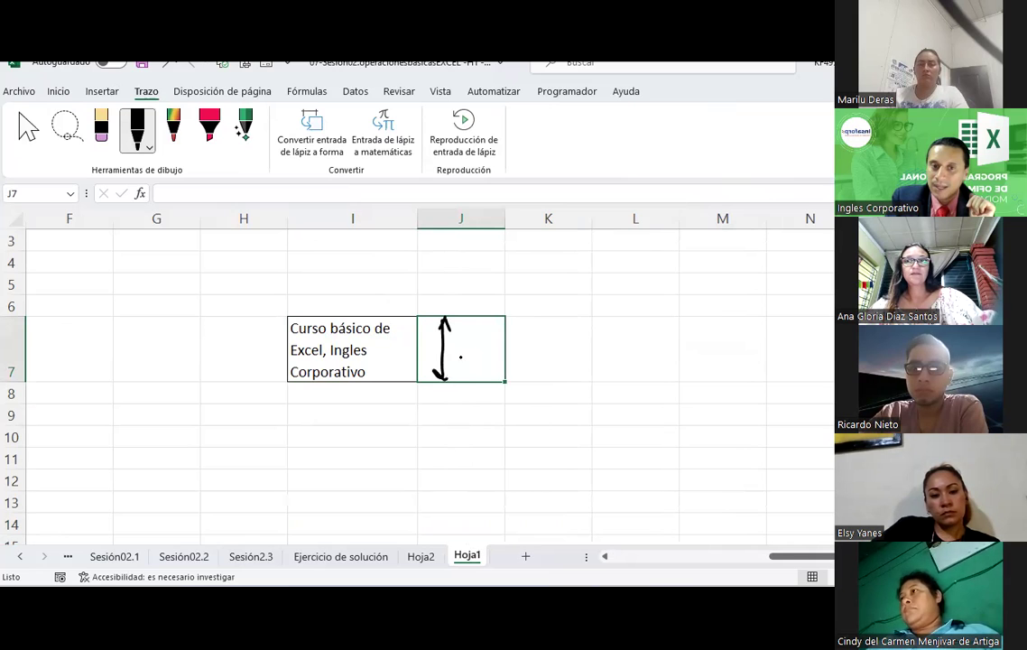
left_click_drag(460, 354, 468, 357)
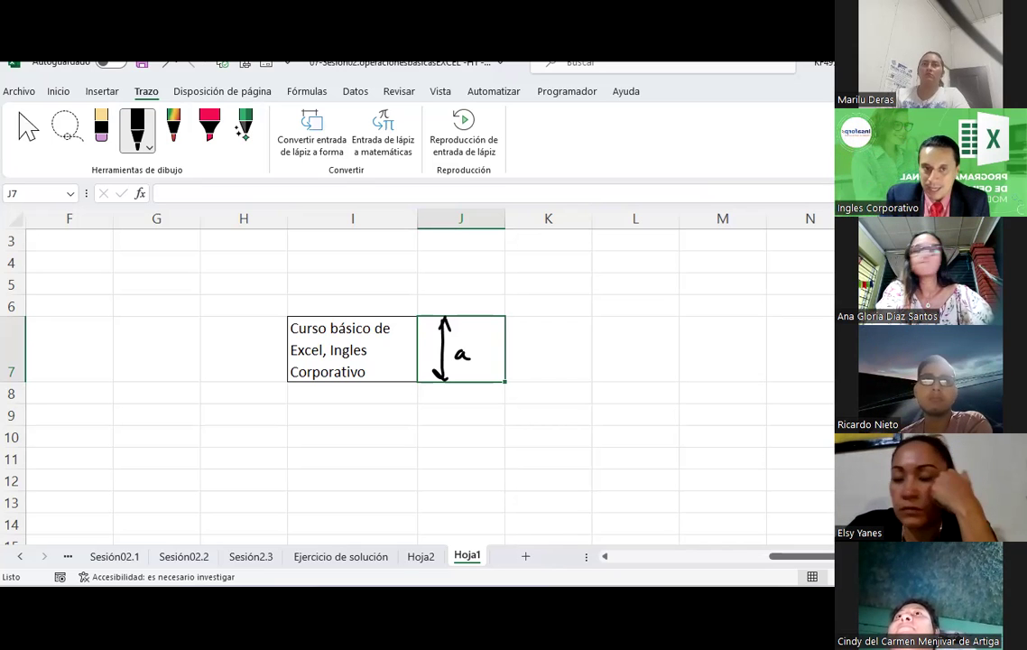
key("Escape")
left_click_drag(416, 218, 398, 217)
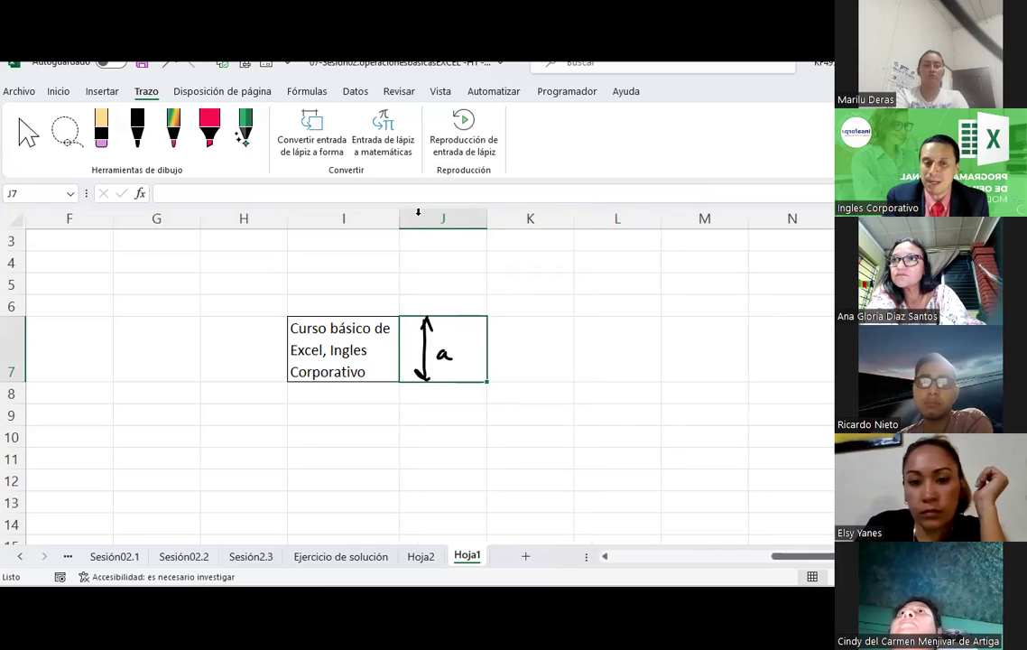
left_click(360, 559)
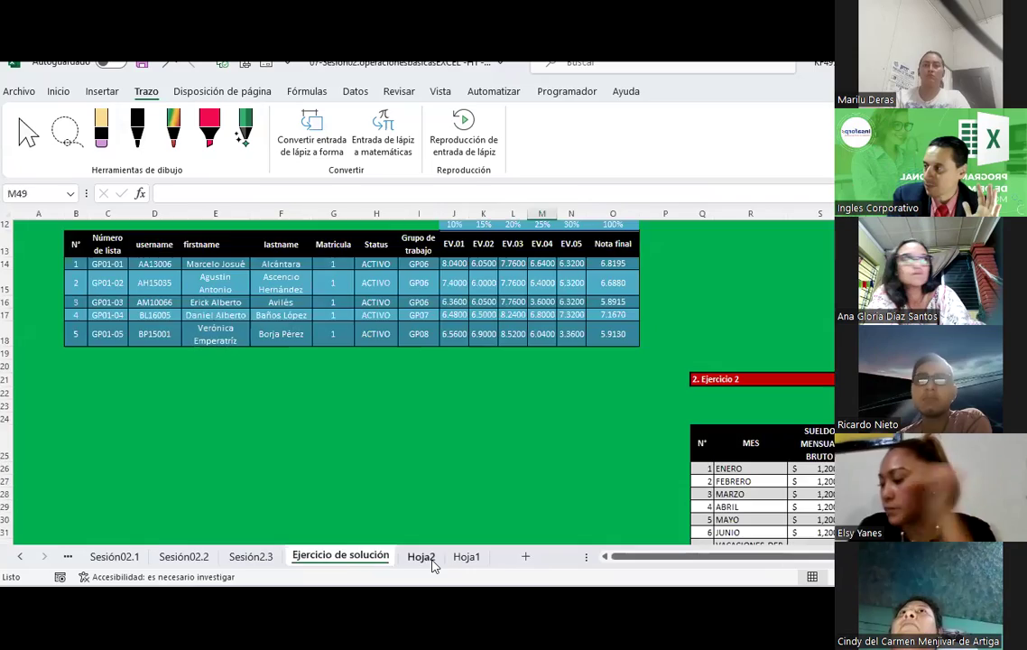
- Return to Hoja2 at column A, select a Tabla1 cell, and show Diseño de tabla
left_click(423, 558)
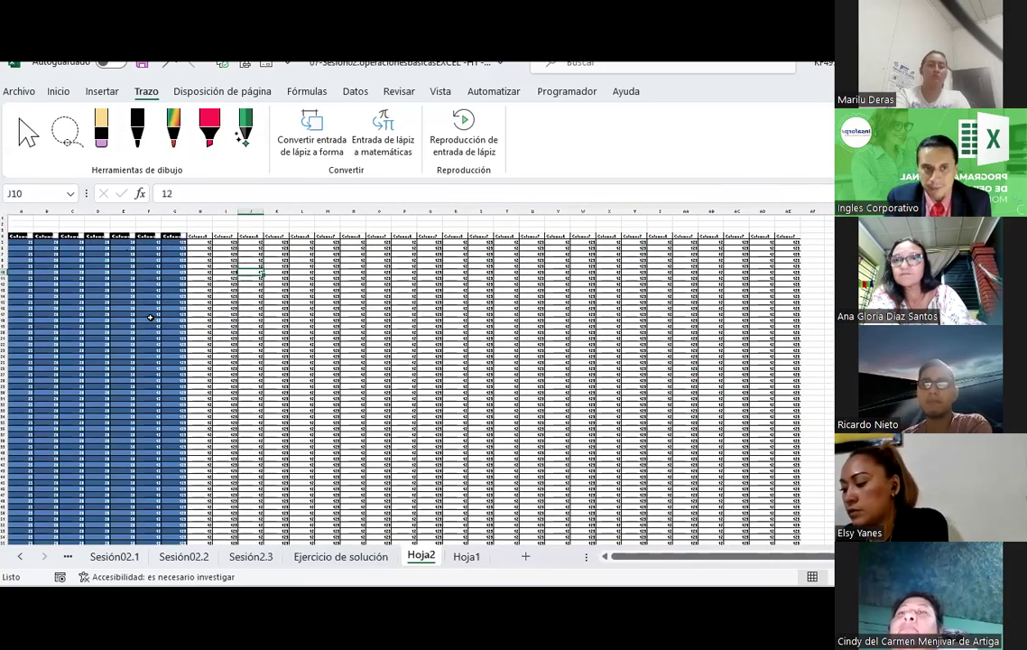
scroll(150, 315, "up", 5)
scroll(151, 315, "up", 2)
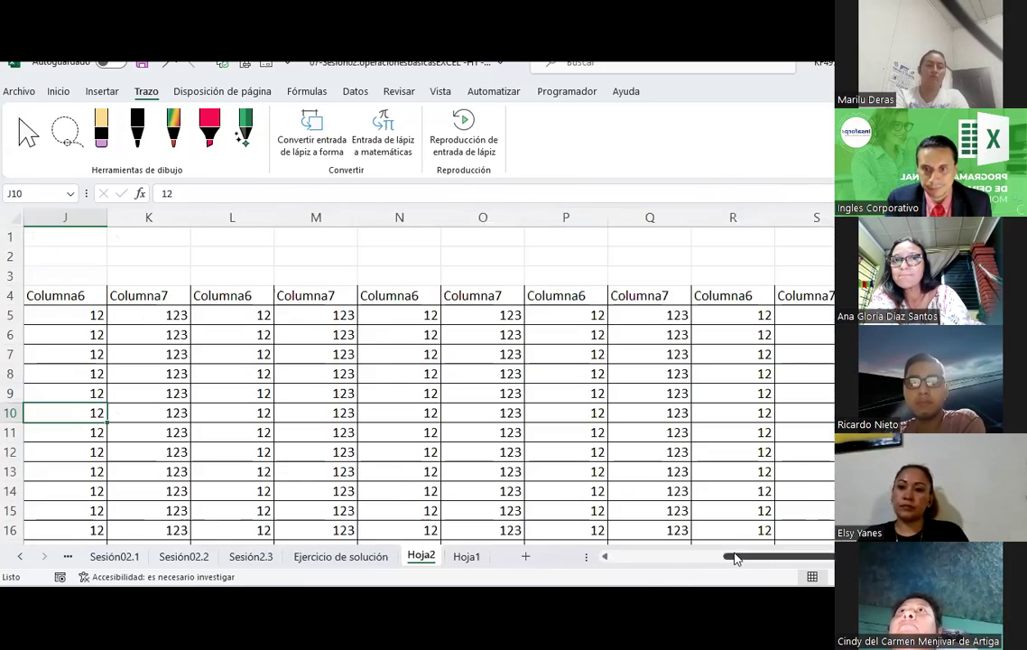
left_click_drag(736, 558, 627, 558)
left_click(404, 328)
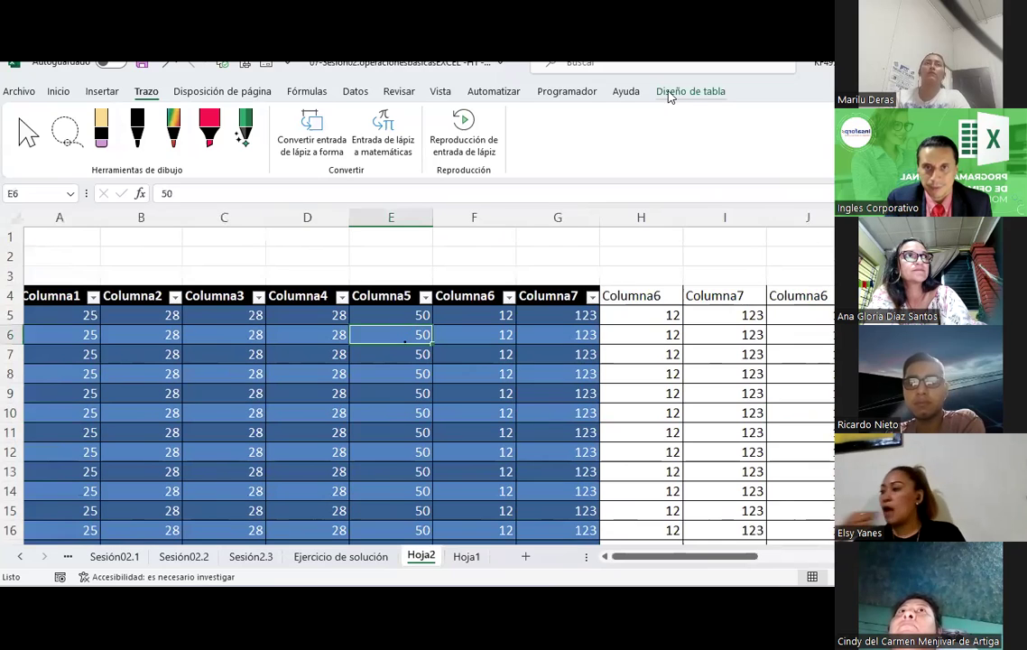
left_click(691, 91)
left_click_drag(659, 556, 686, 556)
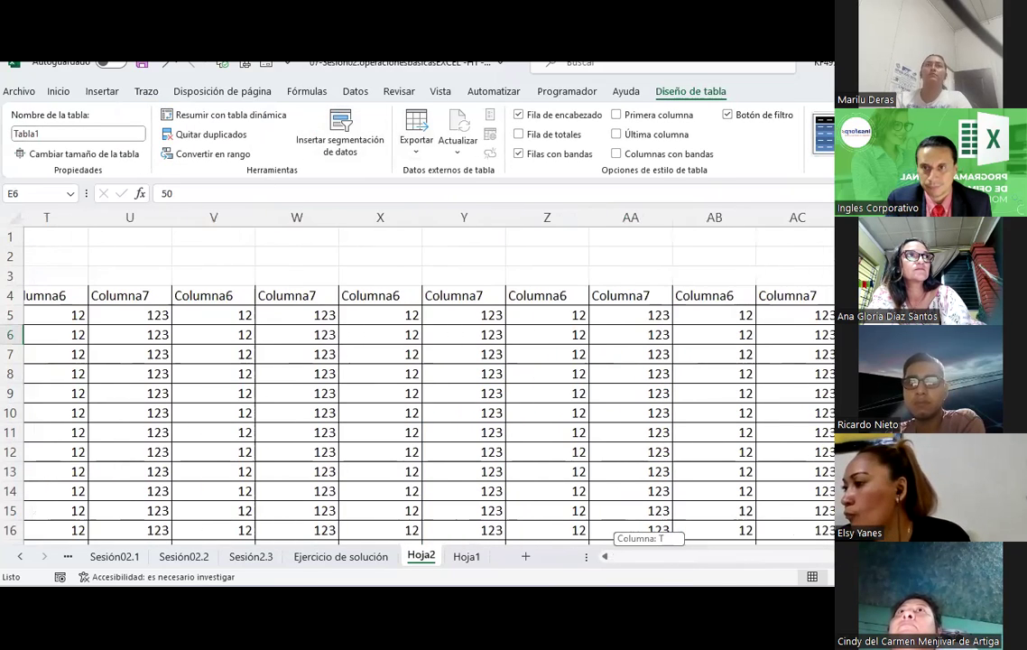
scroll(429, 379, "right", 2)
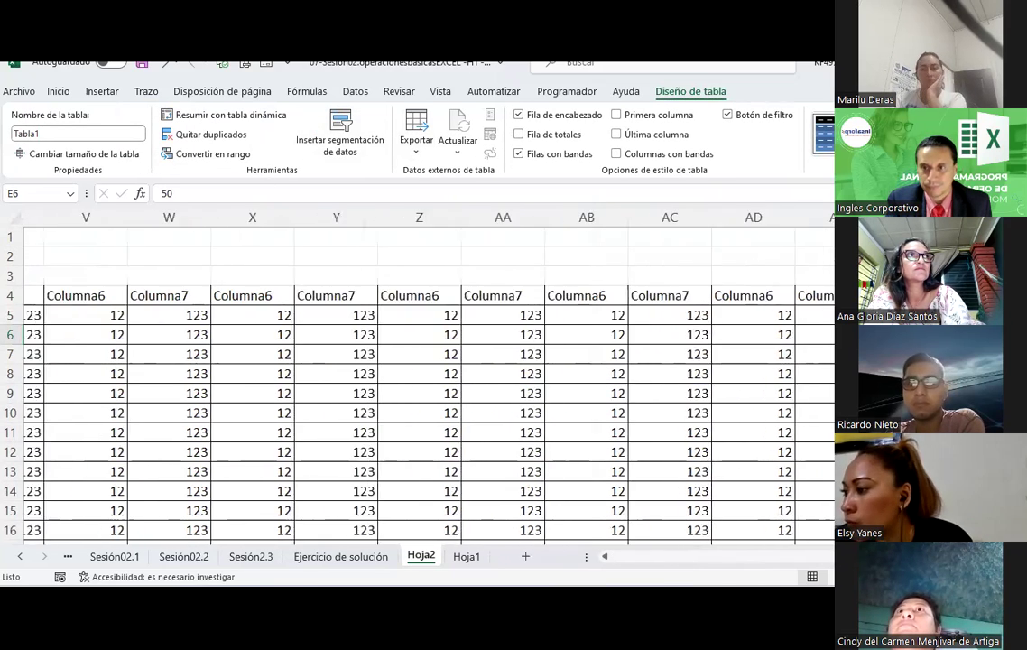
scroll(489, 532, "left", 10)
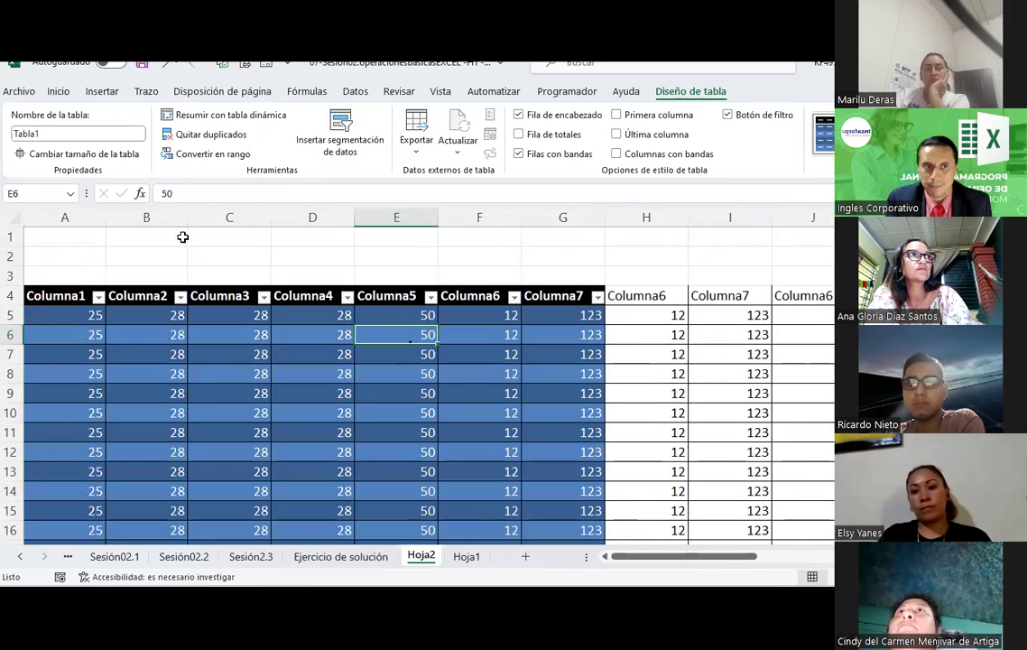
- Use Cambiar tamaño de tabla to change Tabla1's end column so it covers the pasted columns
left_click(86, 154)
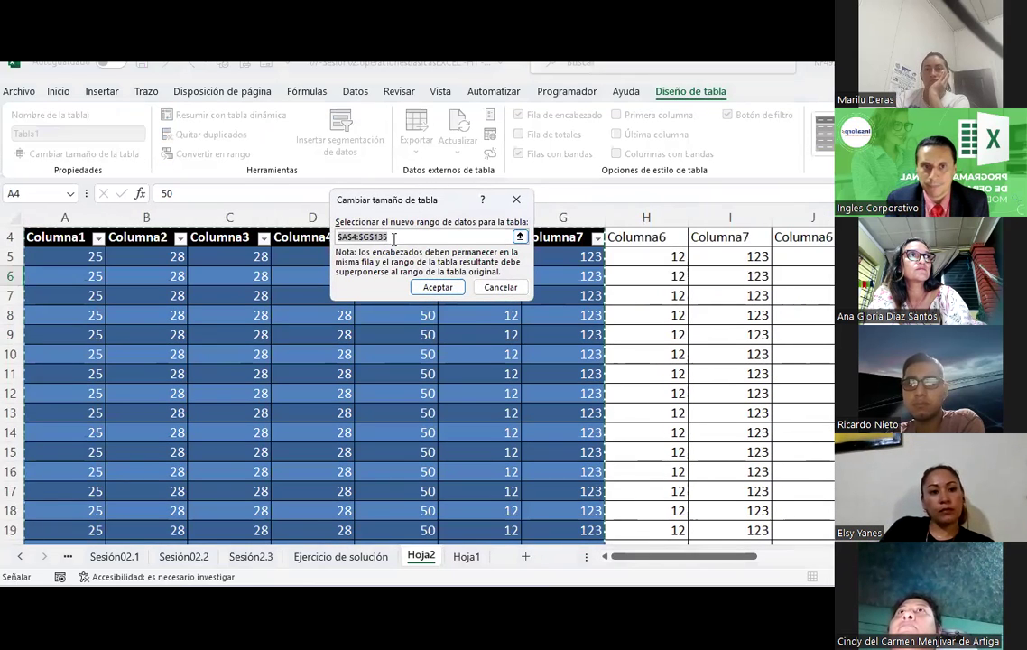
left_click(367, 236)
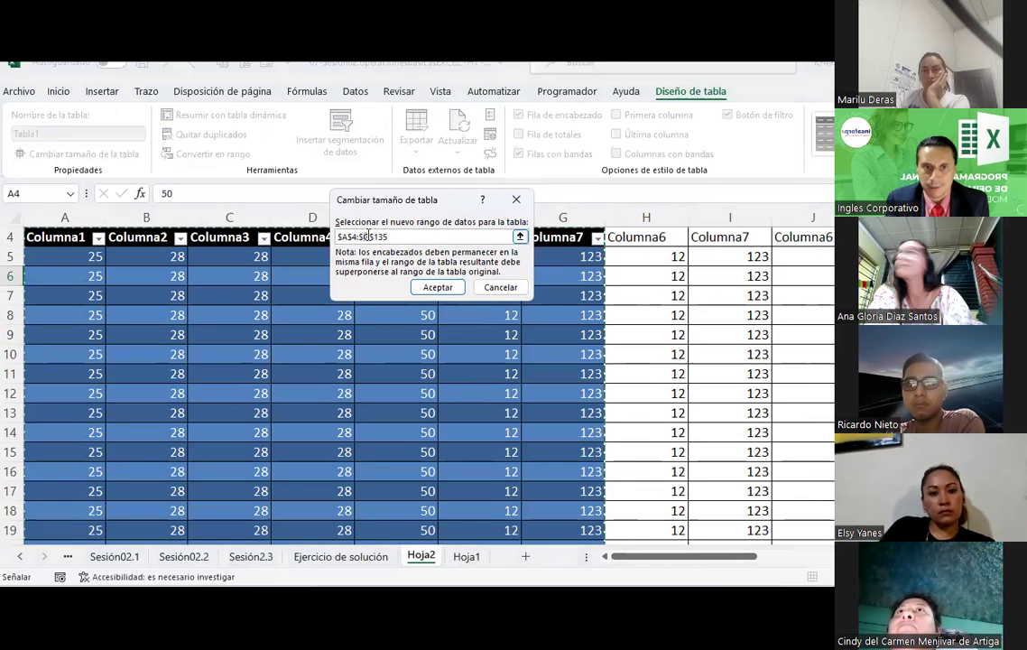
key("BackSpace")
type("a")
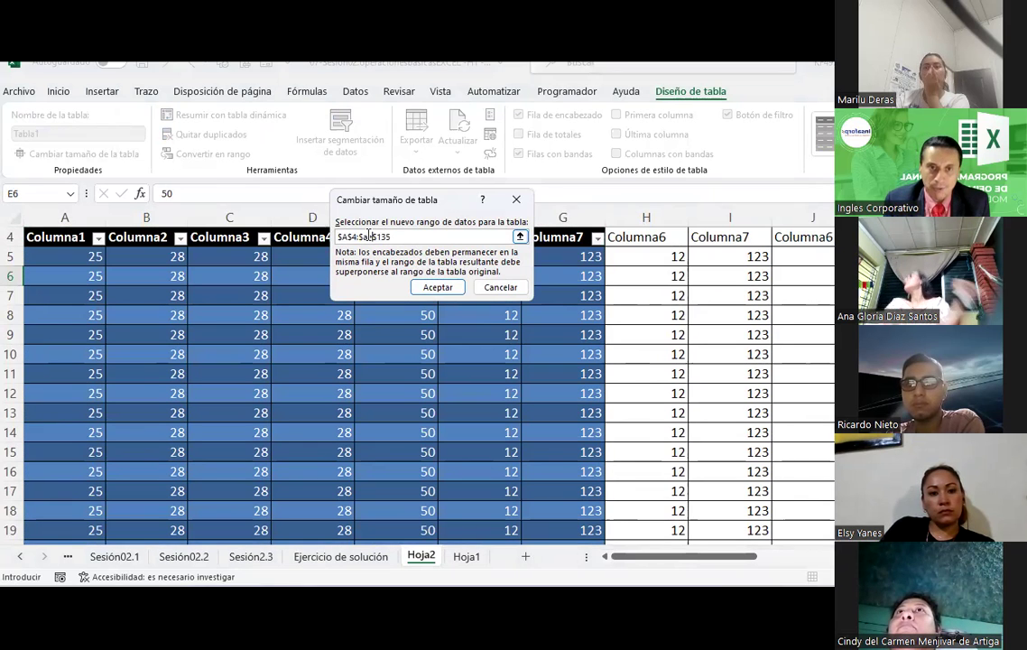
key("Return")
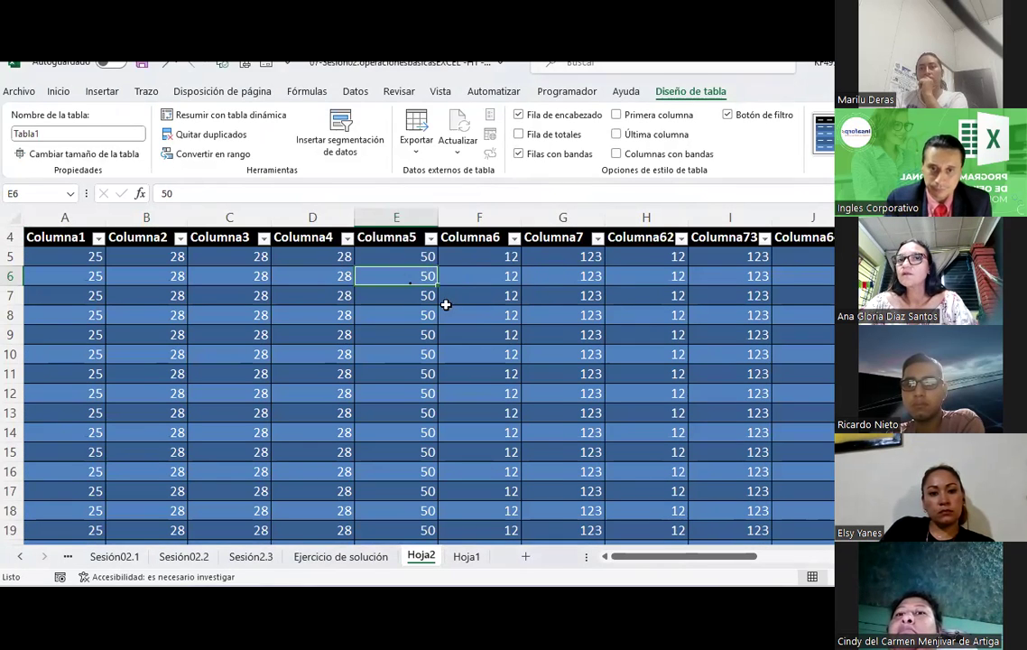
scroll(450, 295, "down", 1, "ctrl")
scroll(497, 413, "down", 1, "ctrl")
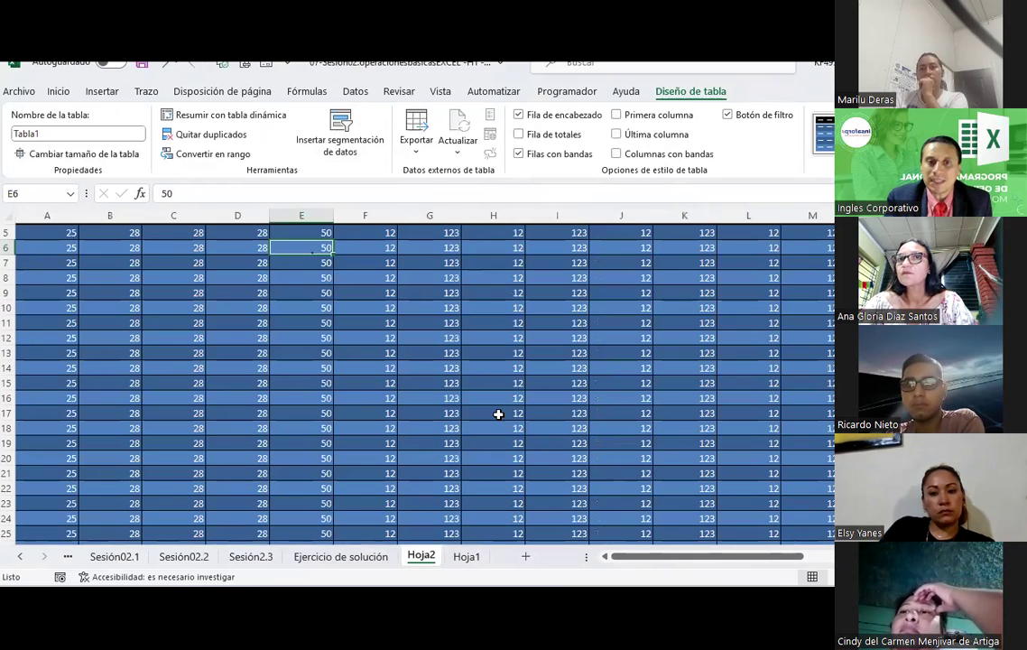
scroll(545, 446, "up", 2)
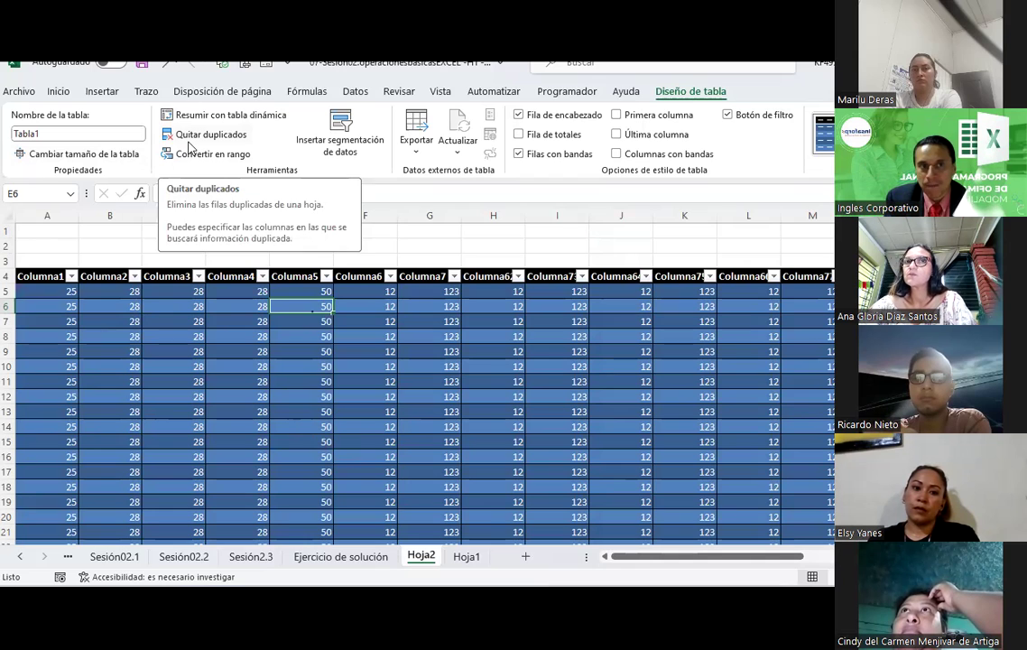
- Set the Hoja2 page to Carta paper size in landscape orientation
left_click(216, 92)
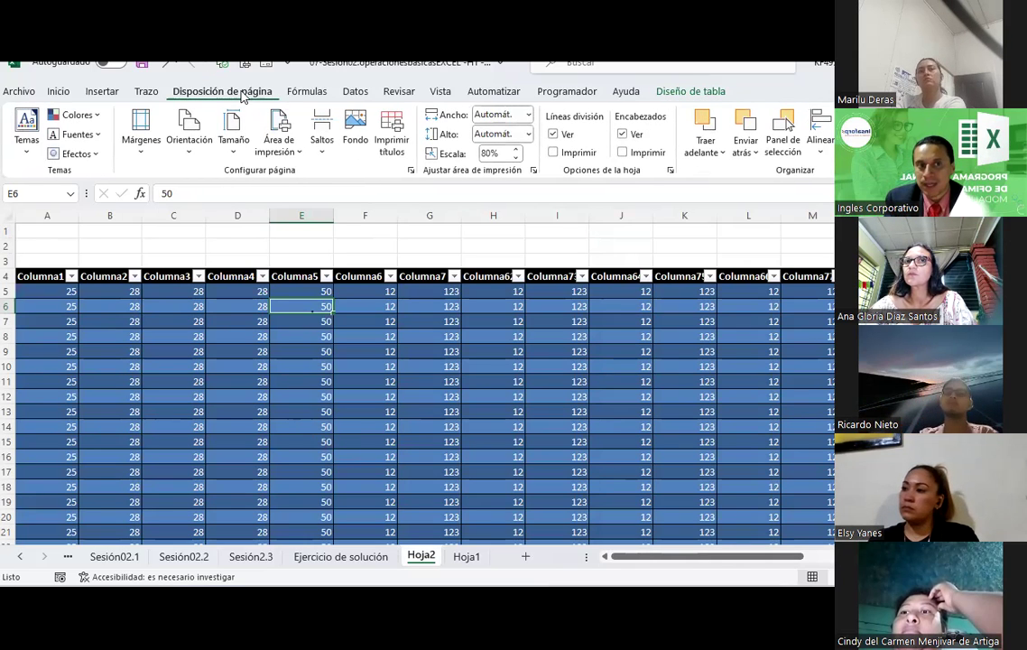
left_click(234, 142)
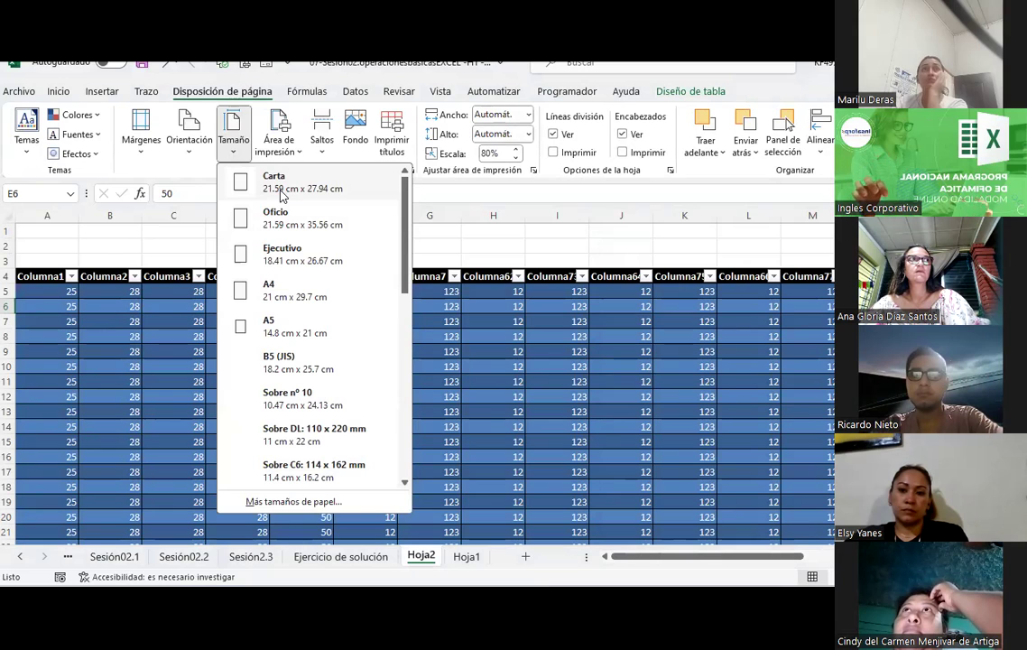
left_click(280, 191)
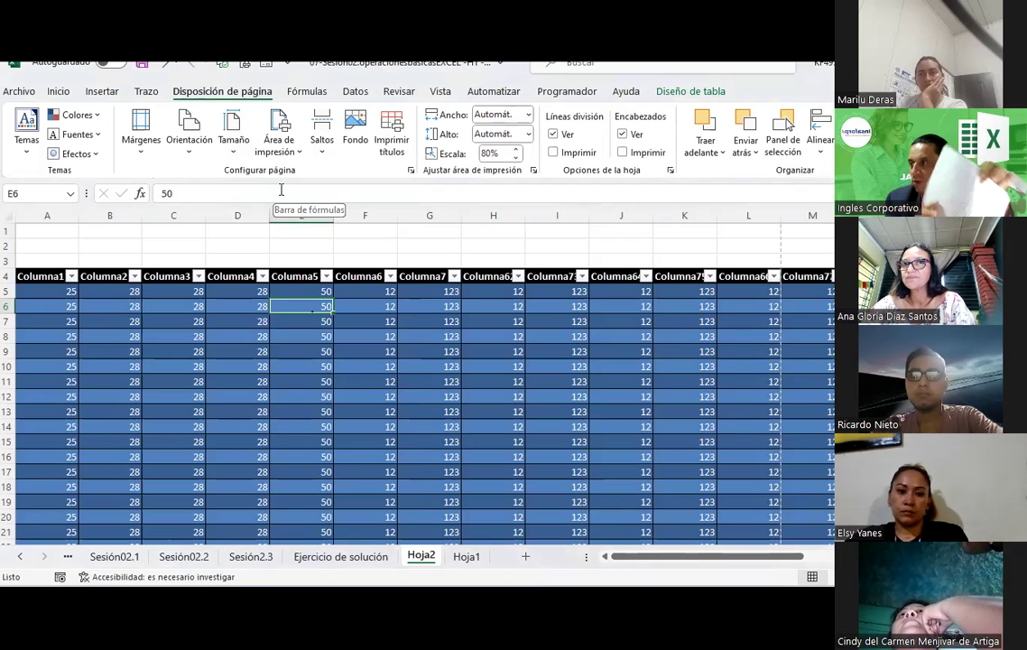
left_click(185, 144)
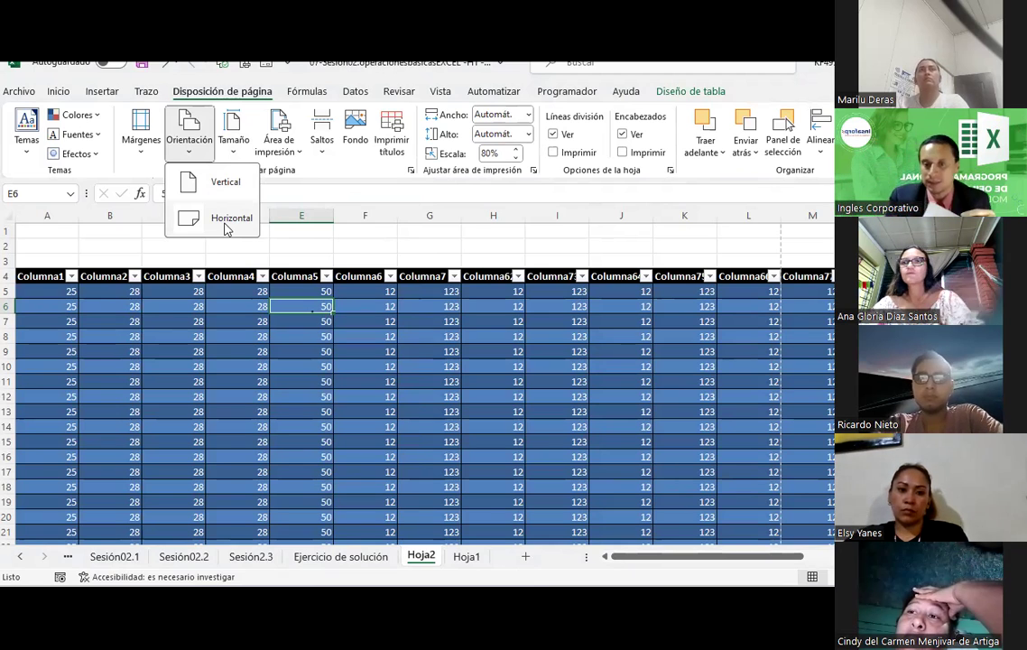
left_click(418, 323)
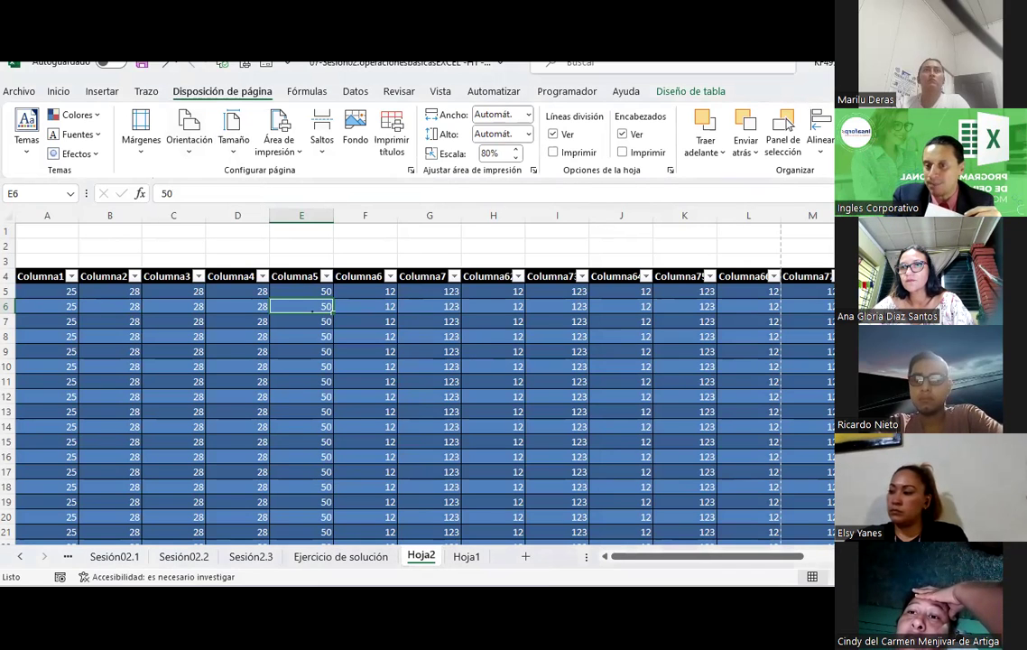
- Switch Hoja2 to Page Layout view with Alt+N, D and zoom the page grid
key("alt+n")
key("d")
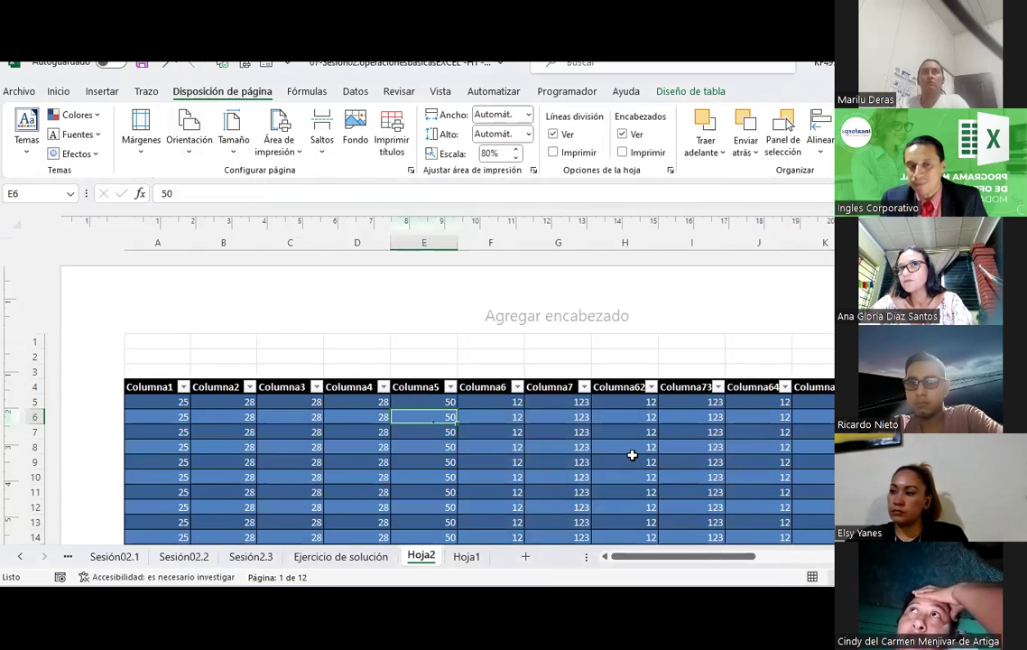
scroll(580, 321, "down", 5)
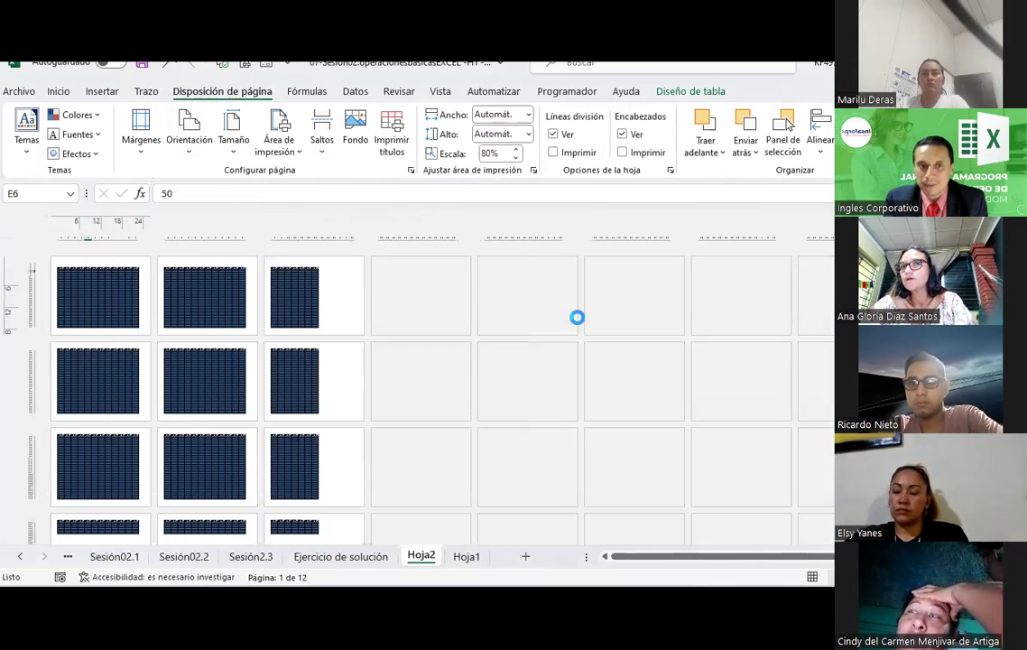
scroll(578, 317, "up", 5)
scroll(556, 335, "up", 2)
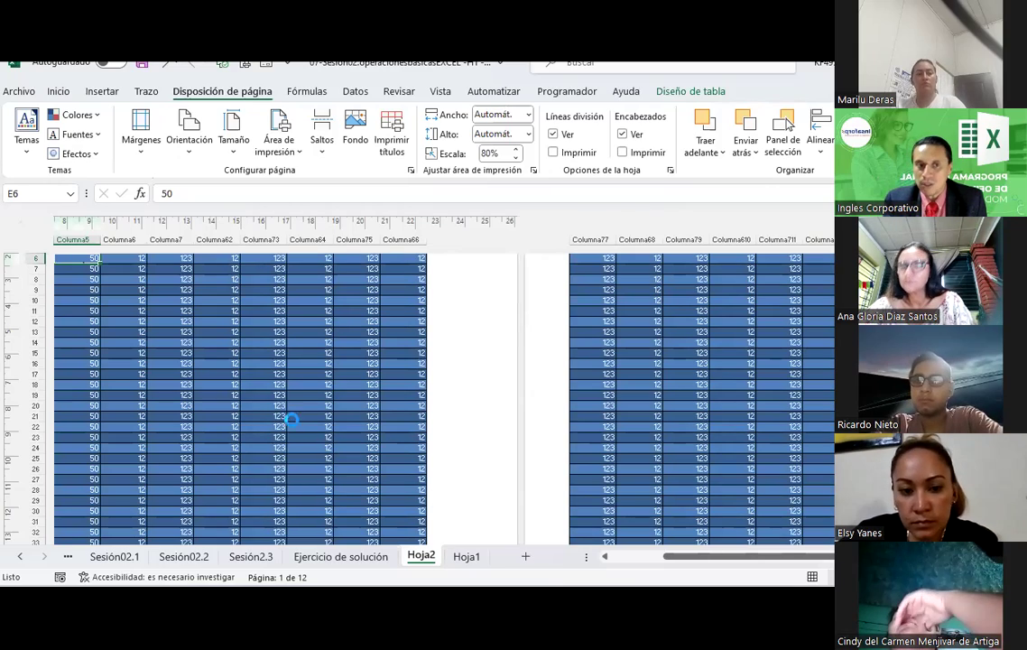
scroll(291, 419, "up", 1)
scroll(290, 418, "up", 1)
scroll(290, 418, "up", 1)
scroll(291, 419, "down", 3)
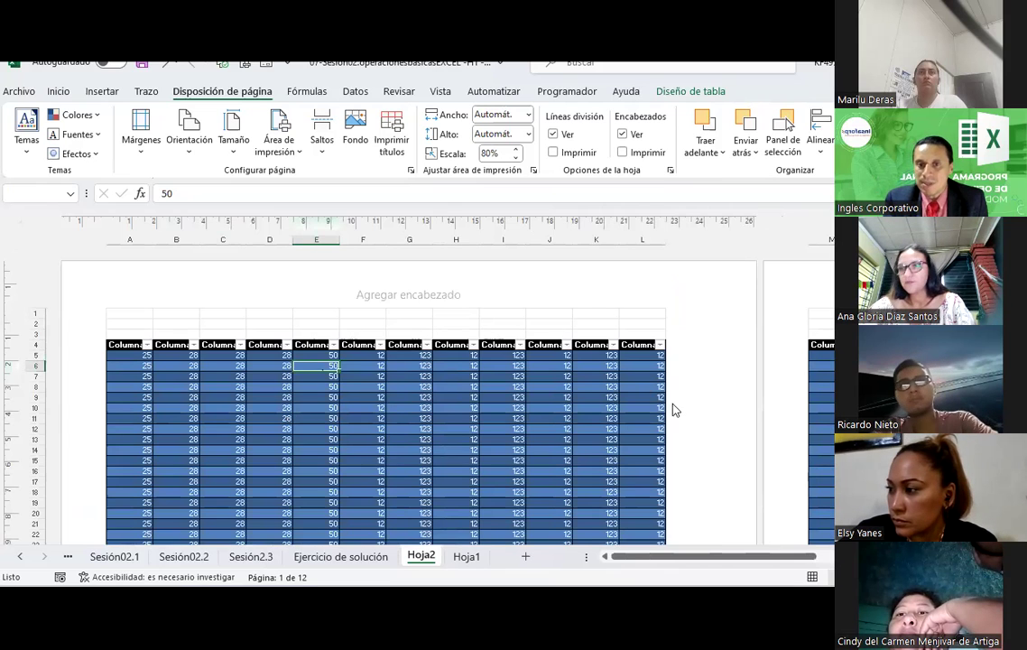
scroll(675, 411, "up", 2)
scroll(671, 408, "down", 1)
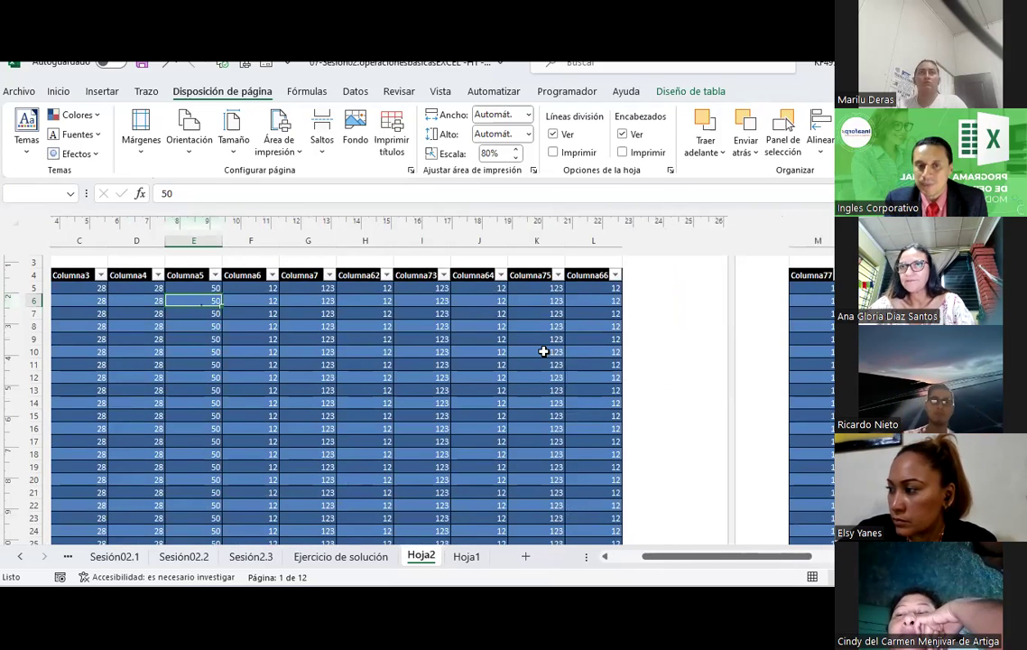
left_click_drag(710, 555, 653, 555)
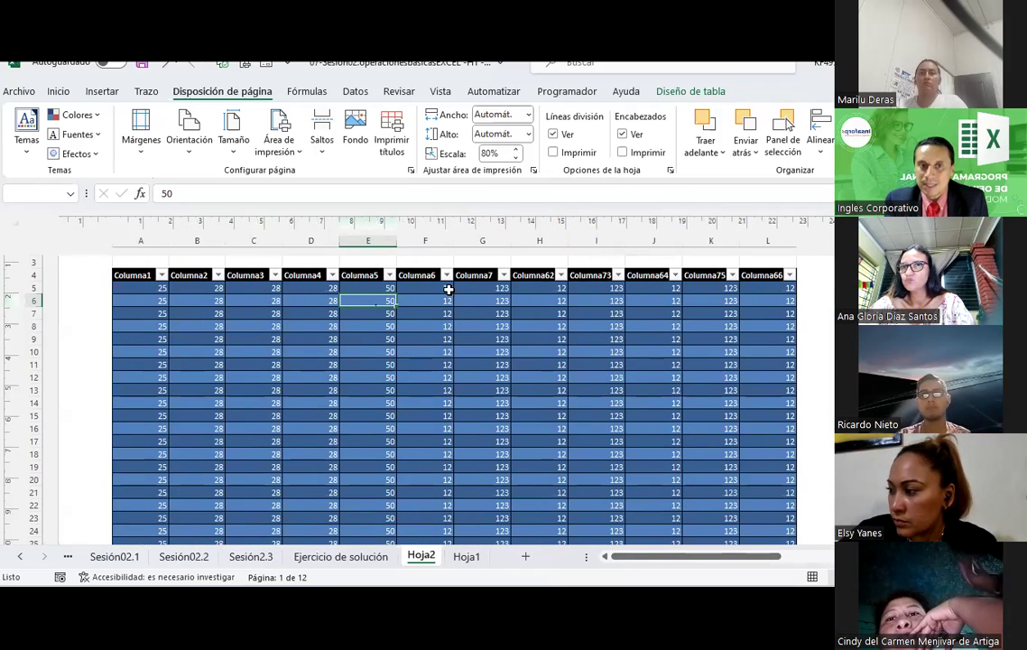
- Review the 12 print pages with header and footer areas out to Columna66
left_click(756, 275, "ctrl")
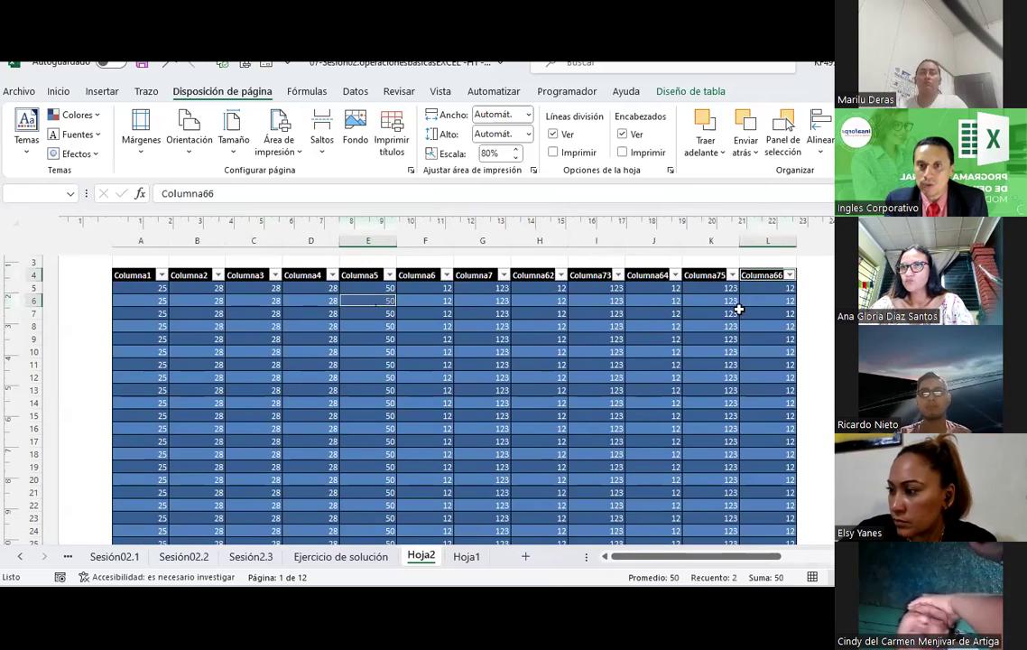
scroll(735, 305, "up", 2)
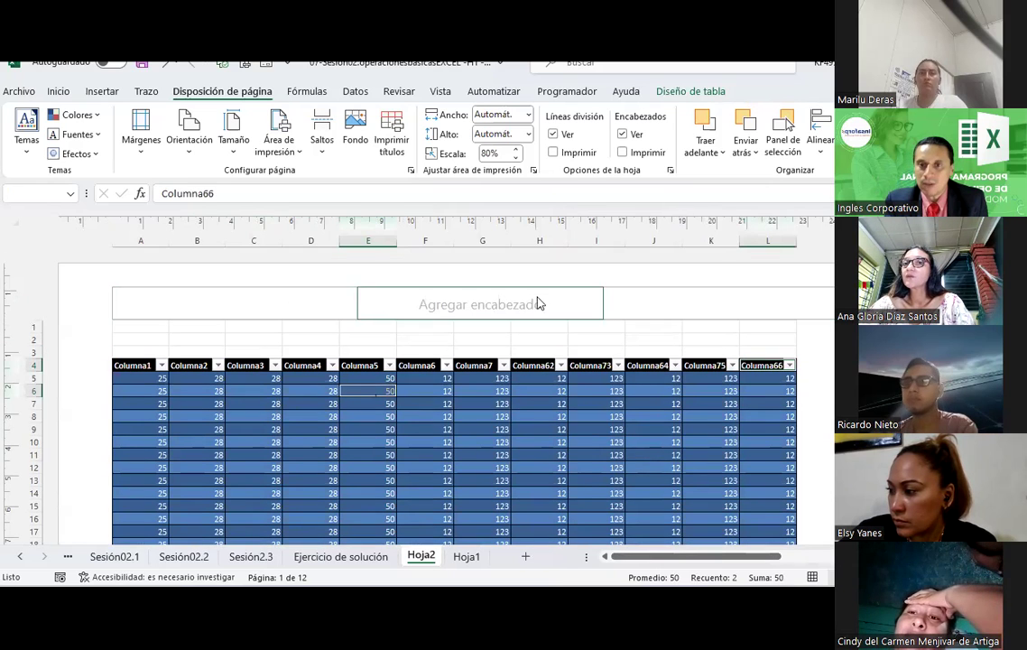
scroll(738, 282, "down", 1)
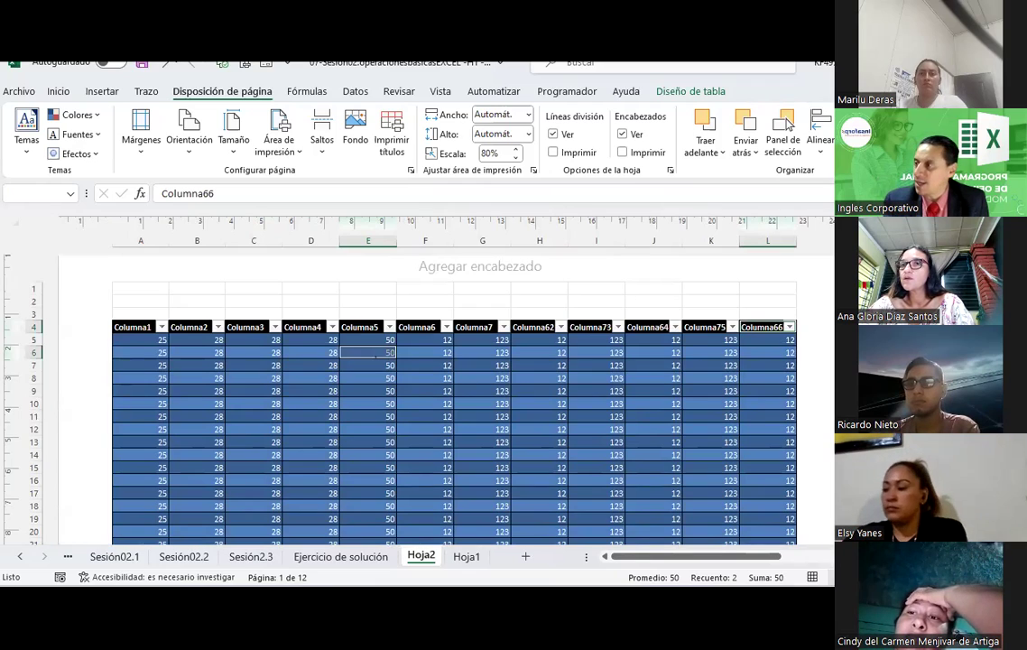
scroll(397, 379, "down", 1)
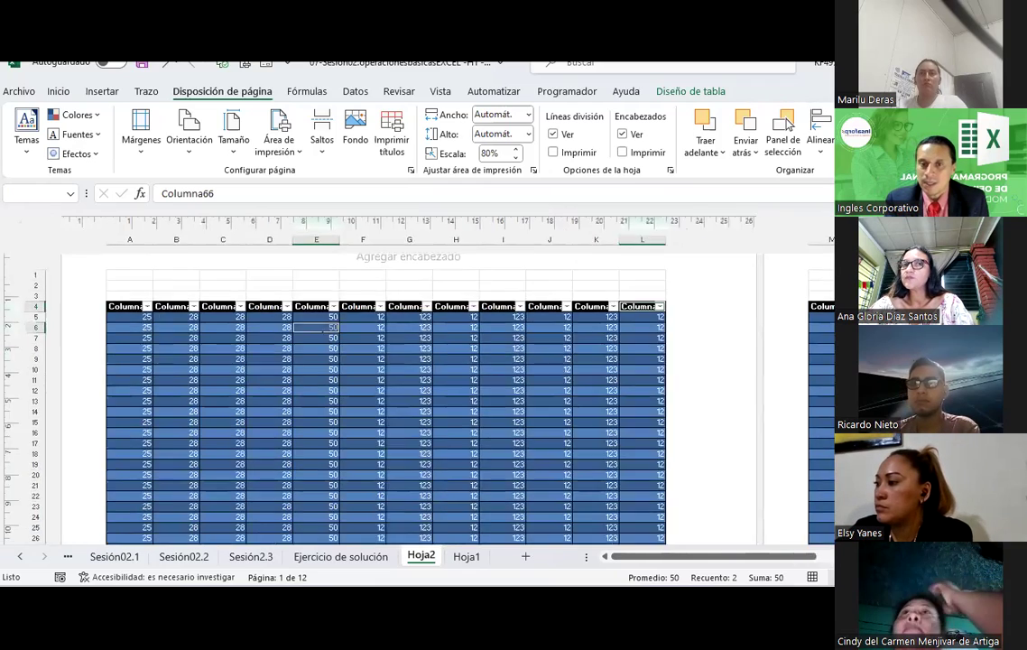
scroll(397, 379, "down", 1)
scroll(397, 379, "down", 1)
scroll(397, 379, "down", 1)
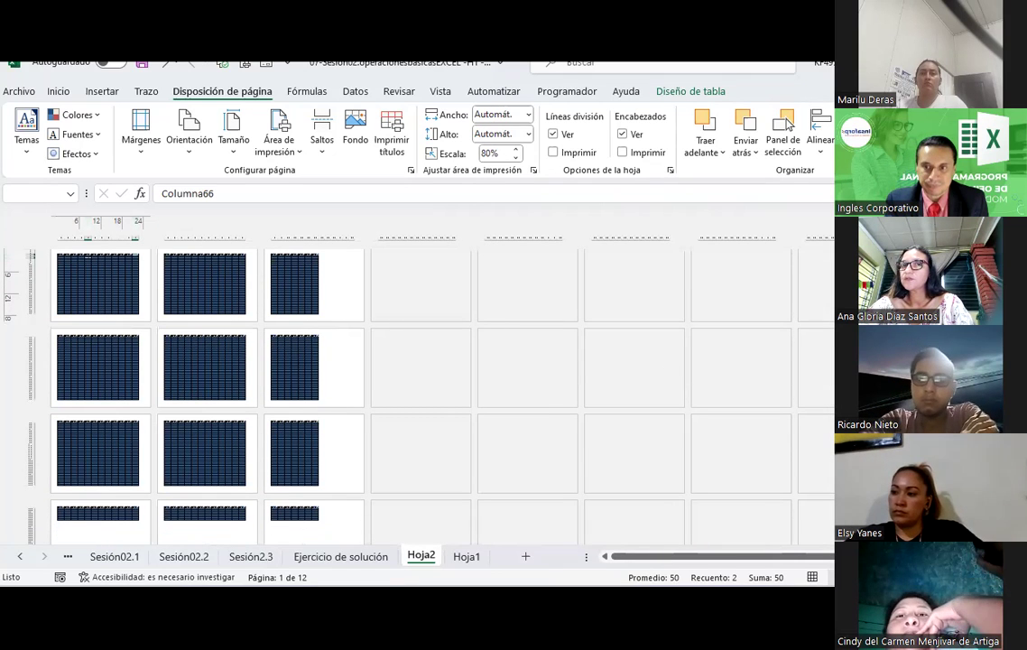
scroll(397, 379, "down", 1)
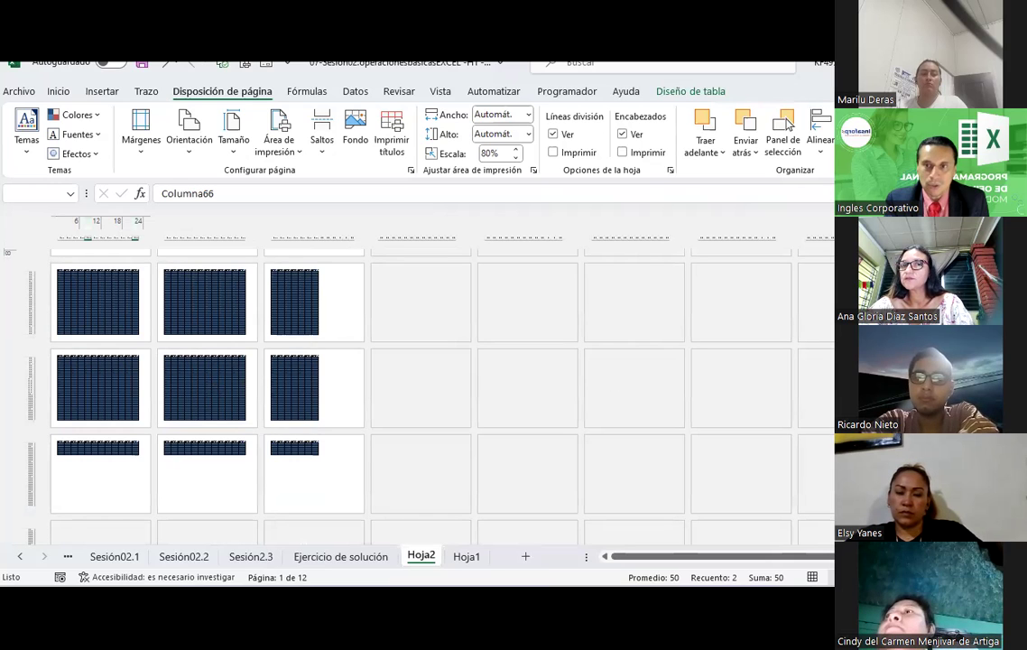
scroll(397, 379, "up", 1)
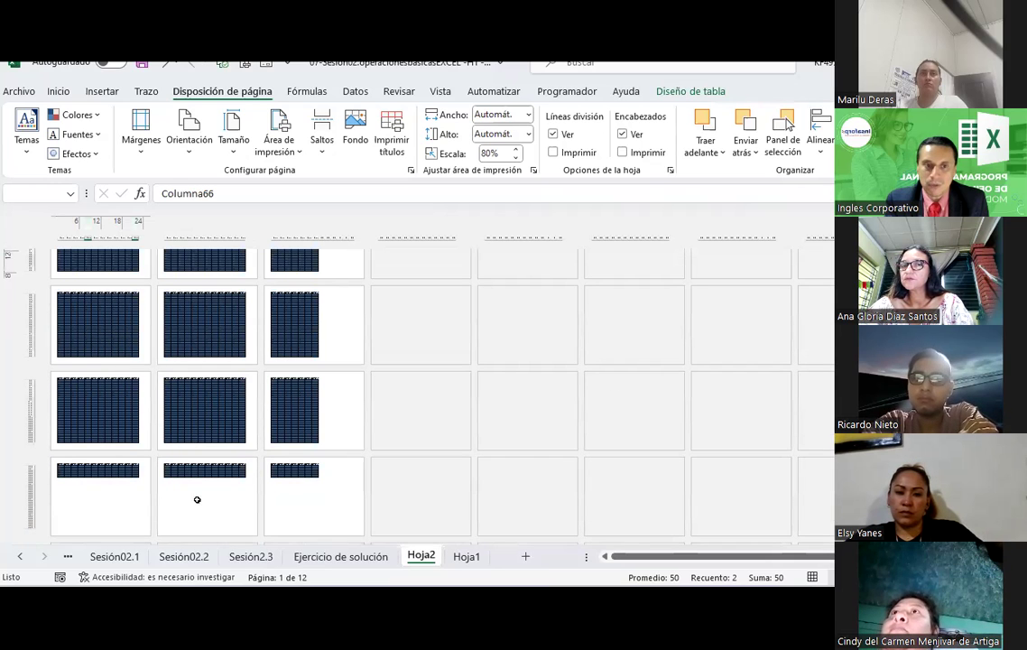
scroll(419, 377, "up", 1)
left_click(421, 375)
scroll(420, 374, "up", 1)
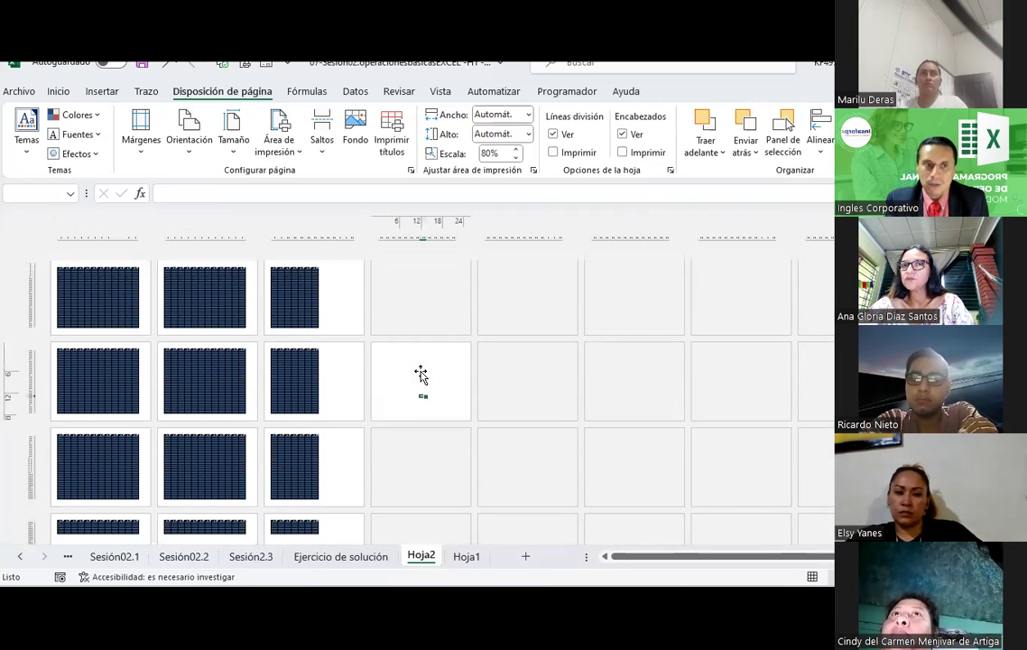
scroll(420, 374, "down", 1)
scroll(420, 374, "down", 1)
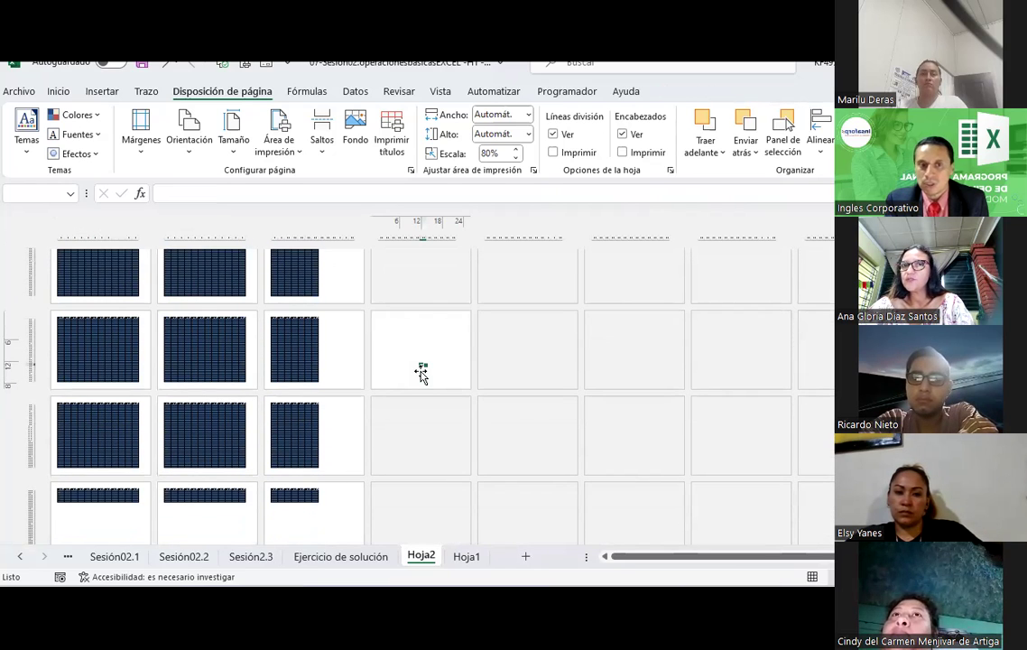
scroll(421, 377, "up", 3)
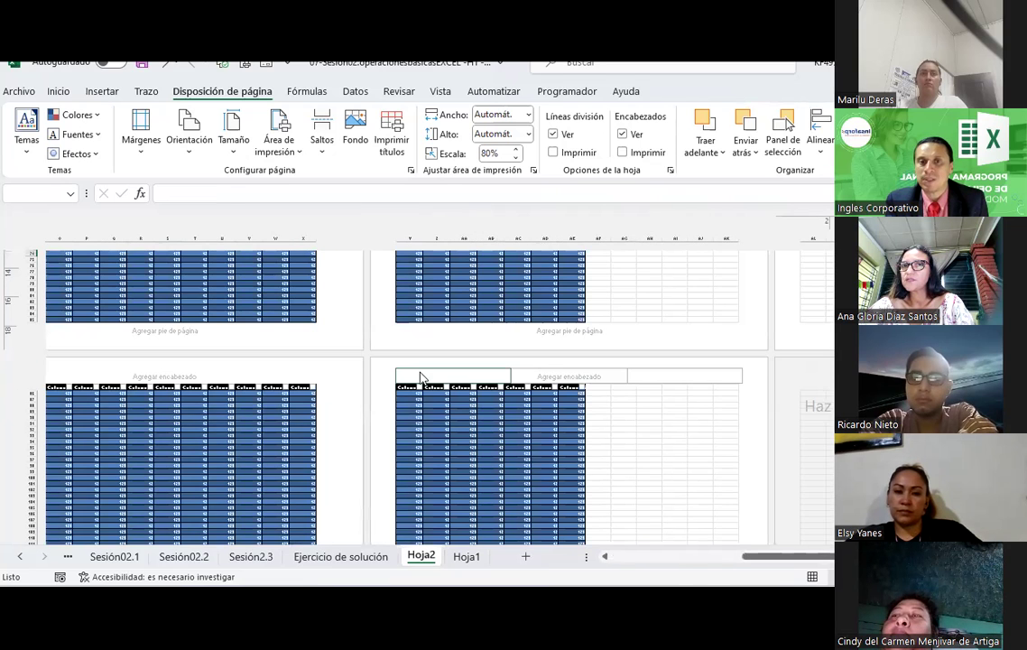
scroll(420, 377, "up", 3)
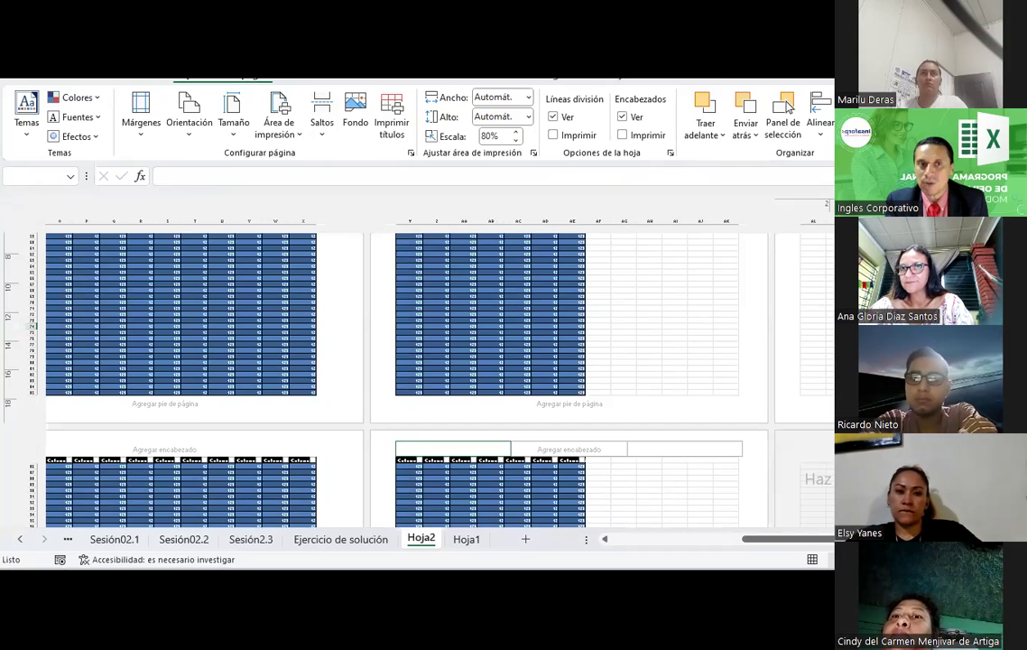
key("ctrl+p")
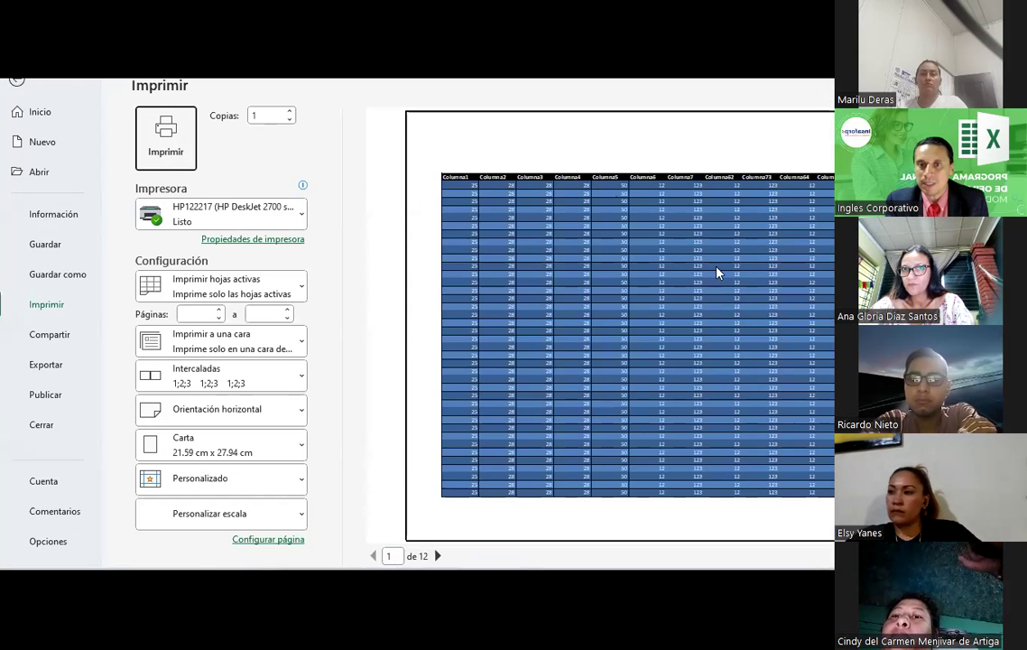
scroll(719, 269, "down", 1)
scroll(719, 269, "up", 2)
key("Escape")
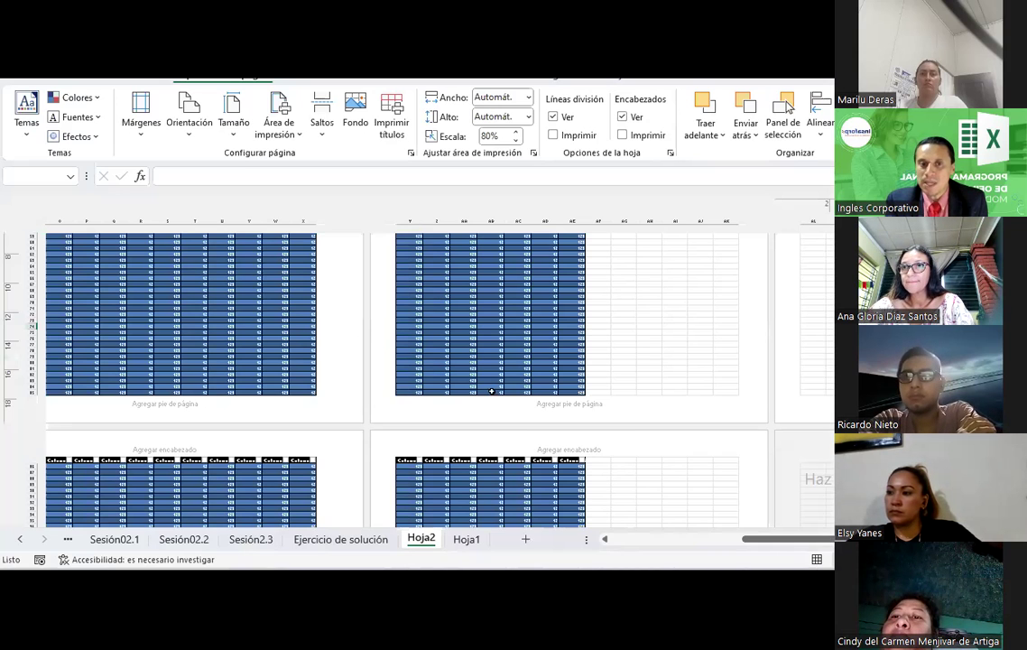
left_click_drag(735, 539, 663, 541)
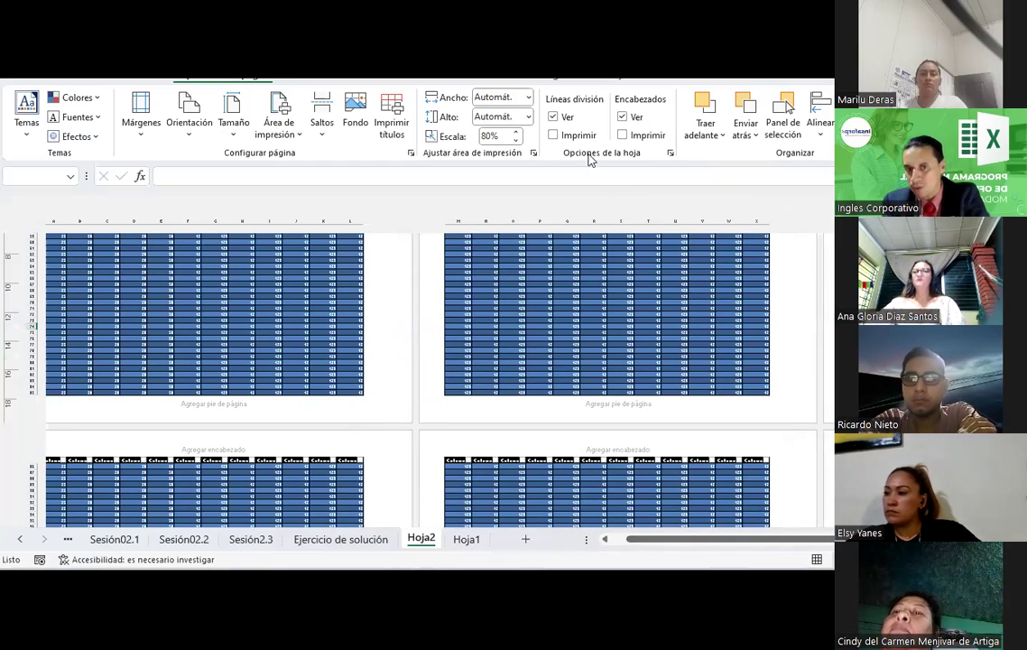
scroll(497, 390, "down", 3)
scroll(396, 356, "up", 2)
scroll(289, 343, "up", 2)
scroll(287, 341, "down", 2)
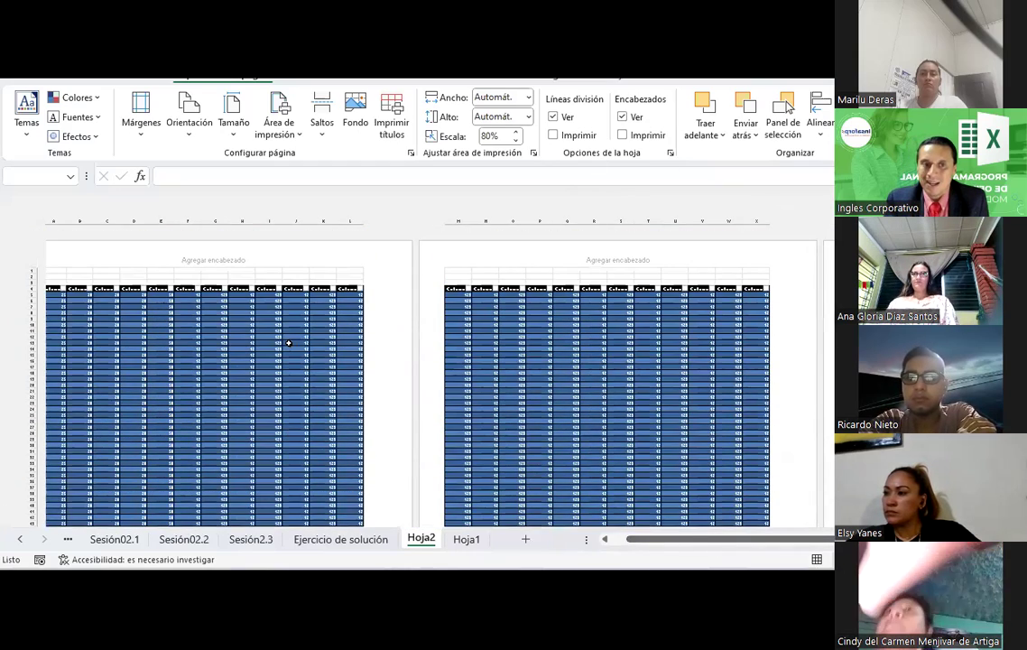
scroll(238, 298, "up", 3, "ctrl")
scroll(271, 296, "up", 2, "ctrl")
scroll(270, 295, "up", 3)
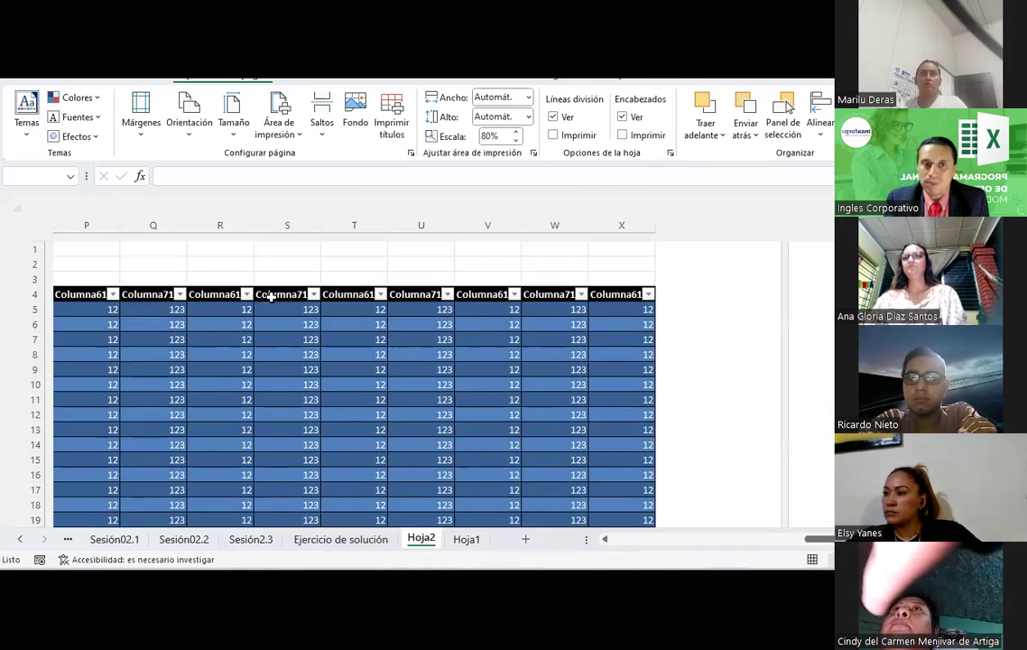
scroll(270, 298, "up", 2)
- Enter 'Curso básico EXCEL' in the centre header section above the Hoja2 table
left_click(270, 298)
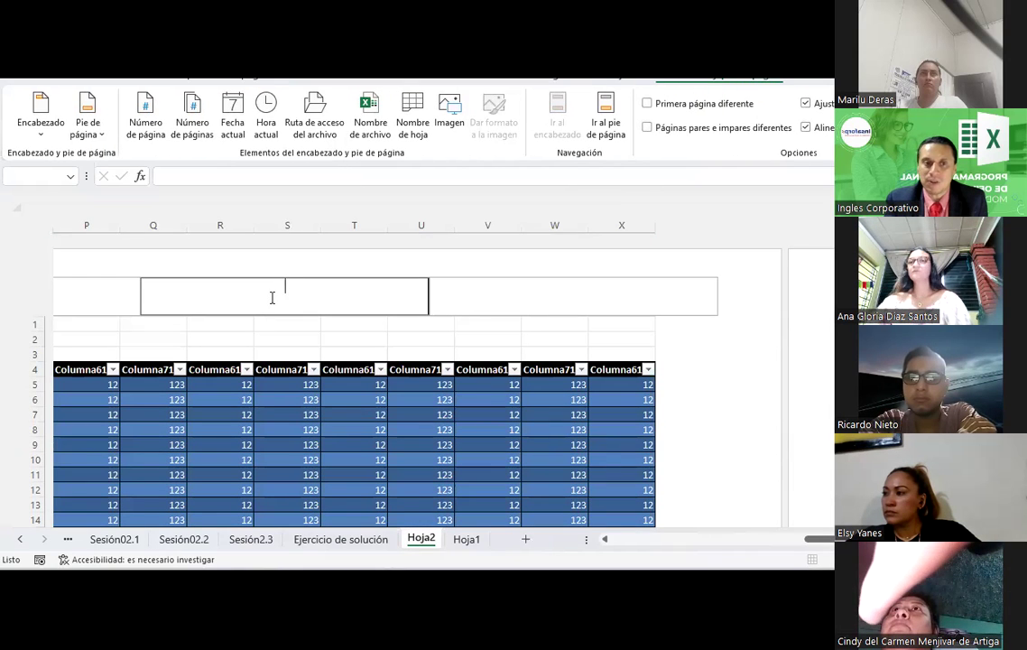
type("Crus")
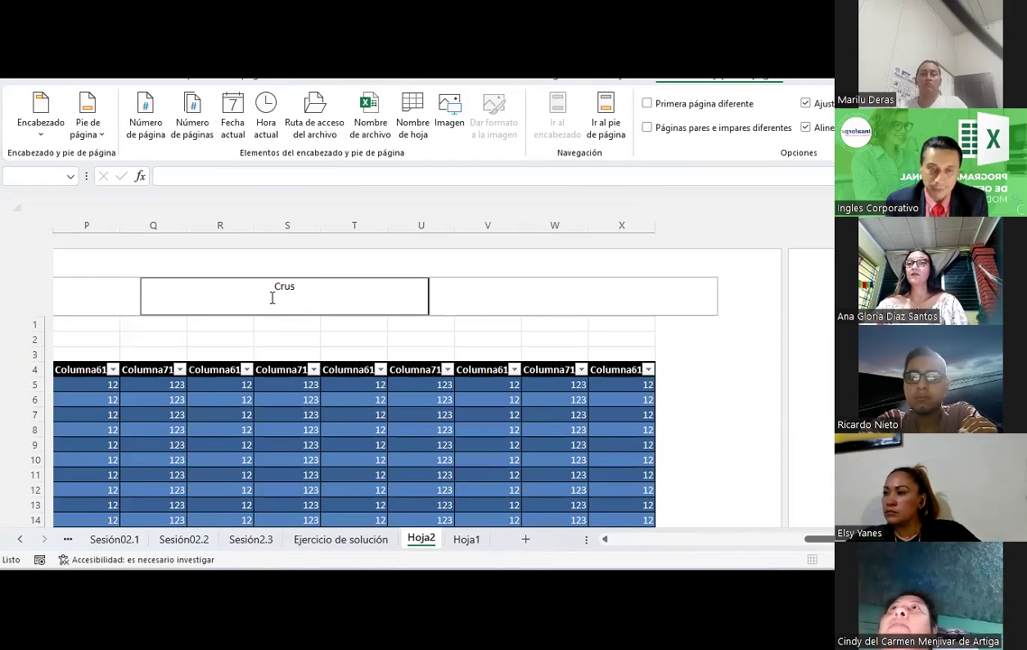
key("BackSpace")
type("so básico E")
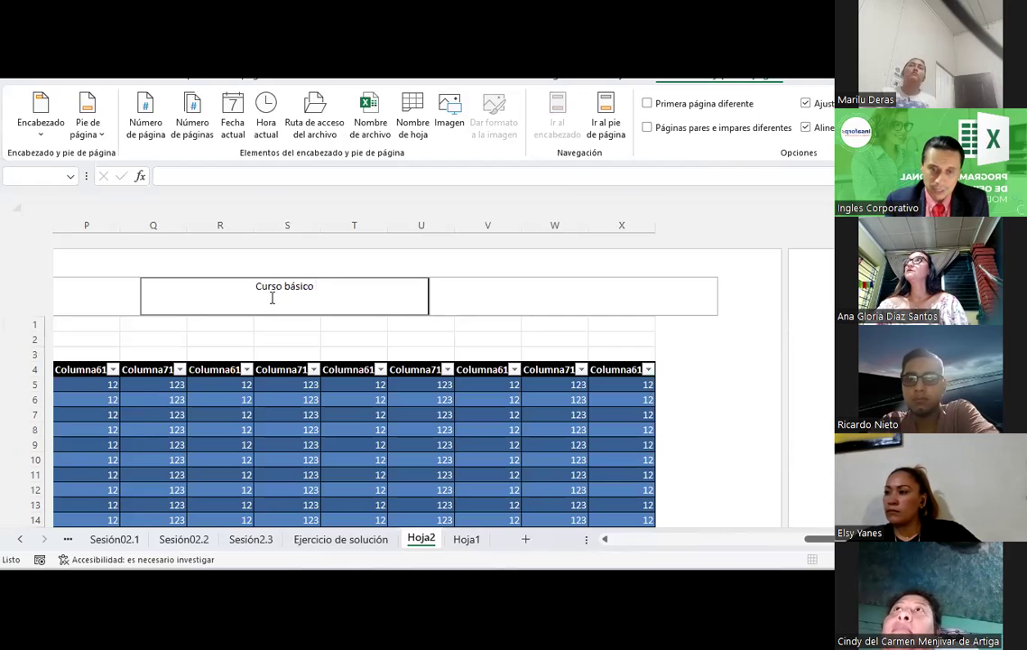
type("XCEL")
key("Return")
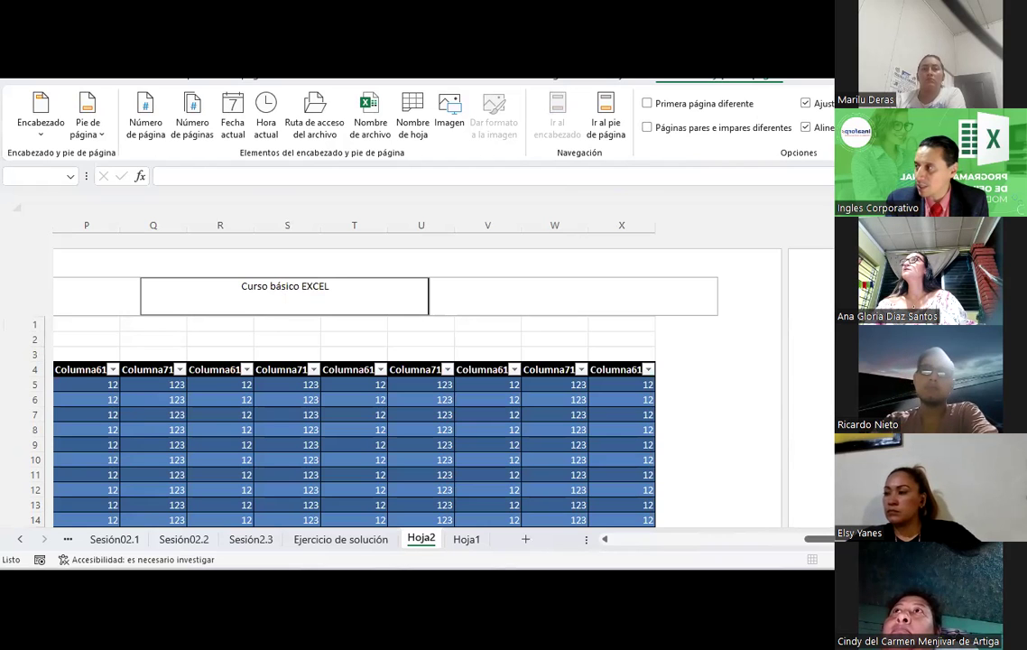
left_click(487, 351)
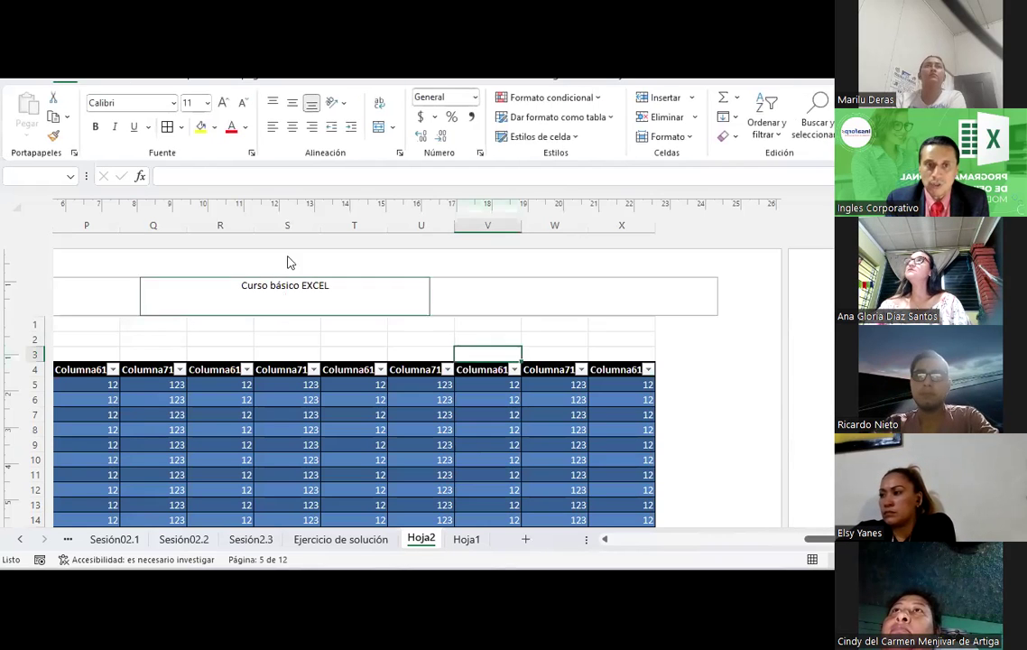
key("ctrl+p")
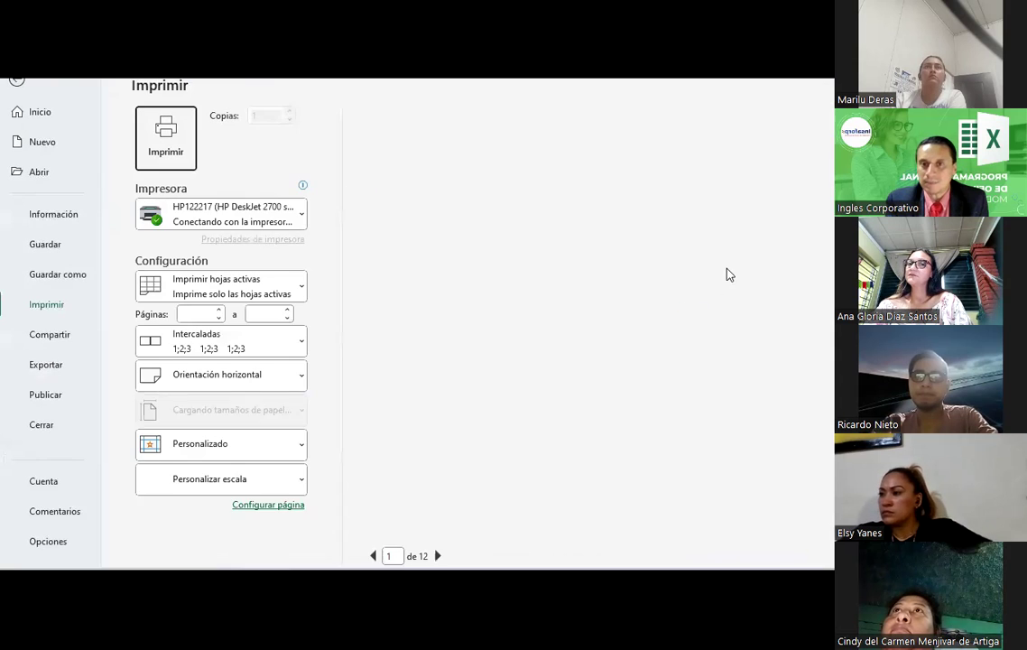
left_click(681, 141)
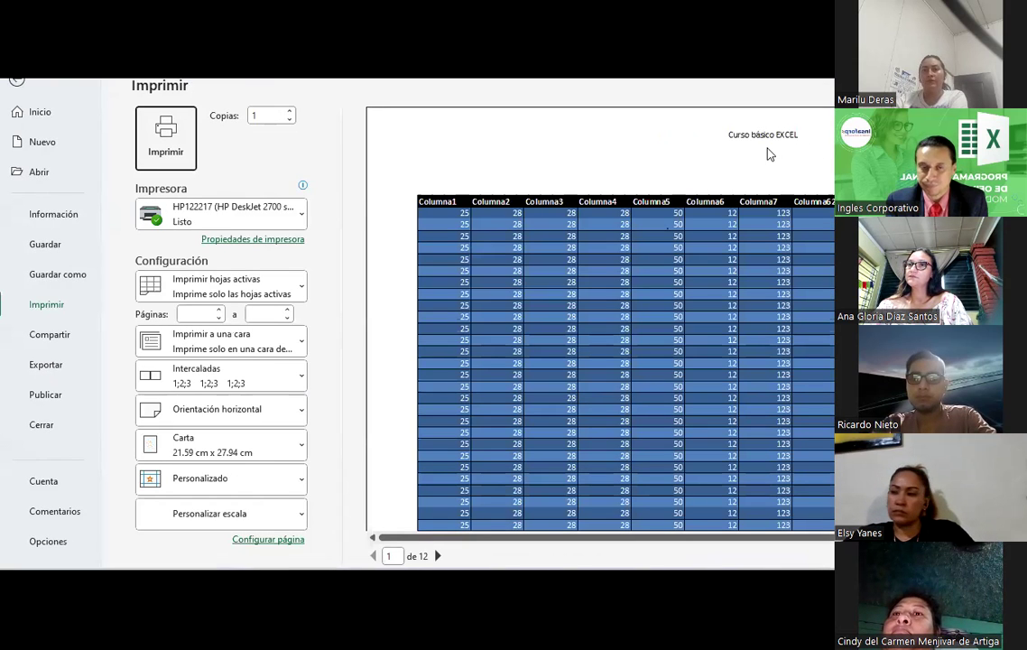
key("Escape")
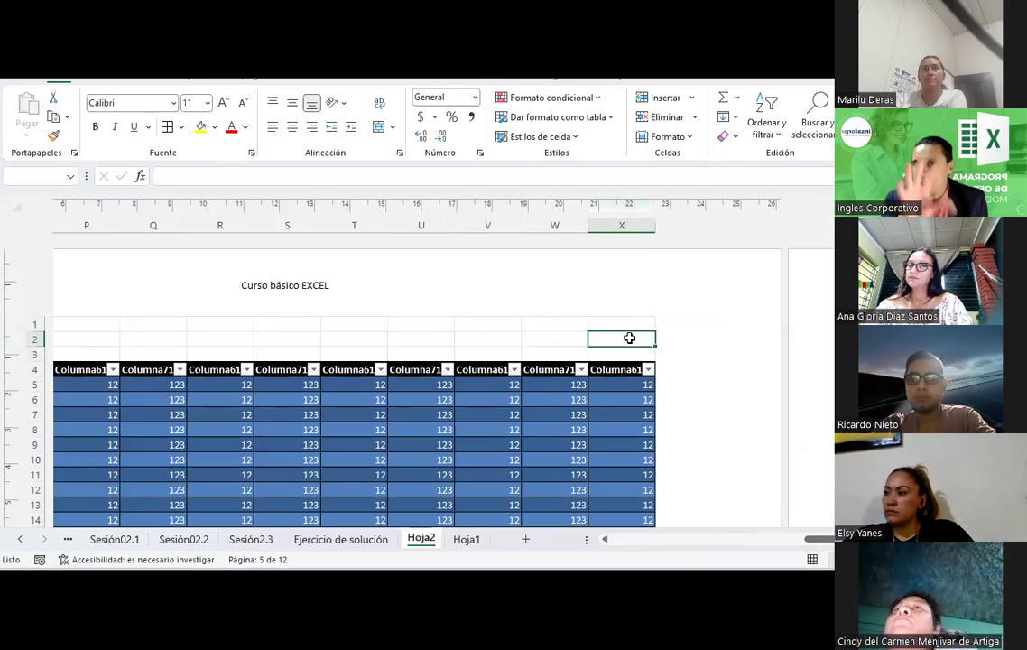
- Return to column A and switch Hoja2 to Page Break Preview with Alt+W, I
scroll(629, 337, "down", 2)
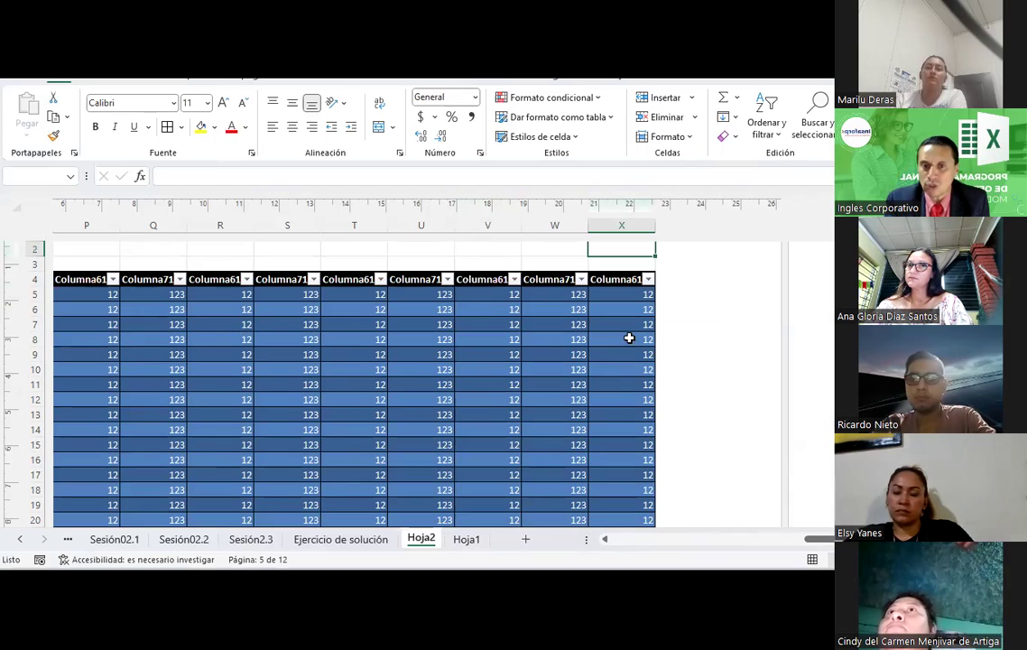
left_click_drag(819, 539, 645, 542)
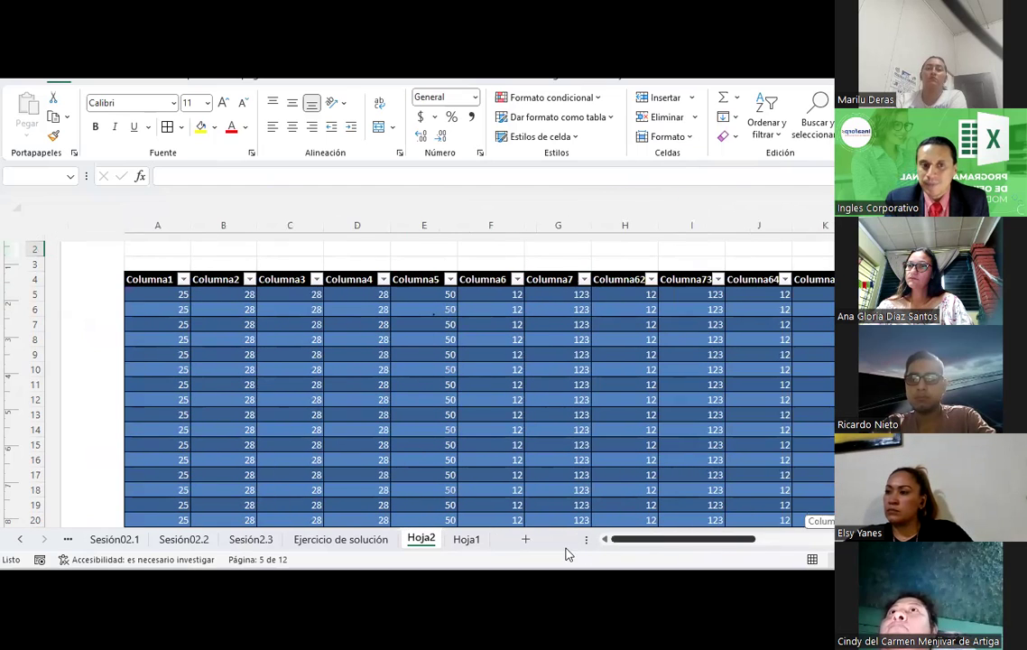
left_click_drag(165, 309, 825, 310)
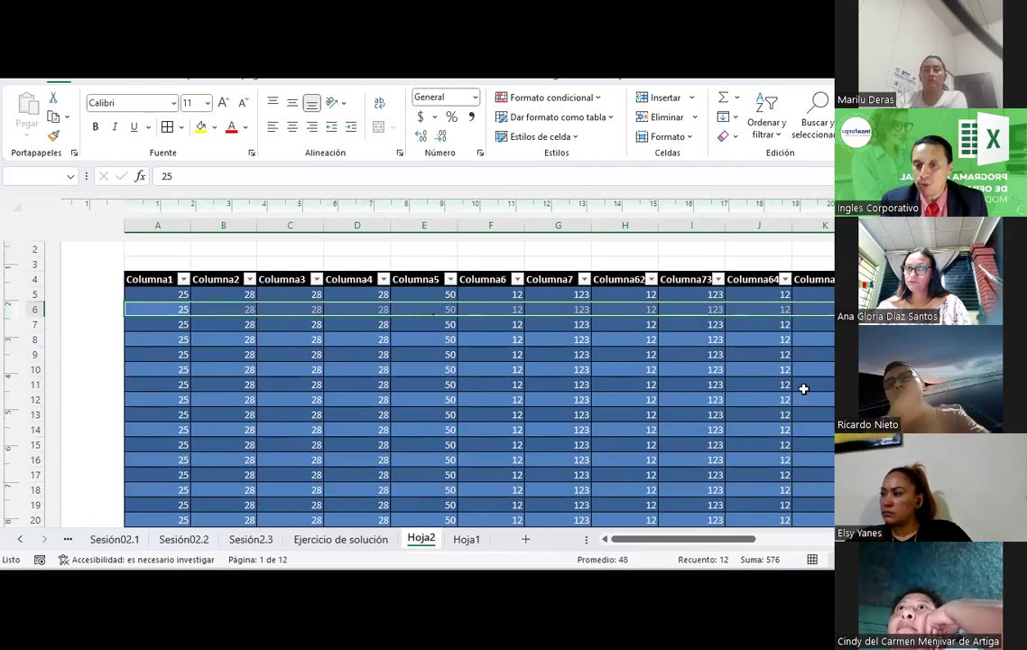
key("alt+w")
key("i")
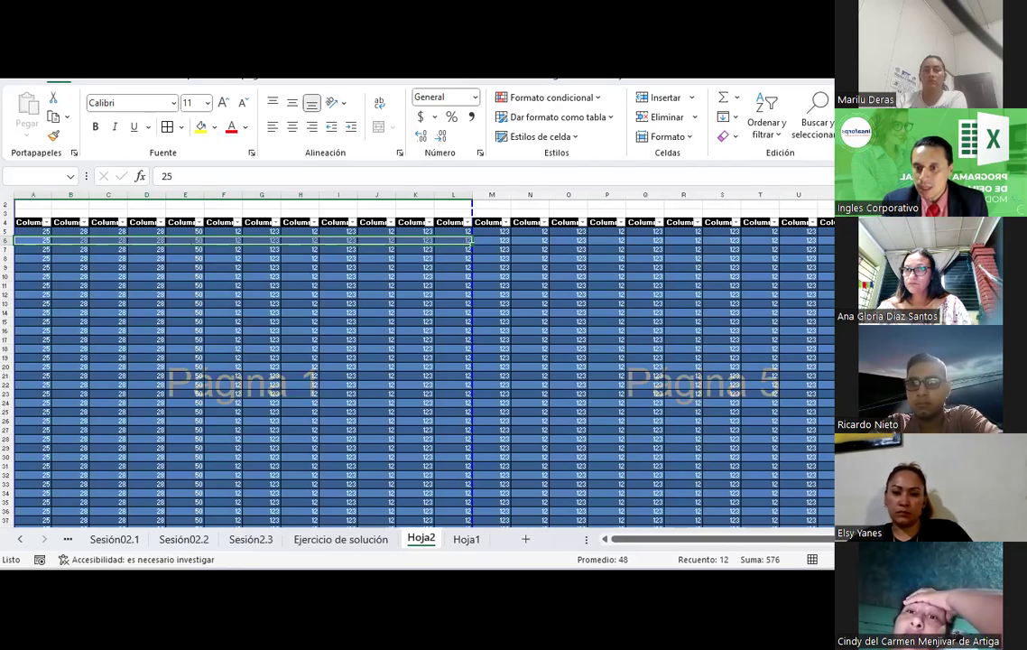
- Zoom in and drag Hoja2's vertical page break from after column L to after column K
scroll(393, 344, "up", 2, "ctrl")
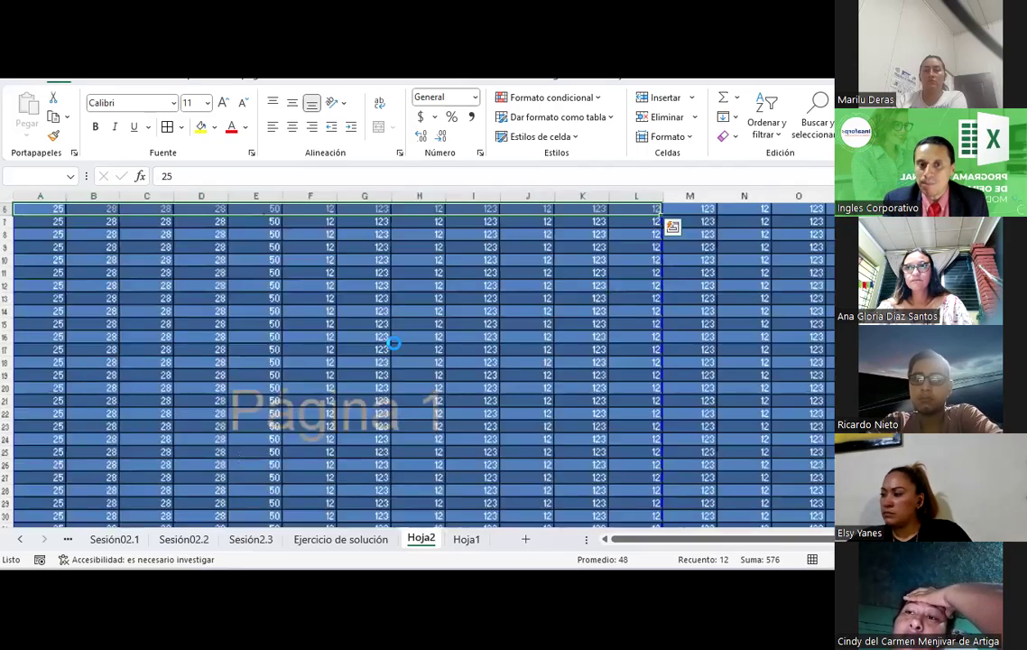
scroll(390, 339, "up", 2, "ctrl")
scroll(589, 361, "up", 1, "ctrl")
scroll(591, 365, "up", 2)
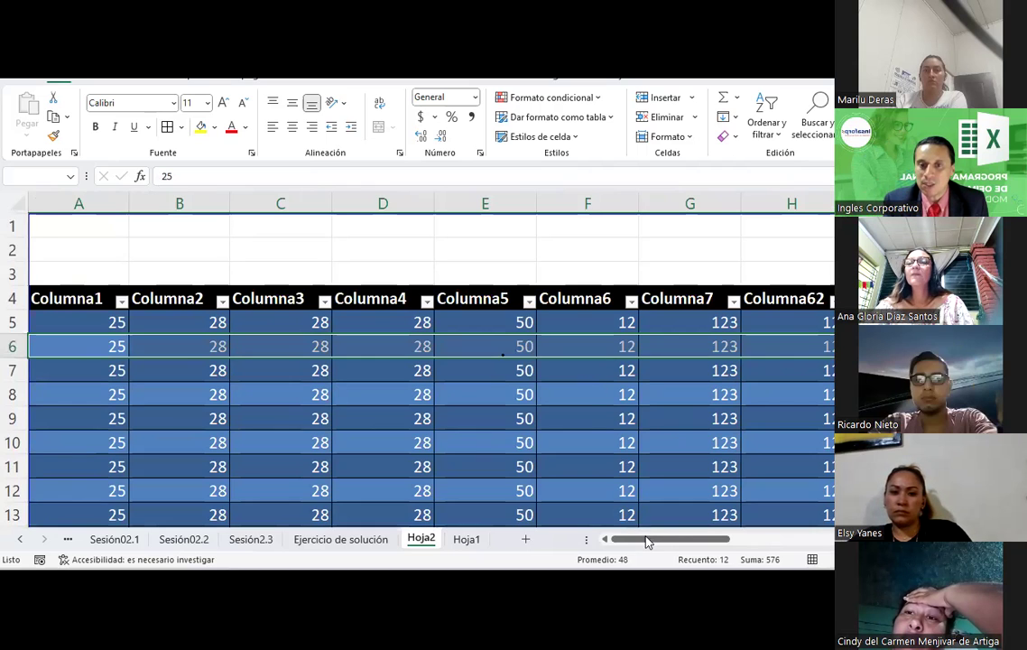
left_click_drag(654, 538, 748, 539)
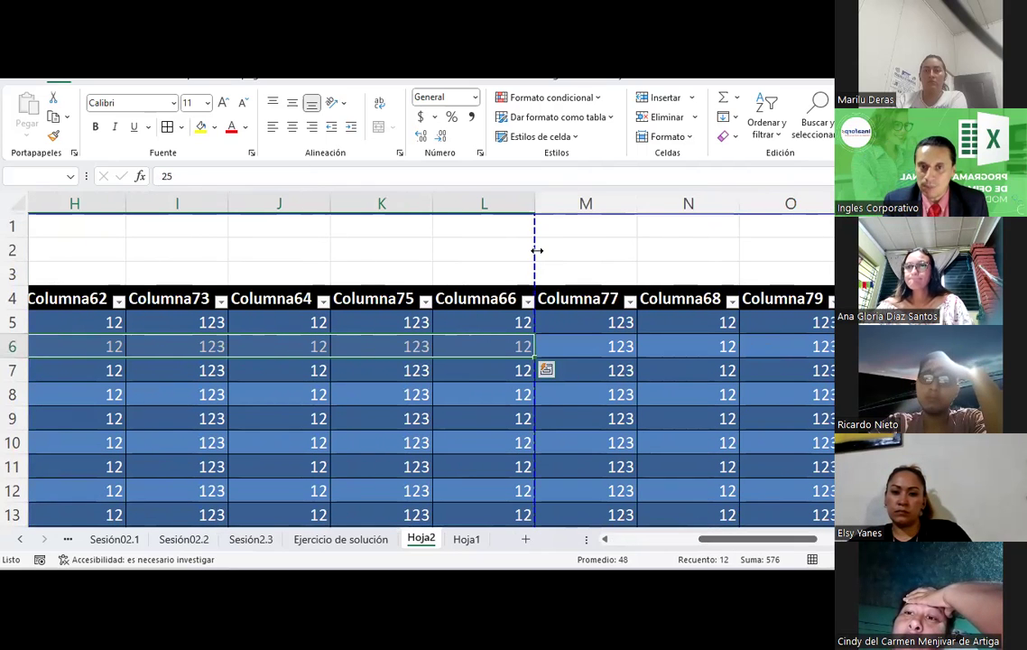
left_click_drag(740, 538, 829, 539)
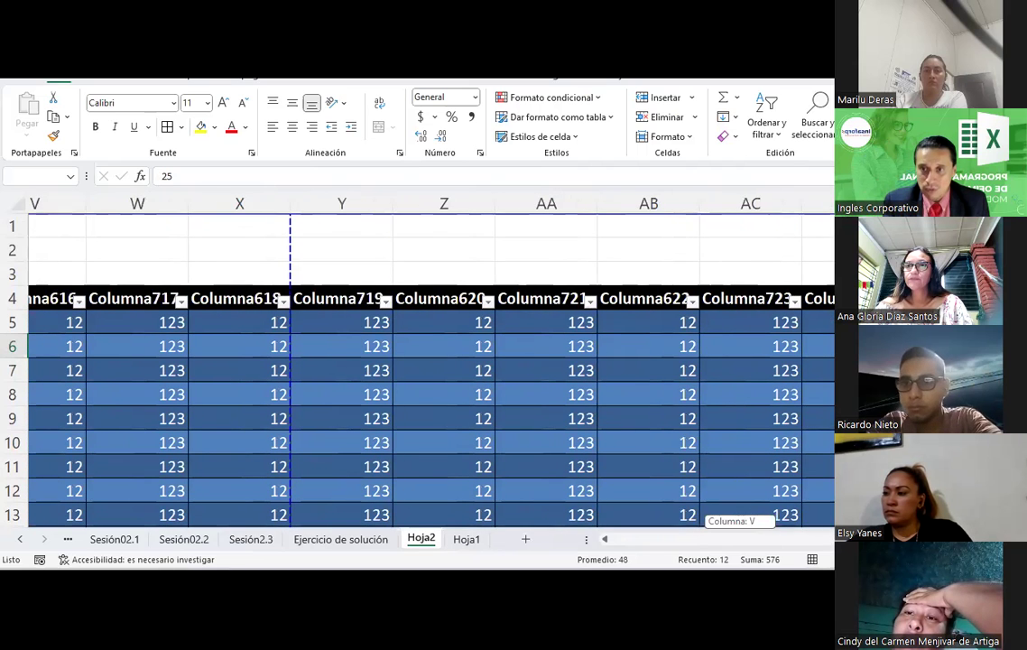
scroll(757, 279, "right", 3)
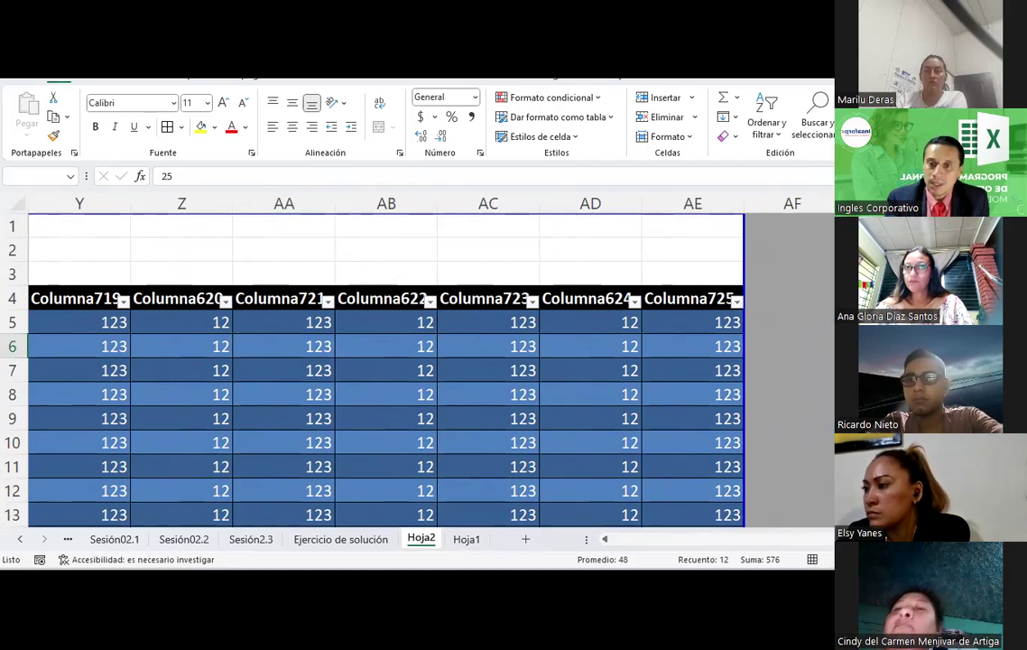
scroll(726, 264, "left", 7)
scroll(726, 492, "left", 1)
scroll(726, 491, "left", 6)
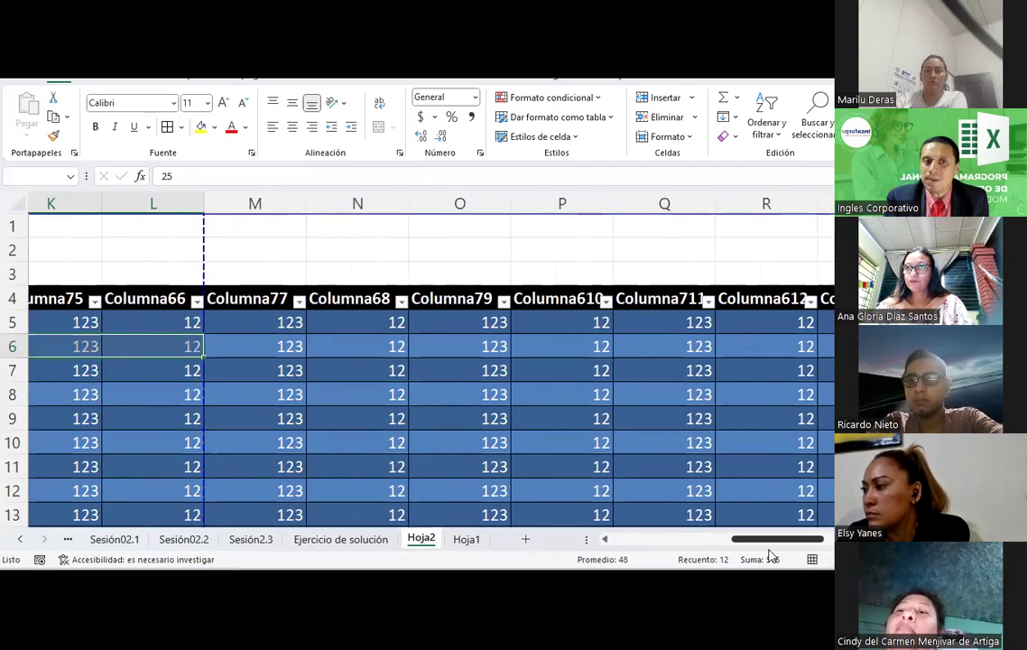
scroll(726, 523, "left", 1)
scroll(727, 550, "left", 3)
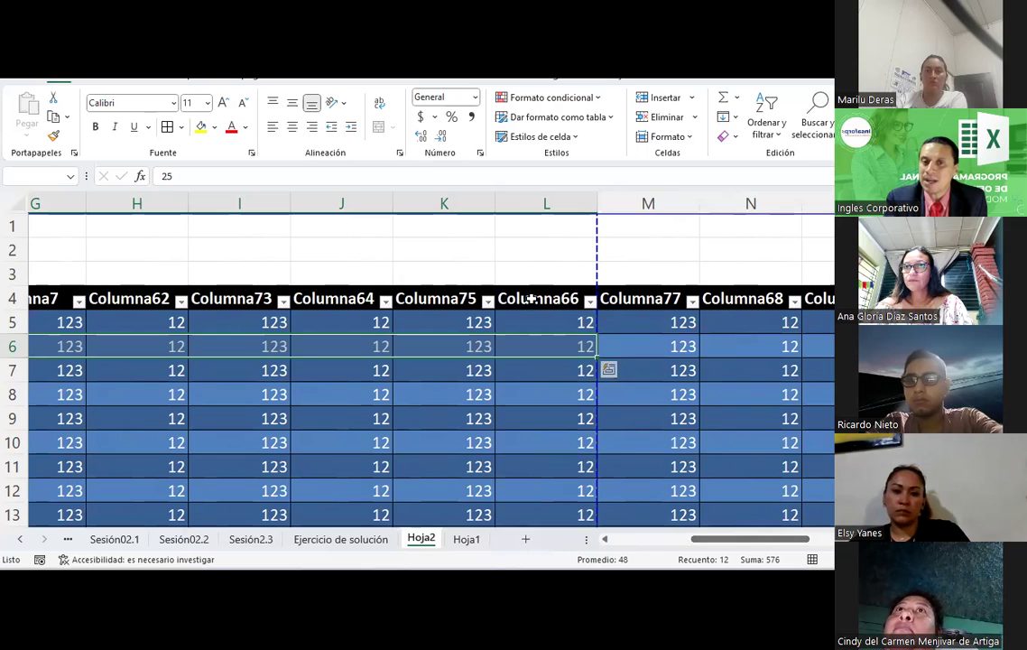
left_click_drag(595, 253, 521, 374)
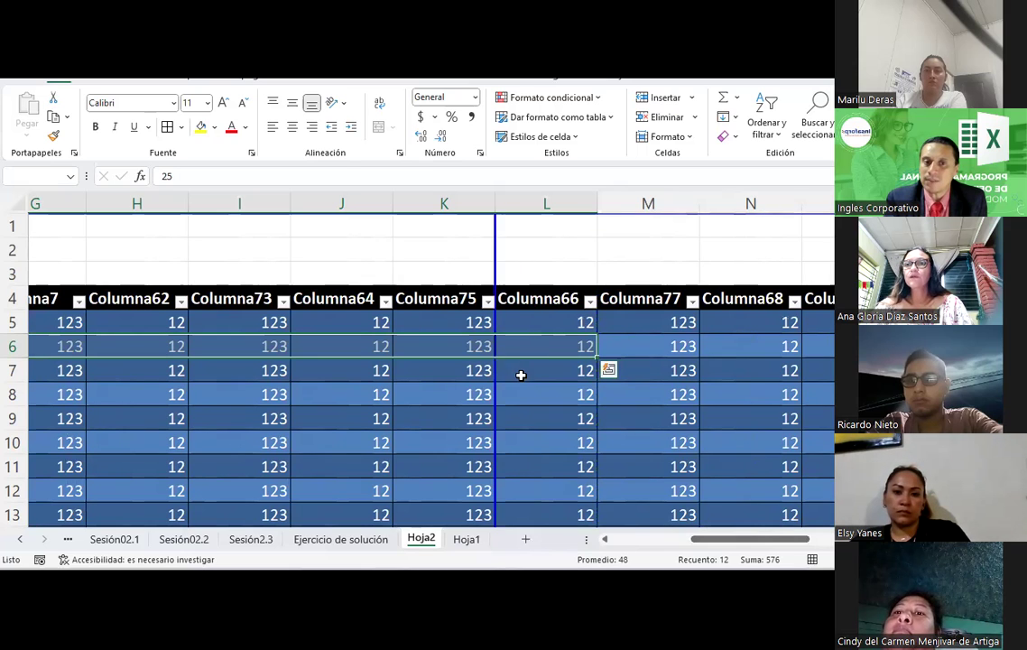
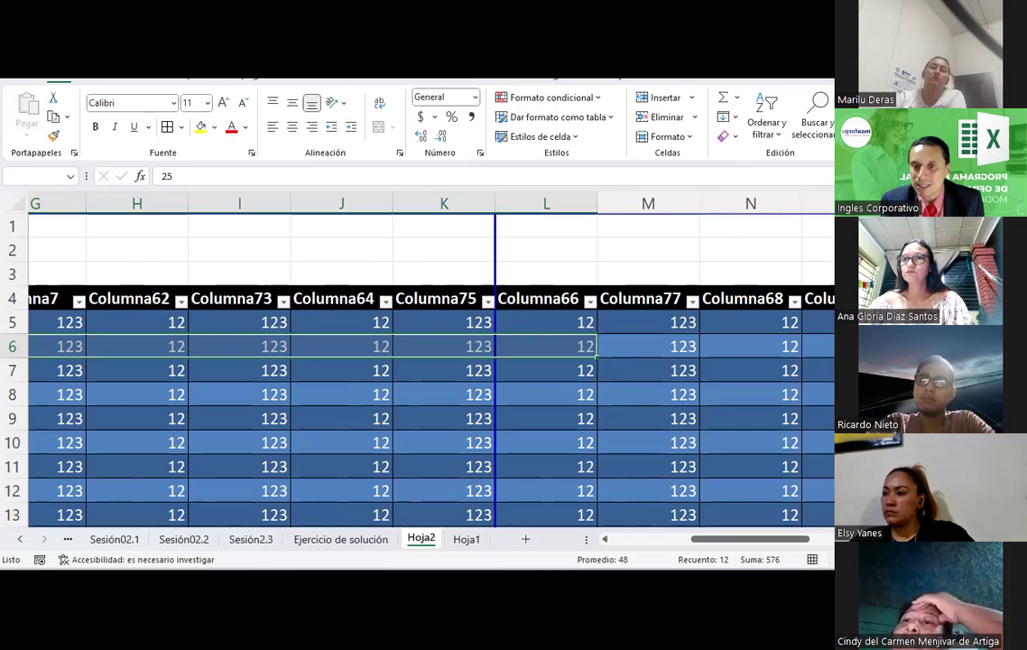
- Switch to Page Layout view and browse between the Hoja1 and Hoja2 sheets
left_click(831, 560)
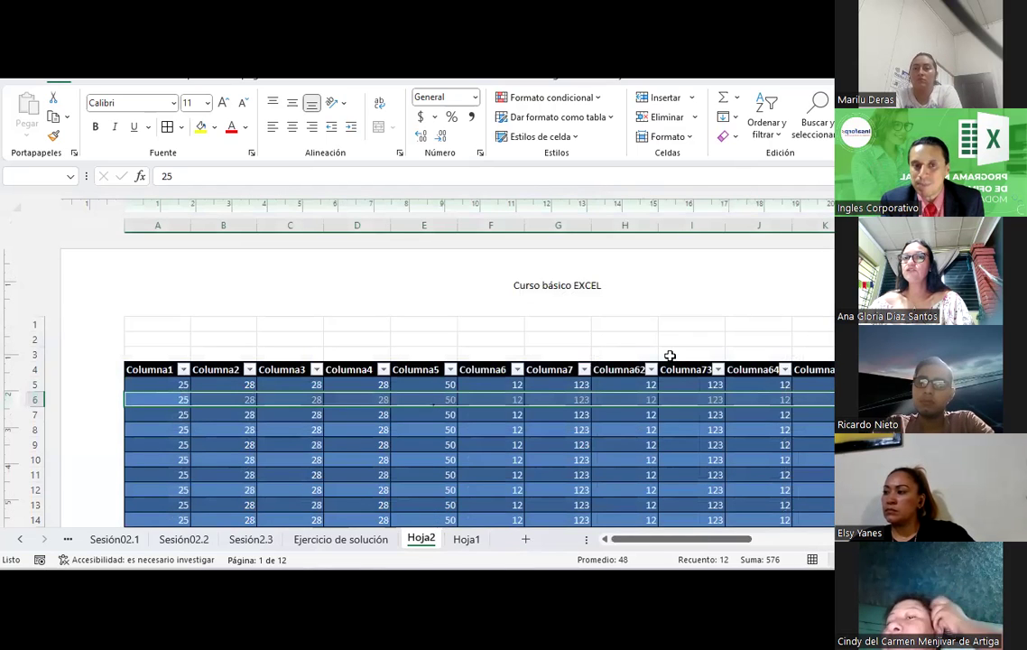
scroll(670, 355, "down", 2)
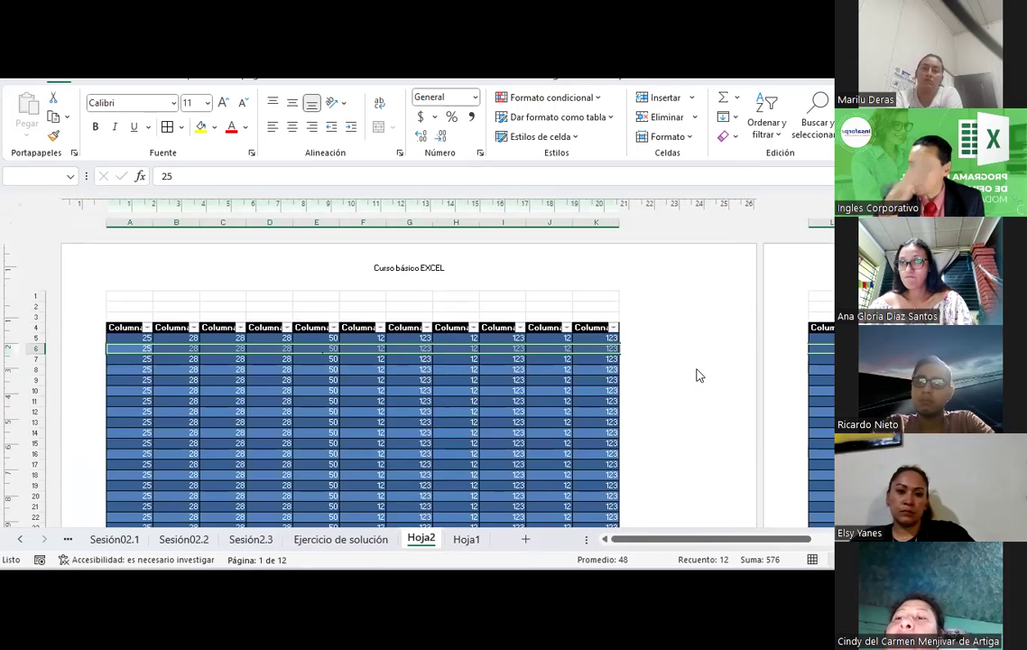
left_click(465, 539)
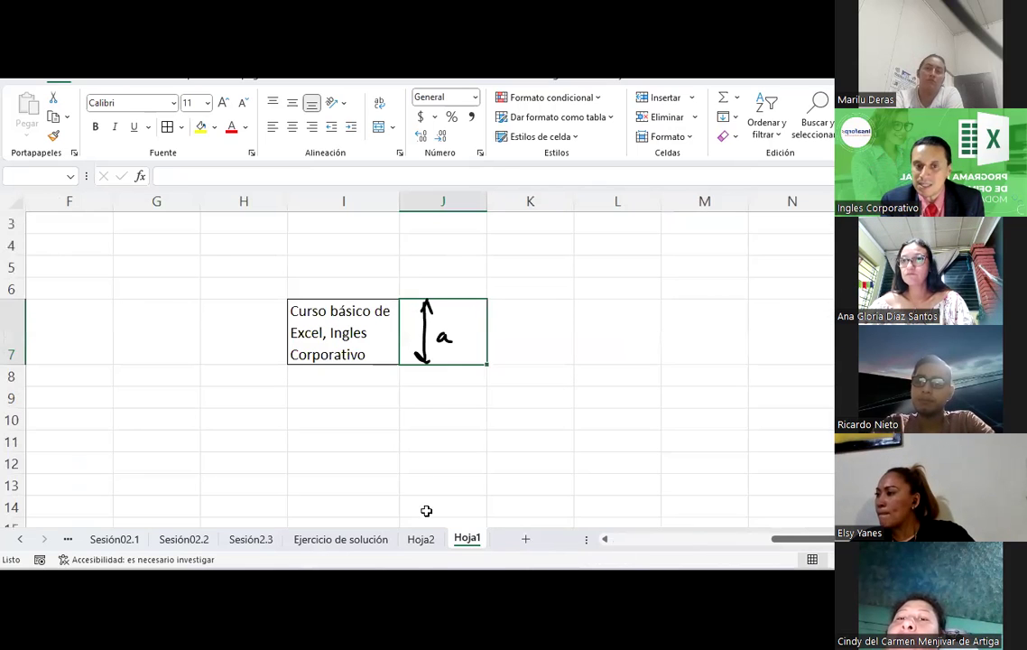
left_click(419, 539)
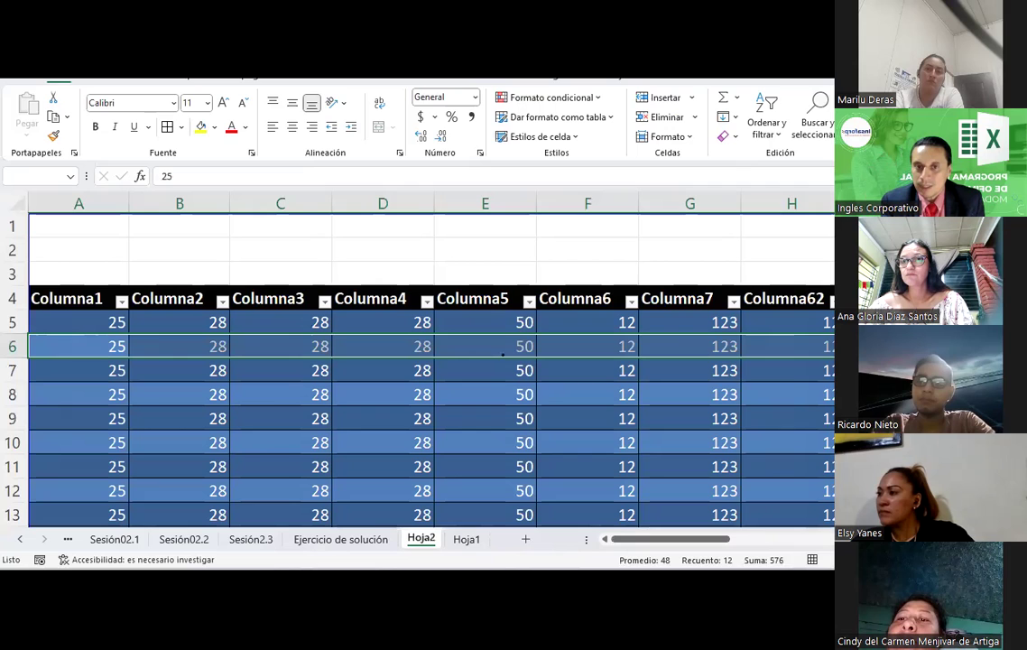
left_click_drag(713, 538, 788, 539)
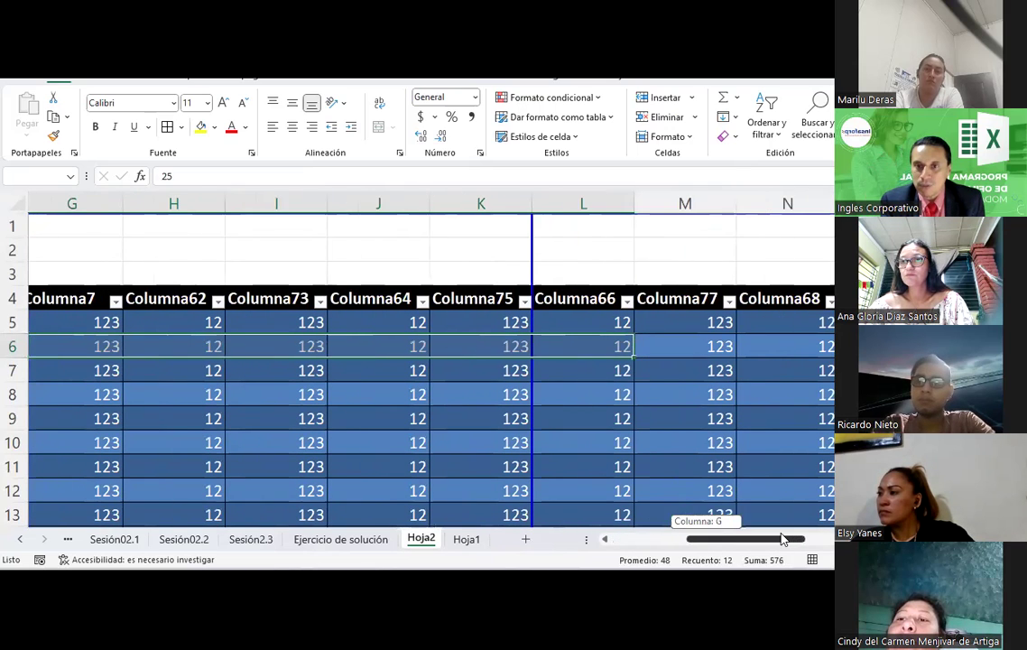
- Drag around the Columna table on Hoja2, then select cells Y6 and Y3
mouse_move(537, 256)
left_mouse_down()
mouse_move(646, 285)
mouse_move(740, 257)
mouse_move(820, 250)
left_mouse_up()
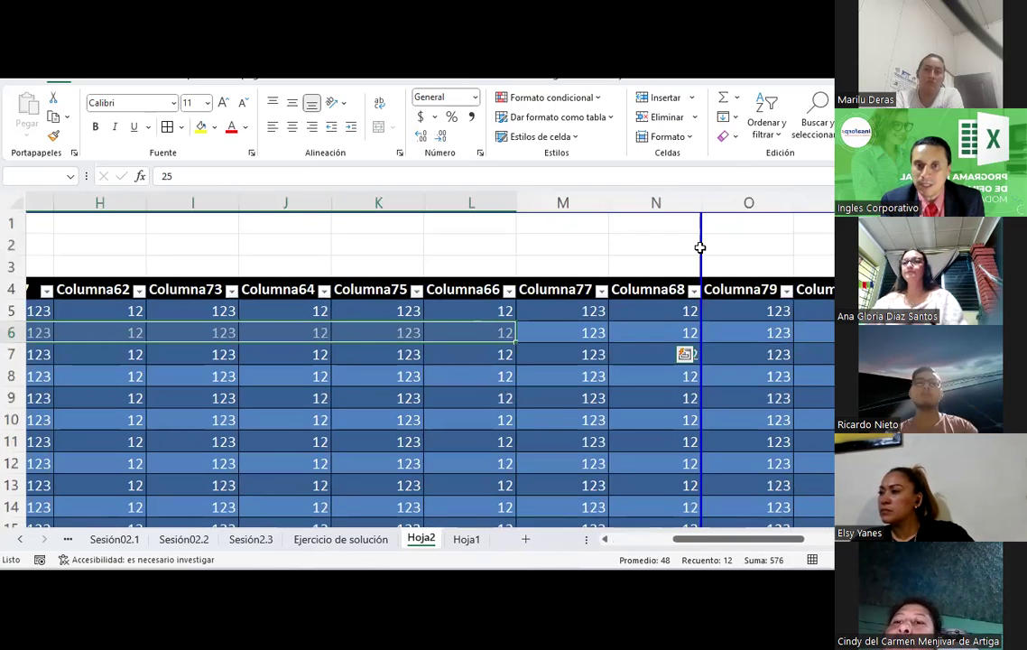
left_click_drag(719, 421, 700, 243)
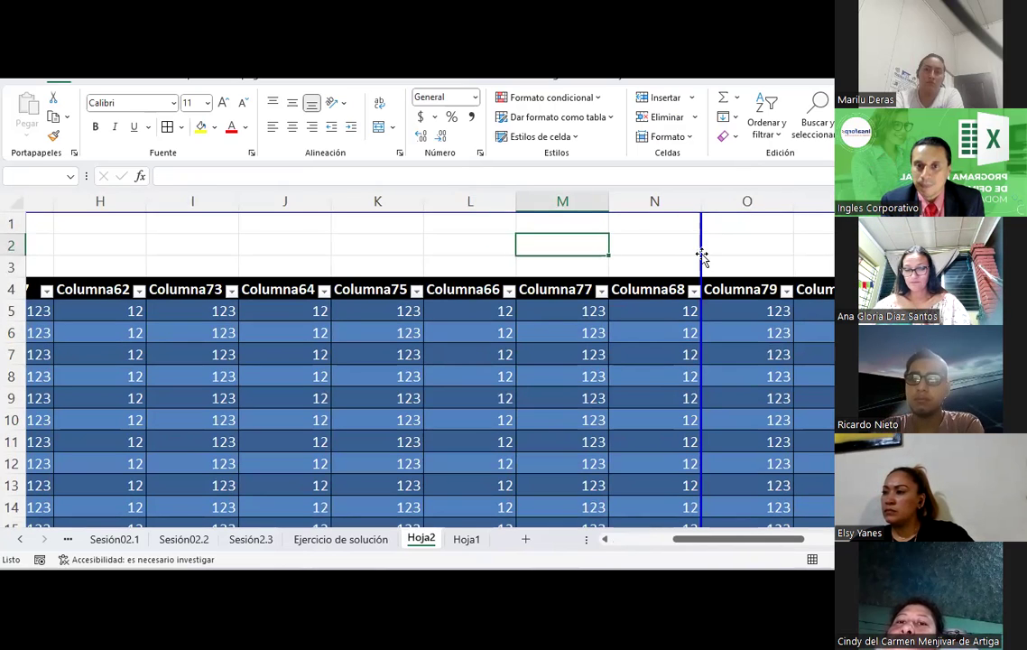
left_click_drag(701, 247, 749, 263)
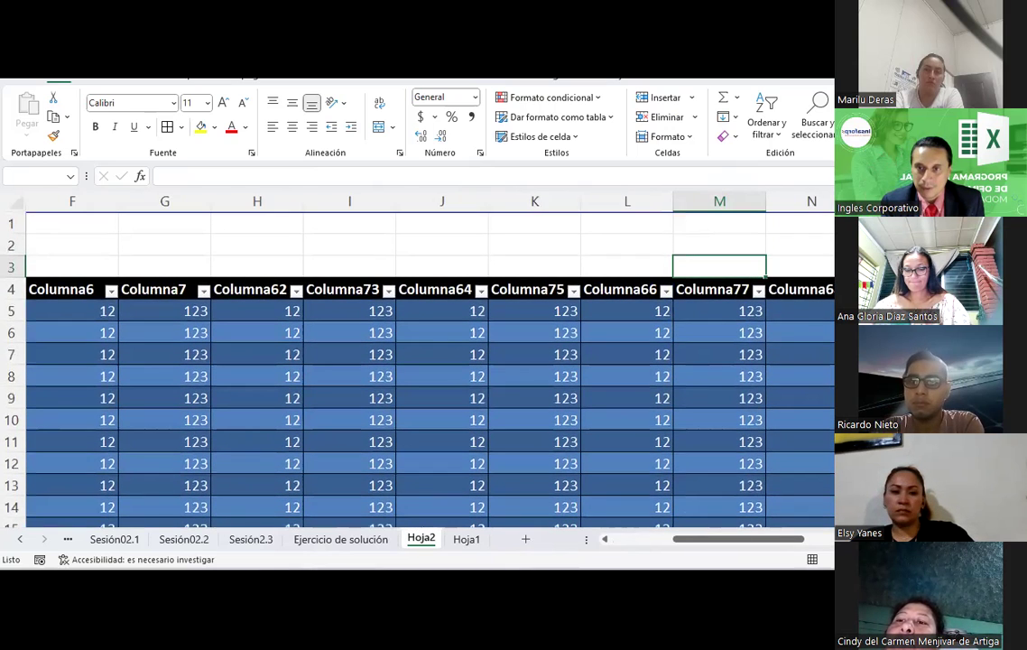
mouse_move(765, 267)
left_mouse_down()
mouse_move(742, 546)
mouse_move(826, 541)
left_mouse_up()
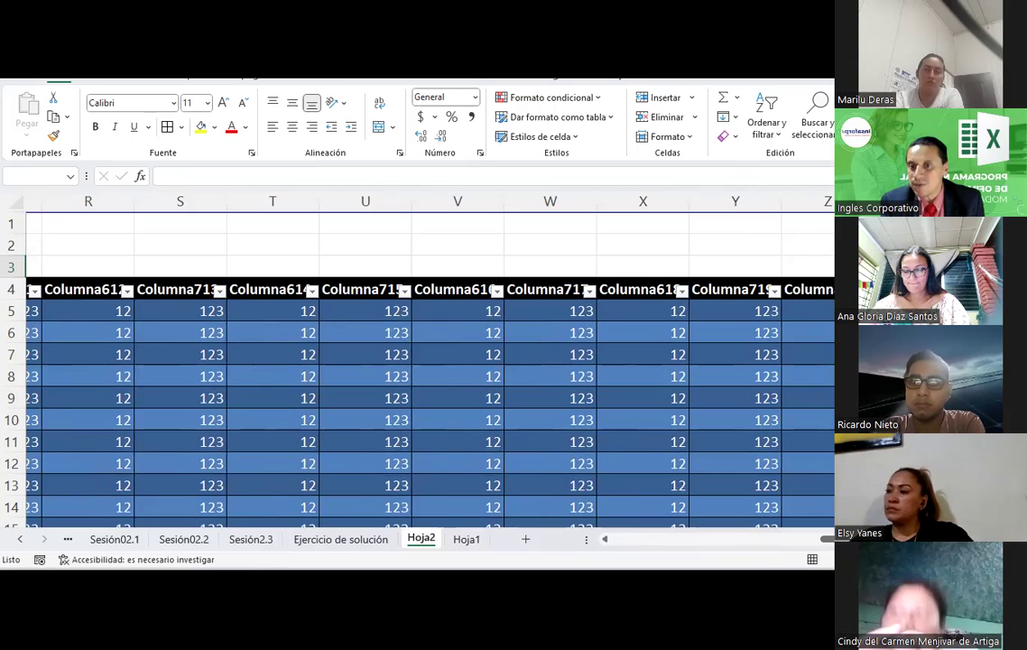
left_click_drag(794, 542, 599, 523)
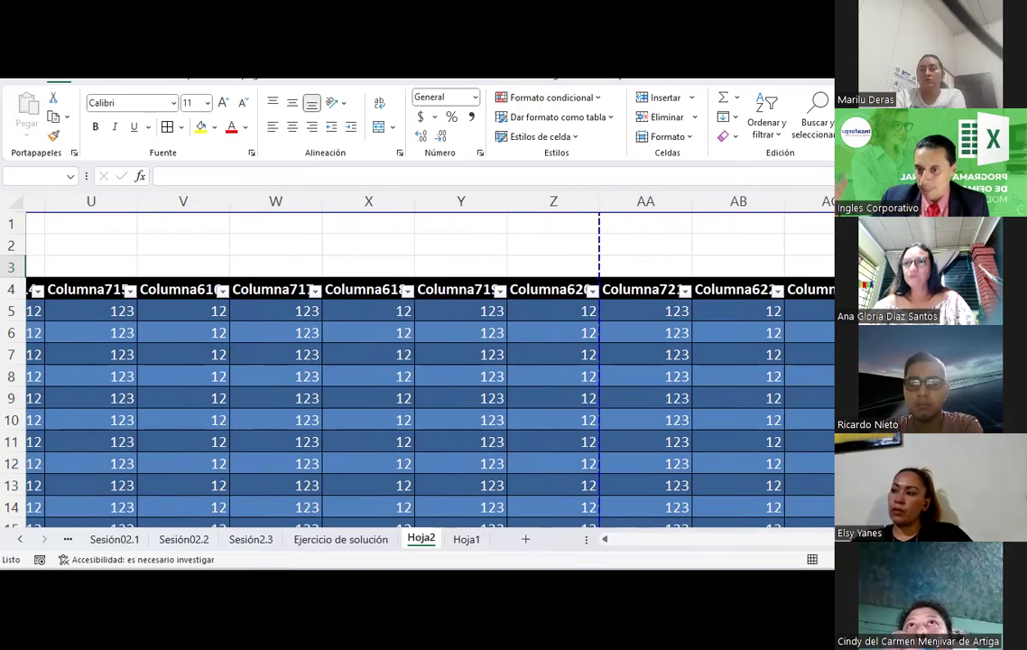
left_click(454, 323)
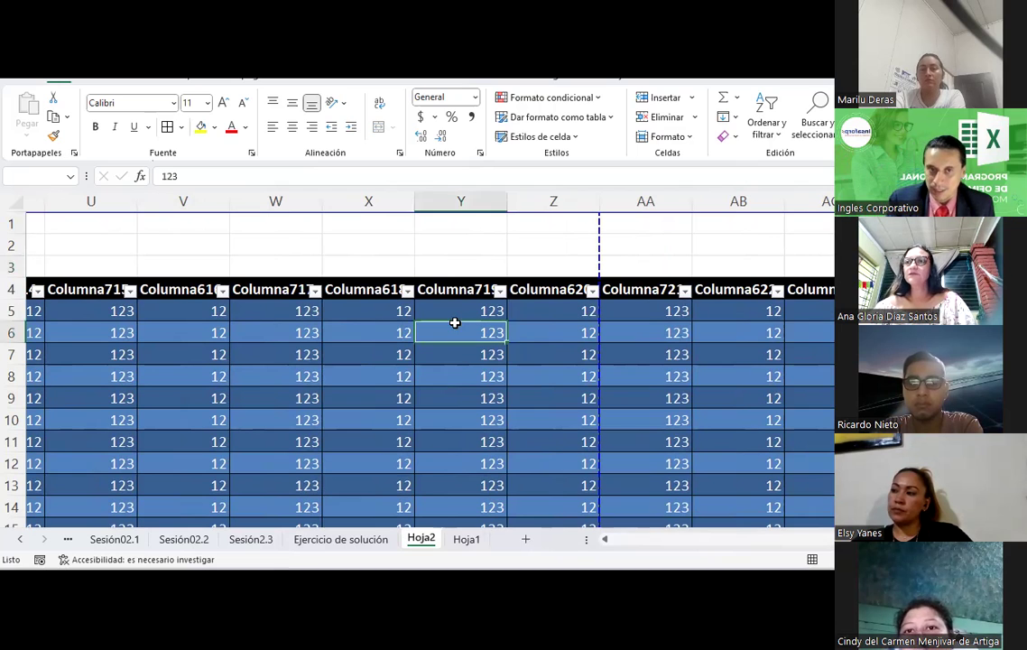
left_click(445, 263)
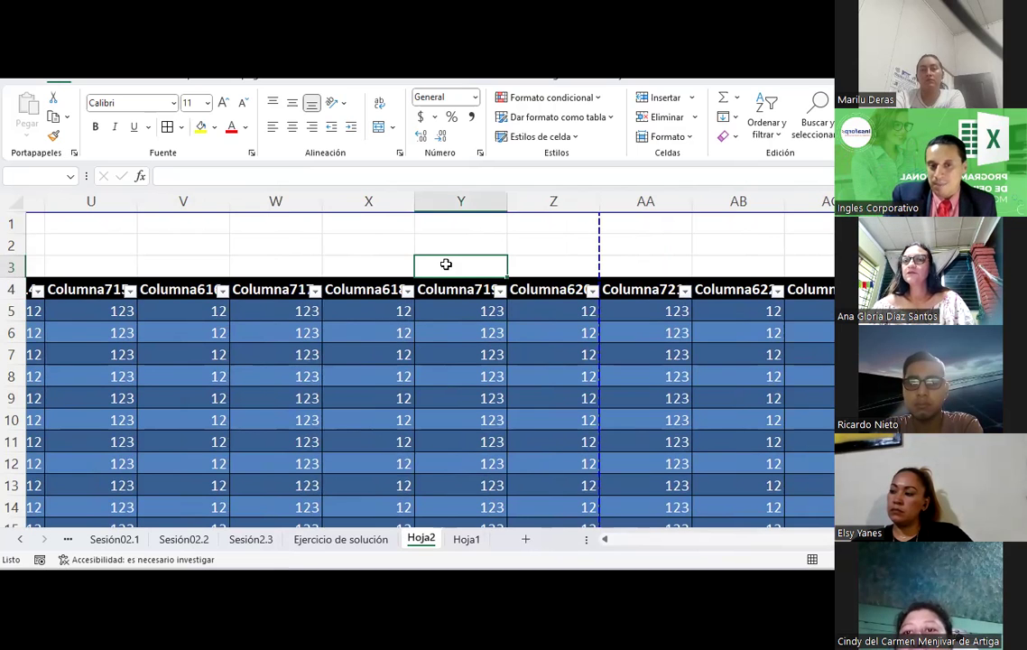
- On Sesión02.2, enlarge row 72 so the absolute-reference explanation wraps onto two lines
left_click(176, 539)
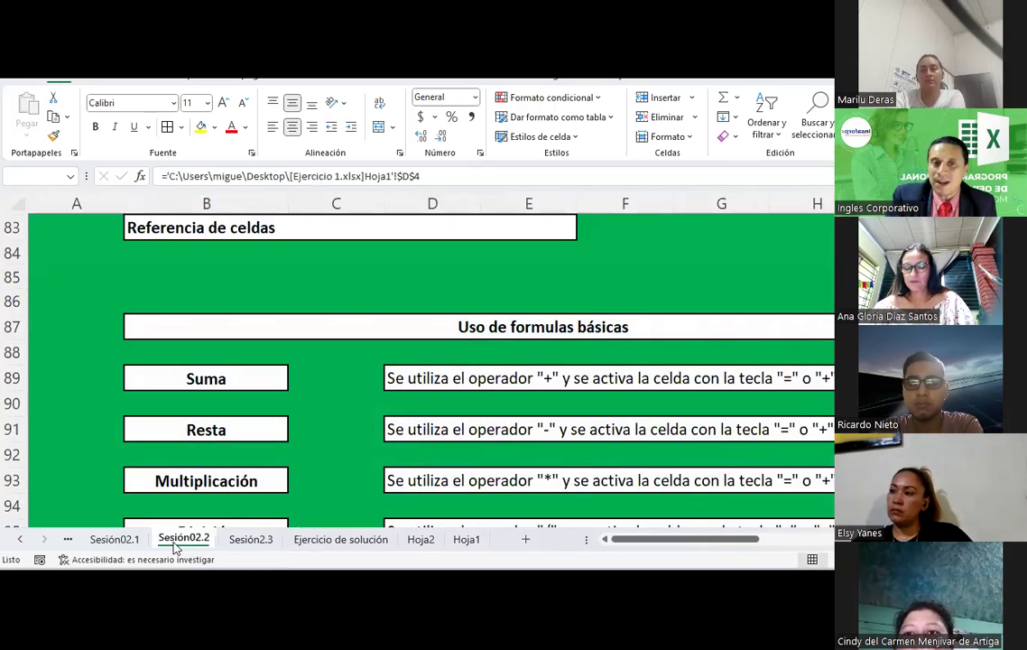
scroll(470, 346, "up", 2)
scroll(469, 345, "up", 4)
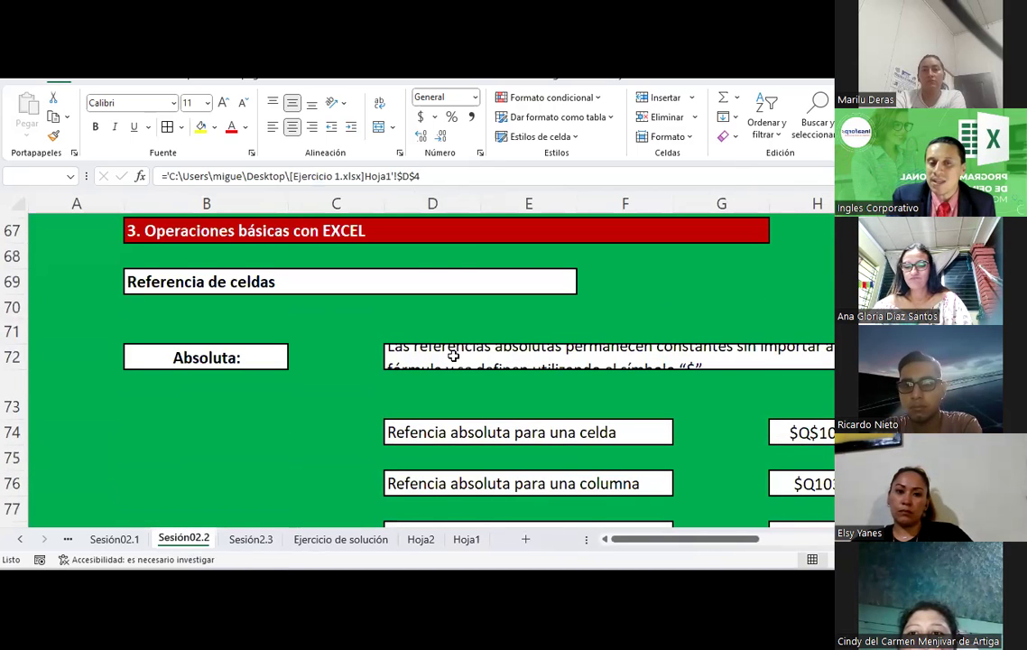
scroll(452, 356, "down", 2)
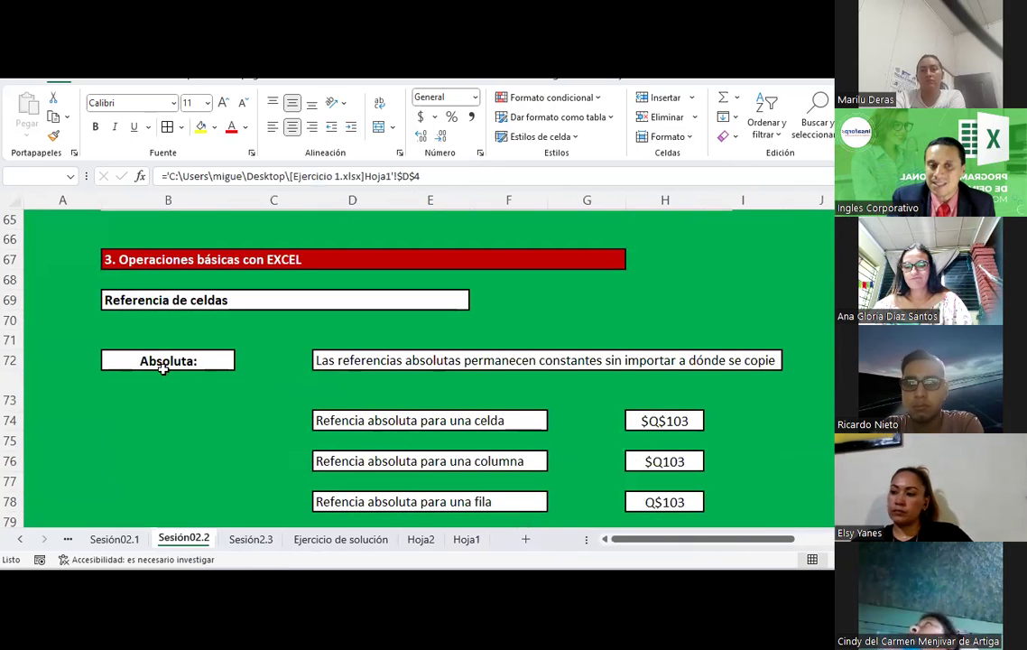
left_click_drag(16, 369, 9, 393)
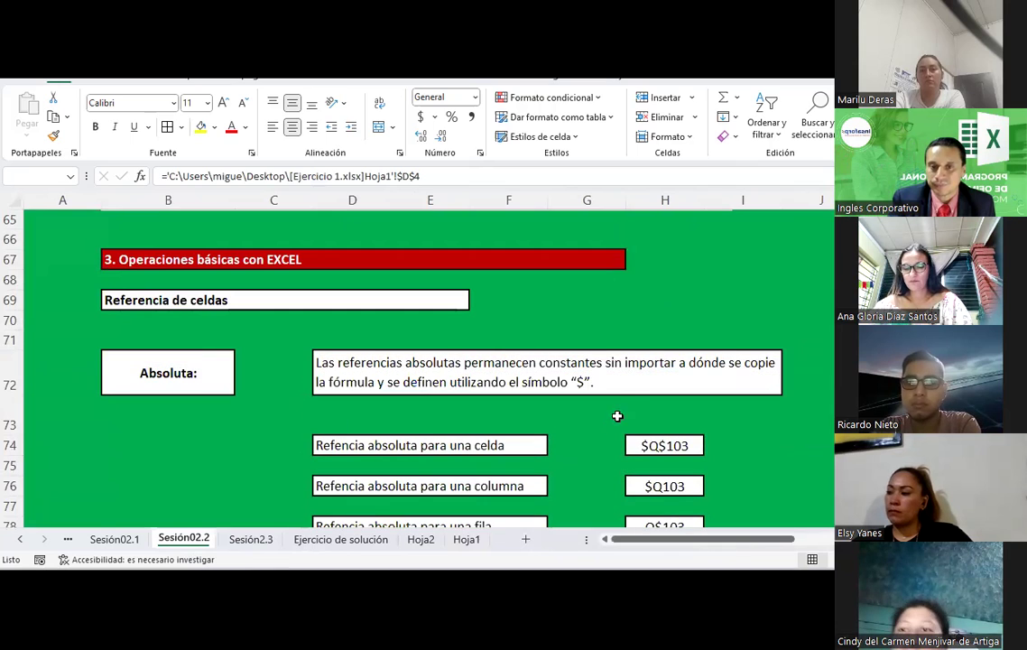
scroll(617, 416, "down", 1)
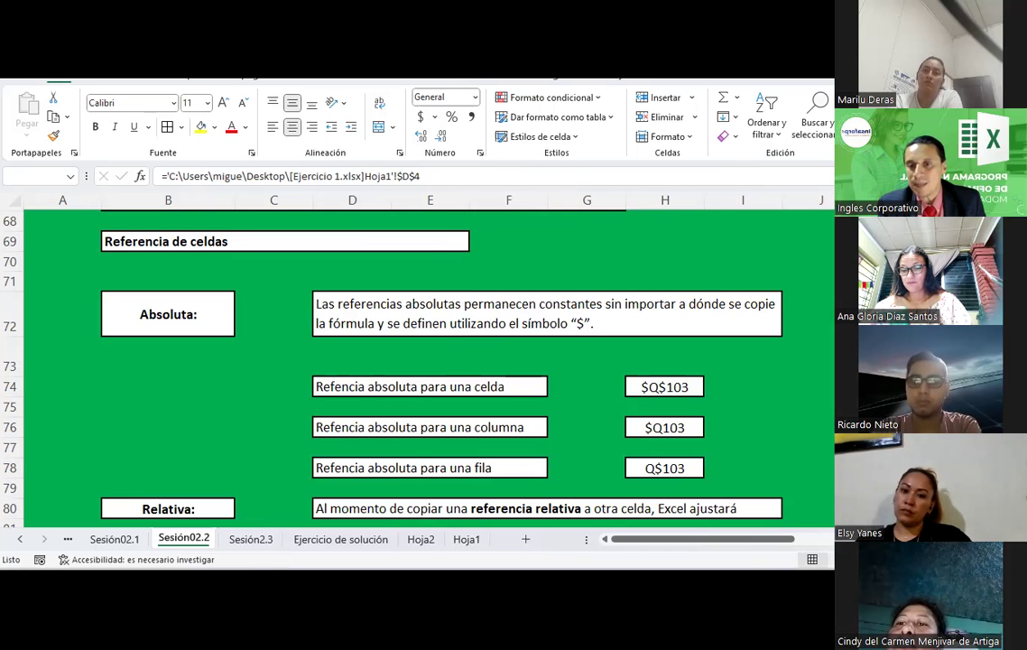
- Select the Absoluta: label in B72 and the Relativa: label in B80
left_click(692, 262)
scroll(694, 265, "down", 1)
scroll(692, 261, "down", 1)
scroll(692, 262, "up", 1)
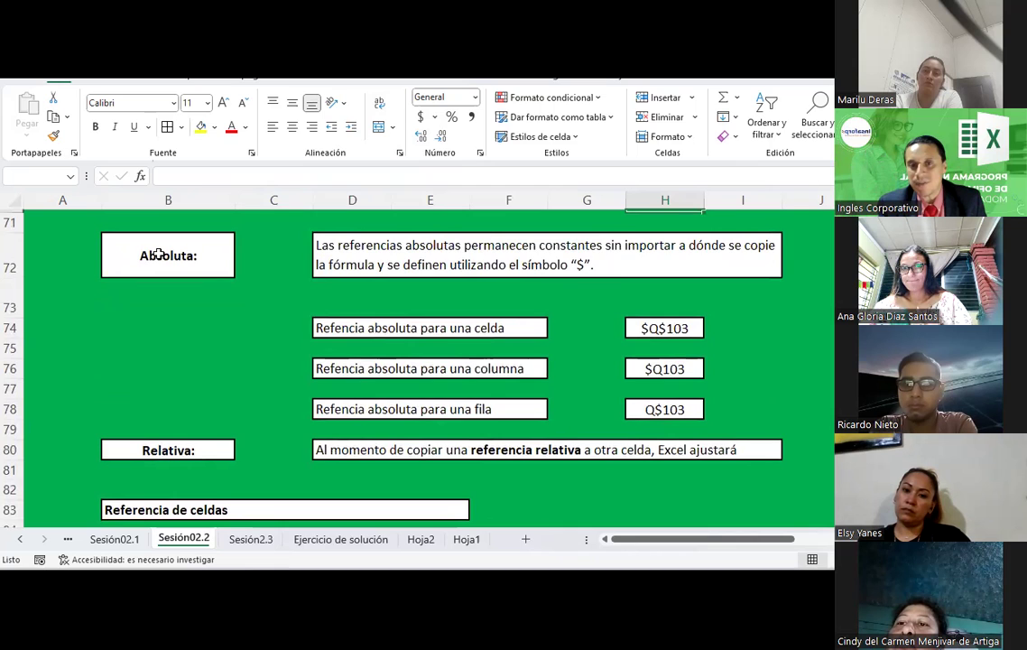
left_click(157, 255)
scroll(177, 375, "down", 1)
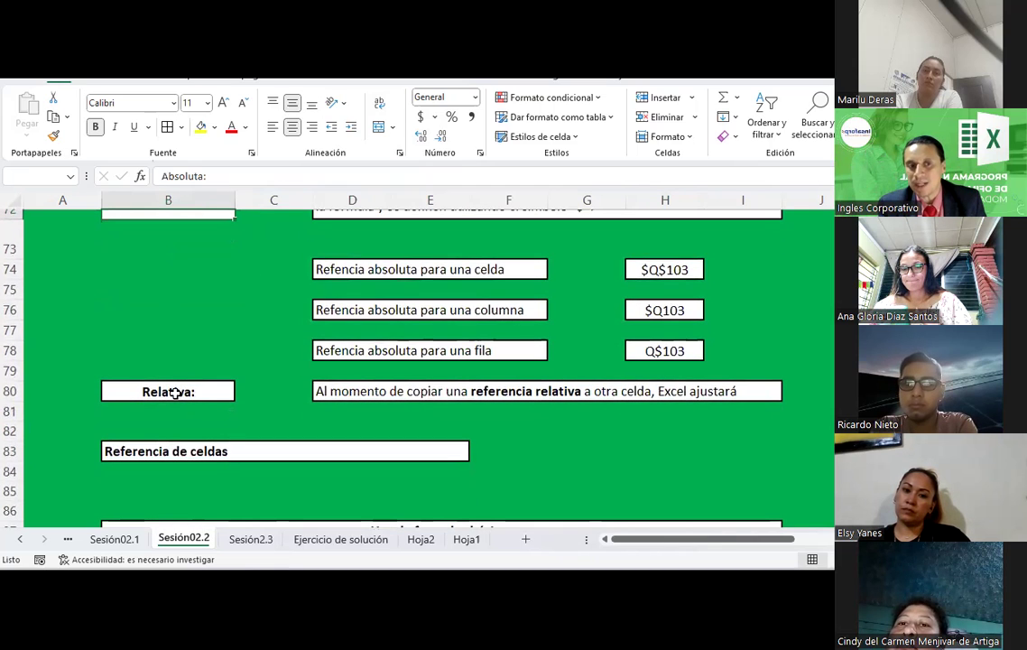
left_click(174, 392)
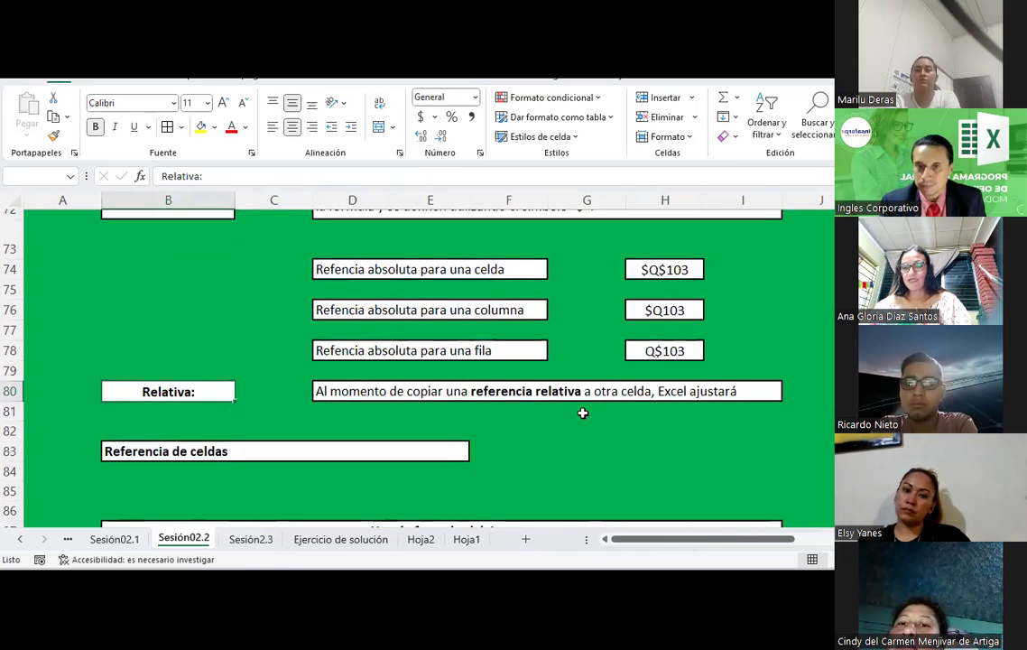
scroll(580, 400, "up", 1)
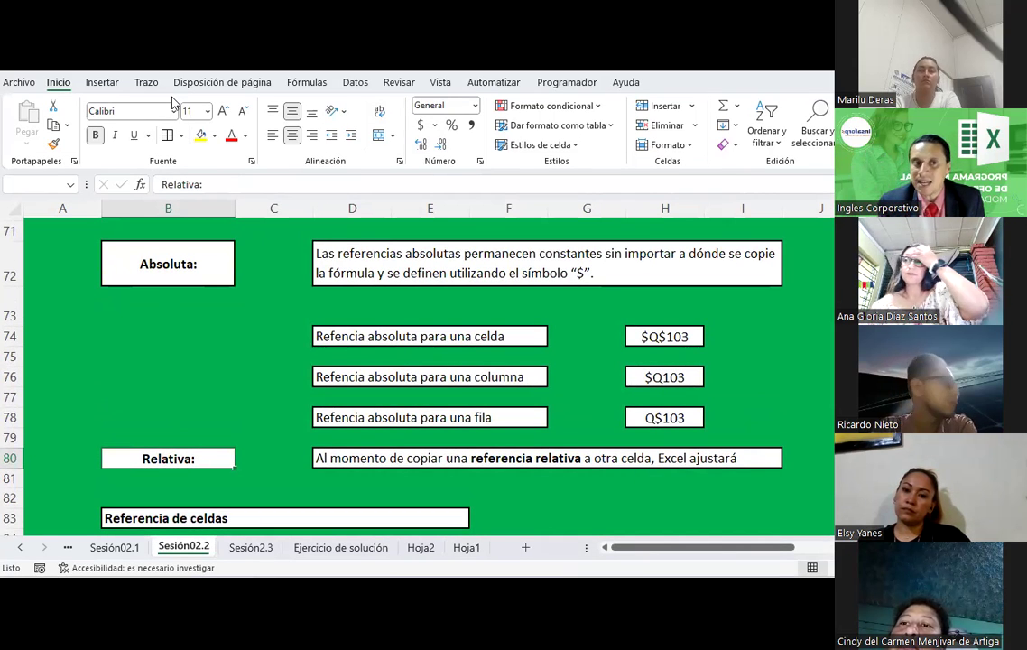
- Draw pen-ink arrows at the dollar signs of $Q$103, $Q103 and Q$103, then stop inking
left_click(144, 82)
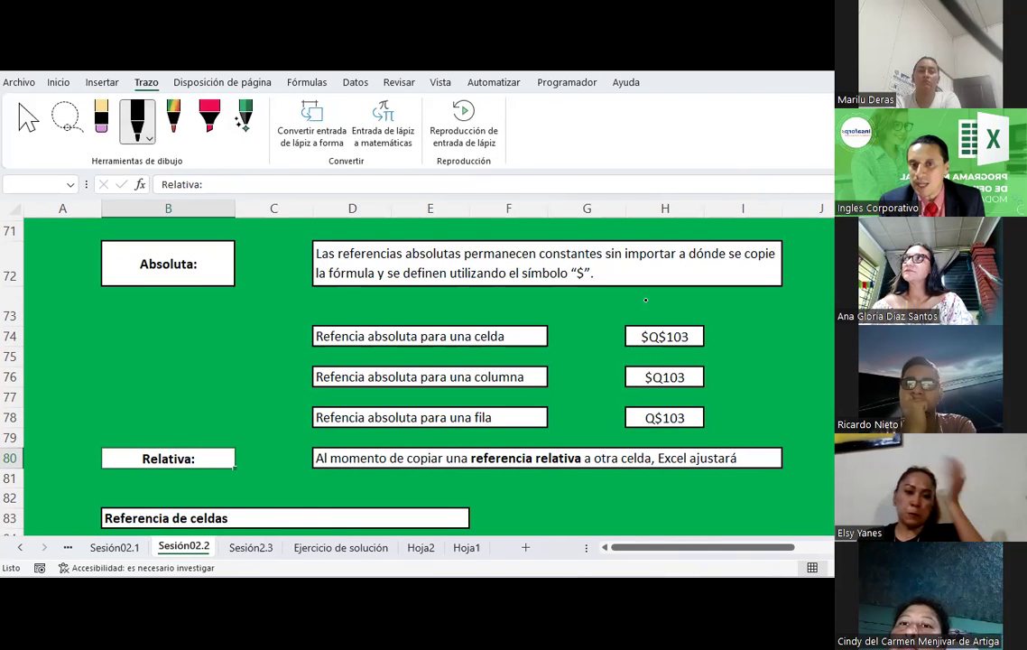
left_click_drag(641, 304, 640, 321)
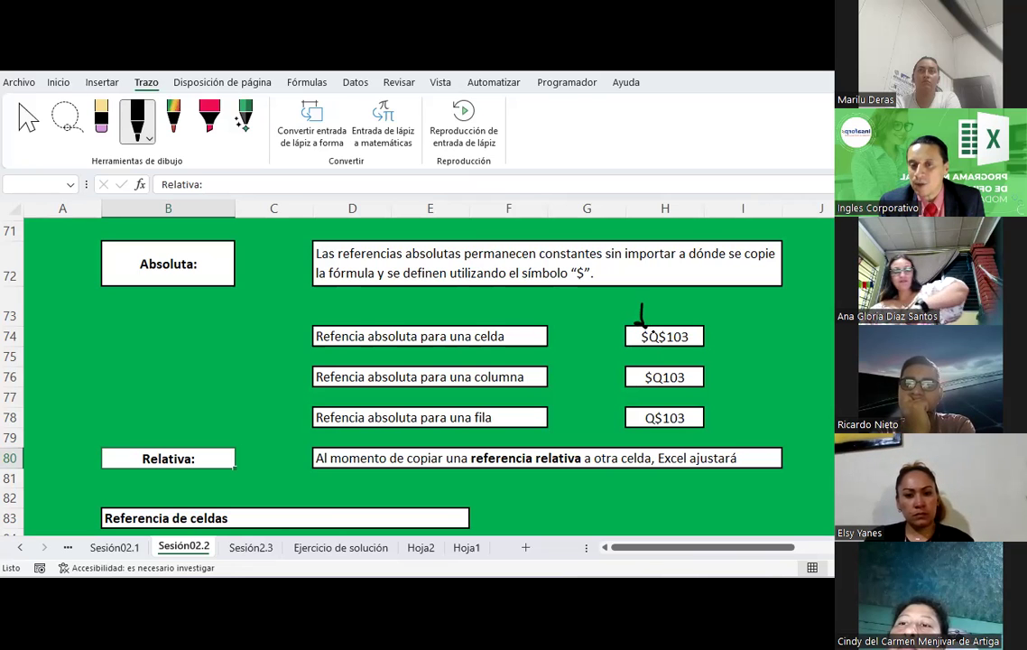
left_click_drag(659, 317, 671, 317)
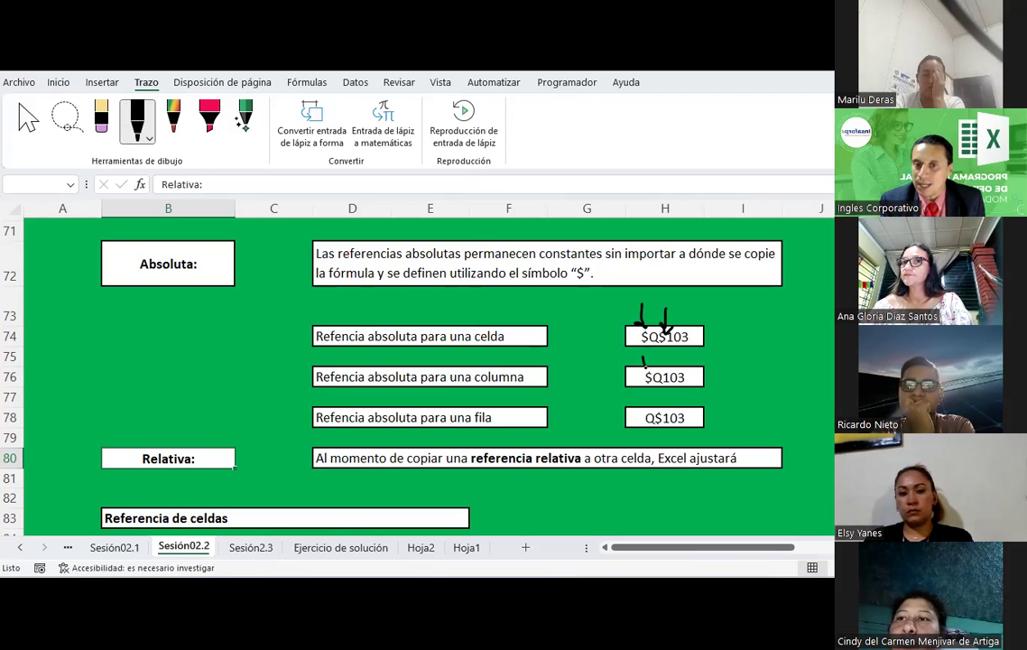
left_click_drag(645, 365, 672, 353)
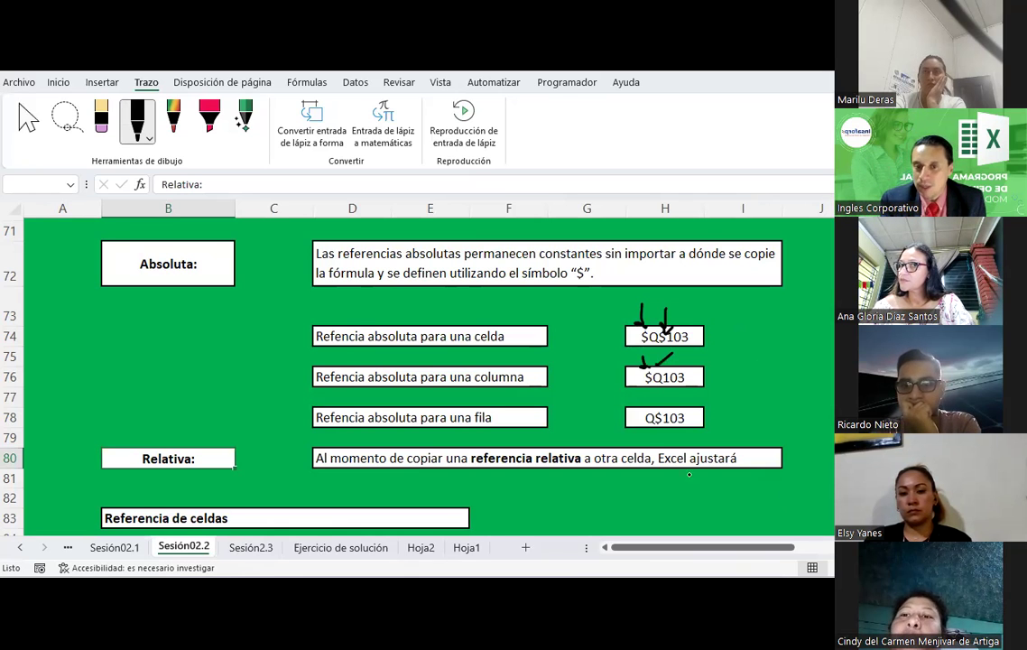
left_click_drag(659, 400, 659, 409)
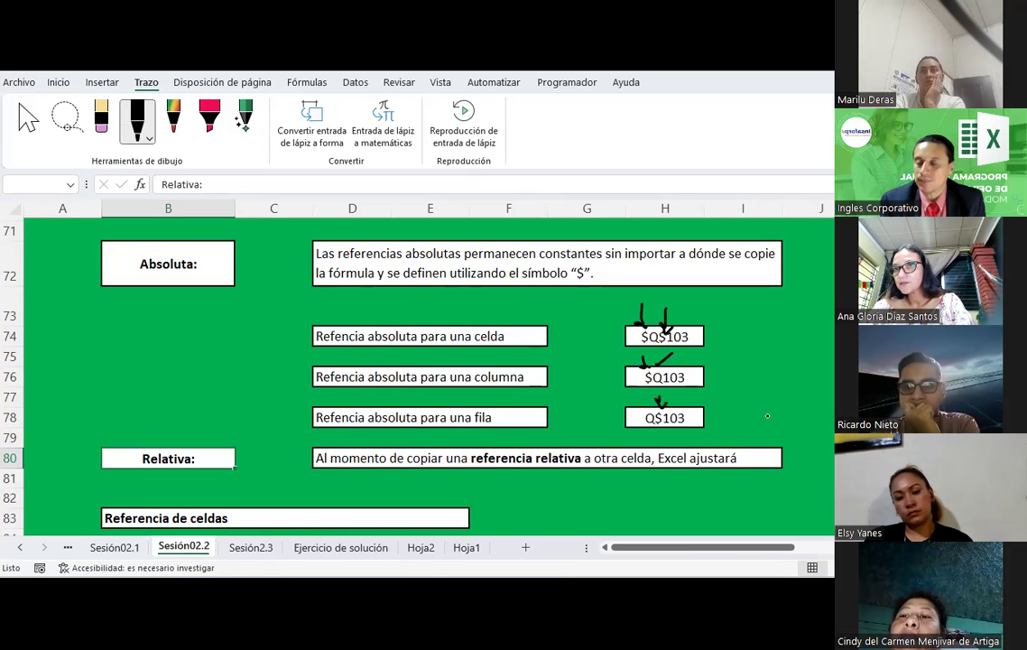
key("Escape")
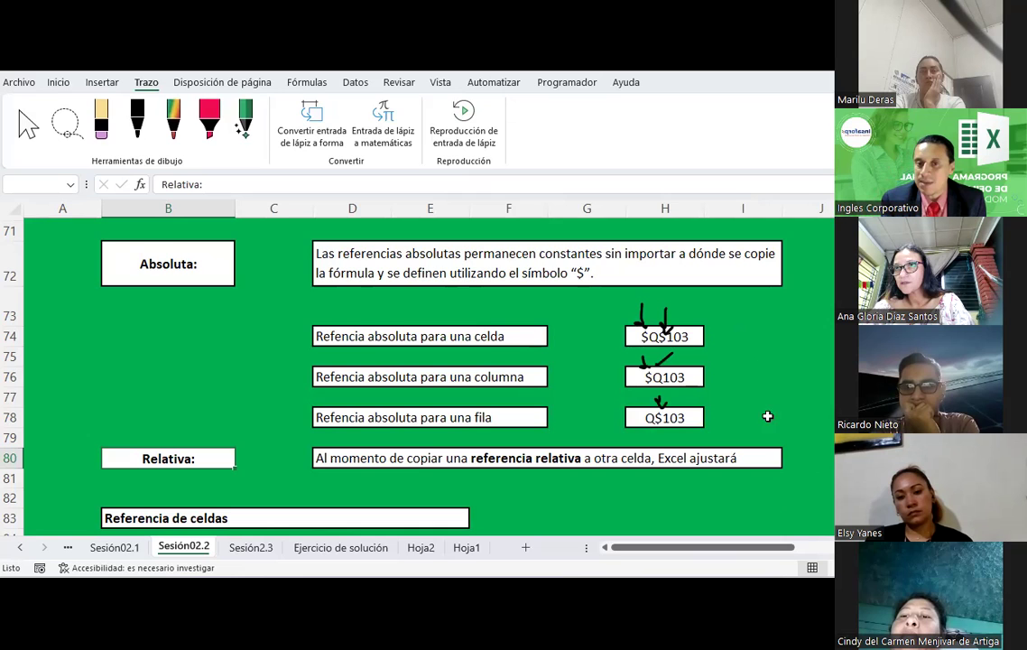
left_click_drag(786, 546, 846, 546)
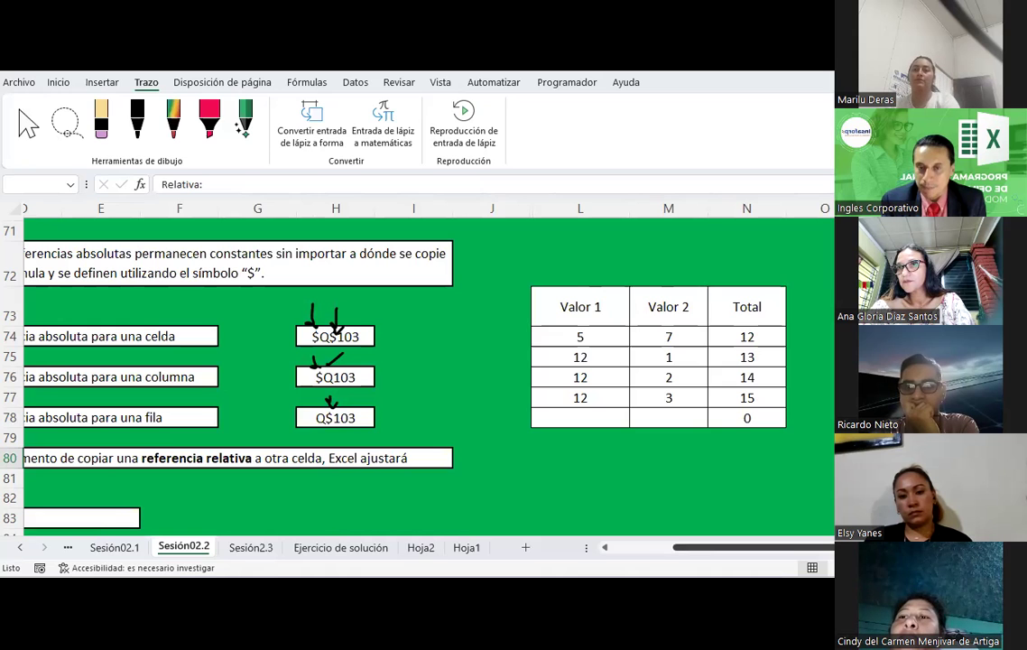
- AutoSum the Valor 2 values into M78 (13) and fill M73:M78 yellow
left_click(681, 417)
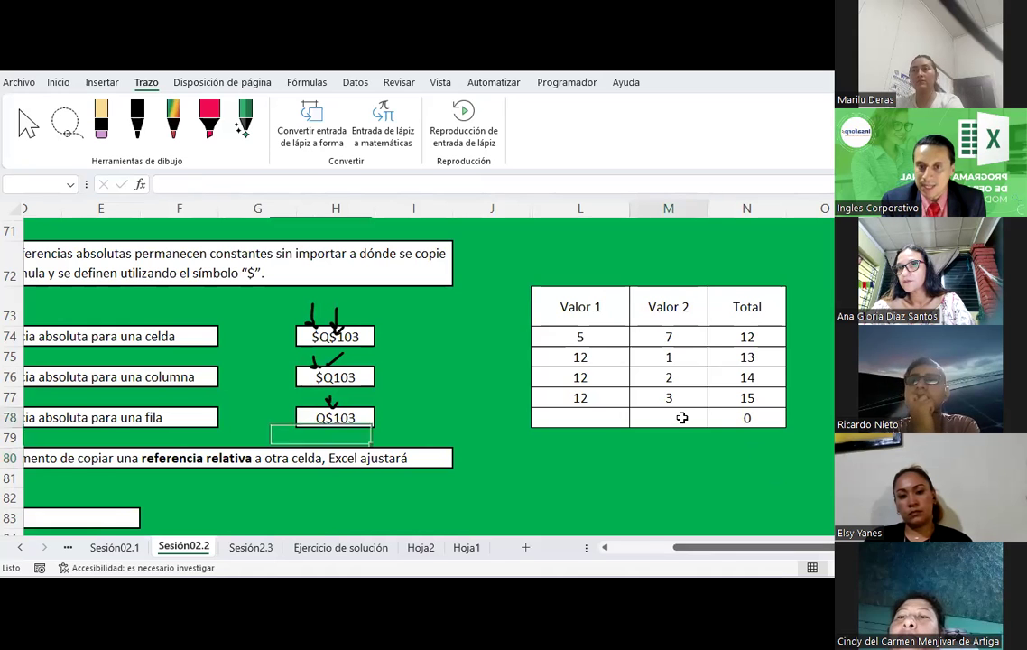
left_click(57, 83)
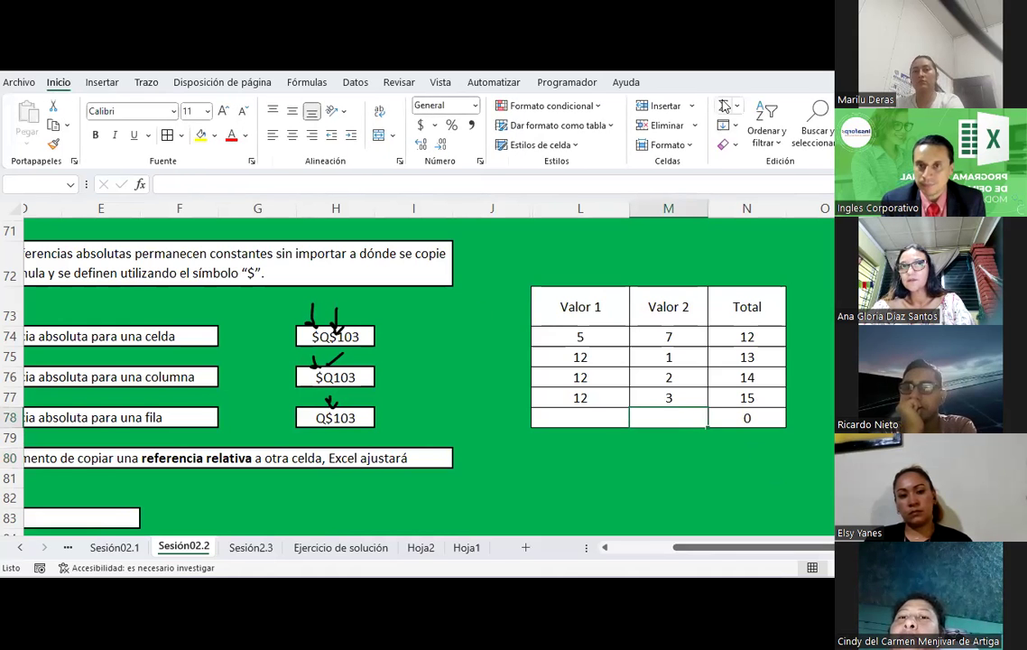
left_click(724, 107)
key("Return")
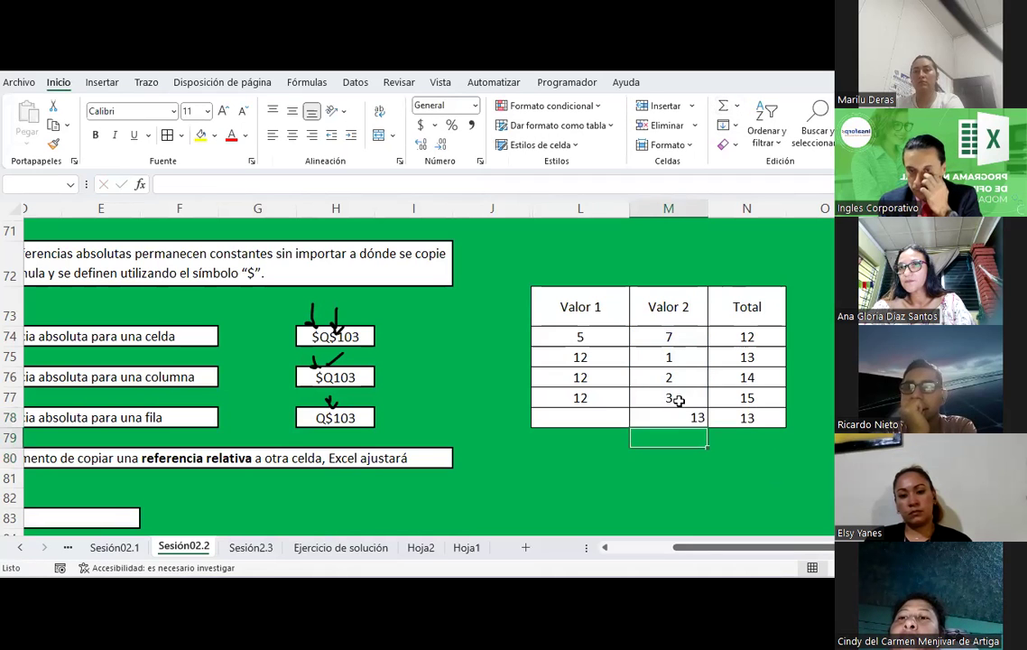
left_click(679, 410)
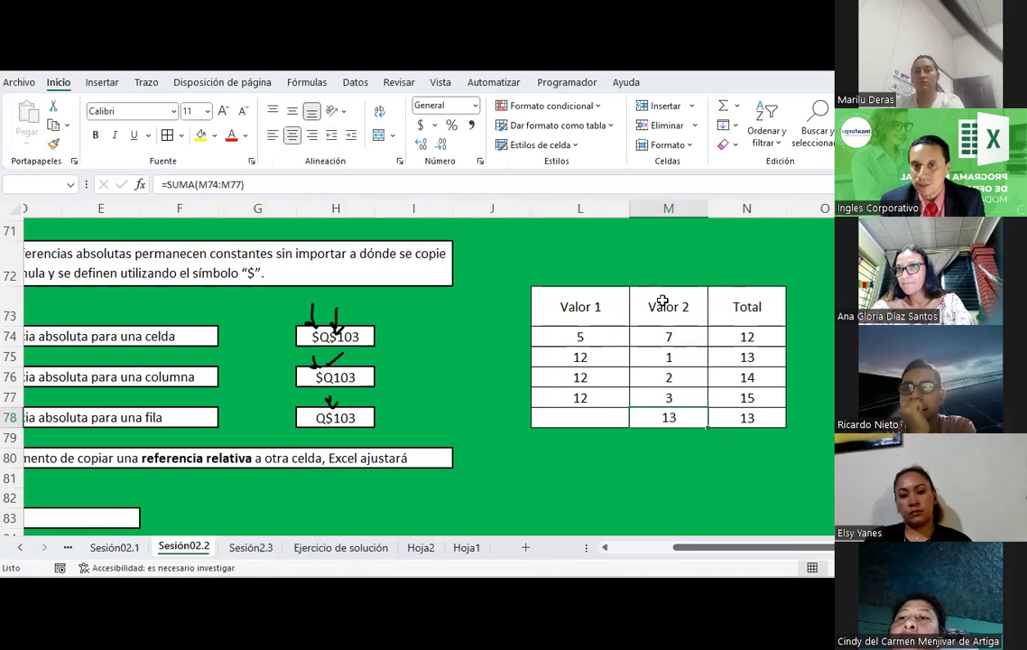
left_click_drag(662, 301, 668, 416)
left_click(199, 135)
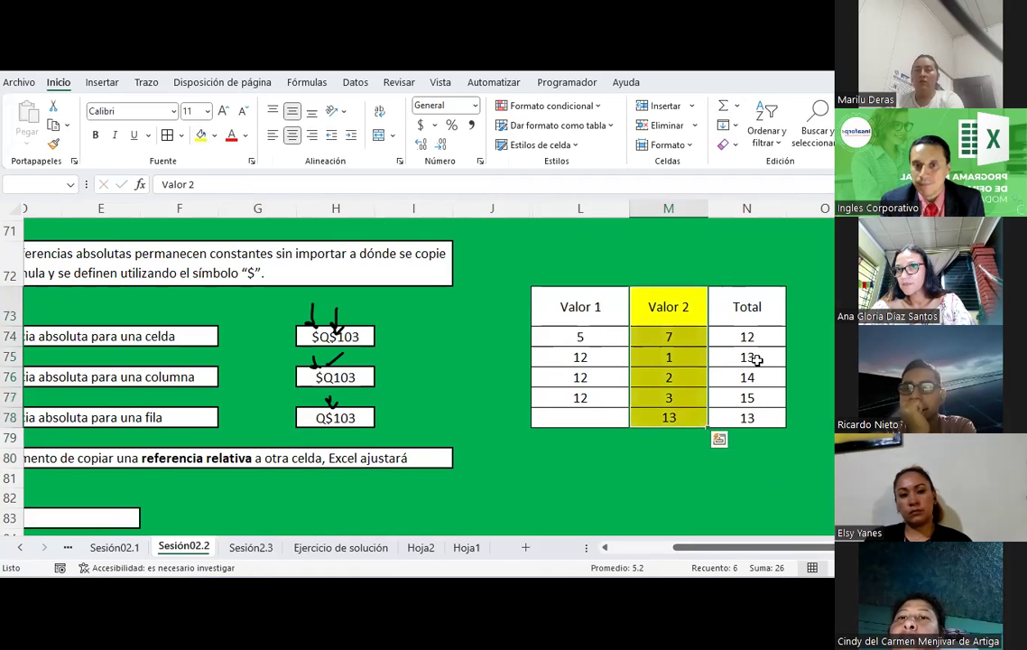
- Rename the Total header in N73 to 'Valor porcentual' with wrapped text
left_click(736, 300)
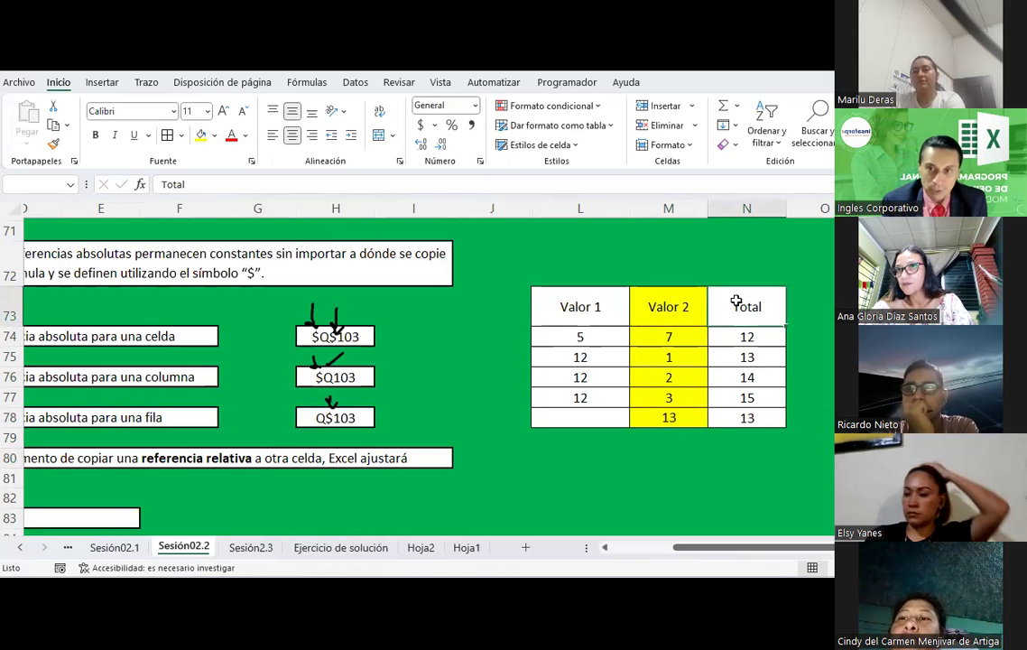
type("Valor porce")
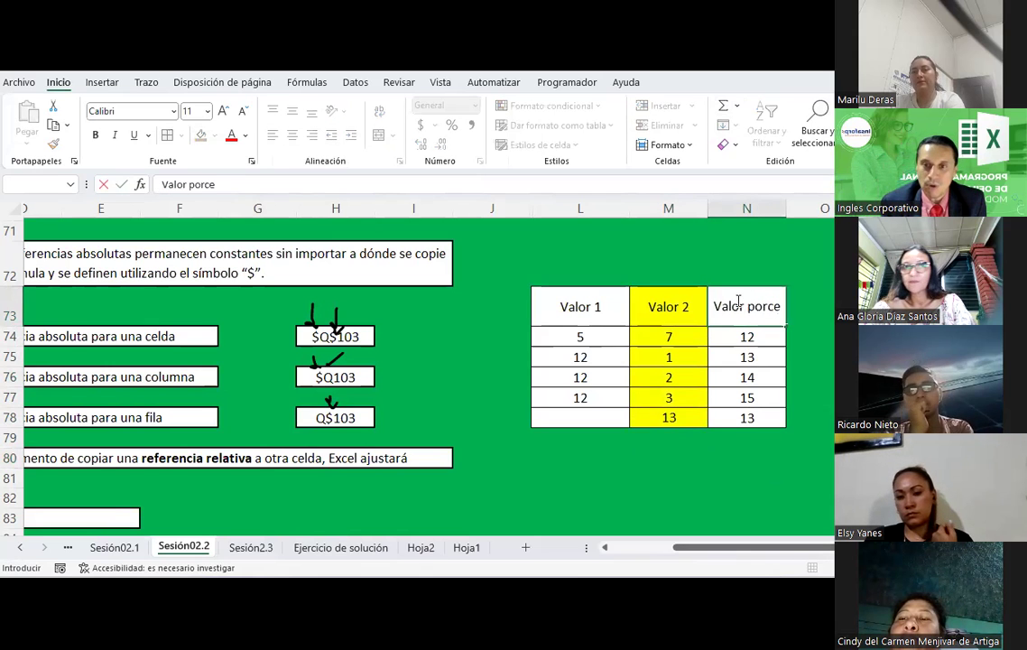
type("ntual")
key("Return")
left_click(736, 300)
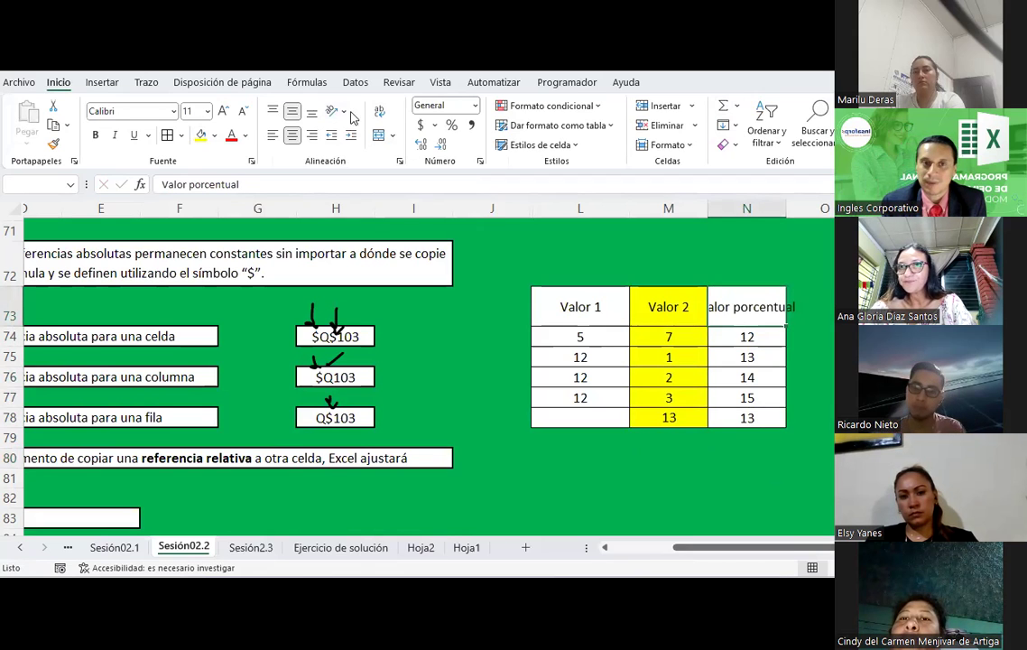
left_click(380, 117)
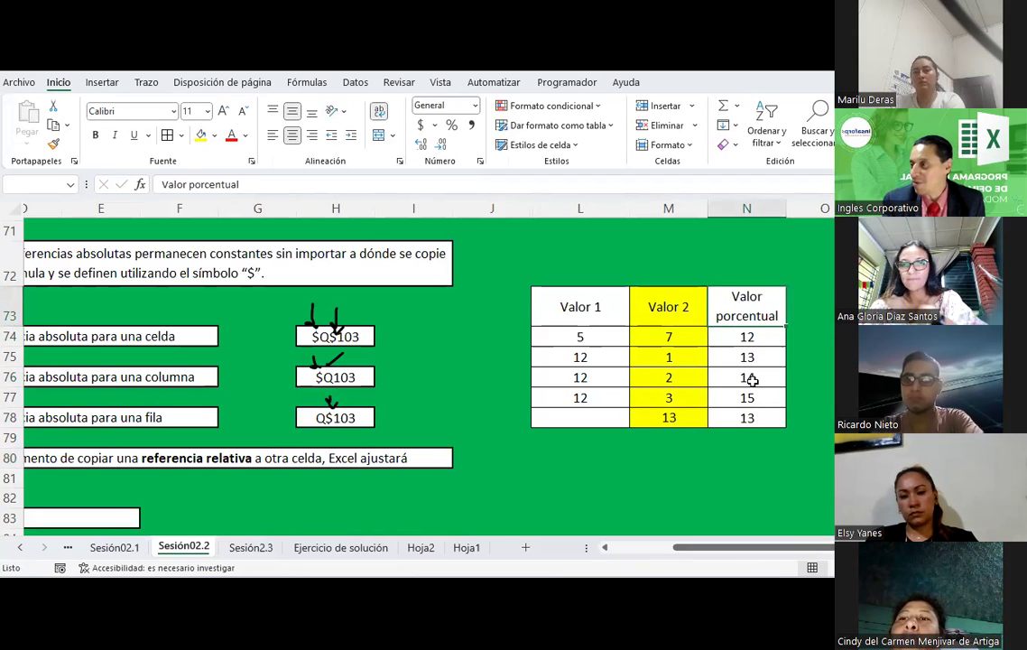
- Delete the old totals from N74:N78
left_click_drag(768, 335, 759, 401)
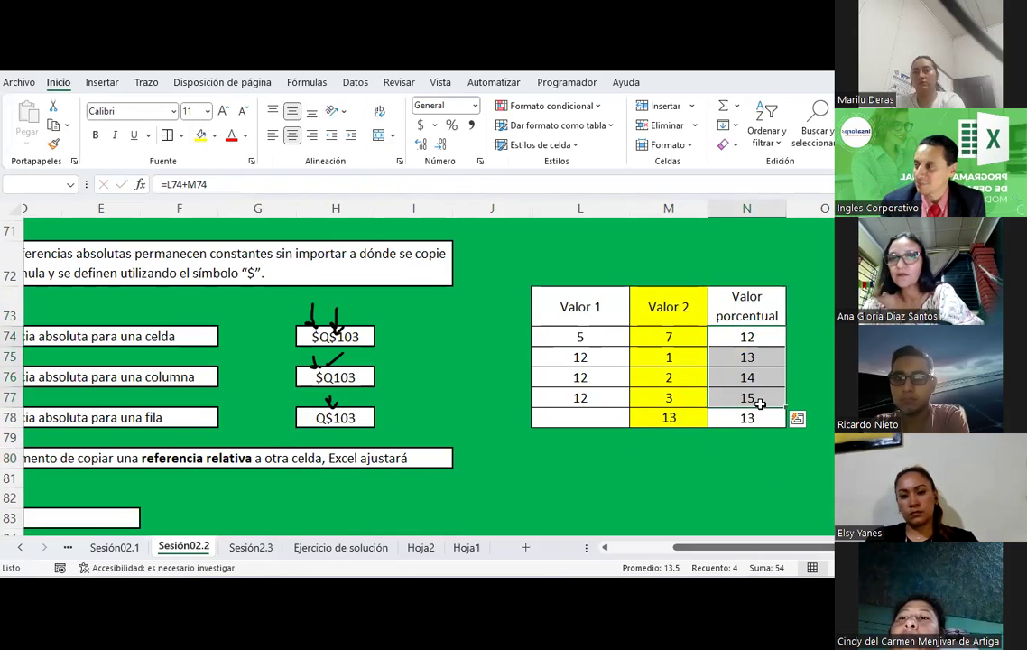
key("Delete")
key("Down")
key("Delete")
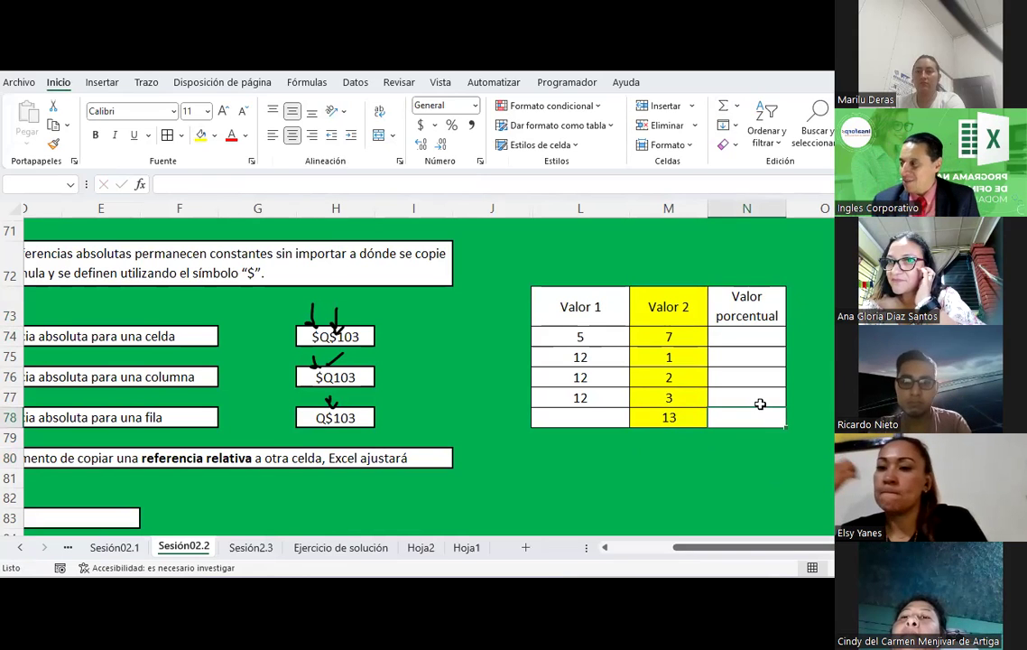
- Step down the Valor 2 values in column M to the total of 13
key("Left")
key("Up")
key("Up")
key("Up")
key("Down")
key("Down")
key("Down")
key("Down")
key("Up")
key("Up")
key("Up")
key("Down")
key("Down")
key("Down")
key("Up")
key("Up")
key("Up")
key("Down")
key("Down")
key("Down")
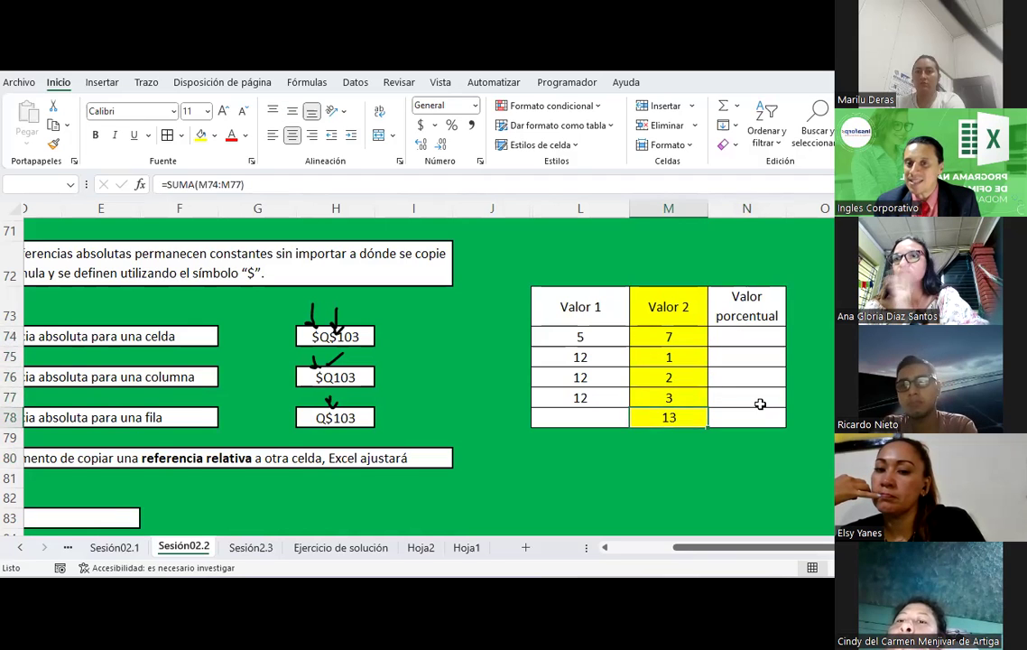
key("Down")
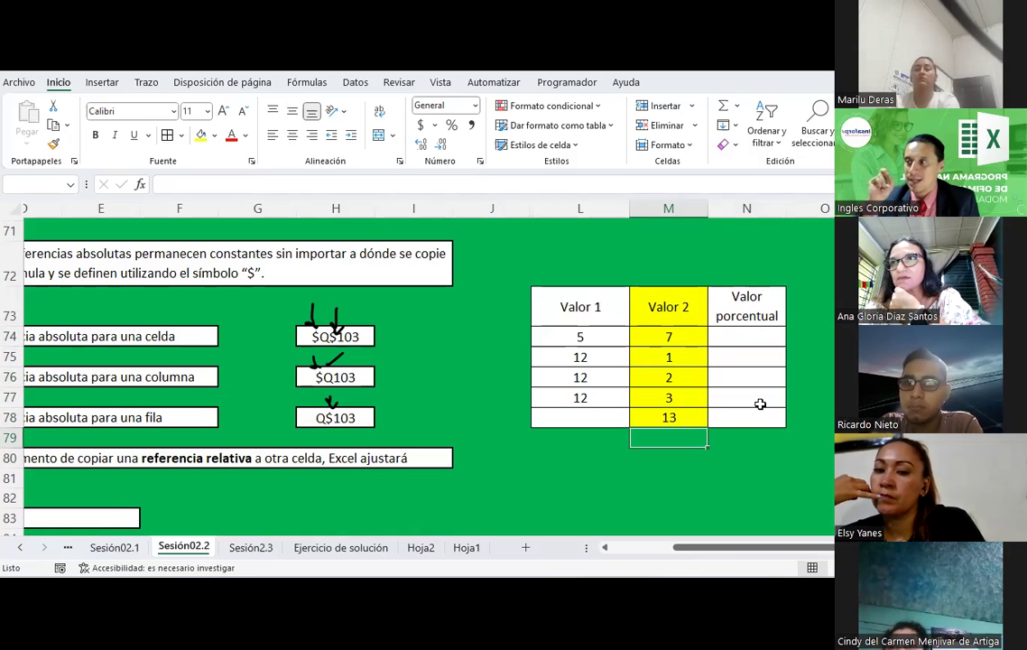
- Revisit the Valor 2 values 7, 3 and 1 and the total, ending on N74
key("Up")
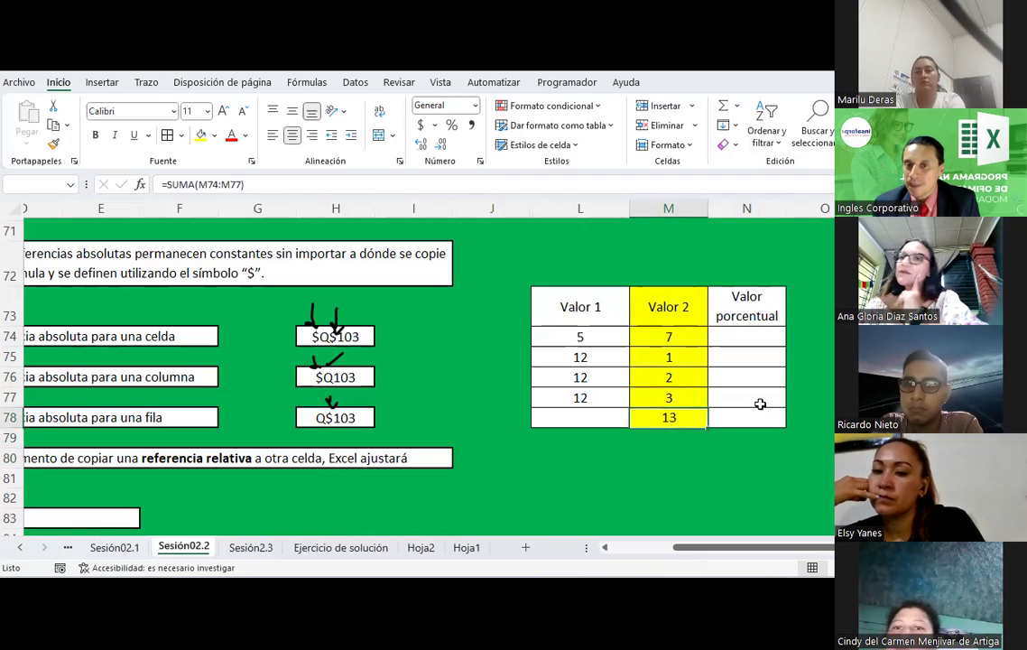
key("Up")
key("Up")
key("Up")
key("Up")
key("Down")
key("Down")
key("Down")
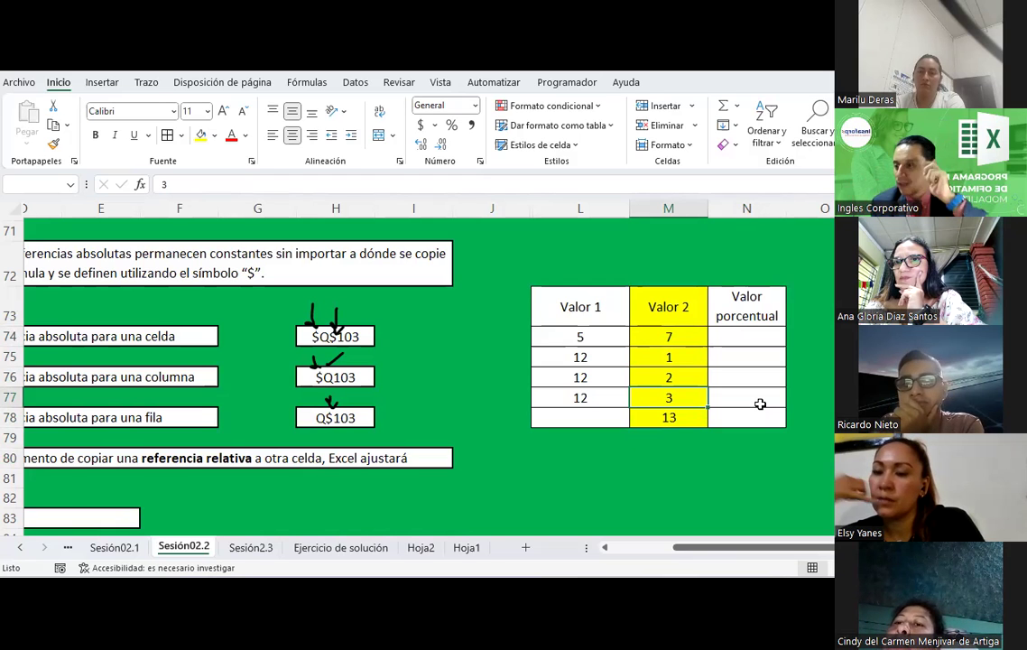
key("Up")
key("Up")
key("Up")
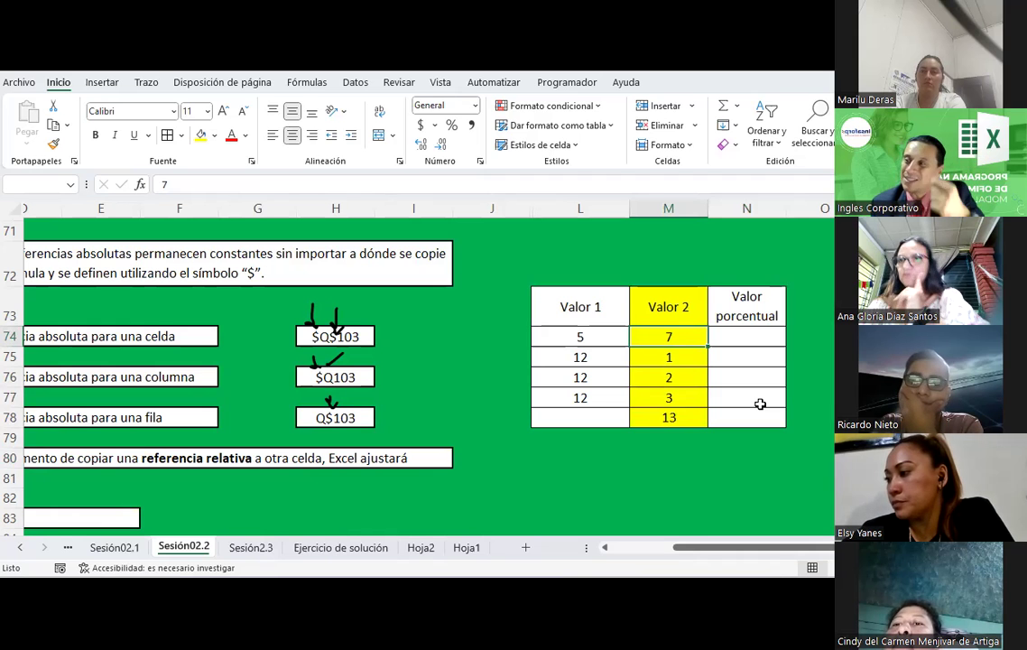
key("Down")
key("Up")
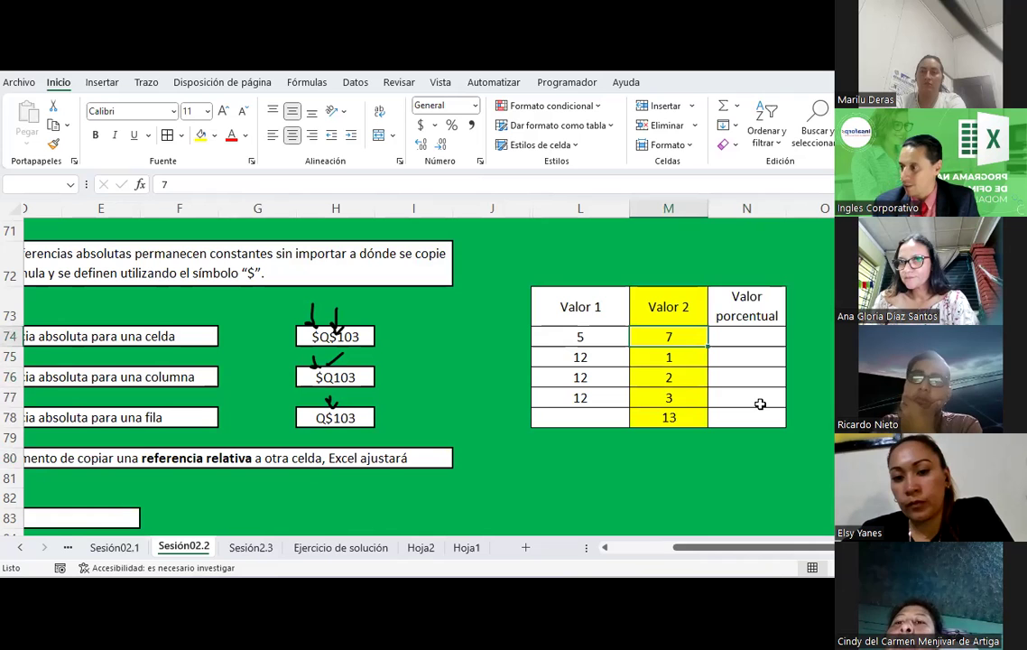
key("Down")
key("Down")
key("Down")
key("Down")
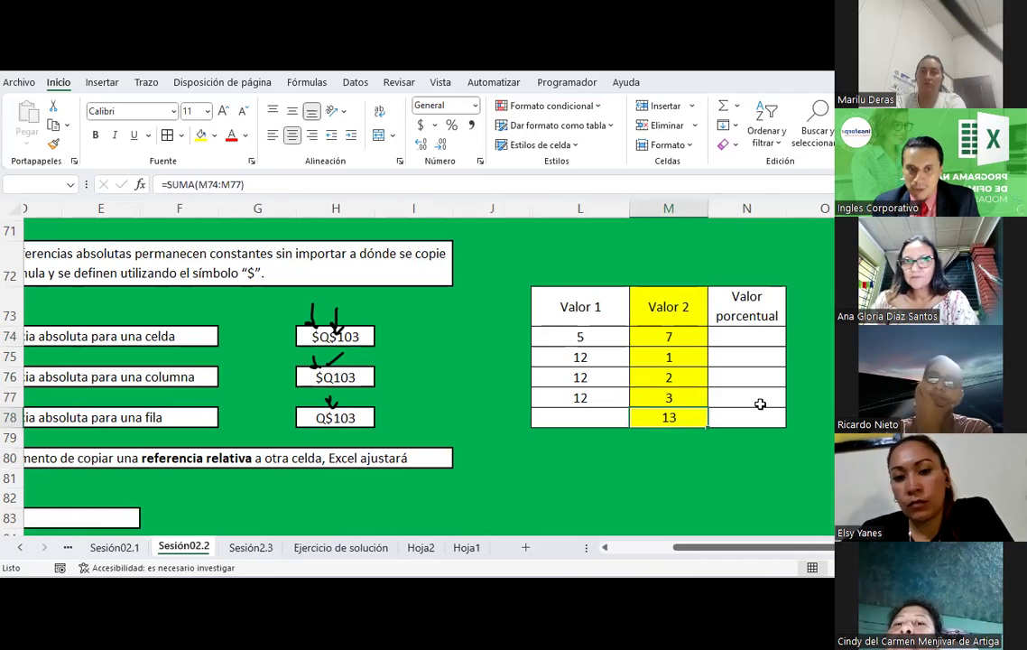
key("Down")
key("Up")
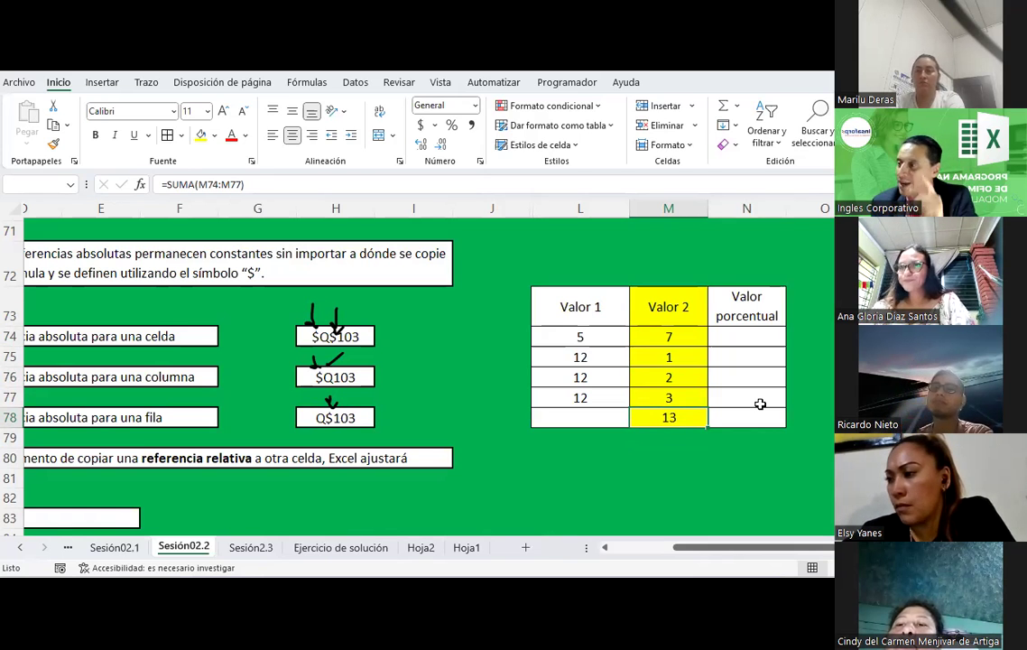
key("Up")
key("Up")
key("Up")
key("Up")
key("Down")
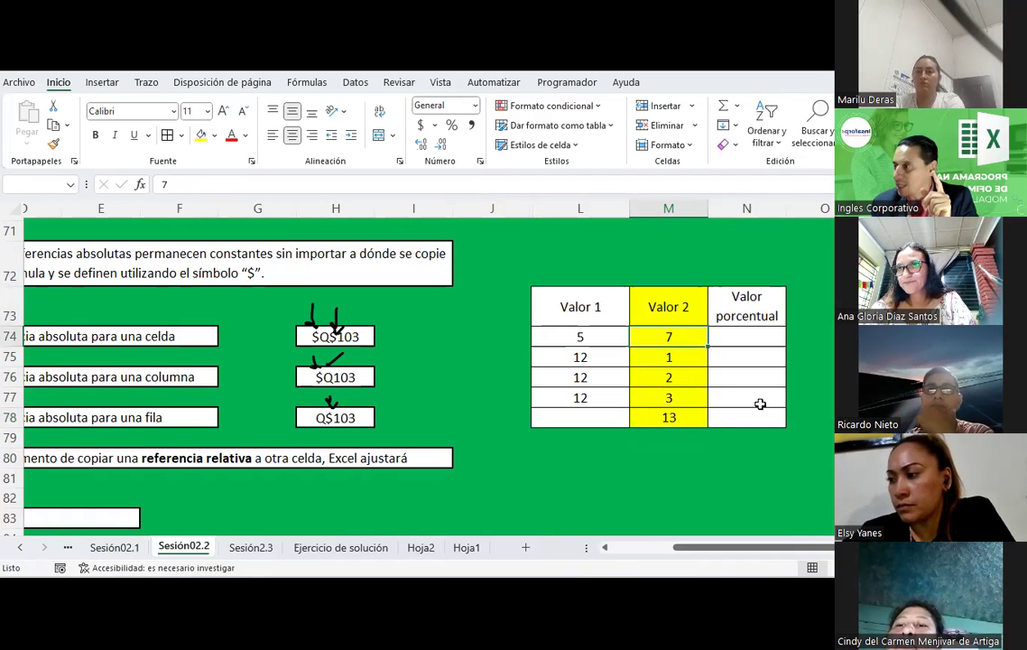
key("Right")
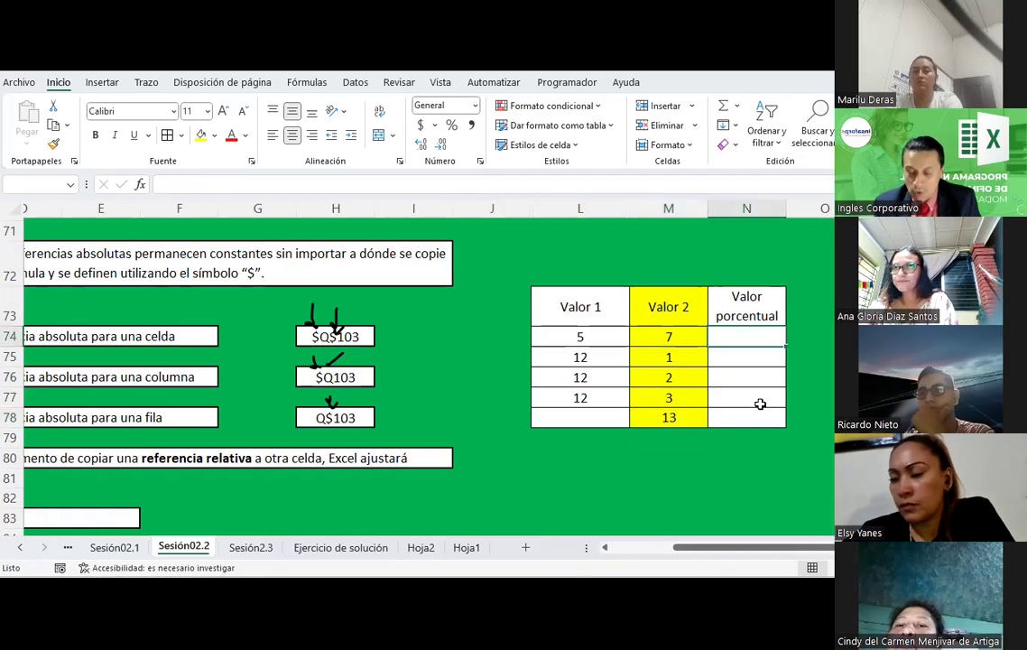
- Enter the formula =M74/M78 in N74 by pointing to the cells
type("=")
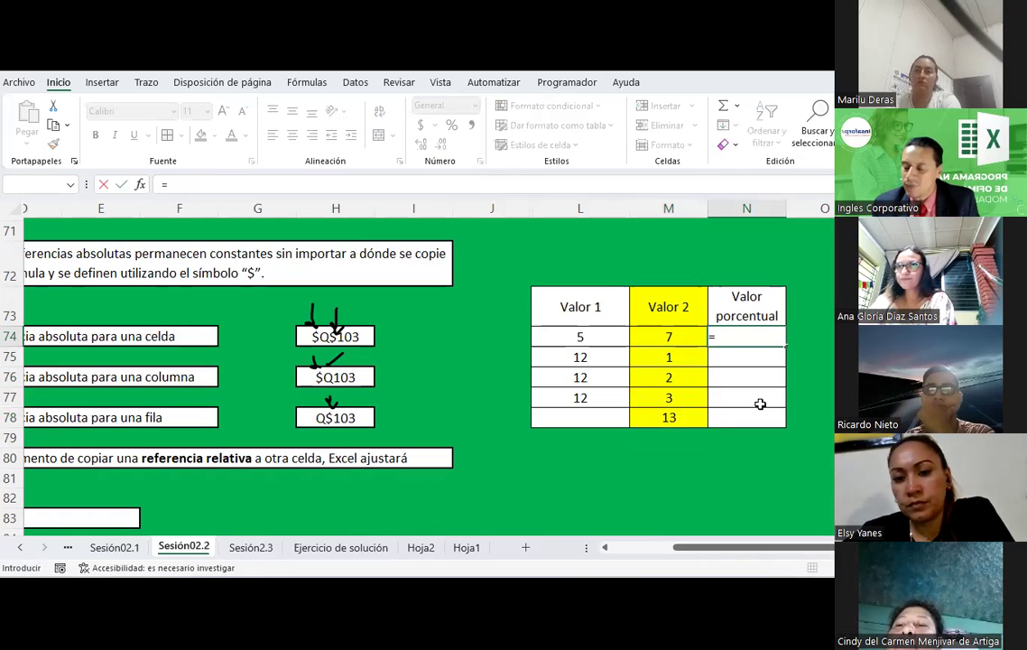
key("Left")
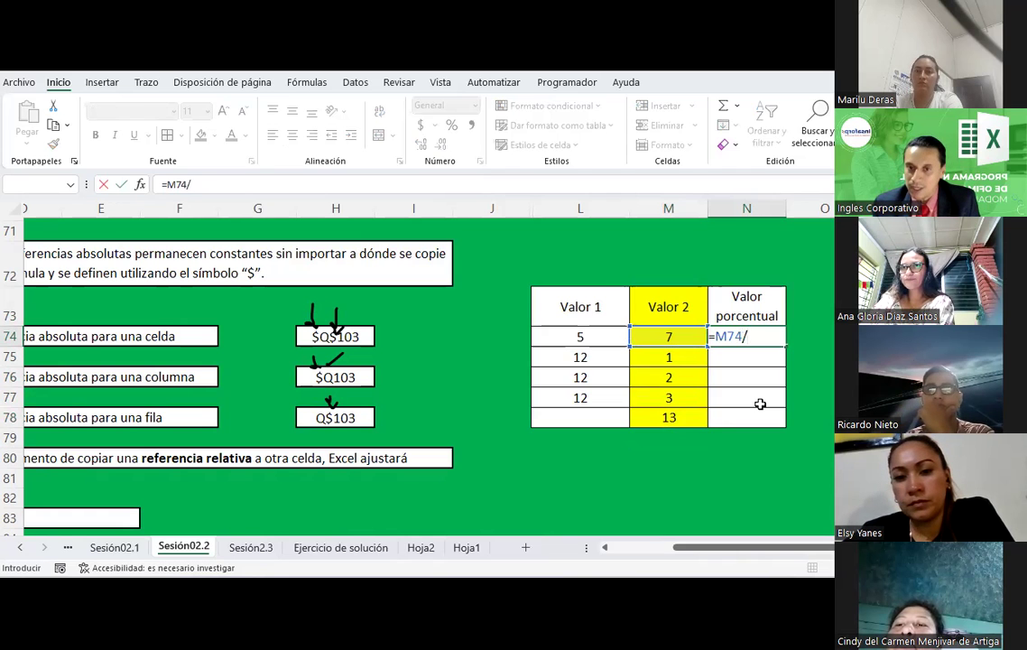
key("Down")
key("Down")
key("Down")
key("Down")
key("Down")
key("Up")
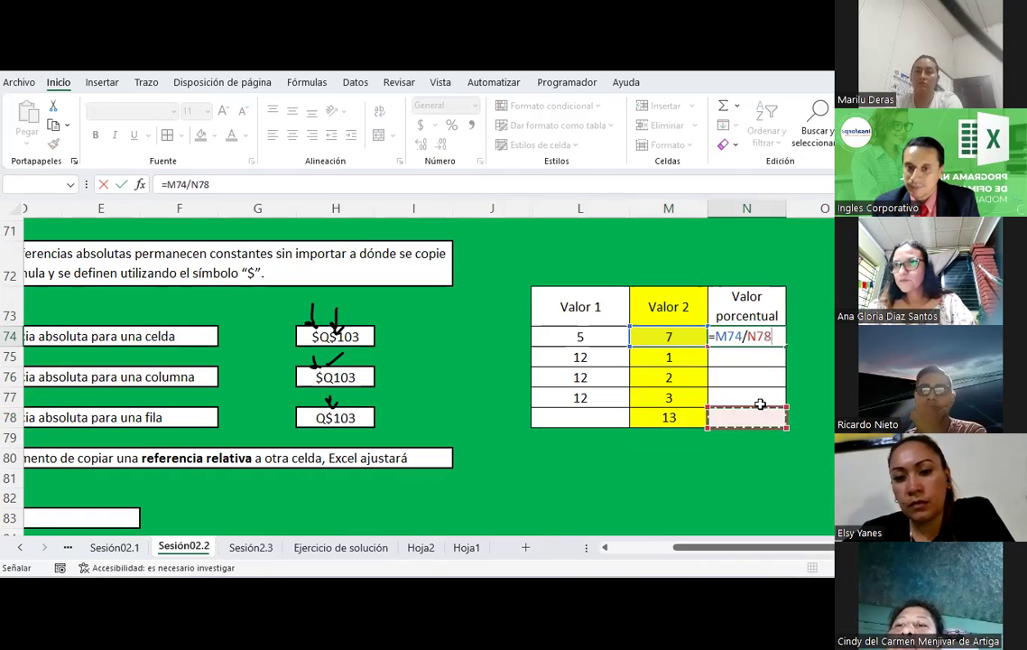
key("Left")
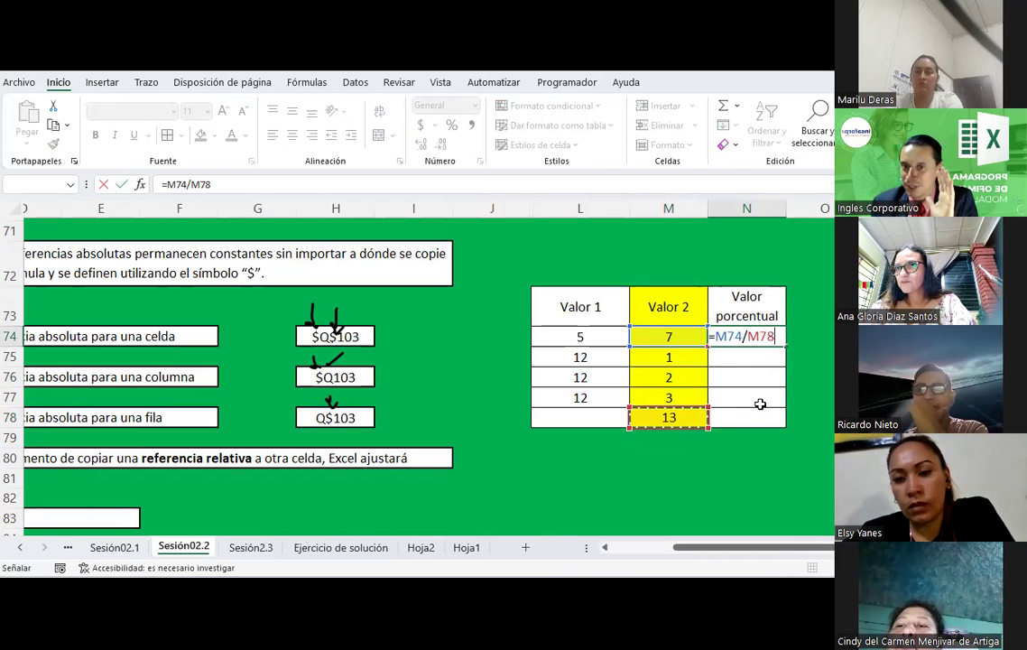
key("Return")
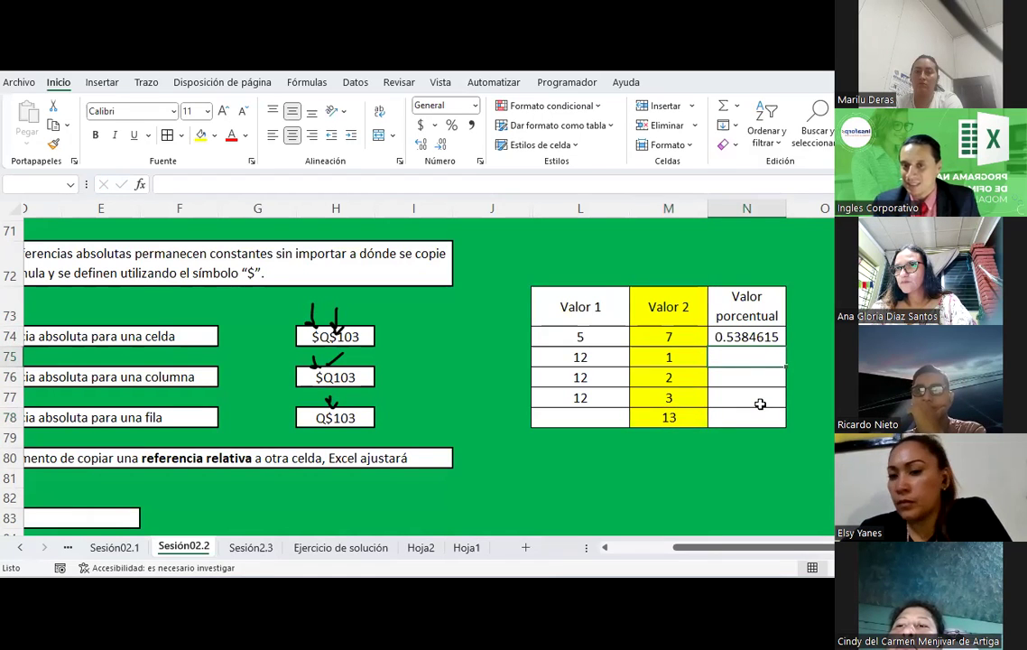
- Format N74:N78 as percentage with two decimals (53.85%) and fill N74 down to N77
left_click_drag(740, 336, 735, 415)
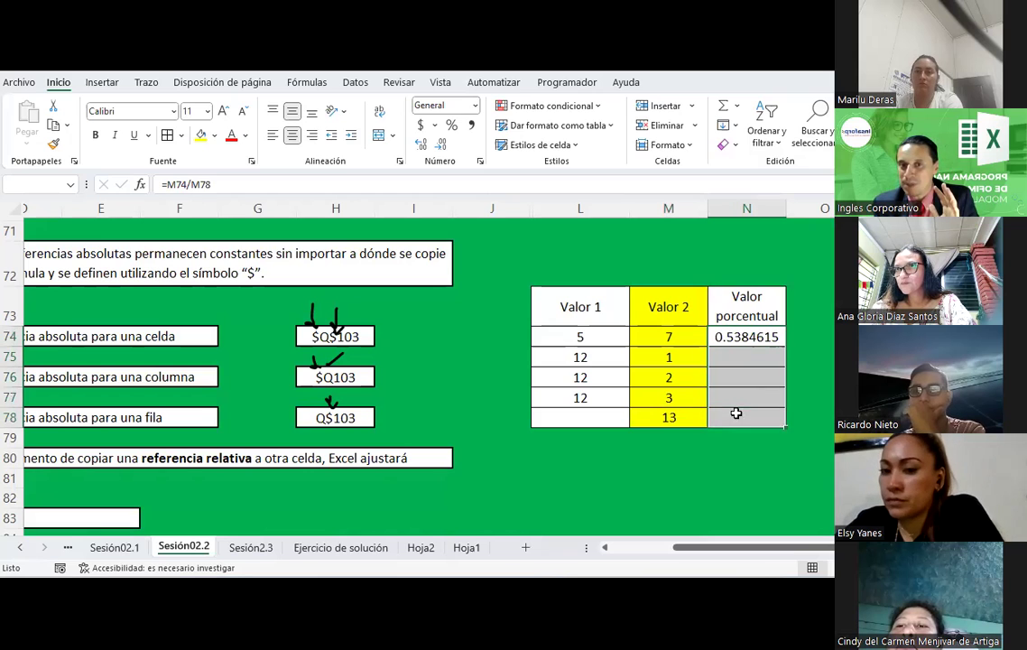
left_click(451, 126)
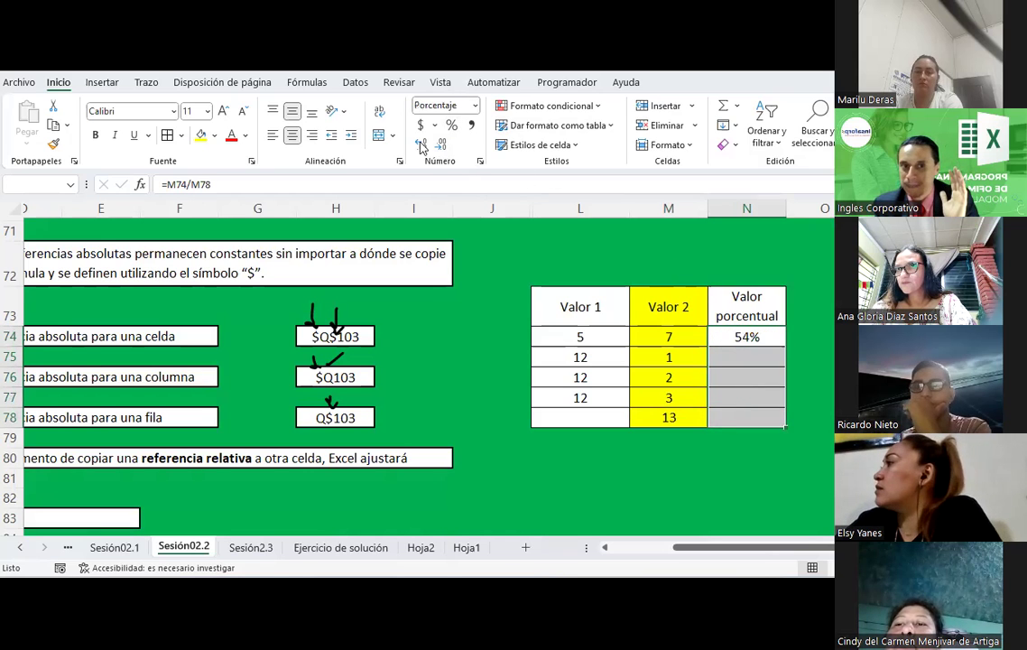
left_click(421, 144)
left_click(421, 144)
left_click(739, 337)
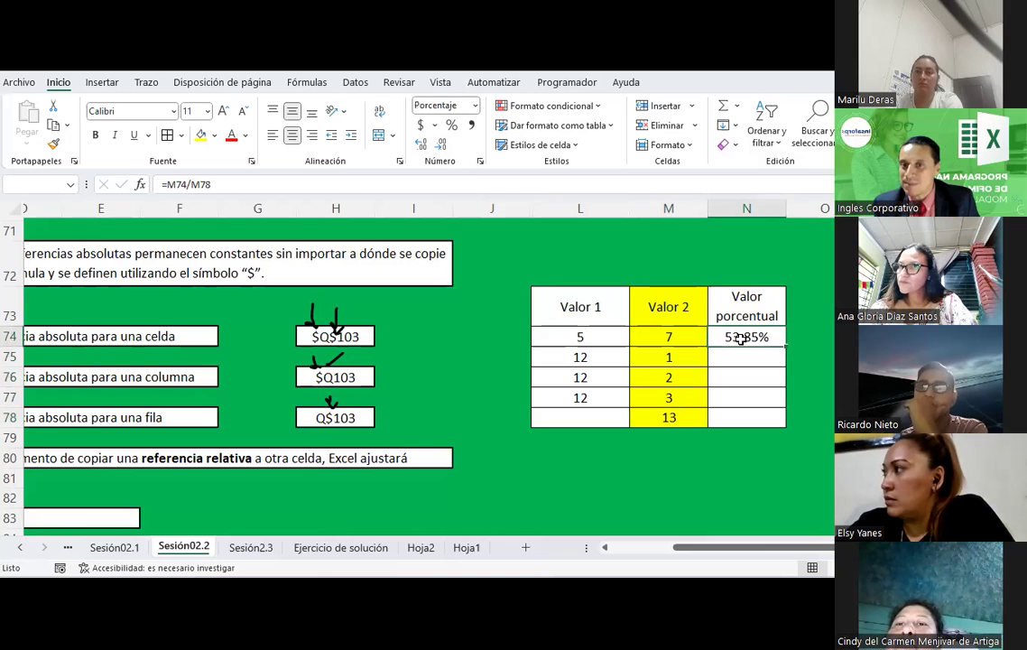
left_click_drag(786, 346, 785, 402)
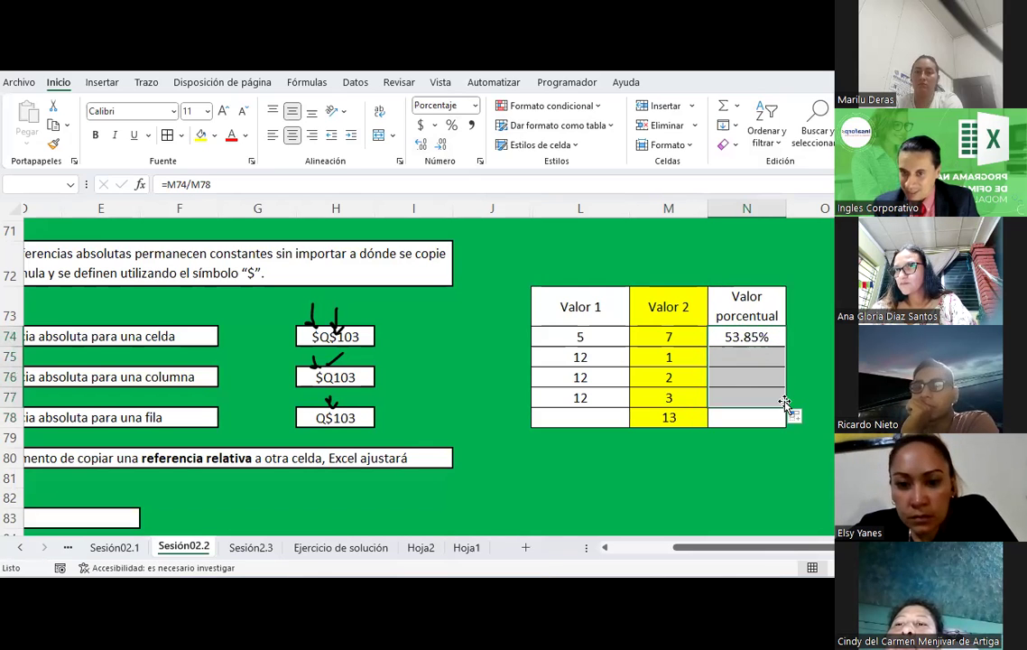
left_click(754, 335)
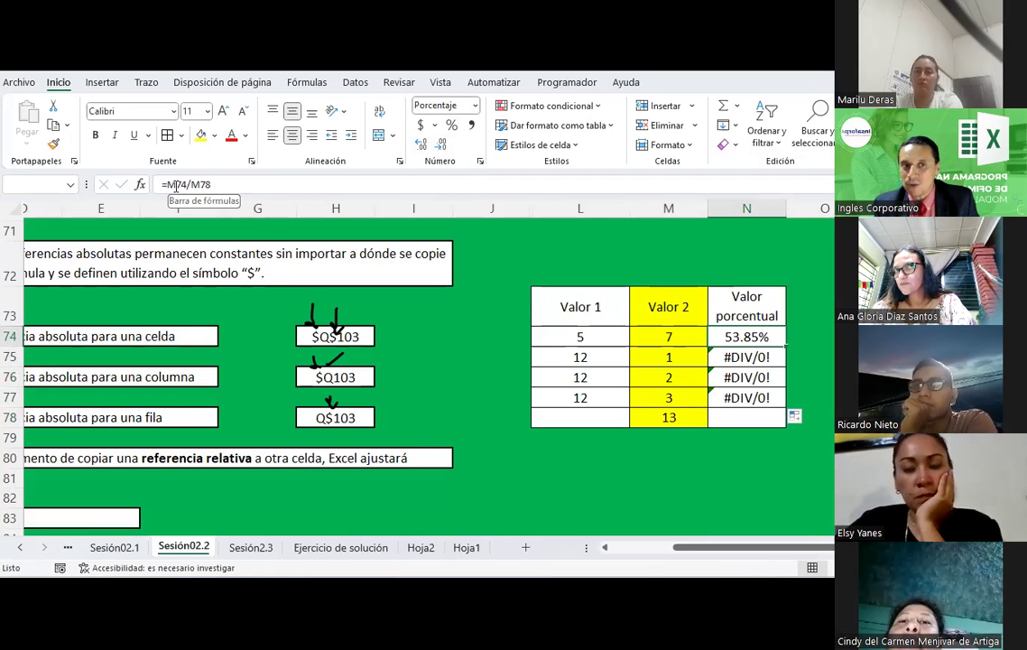
left_click(727, 359)
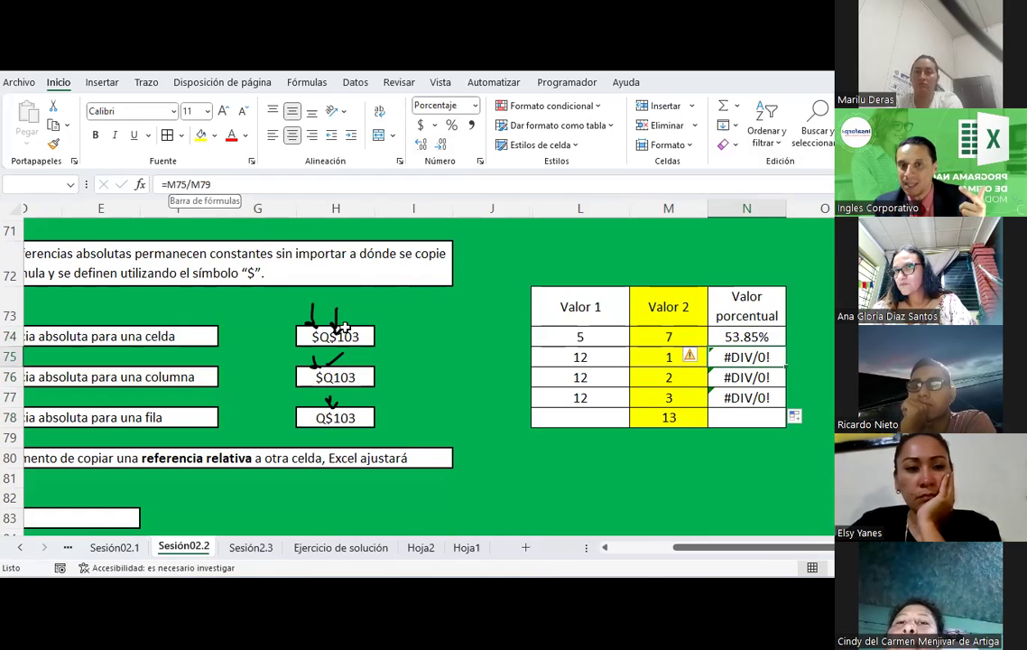
left_click(668, 439)
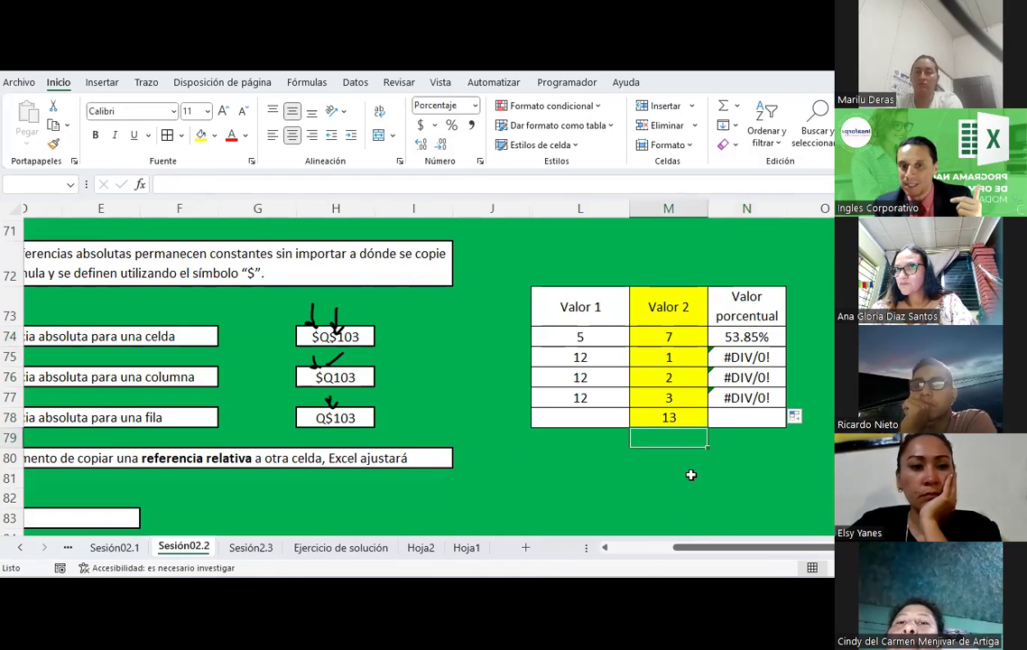
- Fill M79 yellow and compare N74's =M74/M78 with N75's shifted =M75/M79
left_click(200, 136)
left_click(807, 478)
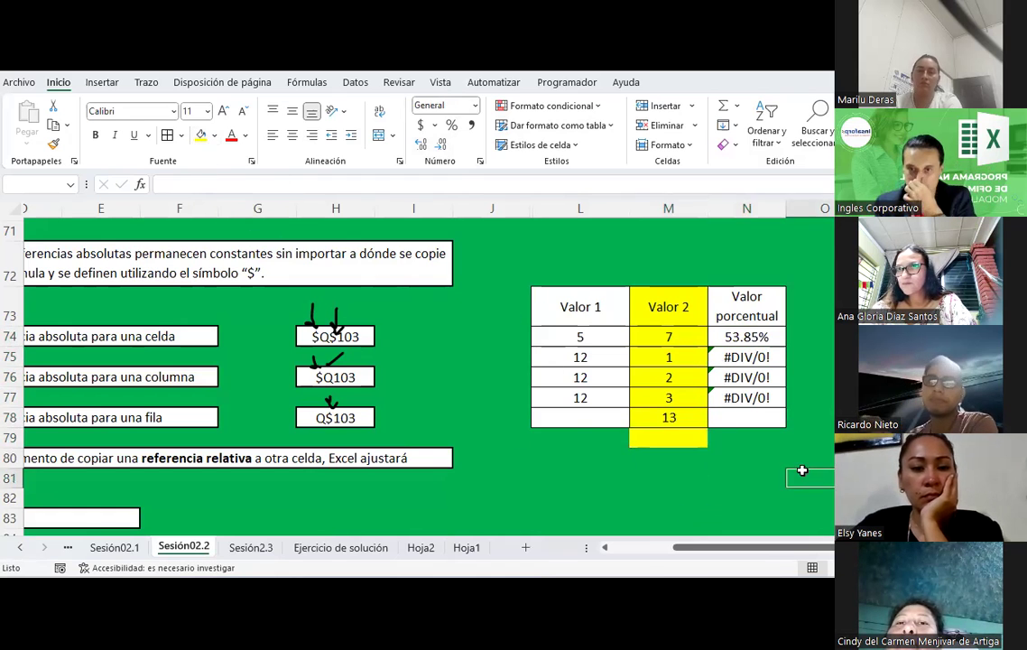
left_click(735, 357)
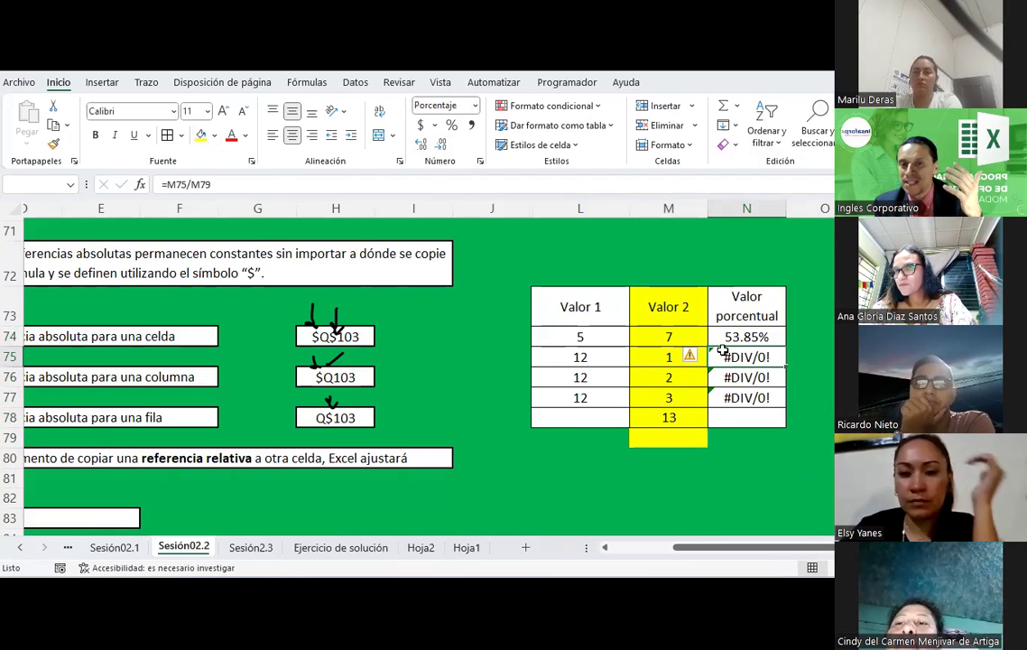
key("Up")
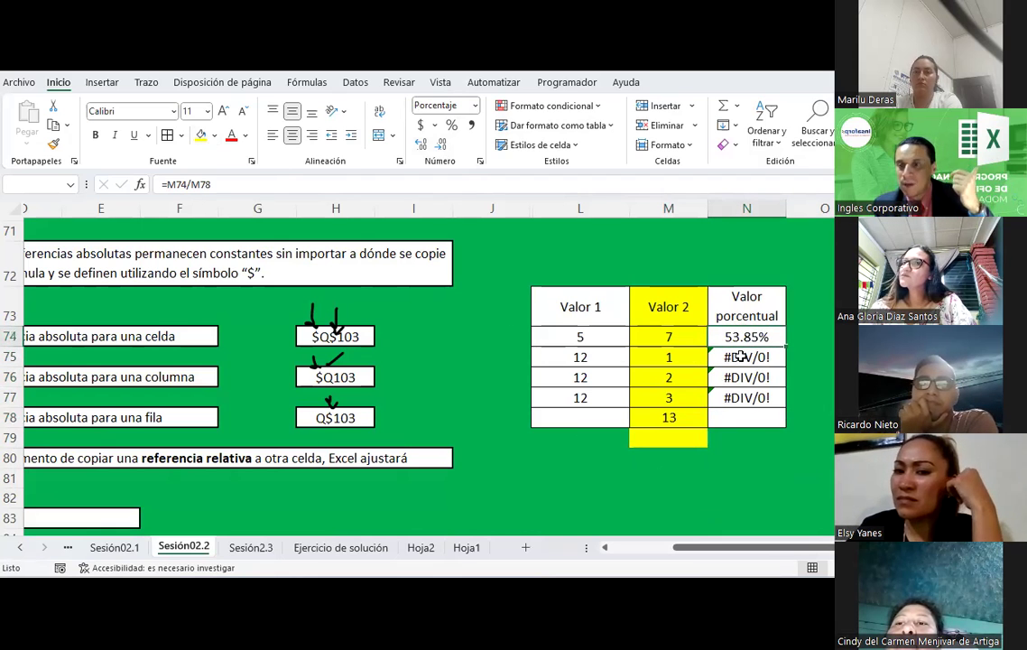
left_click(738, 356)
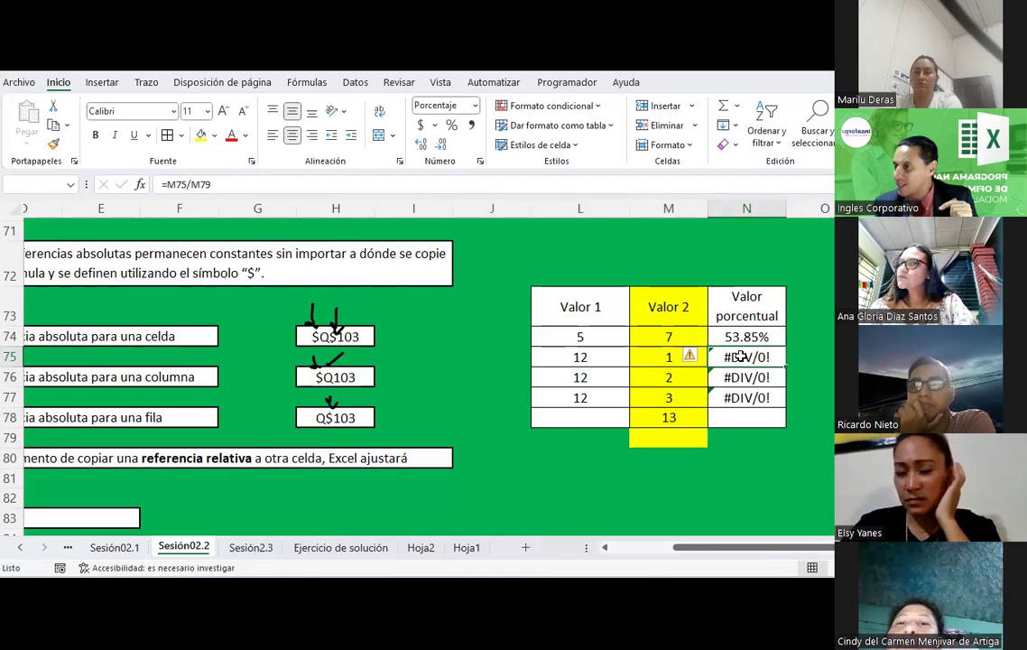
left_click(657, 357)
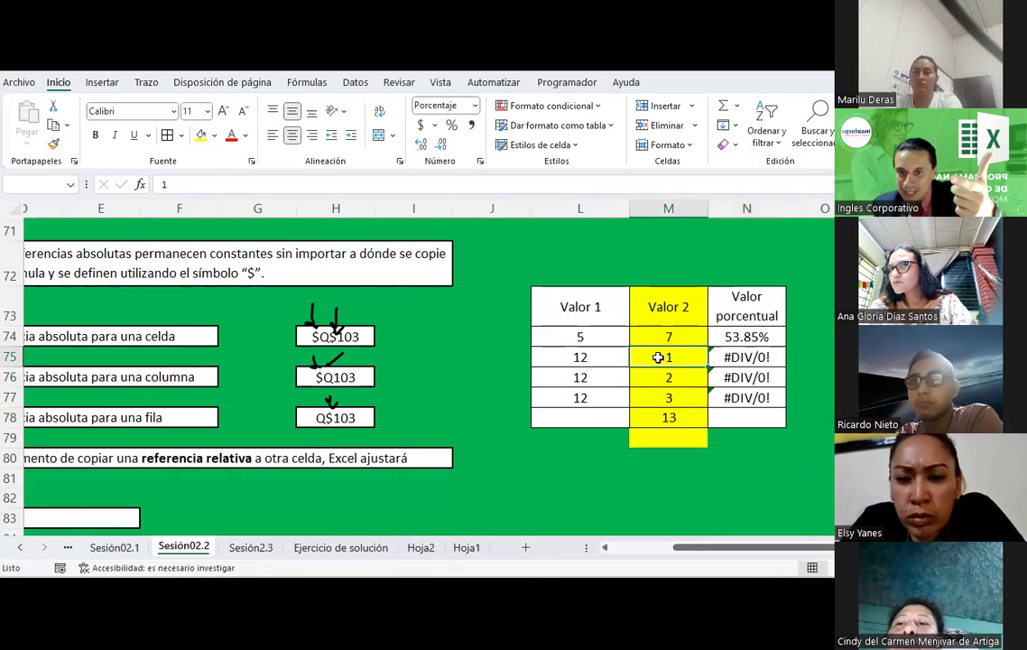
left_click(729, 357)
key("Up")
left_click(745, 358)
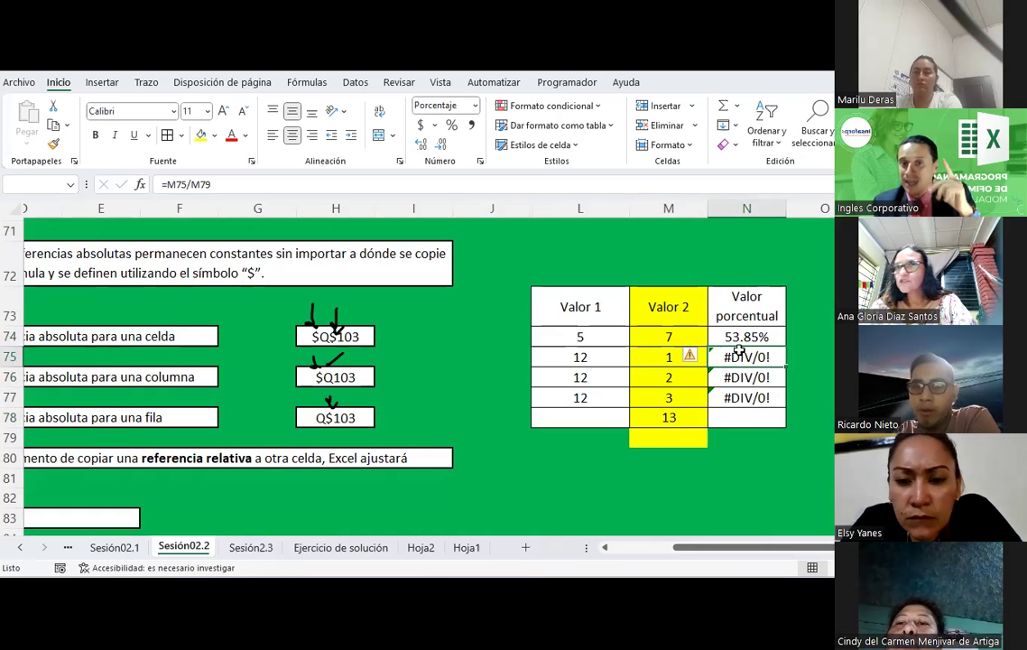
left_click(741, 338)
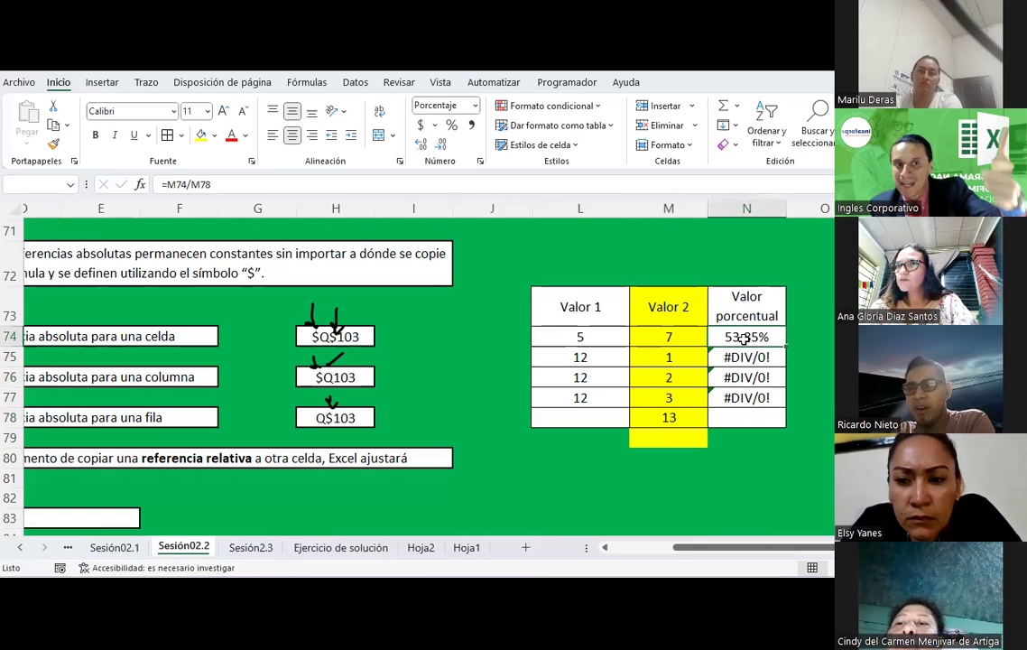
left_click(738, 355)
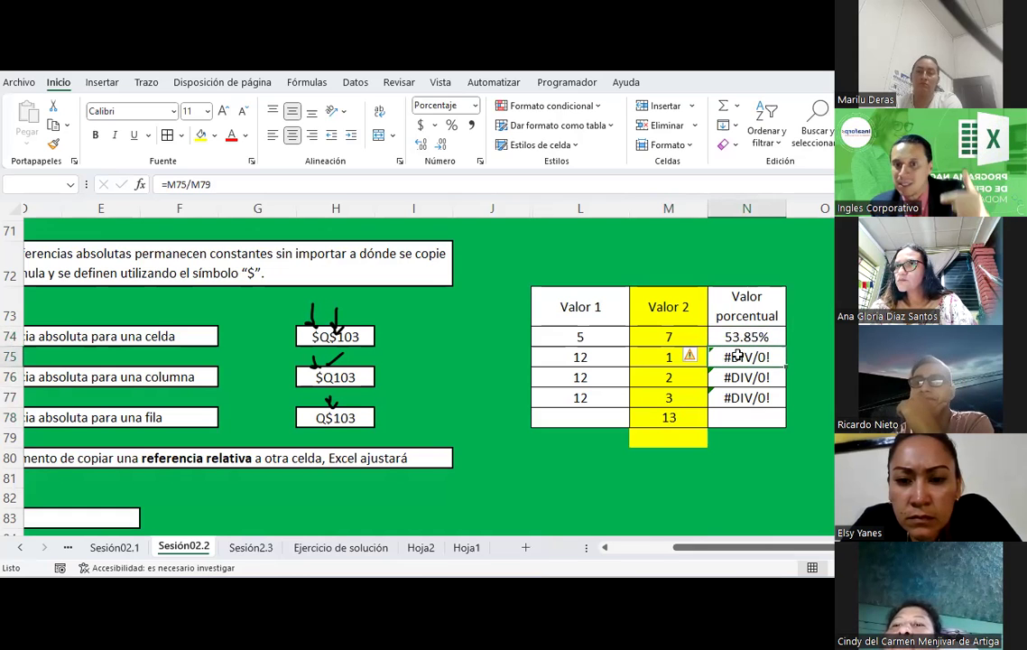
- Draw a black ink line from the row absolute-reference example to the Relativa label
left_click_drag(710, 552, 646, 547)
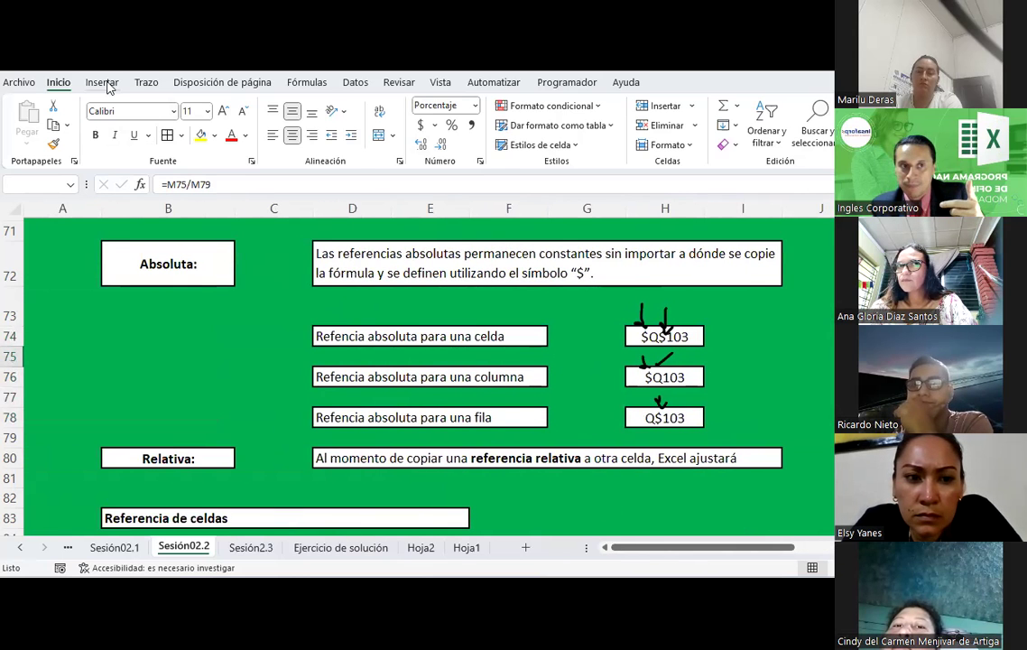
left_click(146, 82)
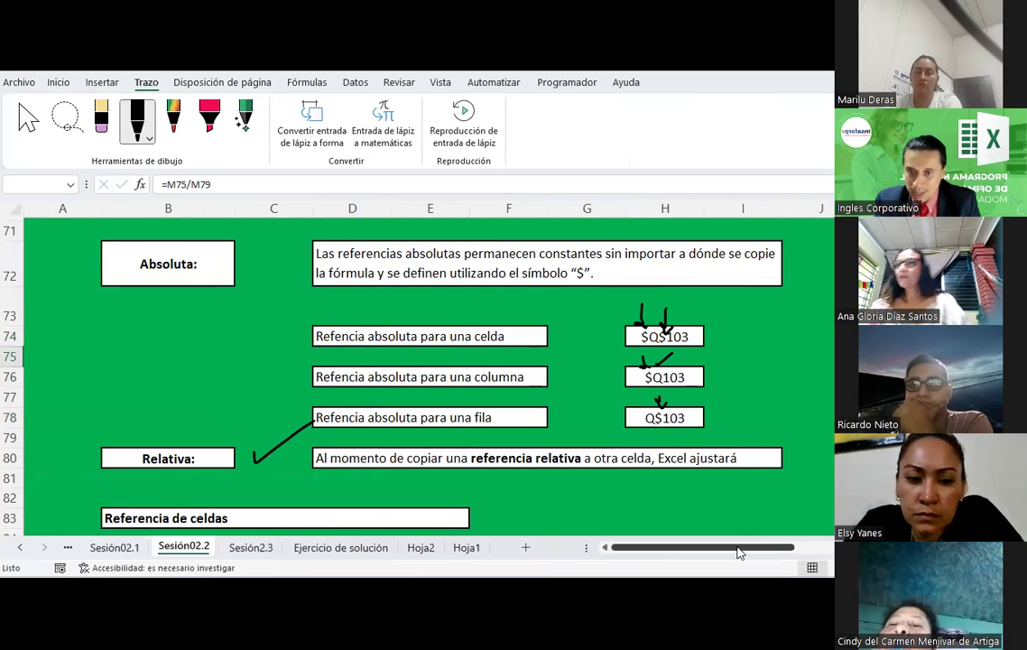
left_click_drag(738, 547, 749, 546)
key("Escape")
- Put a centred =P74 (7) in S74 and fill it right so T74 holds =Q74 (0.7)
left_click(741, 338)
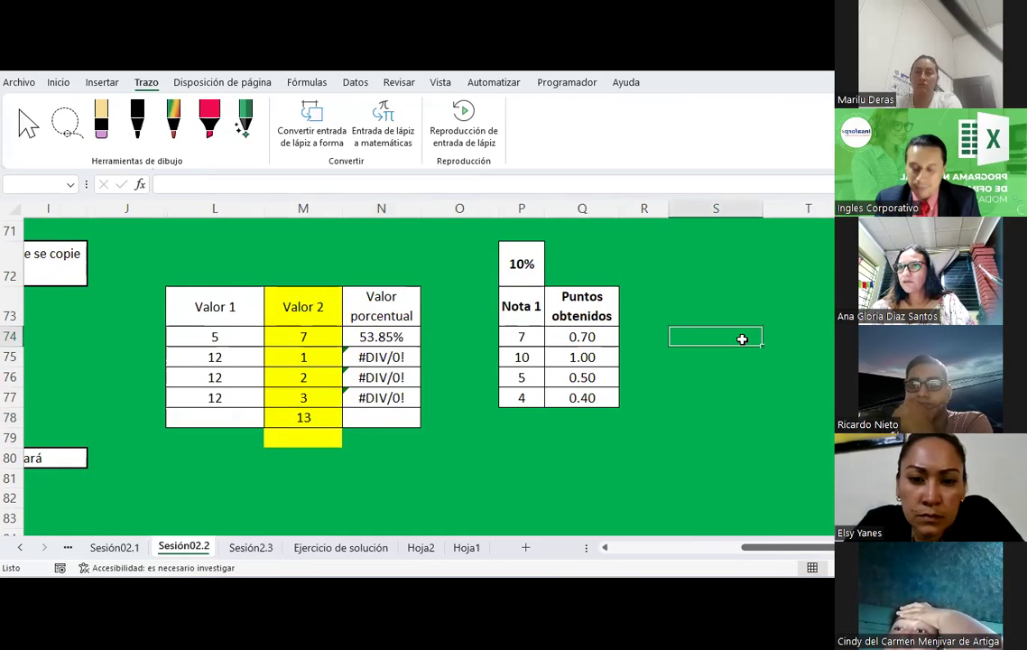
type("=")
key("Left")
key("Left")
key("Left")
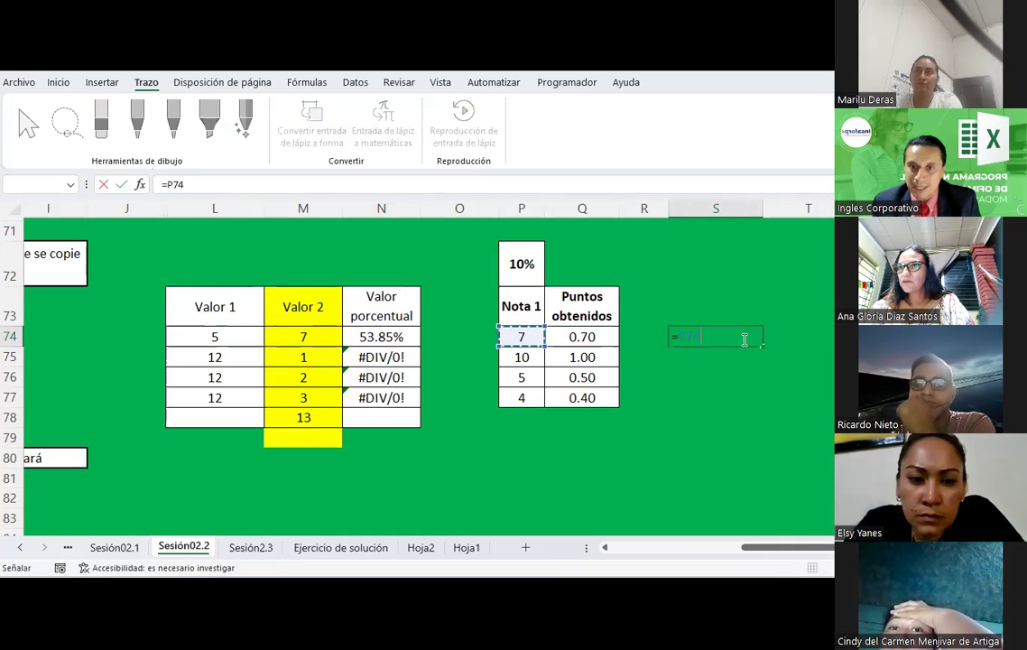
key("ctrl+Return")
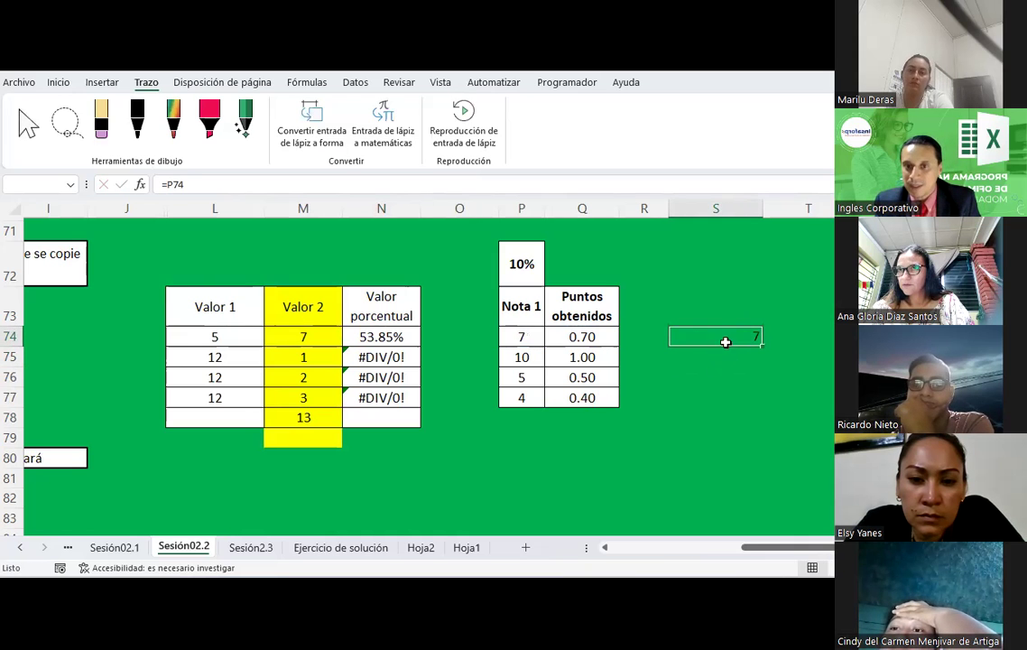
left_click(723, 324)
left_click(747, 334)
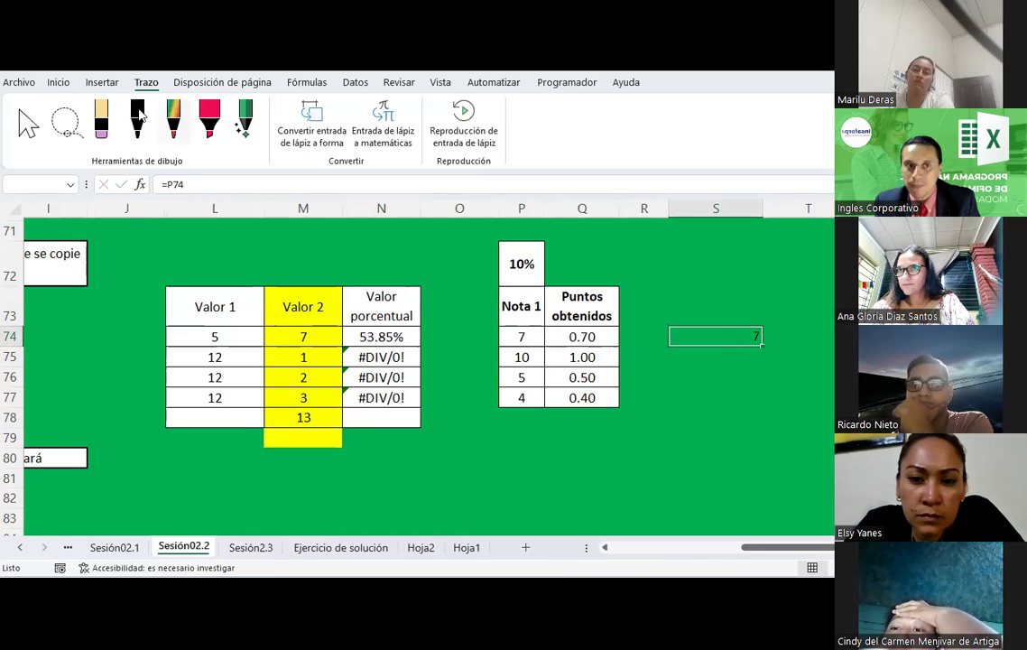
left_click(59, 83)
left_click(290, 135)
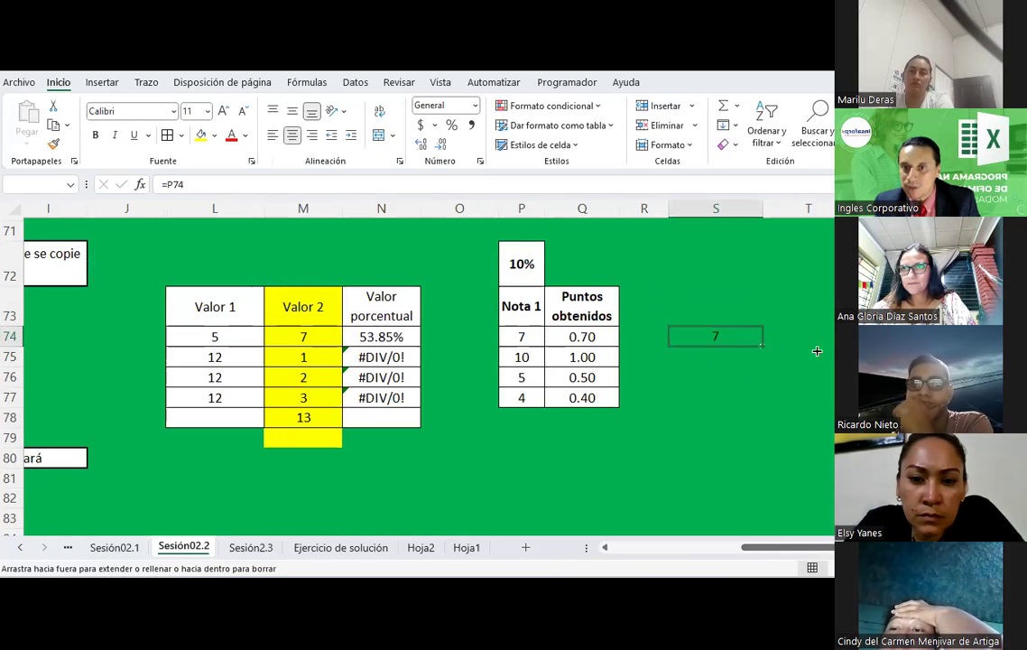
left_click_drag(763, 346, 814, 348)
left_click(742, 335)
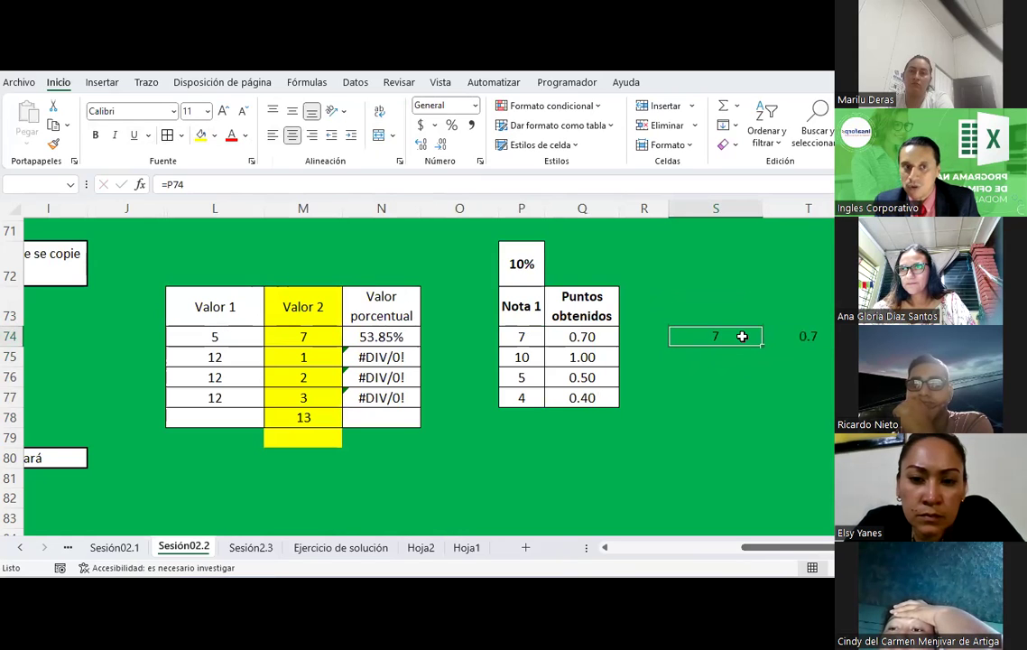
left_click(807, 336)
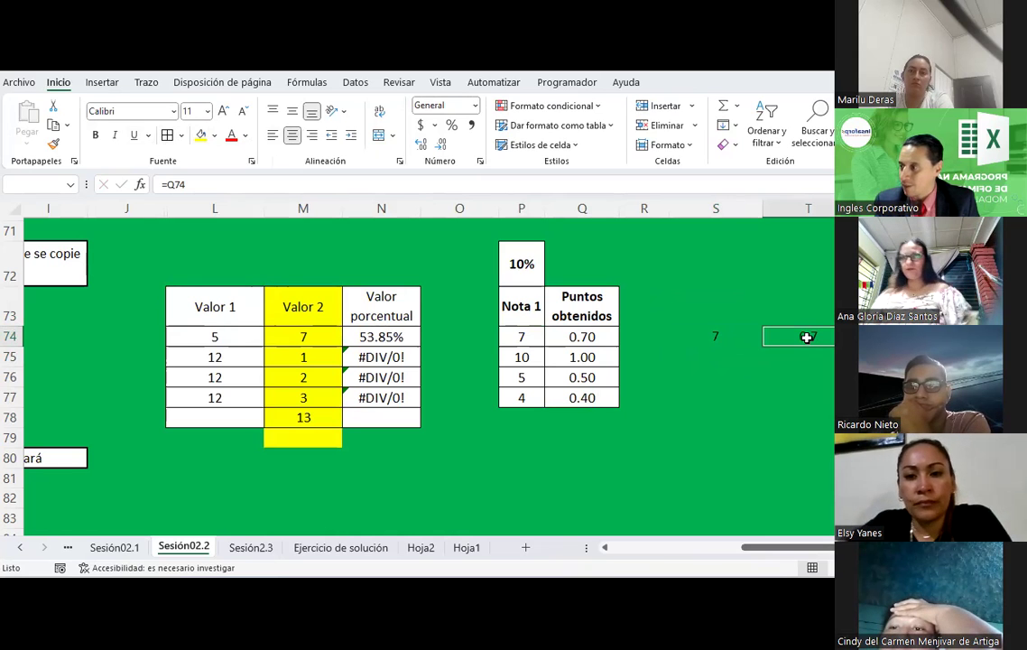
- Check the shifted formulas in N75–N77 (up to =M77/M81), then edit N74's =M74/M78 in the formula bar
left_click(375, 337)
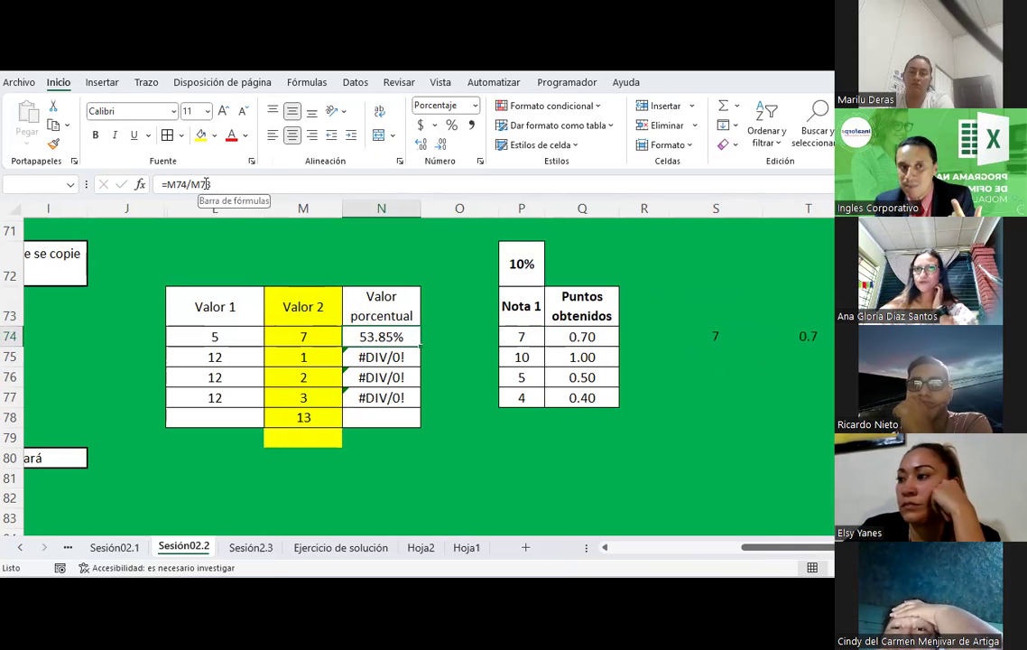
left_click(375, 357)
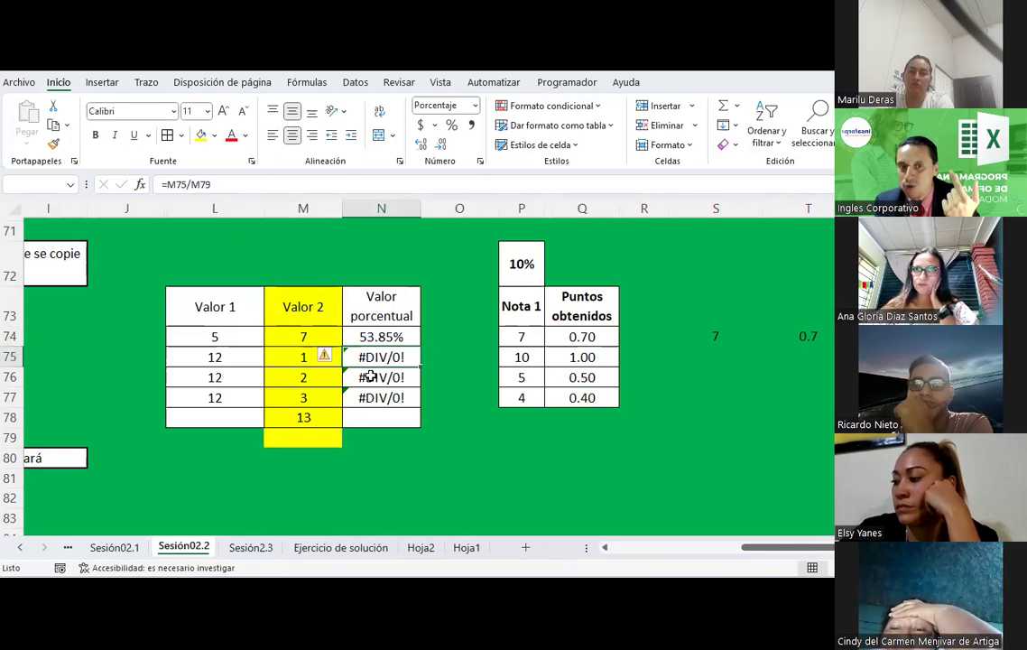
left_click(375, 377)
left_click(374, 397)
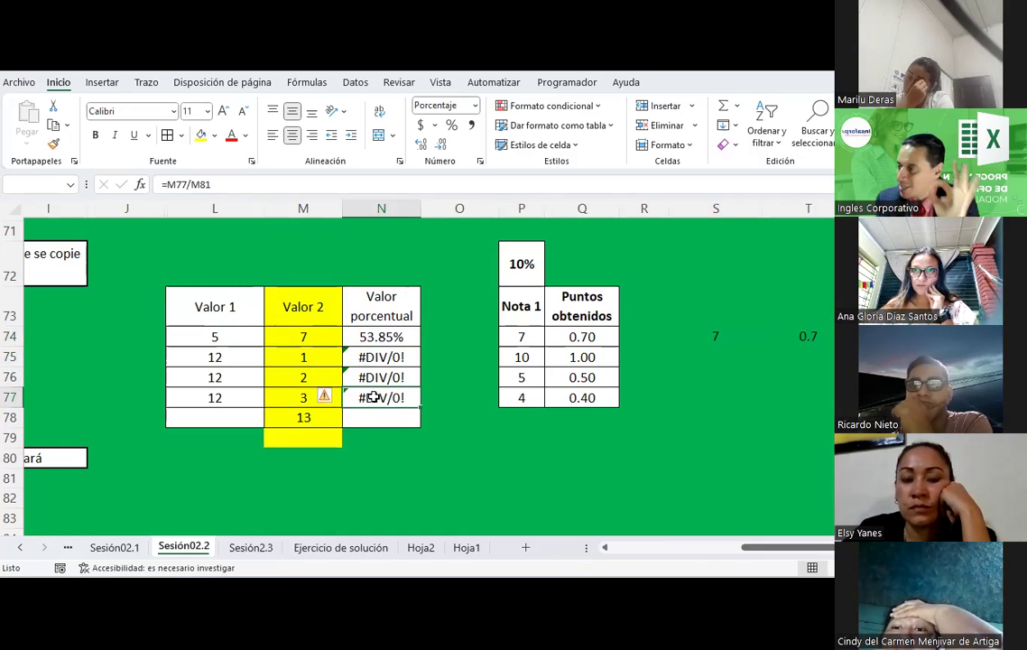
left_click(388, 336)
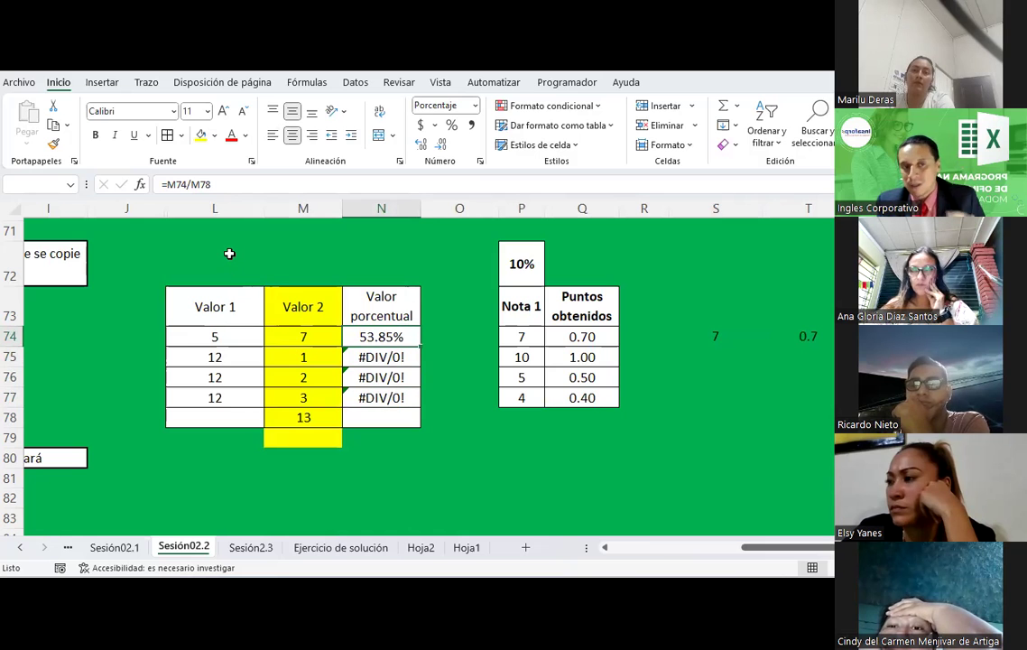
left_click(194, 184)
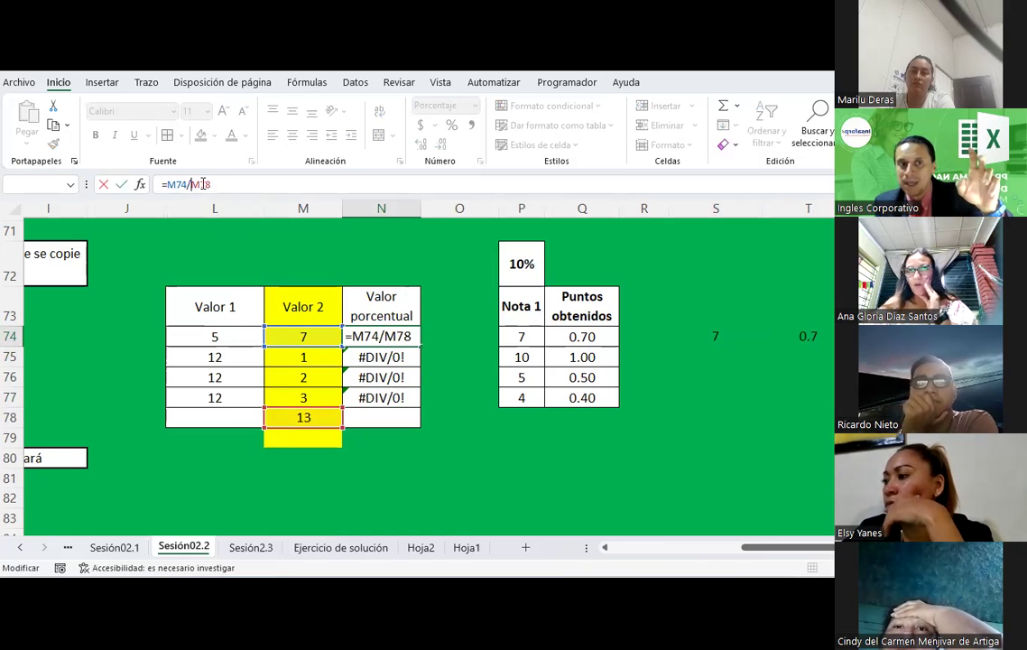
- Lock the N74 divisor as $M$78 so the formula reads =M74/$M$78, and fill it down column N
key("Right")
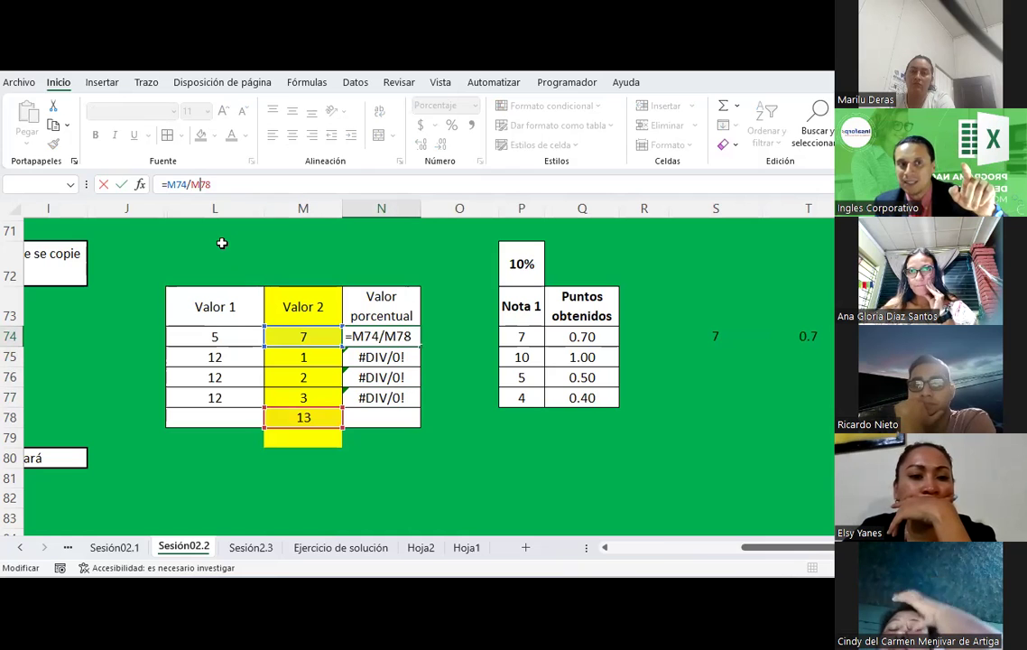
left_click(201, 183)
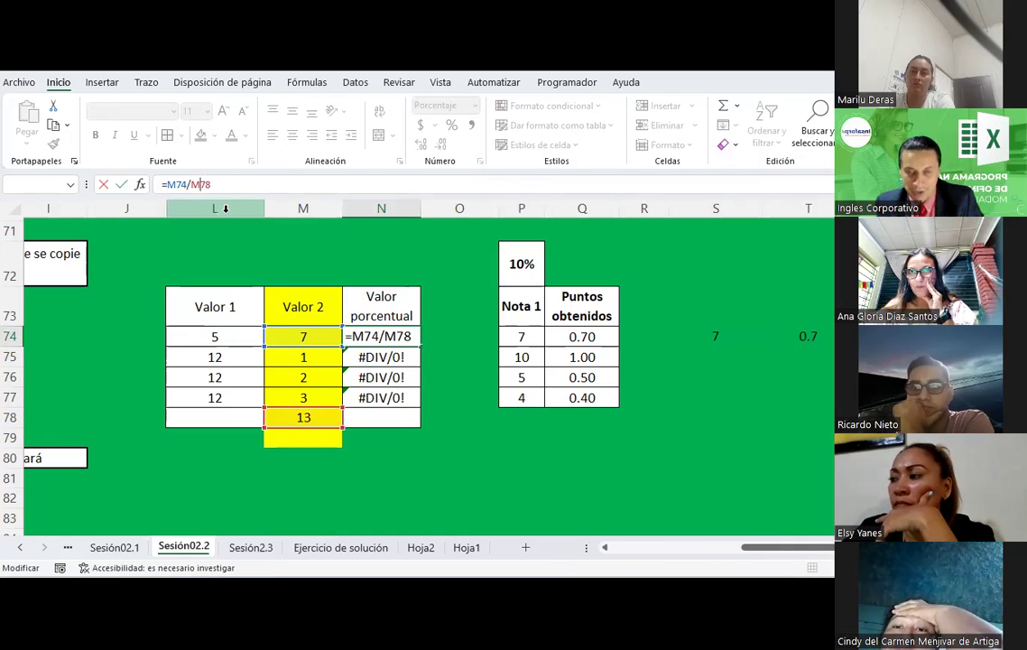
key("F4")
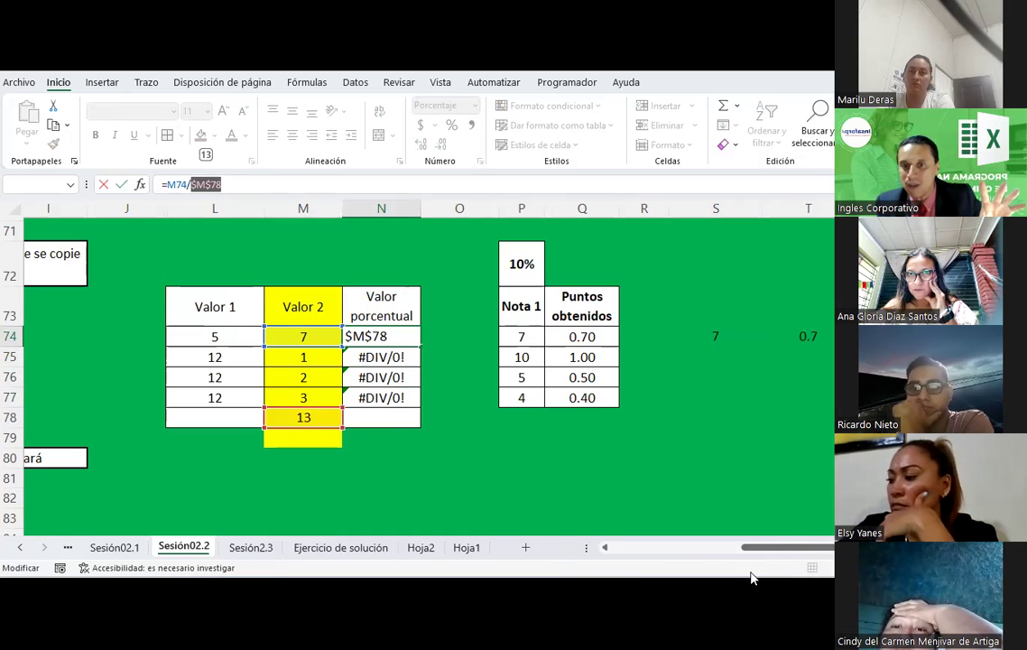
left_click_drag(774, 552, 683, 550)
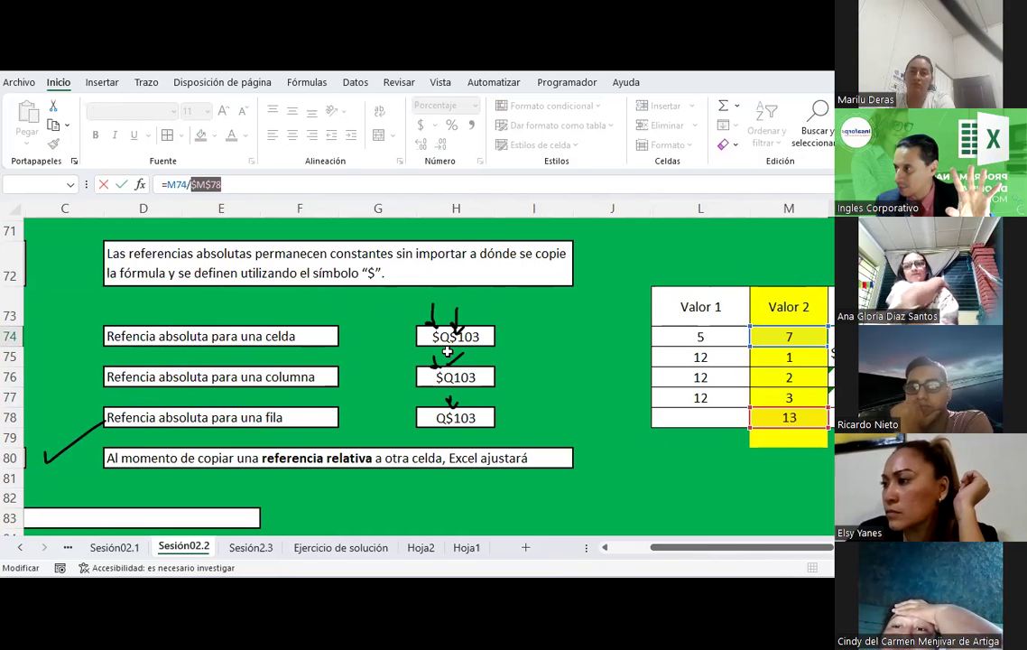
key("Escape")
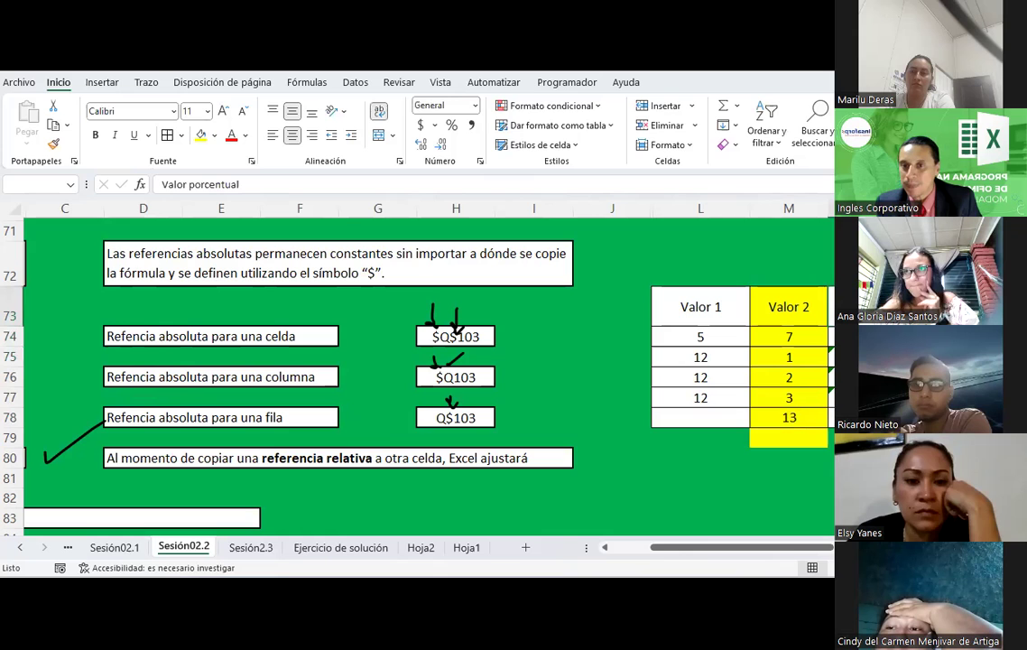
key("Down")
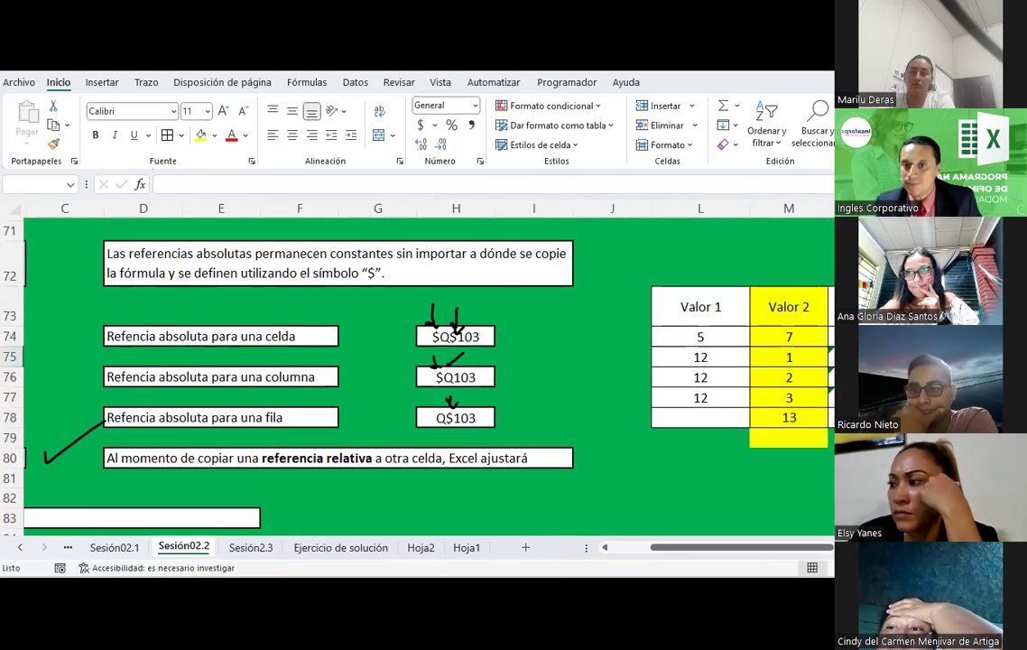
key("Up")
key("Down")
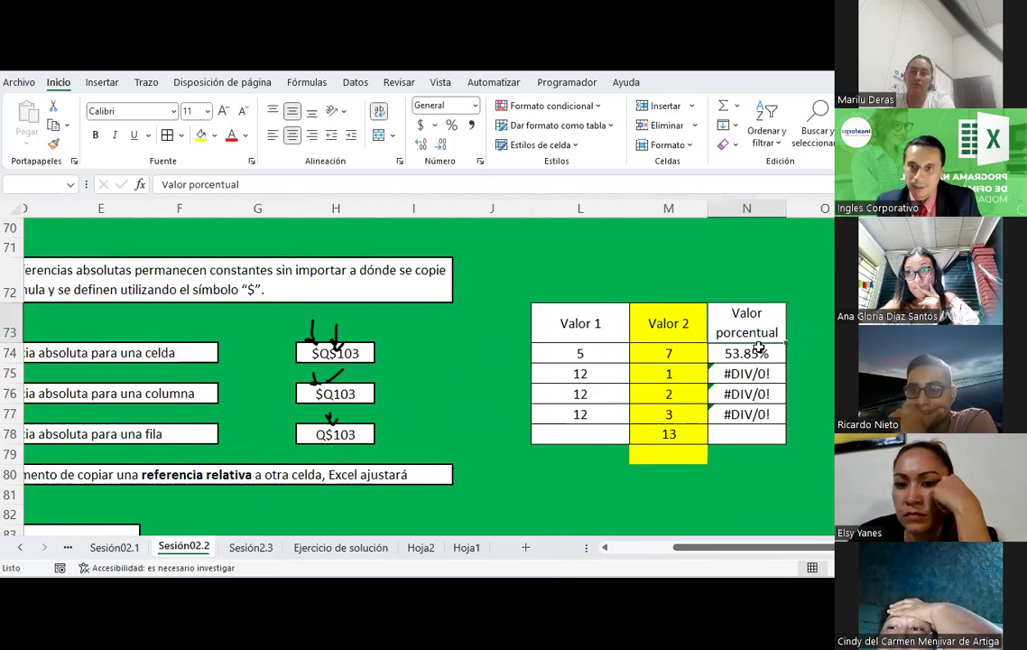
double_click(786, 362)
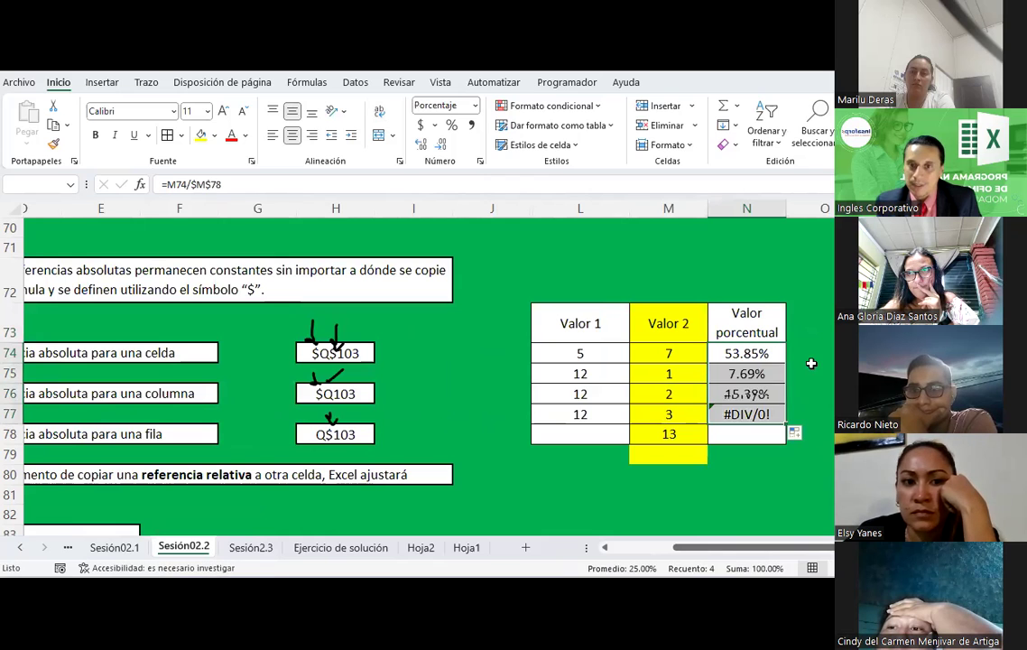
left_click(809, 361)
left_click(740, 346)
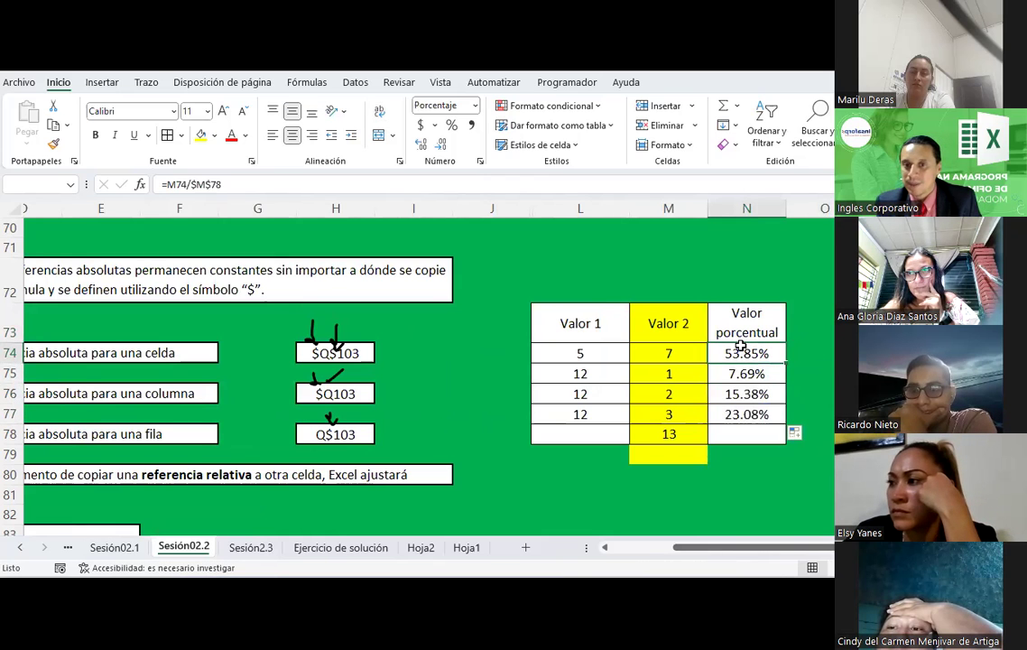
left_click(664, 346)
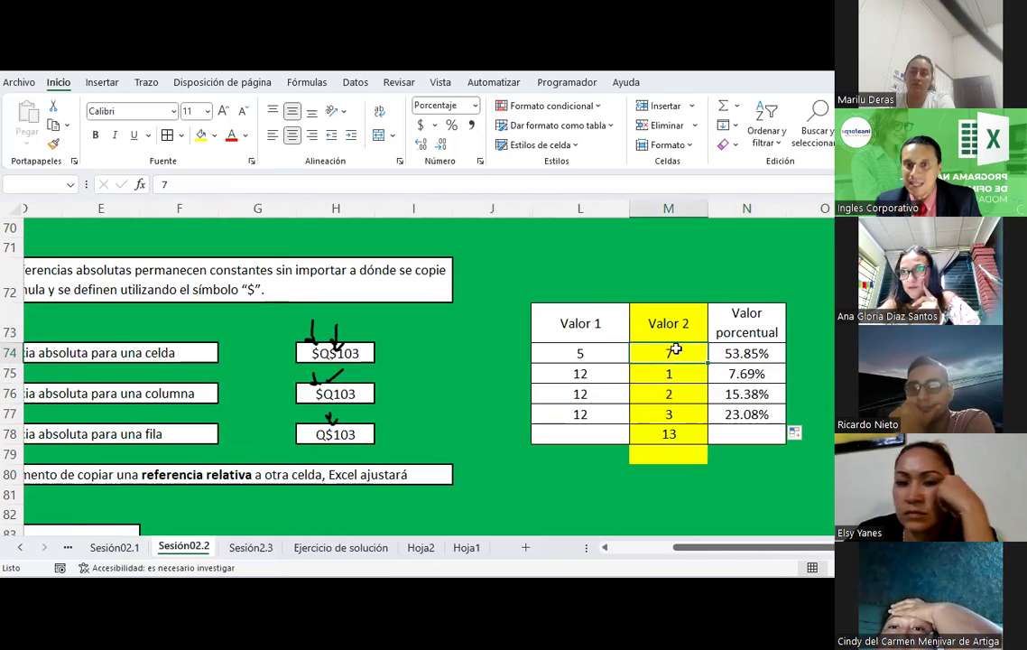
left_click(672, 433)
left_click(740, 373)
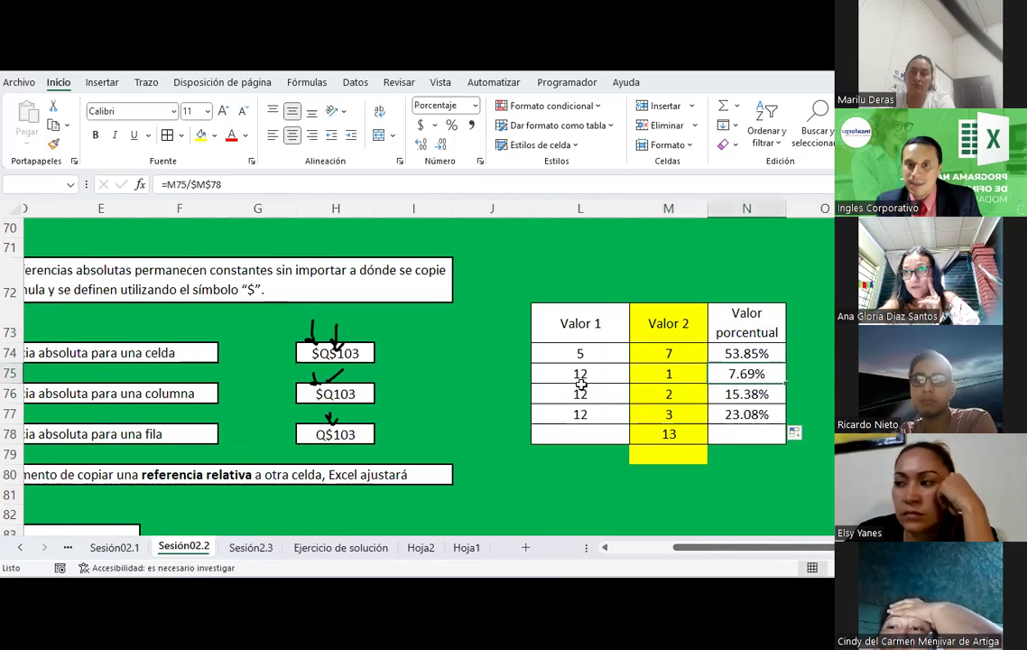
left_click(669, 351)
left_click(665, 432)
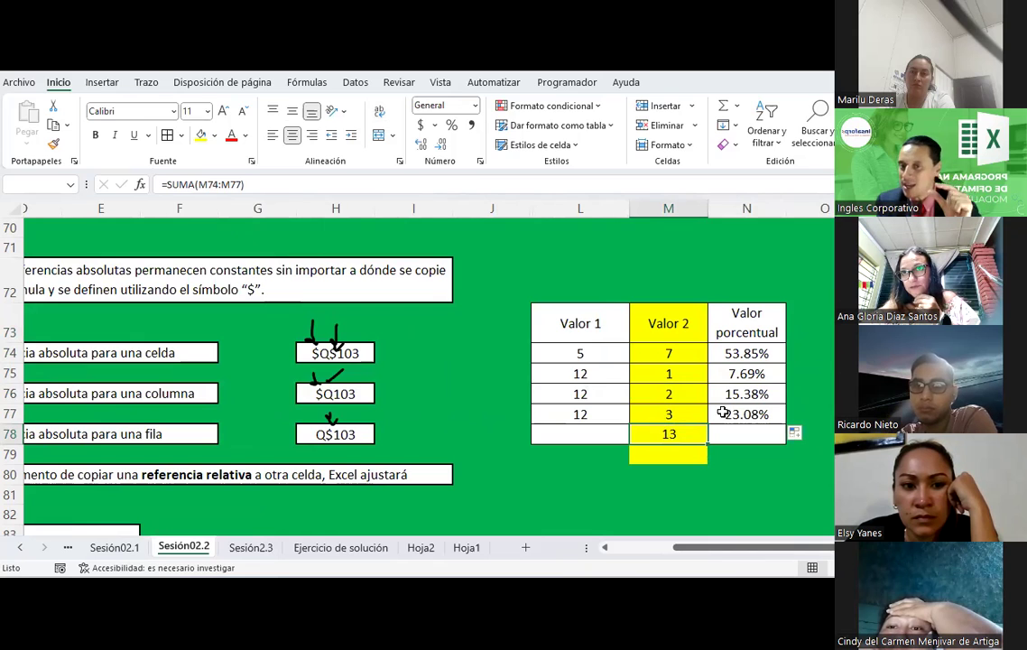
left_click(746, 353)
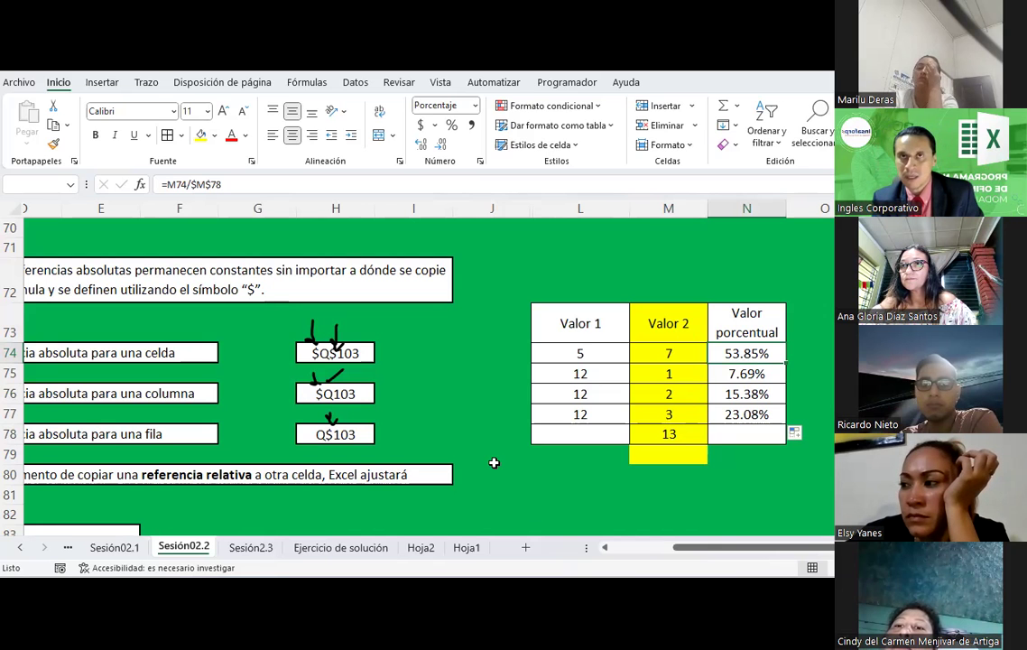
- Pass through the Sesión2.3 and Sesión02.2 sheets to the Ejercicio de solución sheet and scroll to its top
left_click(250, 546)
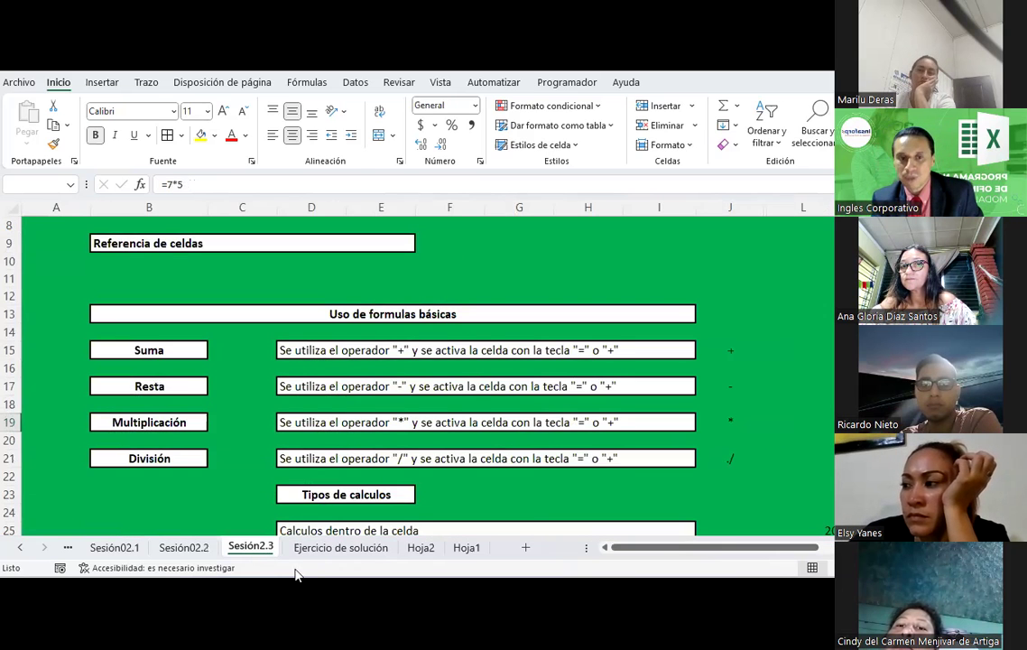
left_click(194, 547)
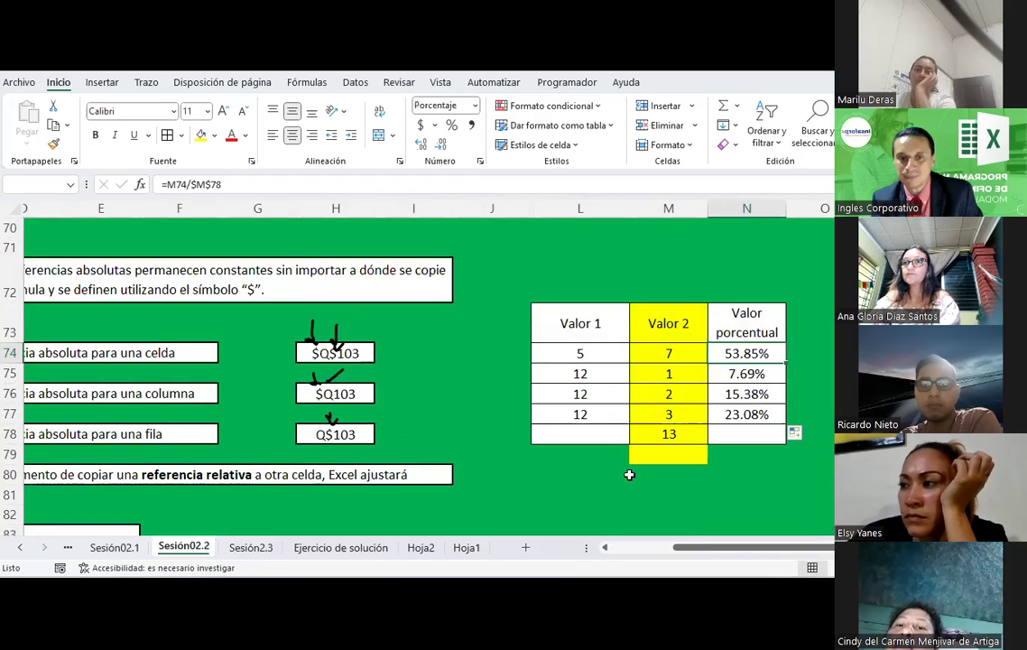
scroll(616, 468, "down", 2)
scroll(605, 472, "down", 2)
left_click(339, 546)
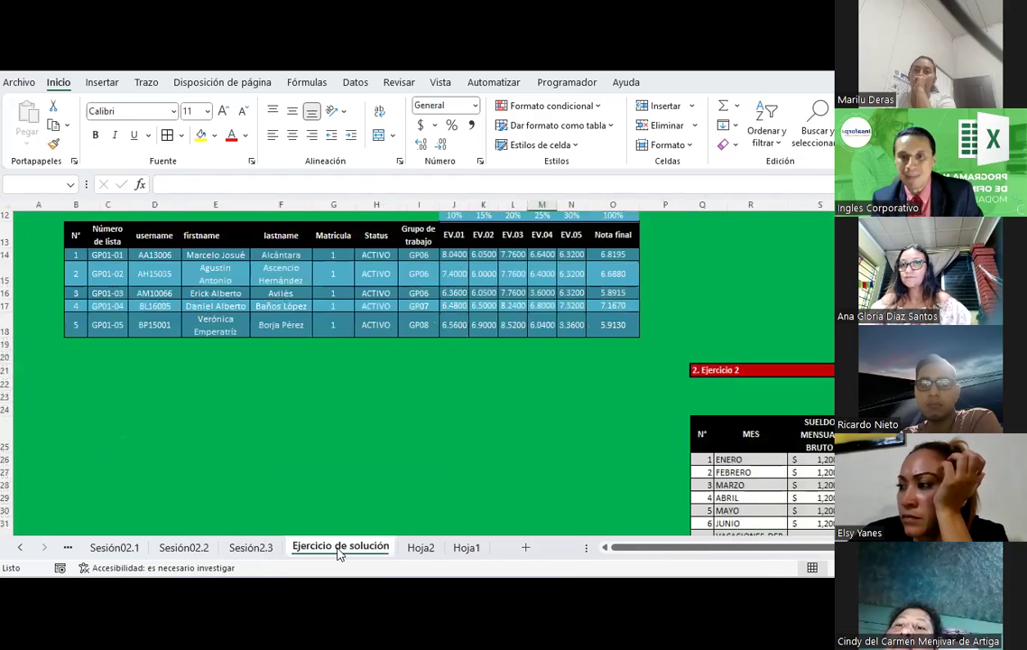
scroll(387, 475, "up", 3)
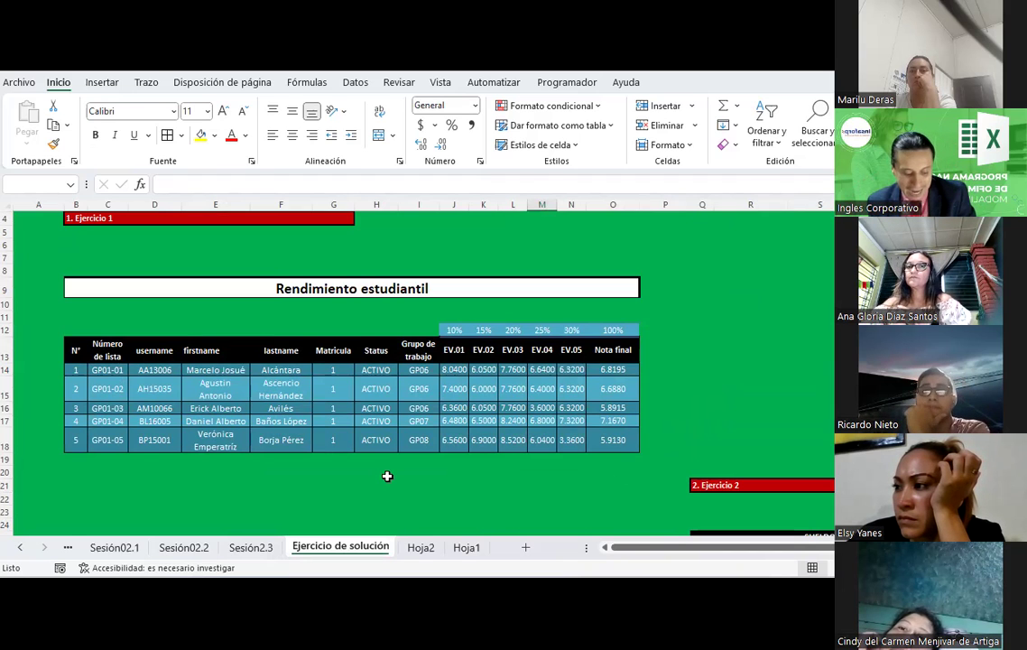
key("alt+Tab")
key("alt+Tab")
key("alt+Tab")
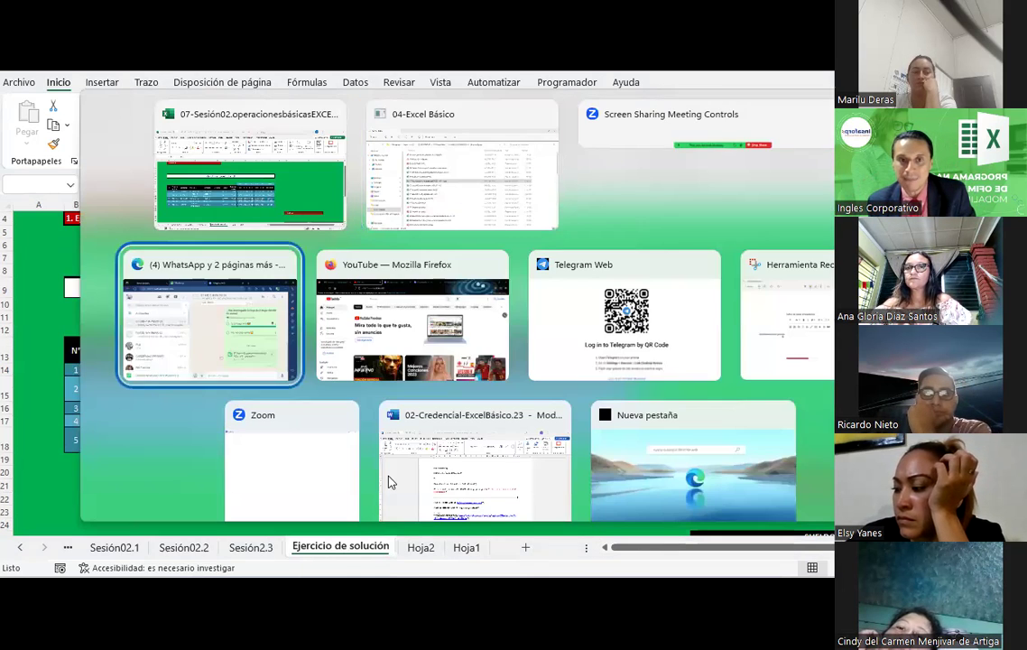
key("alt+Tab")
key("alt+Tab")
key("alt+Tab")
key("alt+Tab")
key("alt+Tab")
key("alt+Tab")
key("alt+Tab")
key("alt+Tab")
key("alt+Tab")
key("alt+Tab")
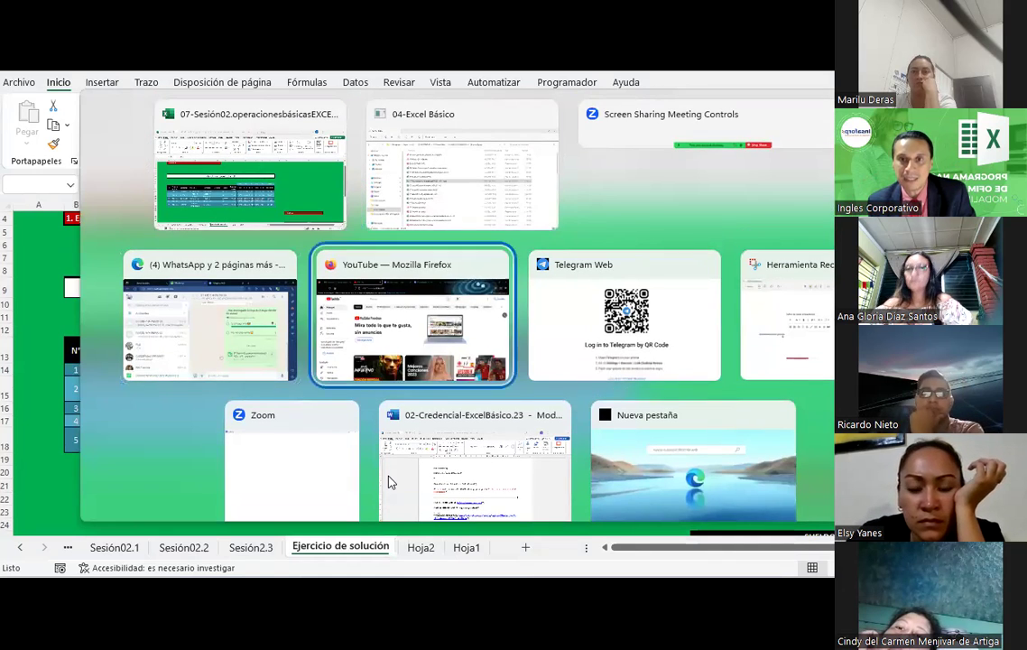
key("alt+Tab")
key("alt+Tab")
key("alt+Tab")
key("alt+Tab")
key("alt+Tab")
key("alt+Tab")
key("alt+Tab")
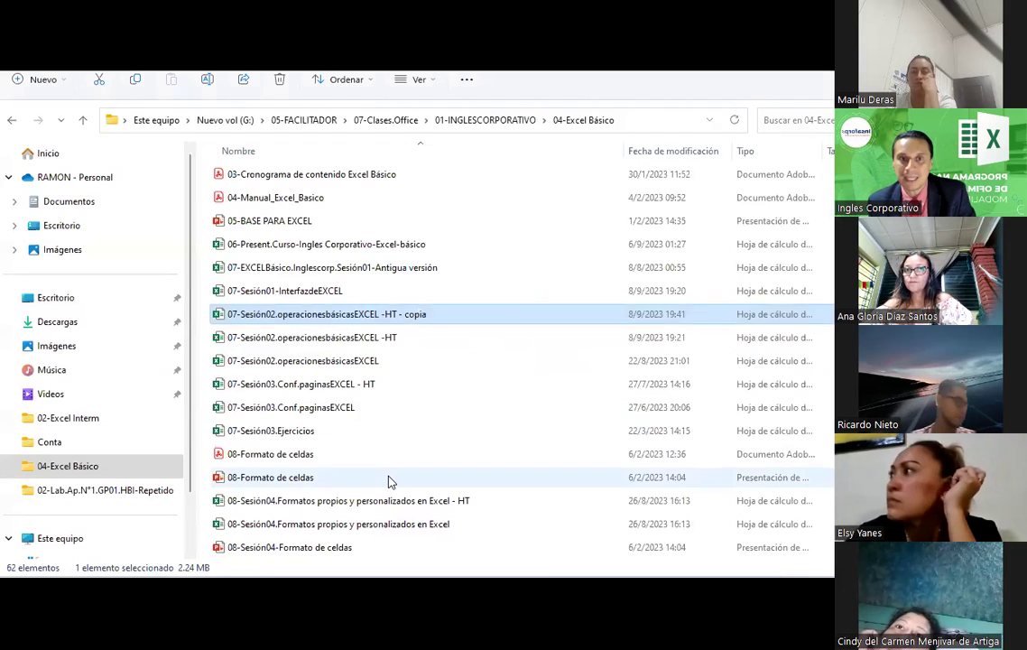
key("alt+Tab")
key("alt+Tab")
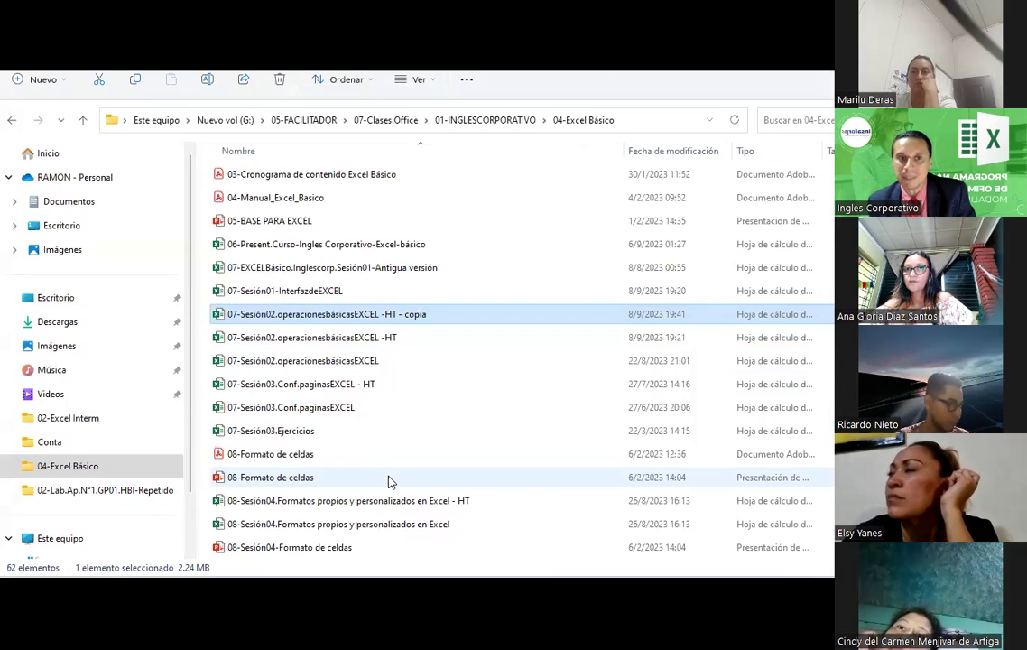
key("alt+Tab")
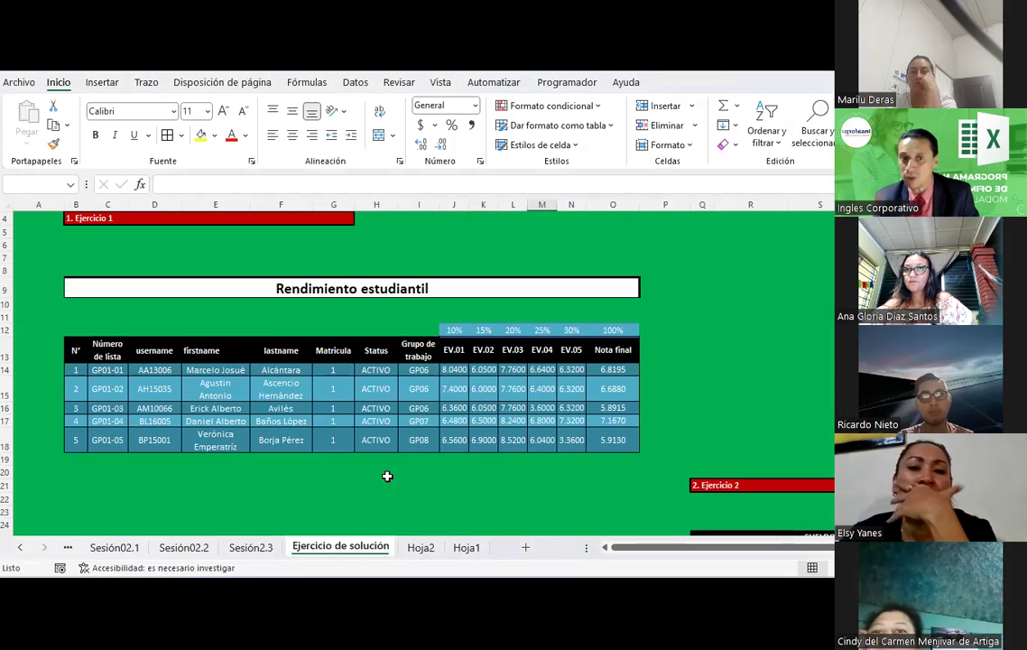
key("alt+Tab")
key("alt+Tab")
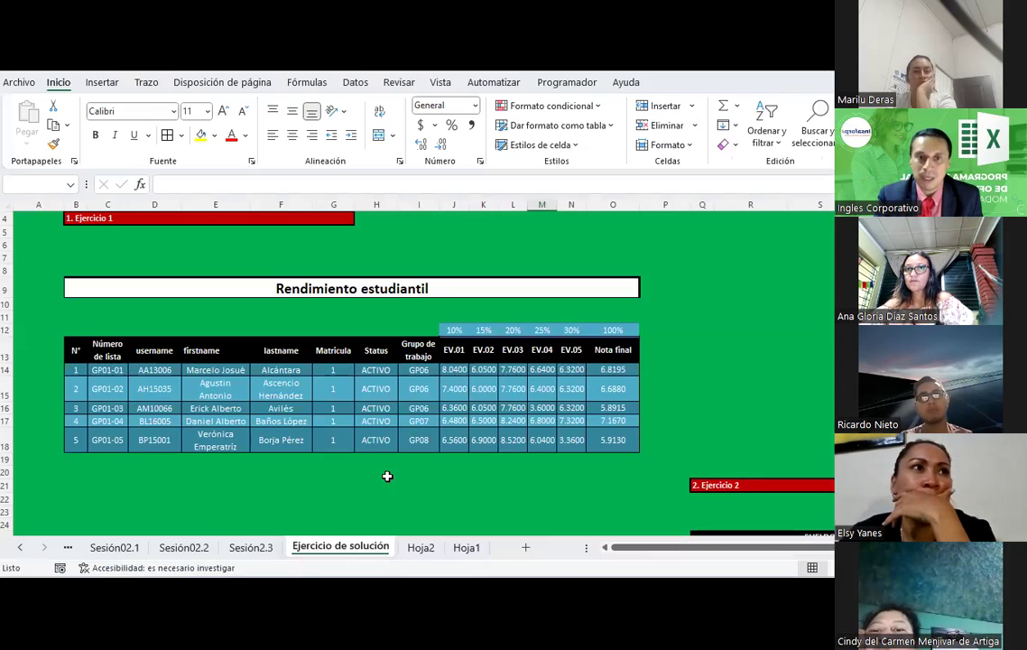
left_click(394, 371)
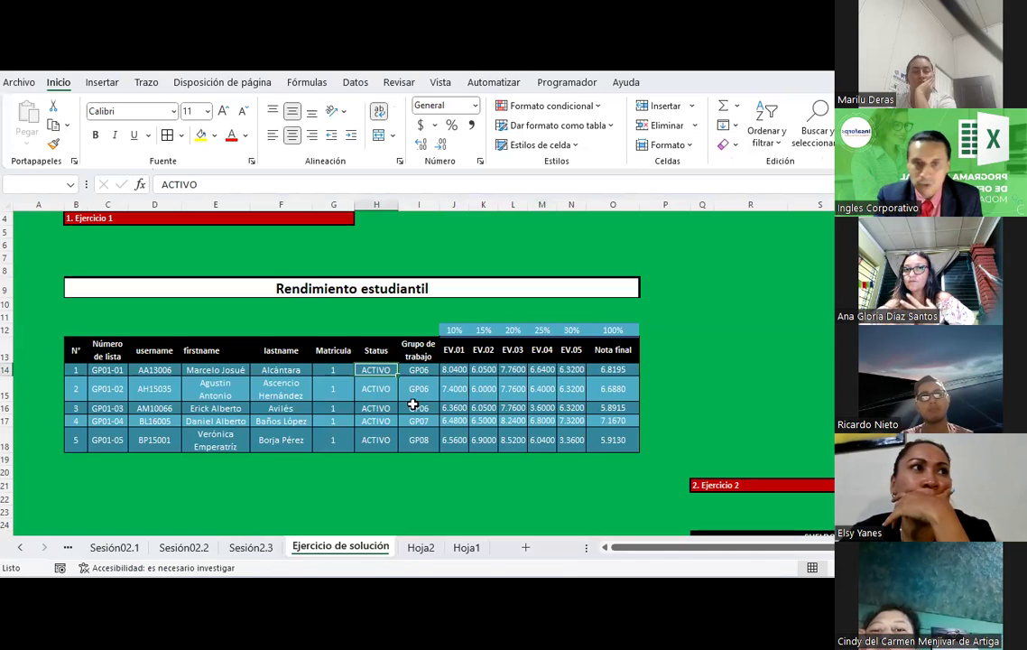
key("alt+Tab")
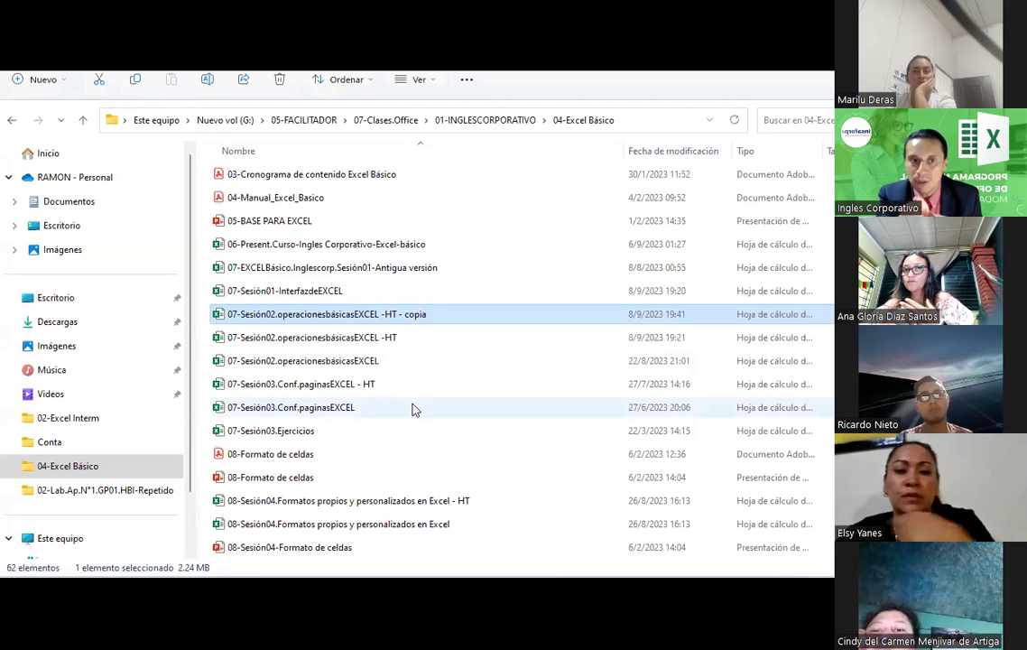
key("alt+Tab")
key("alt+Tab")
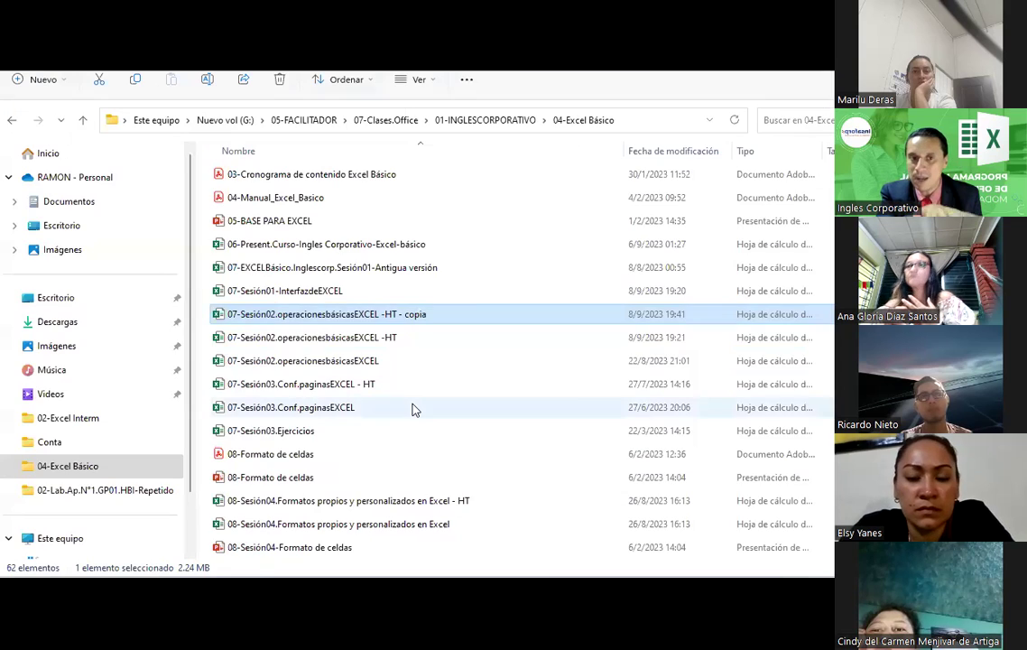
key("alt+Tab")
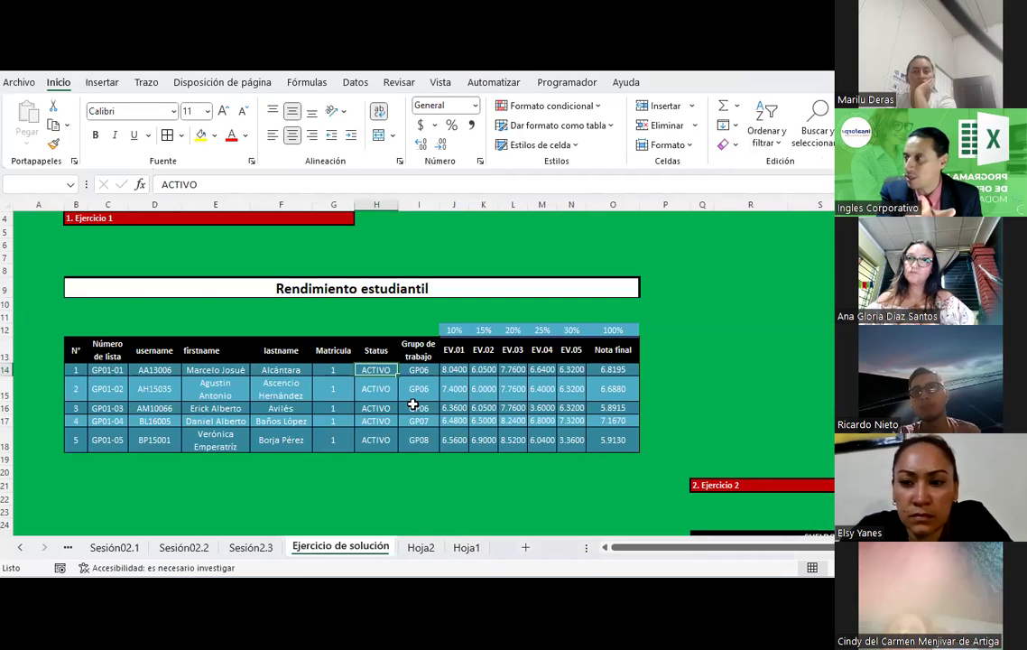